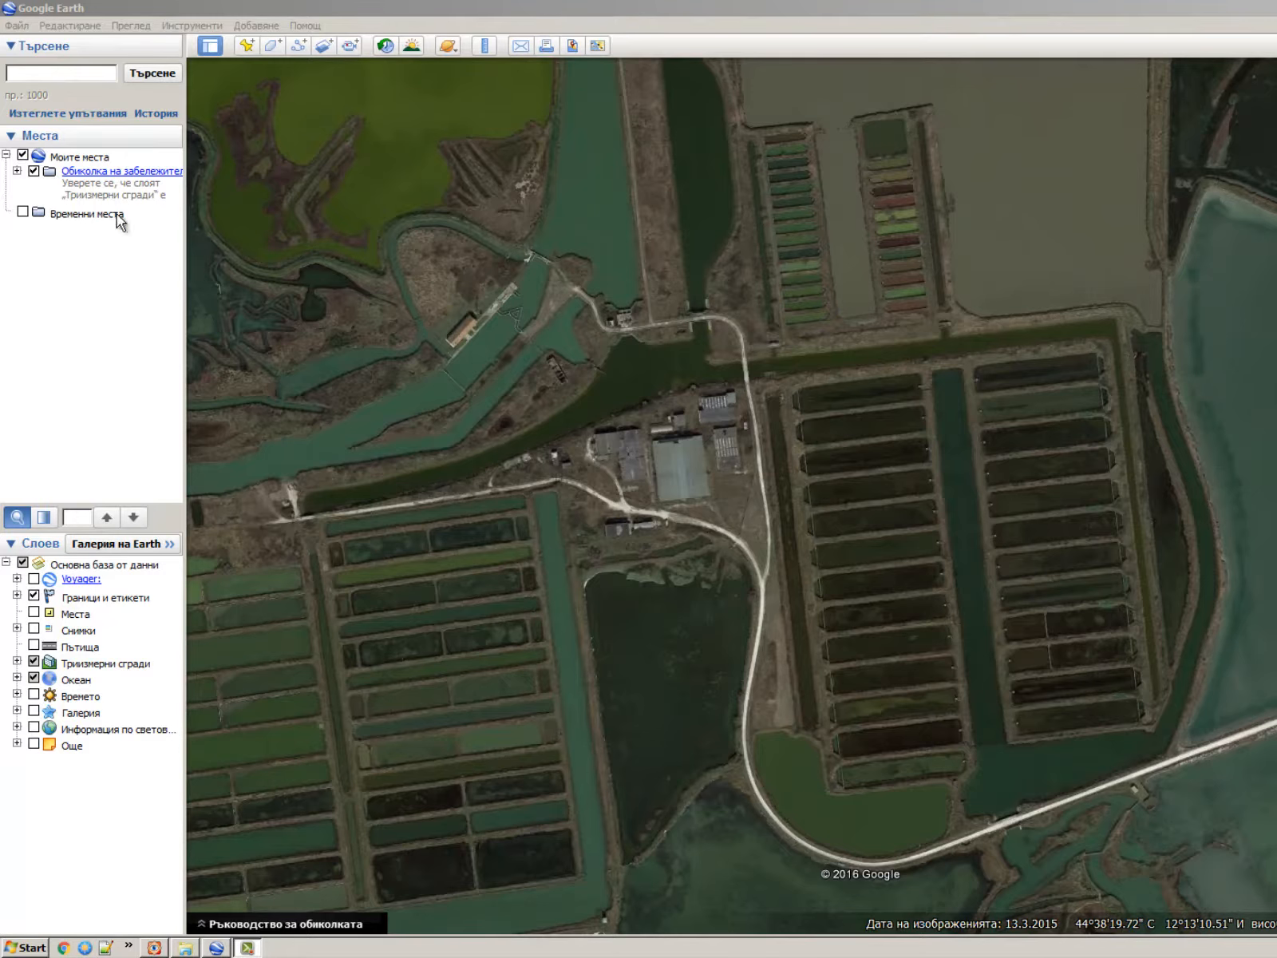
Hide the sidebar with the search, places and layers lists.
left_click(117, 313)
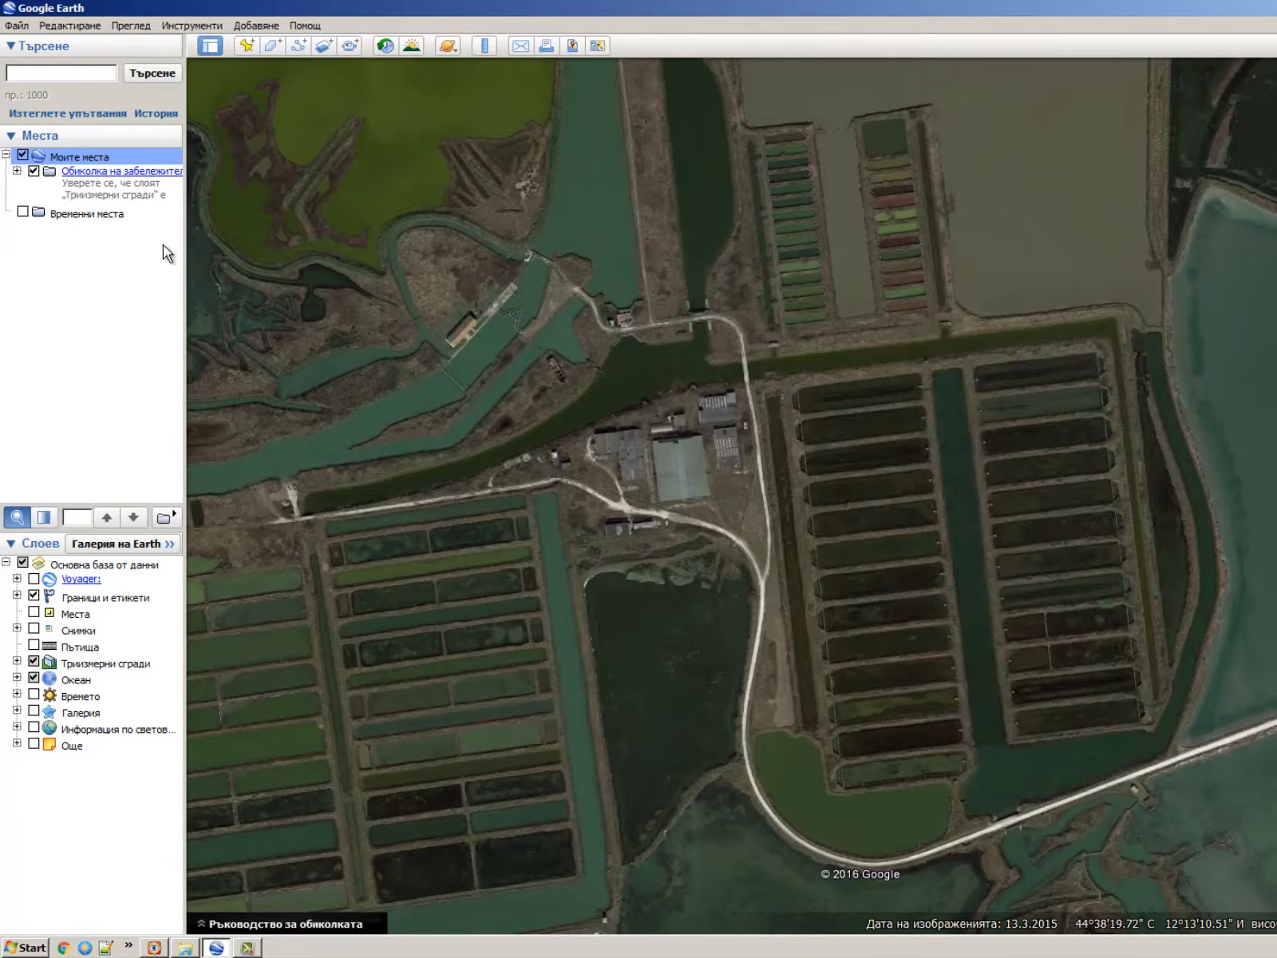
left_click(192, 26)
left_click(190, 25)
key("ctrl+alt+b")
Turn off the status bar and the toolbar so they no longer frame the map.
left_click(192, 24)
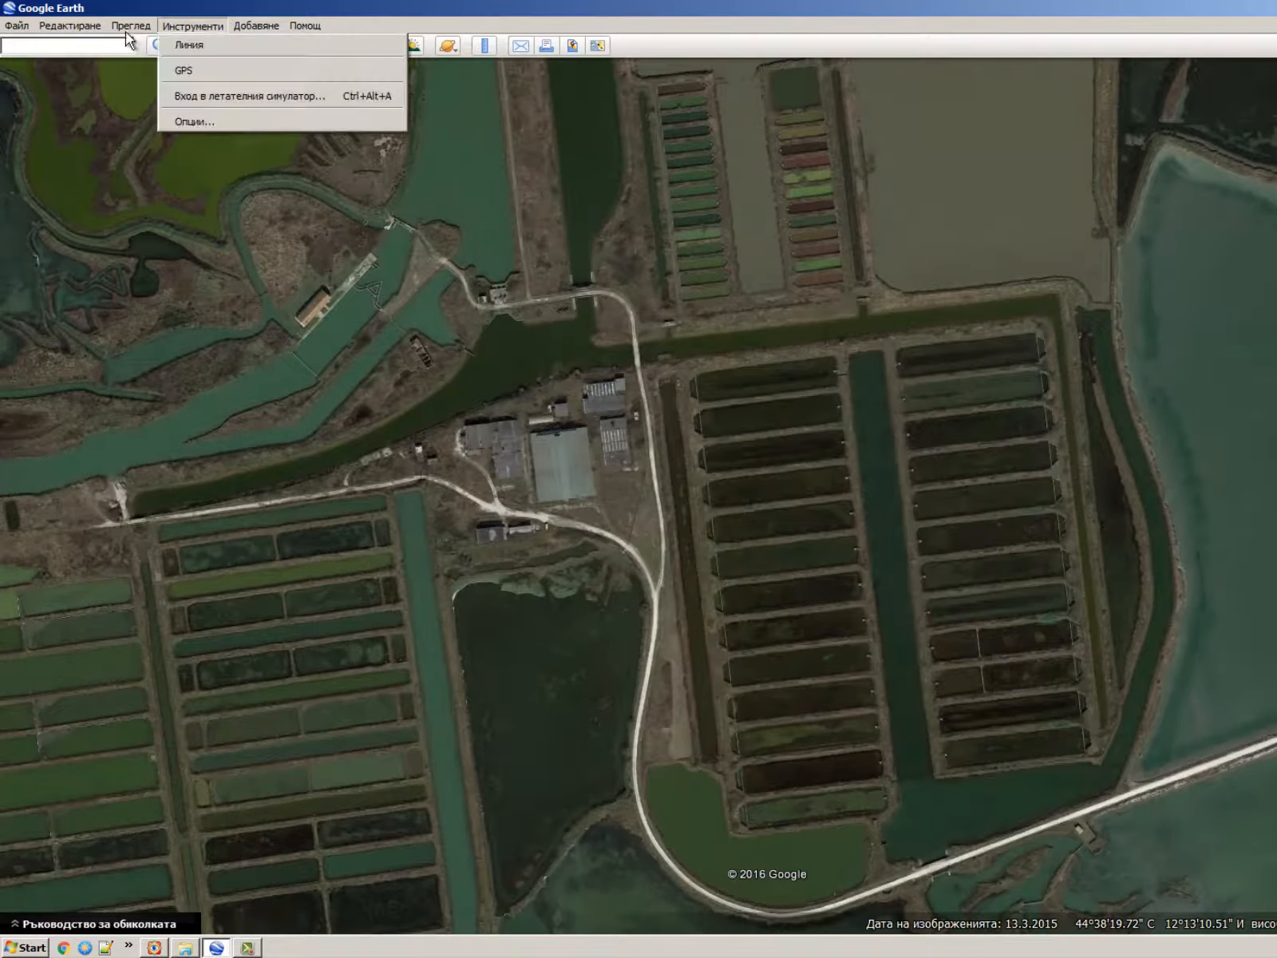
mouse_move(126, 31)
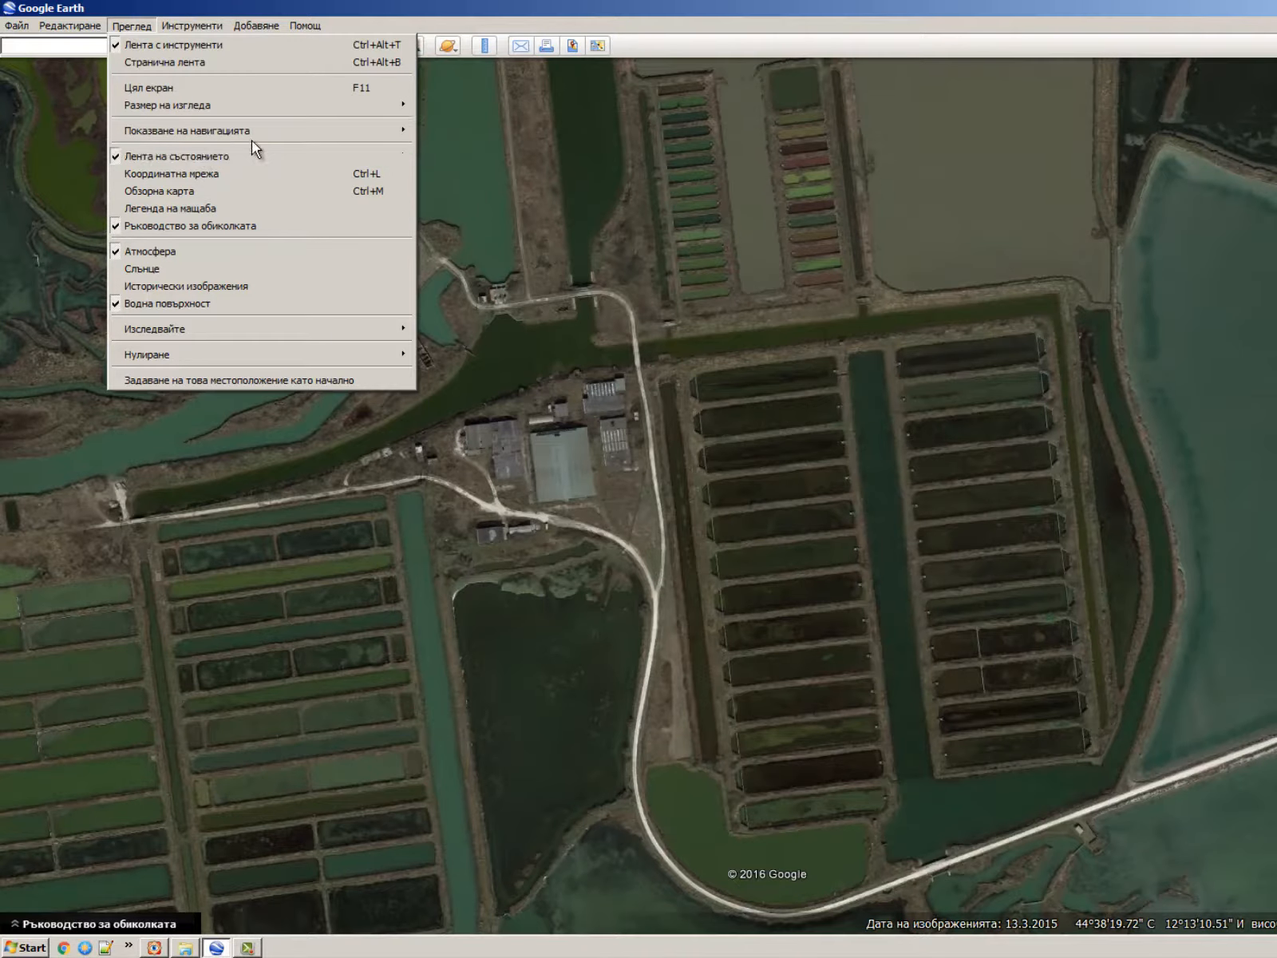
left_click(254, 154)
left_click(164, 25)
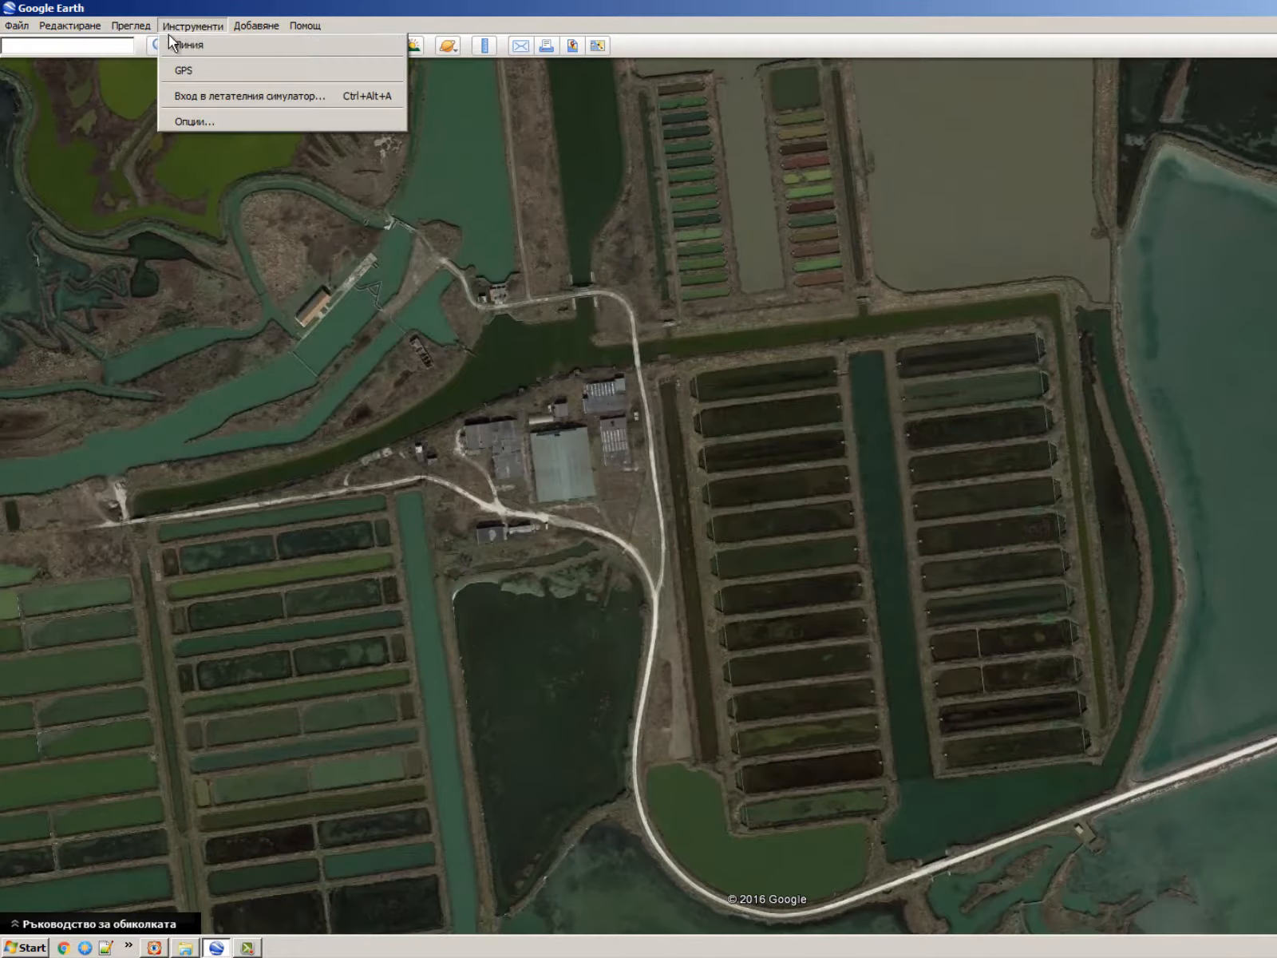
mouse_move(131, 25)
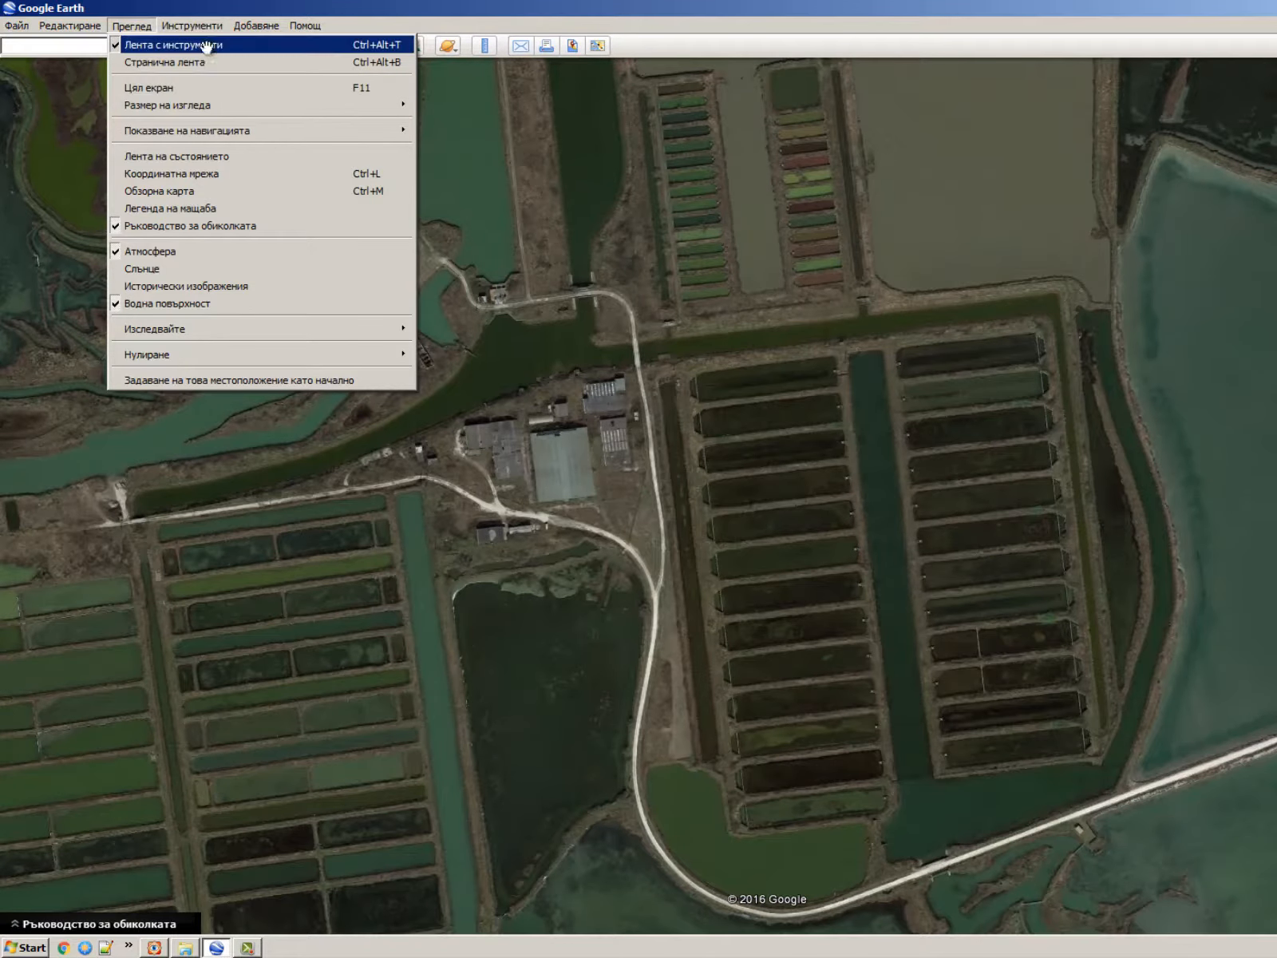
left_click(205, 46)
Set the display of the on-map navigation controls to never (Никога).
left_click(132, 25)
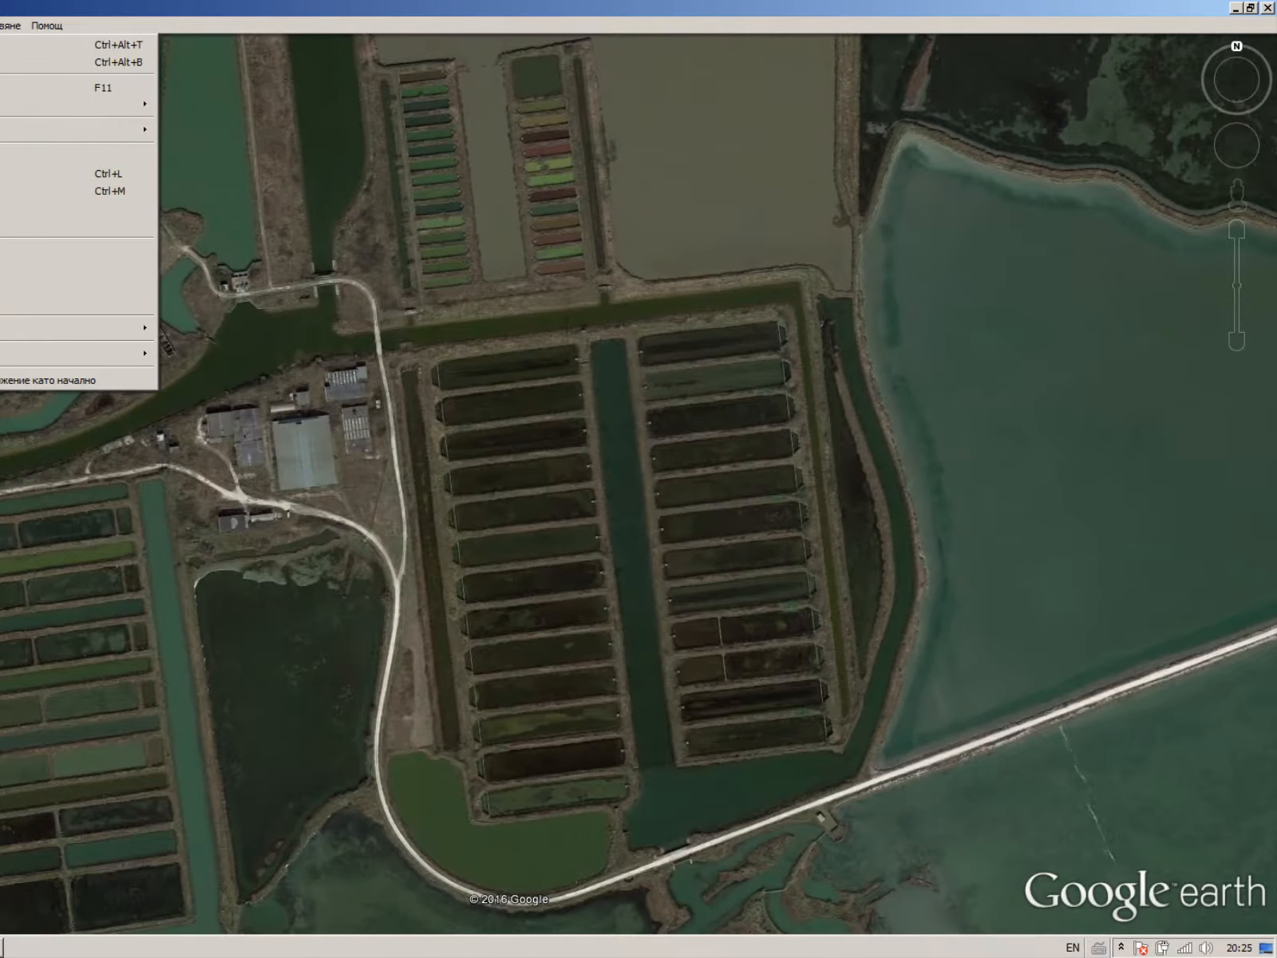
mouse_move(120, 129)
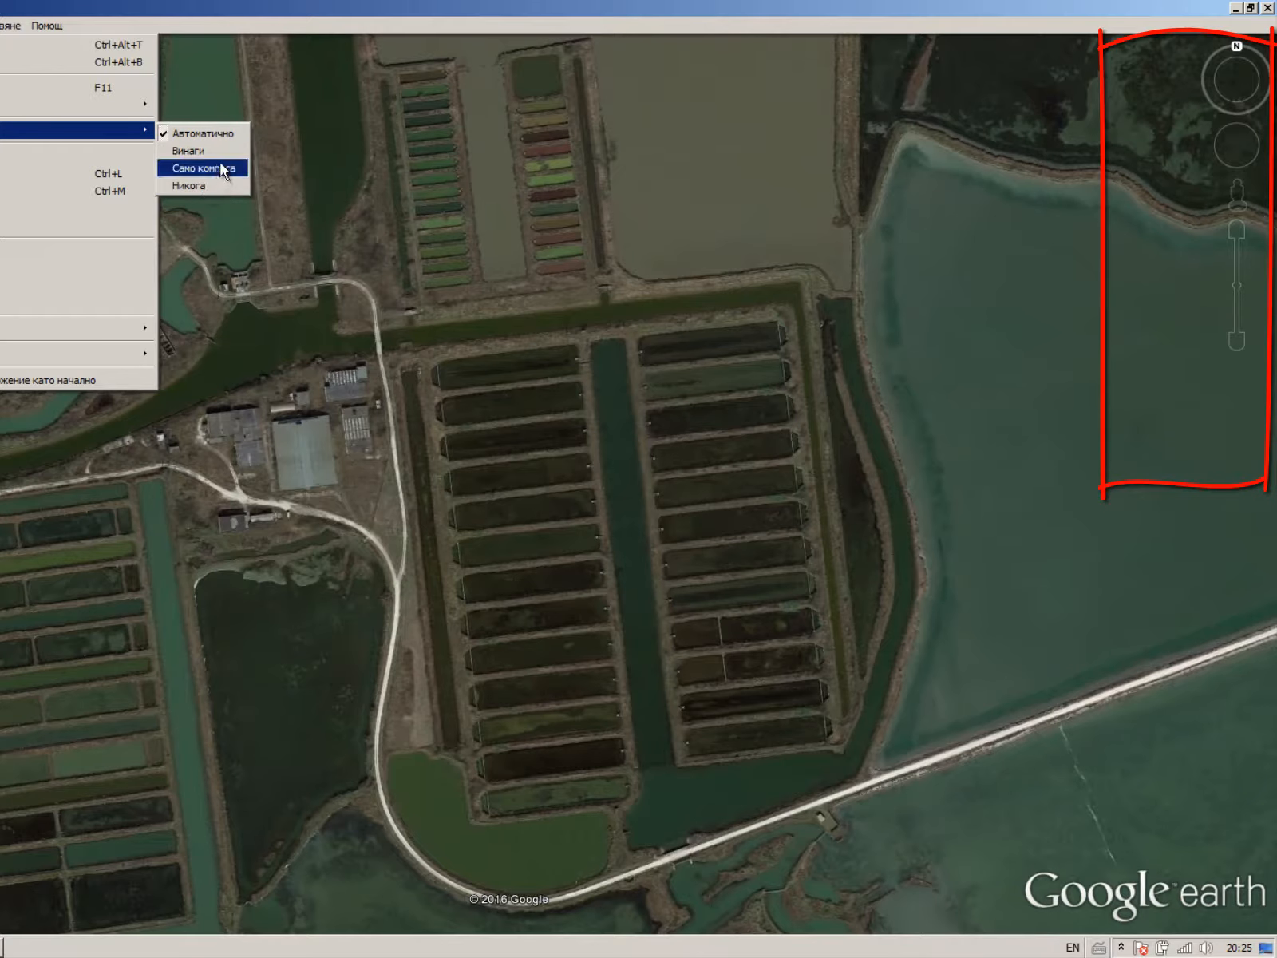
left_click(217, 183)
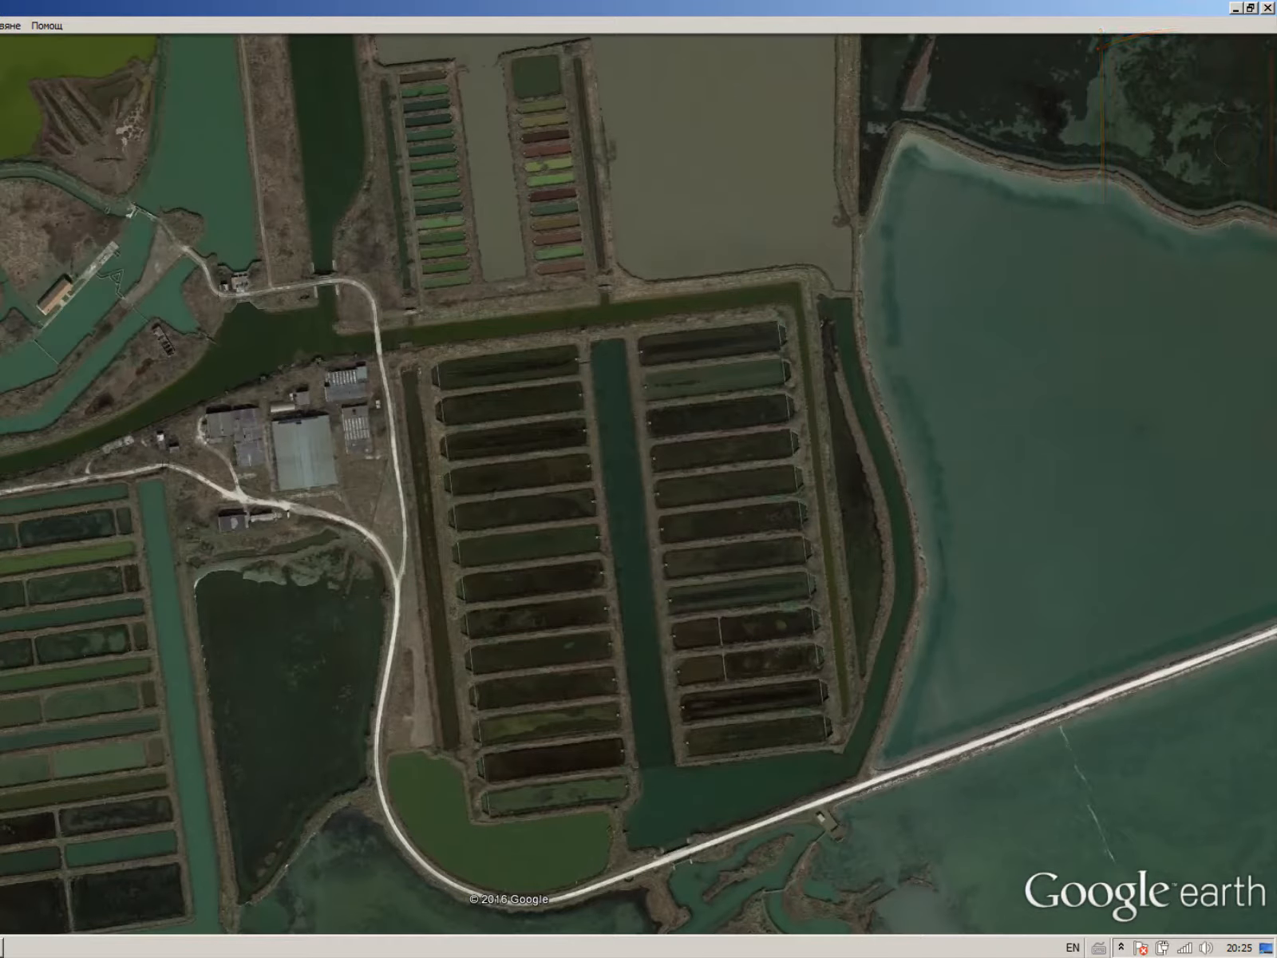
Turn off the tour guide strip (Ръководство за обиколката) over the map.
left_click(27, 22)
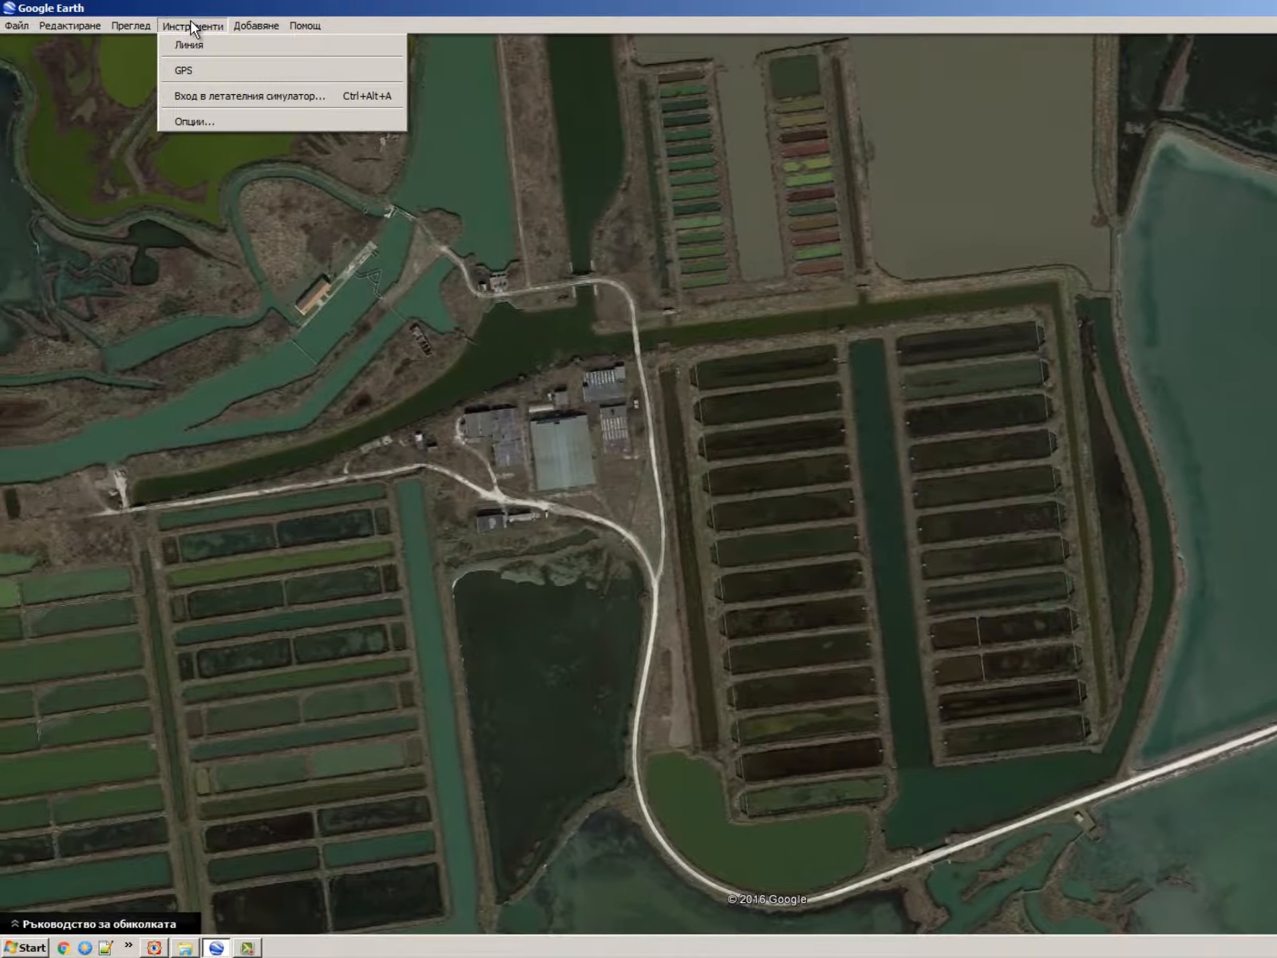
left_click(133, 28)
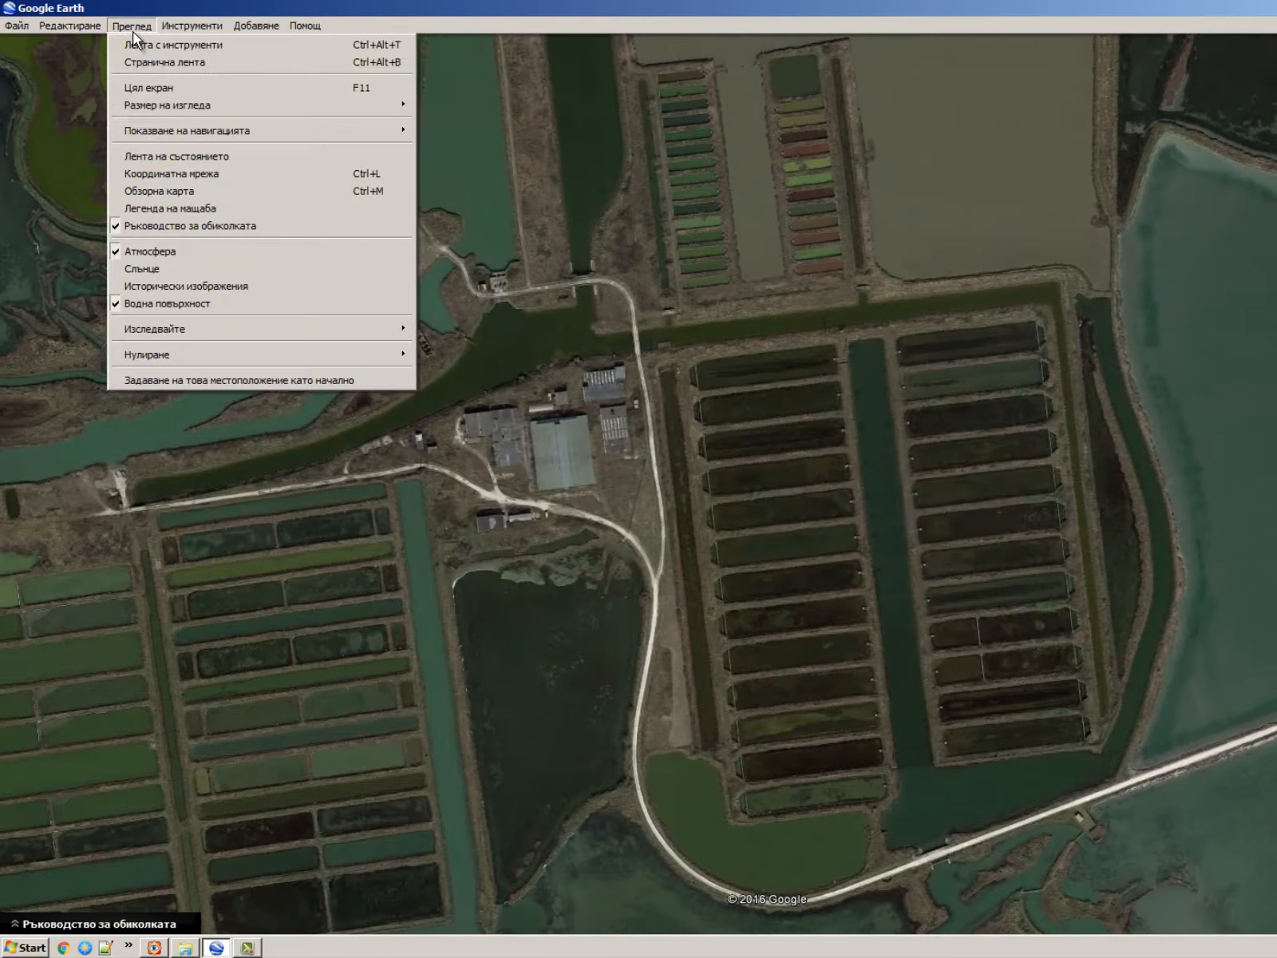
mouse_move(192, 26)
mouse_move(132, 27)
left_click(219, 226)
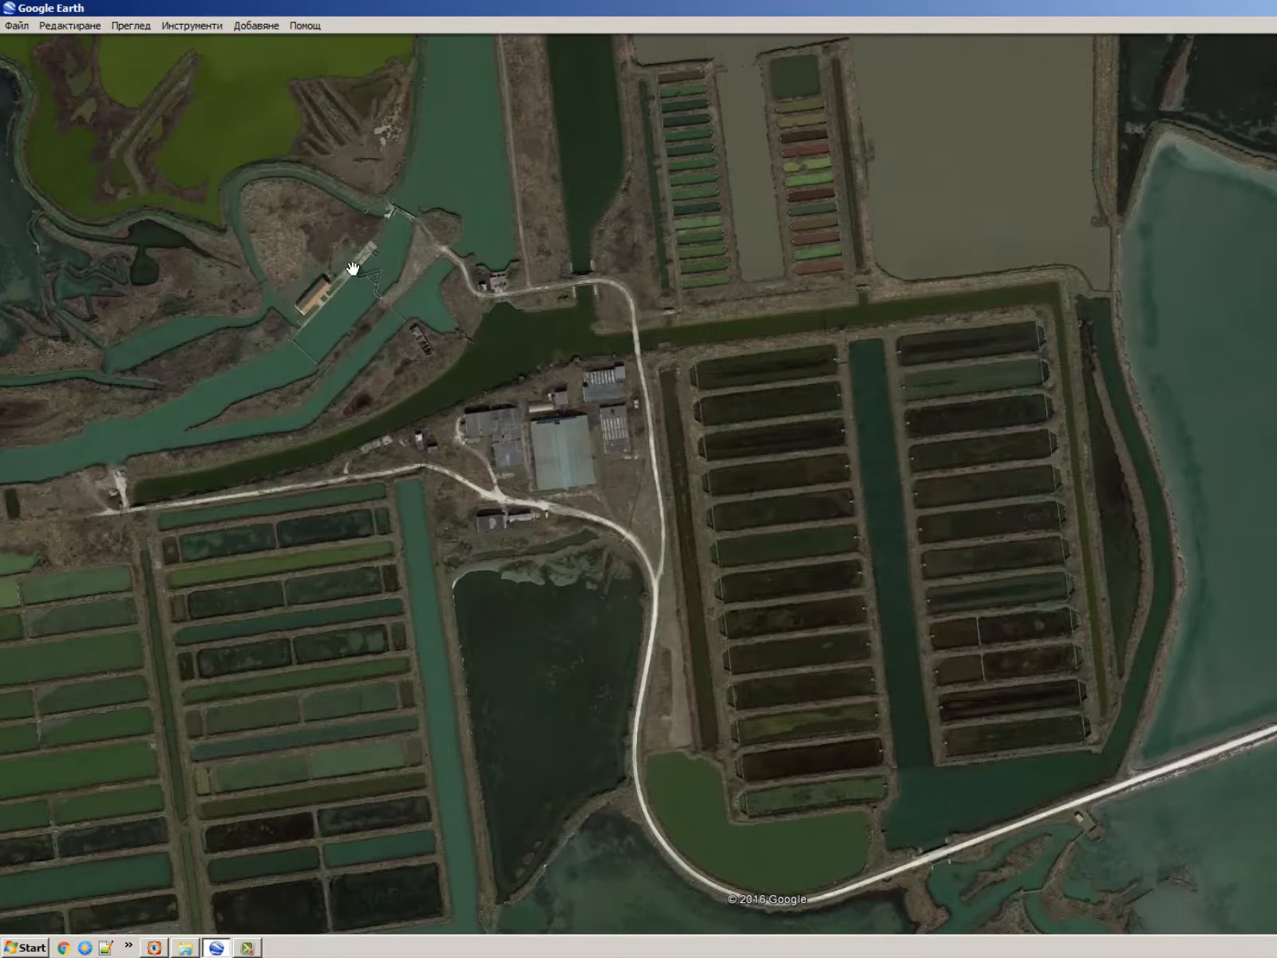
left_click(198, 24)
left_click(198, 24)
Examine the map from the rectangular ponds eastward to the lagoon, farm fields and road junction.
scroll(1157, 436, "down", 5)
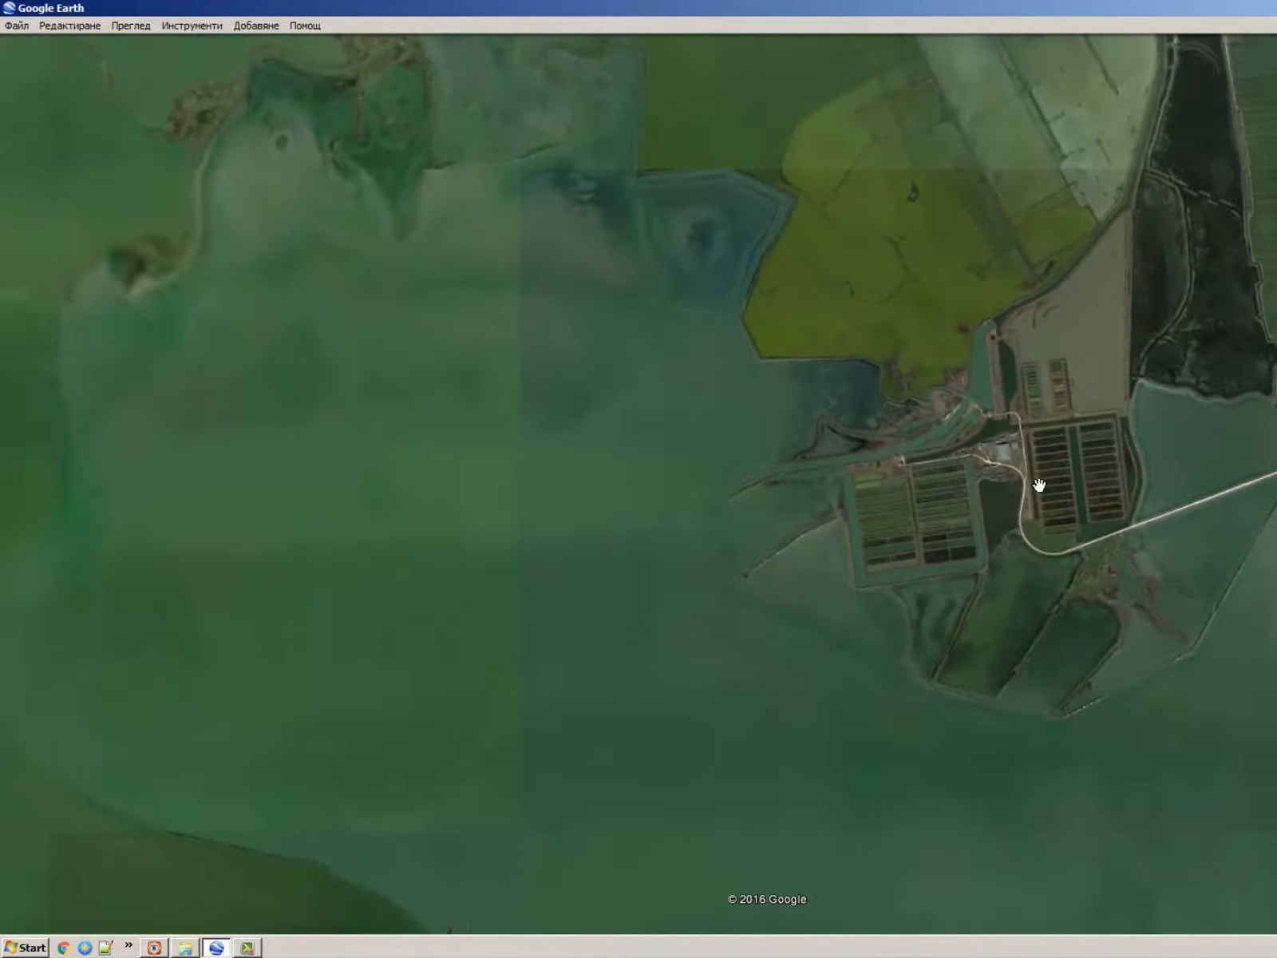
scroll(1092, 468, "up", 5)
scroll(1220, 473, "up", 3)
left_click_drag(1183, 544, 1170, 448)
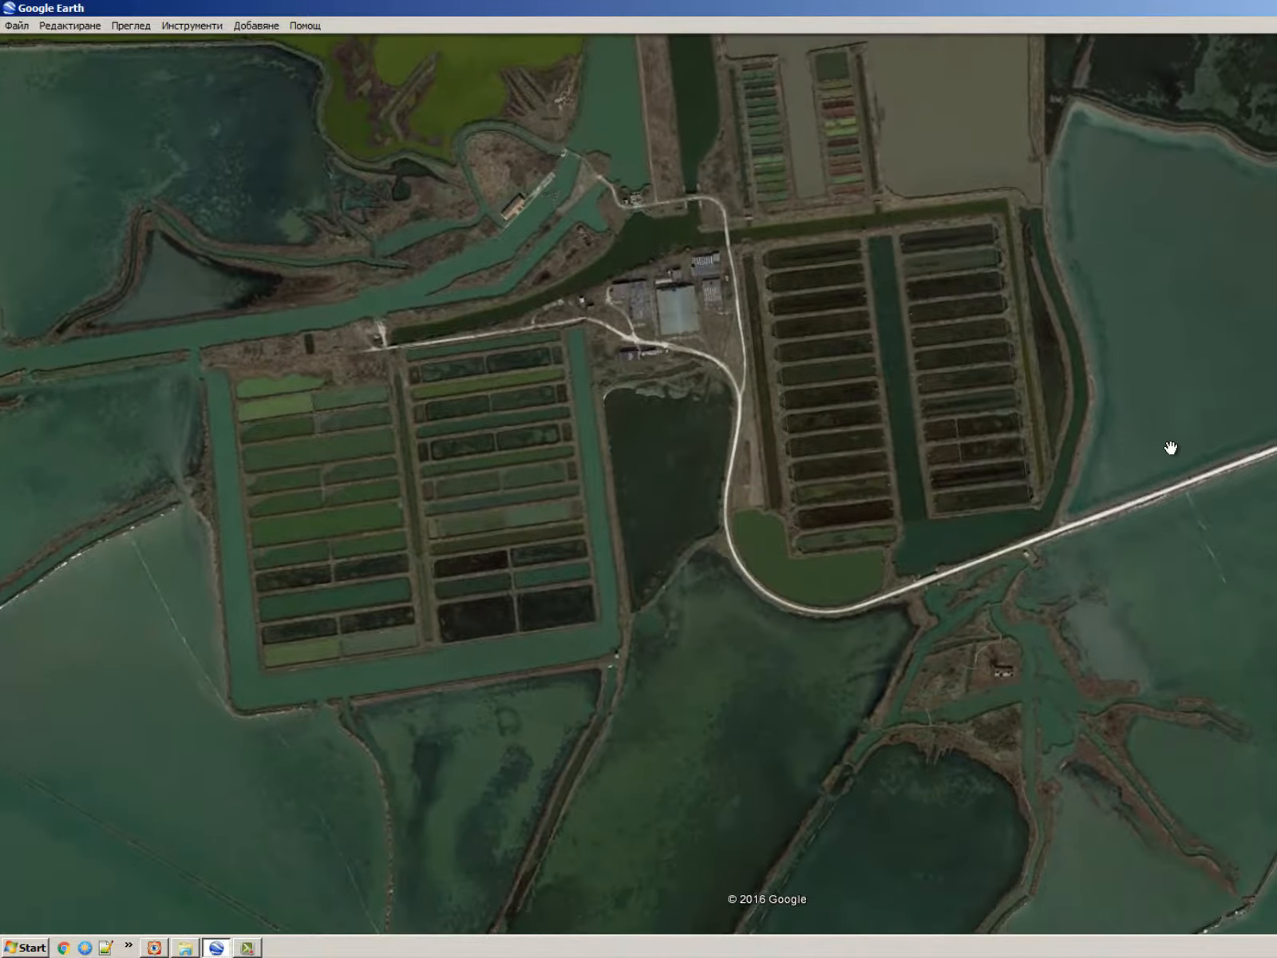
scroll(1077, 370, "down", 3)
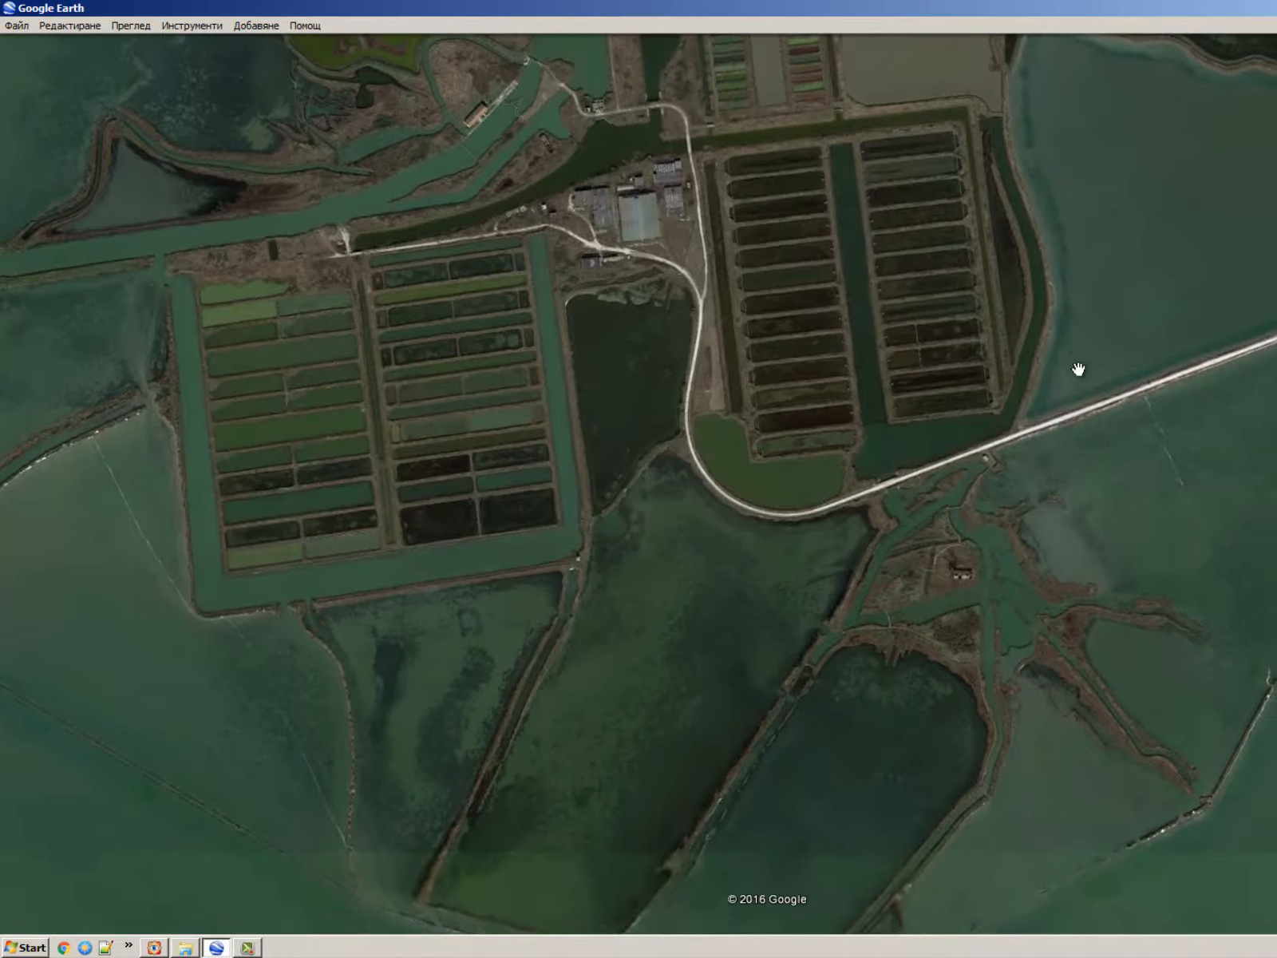
scroll(993, 435, "down", 3)
left_click_drag(1137, 440, 782, 533)
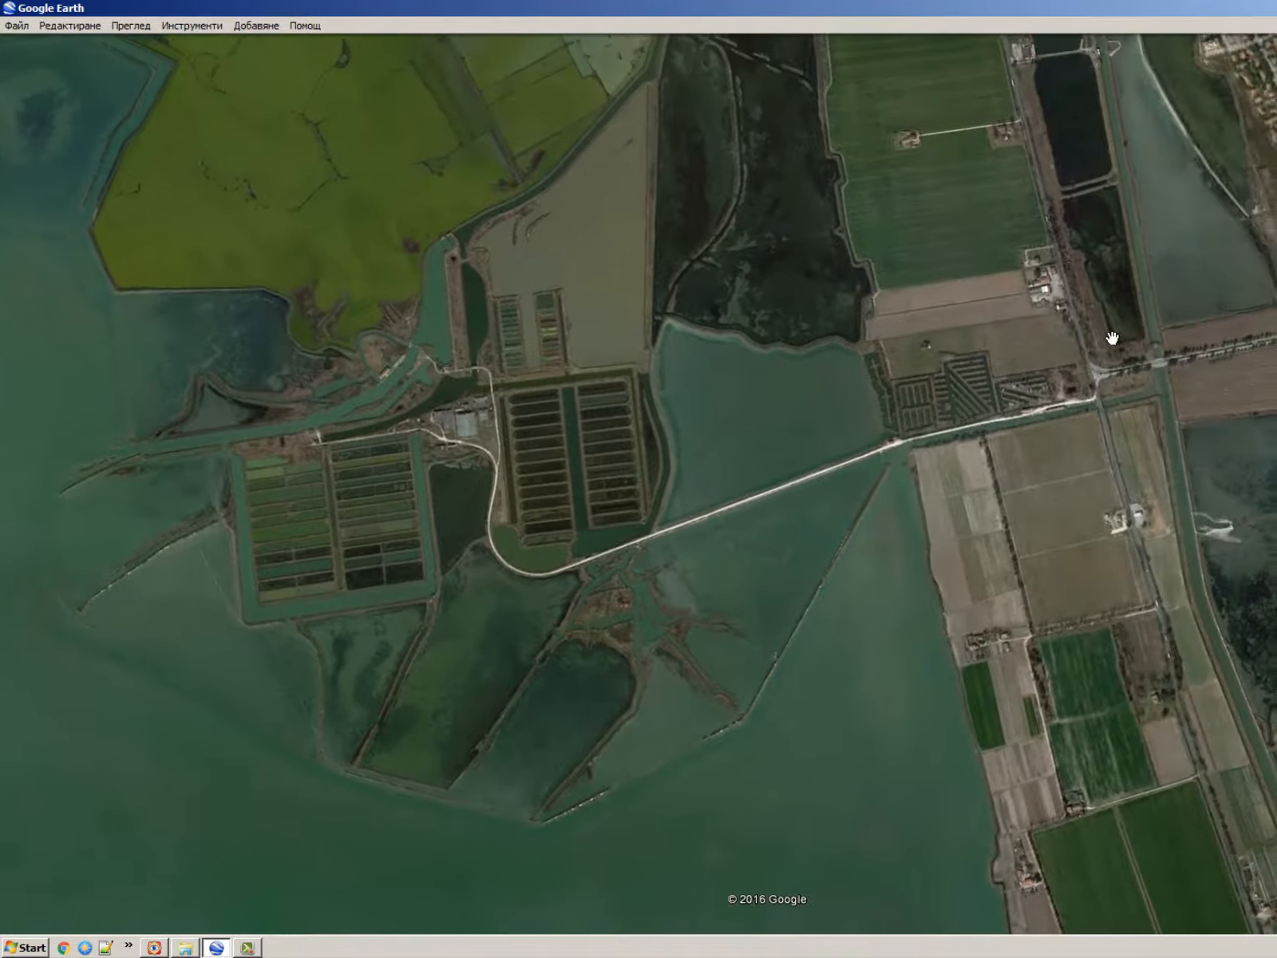
scroll(1112, 339, "up", 3)
scroll(940, 365, "down", 3)
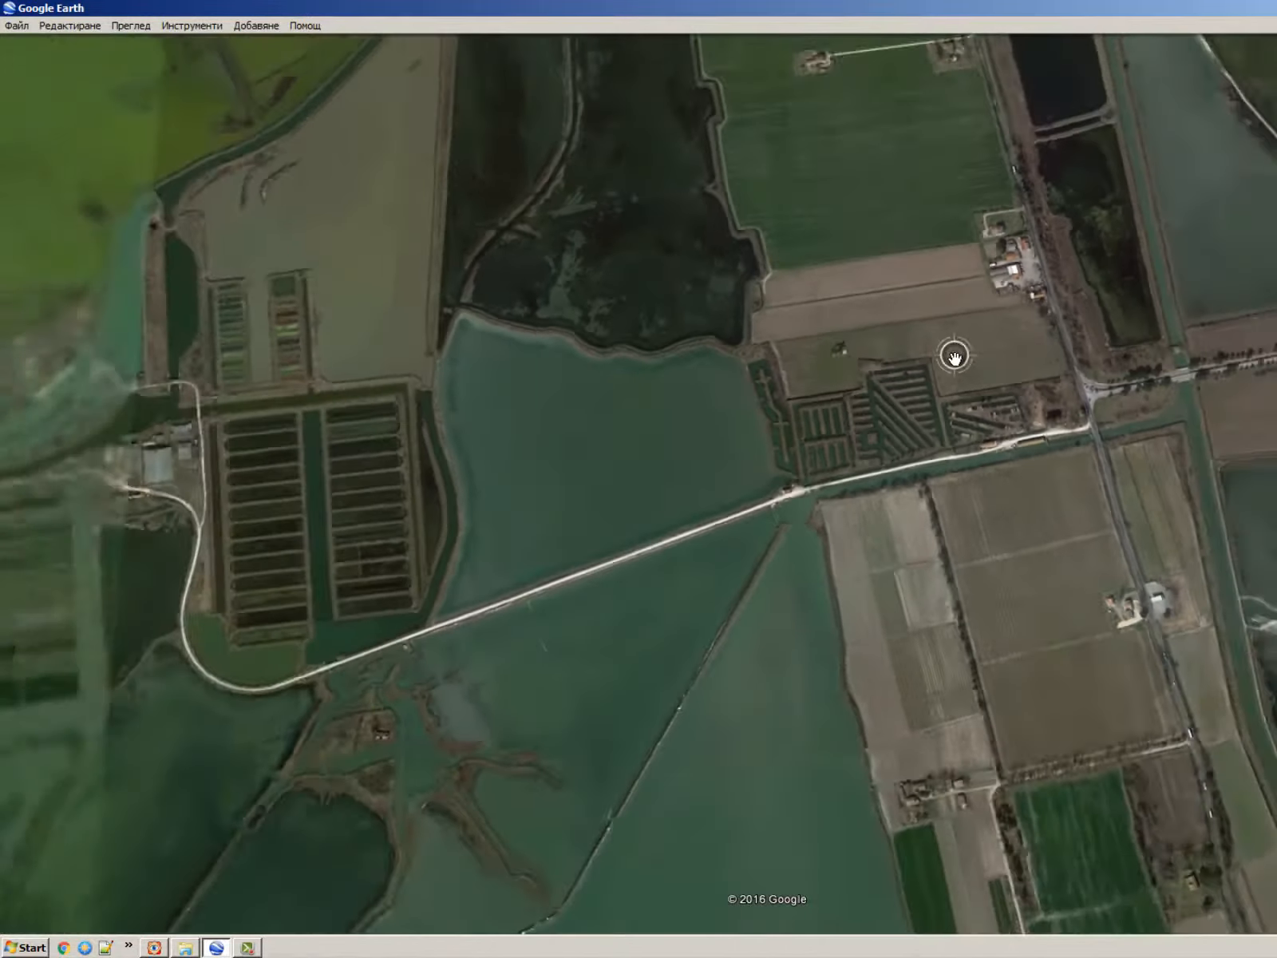
scroll(954, 356, "up", 3)
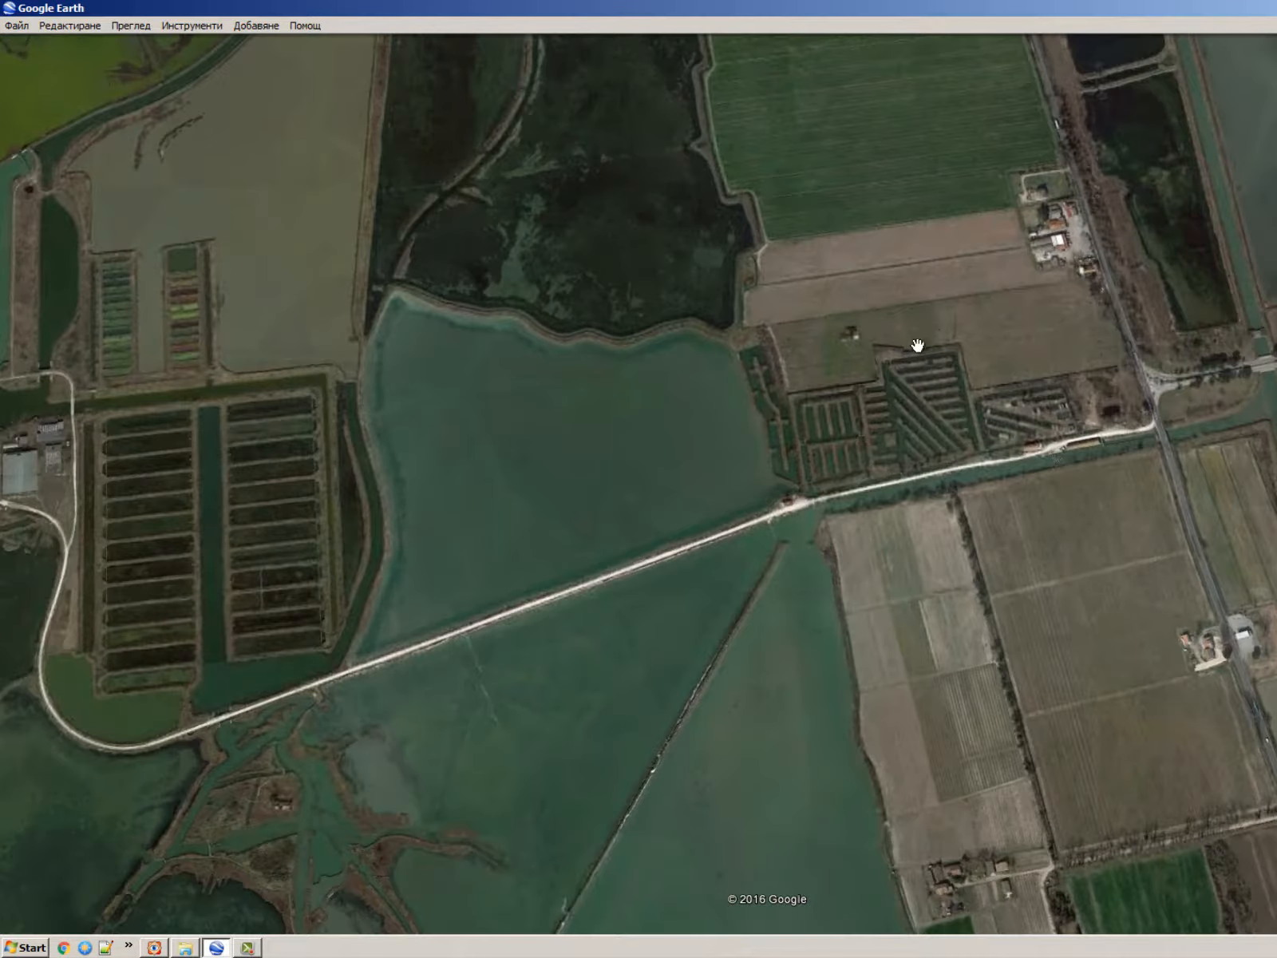
scroll(917, 345, "up", 1)
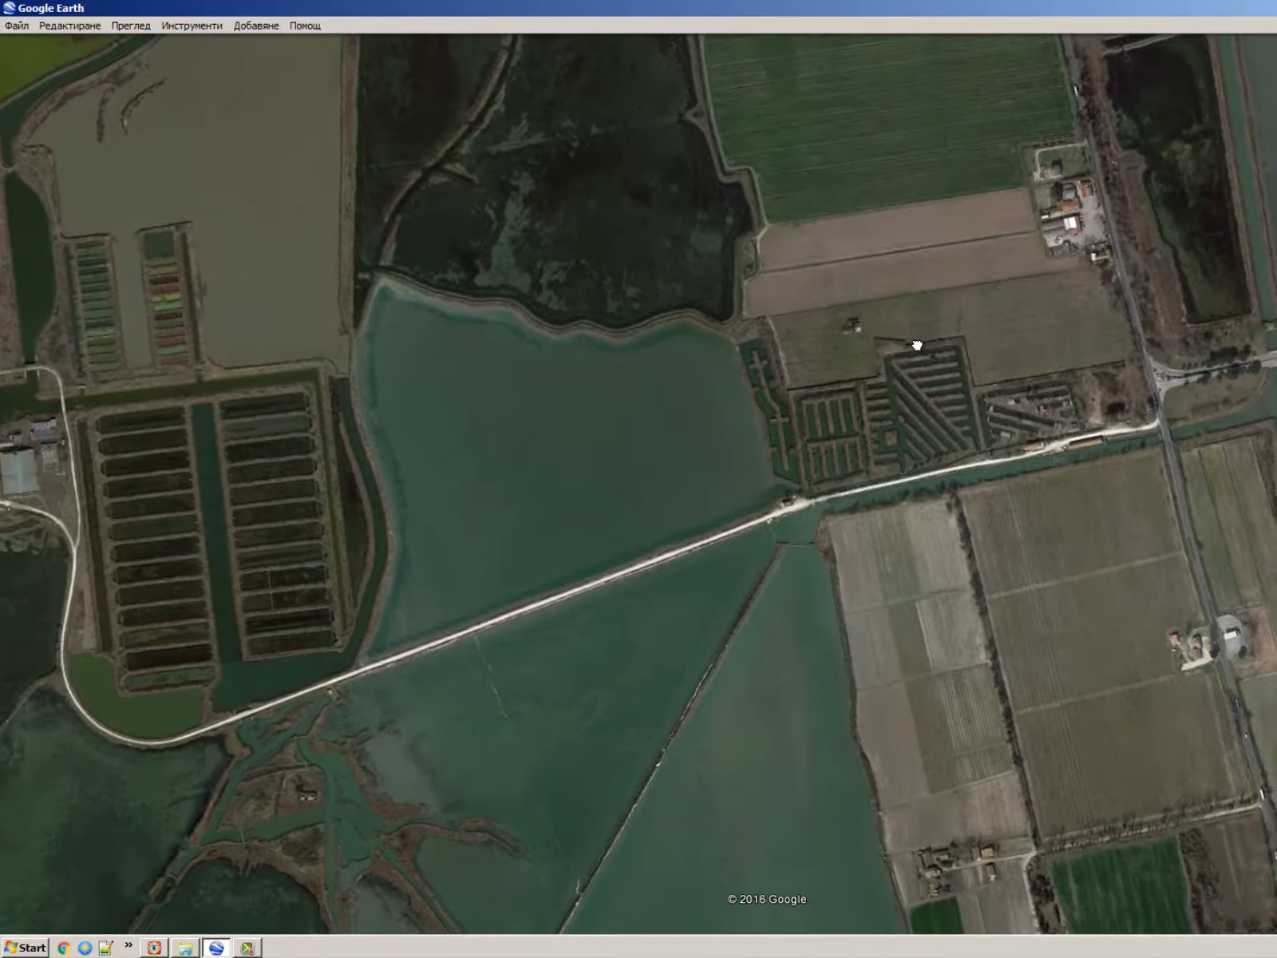
scroll(908, 344, "up", 2)
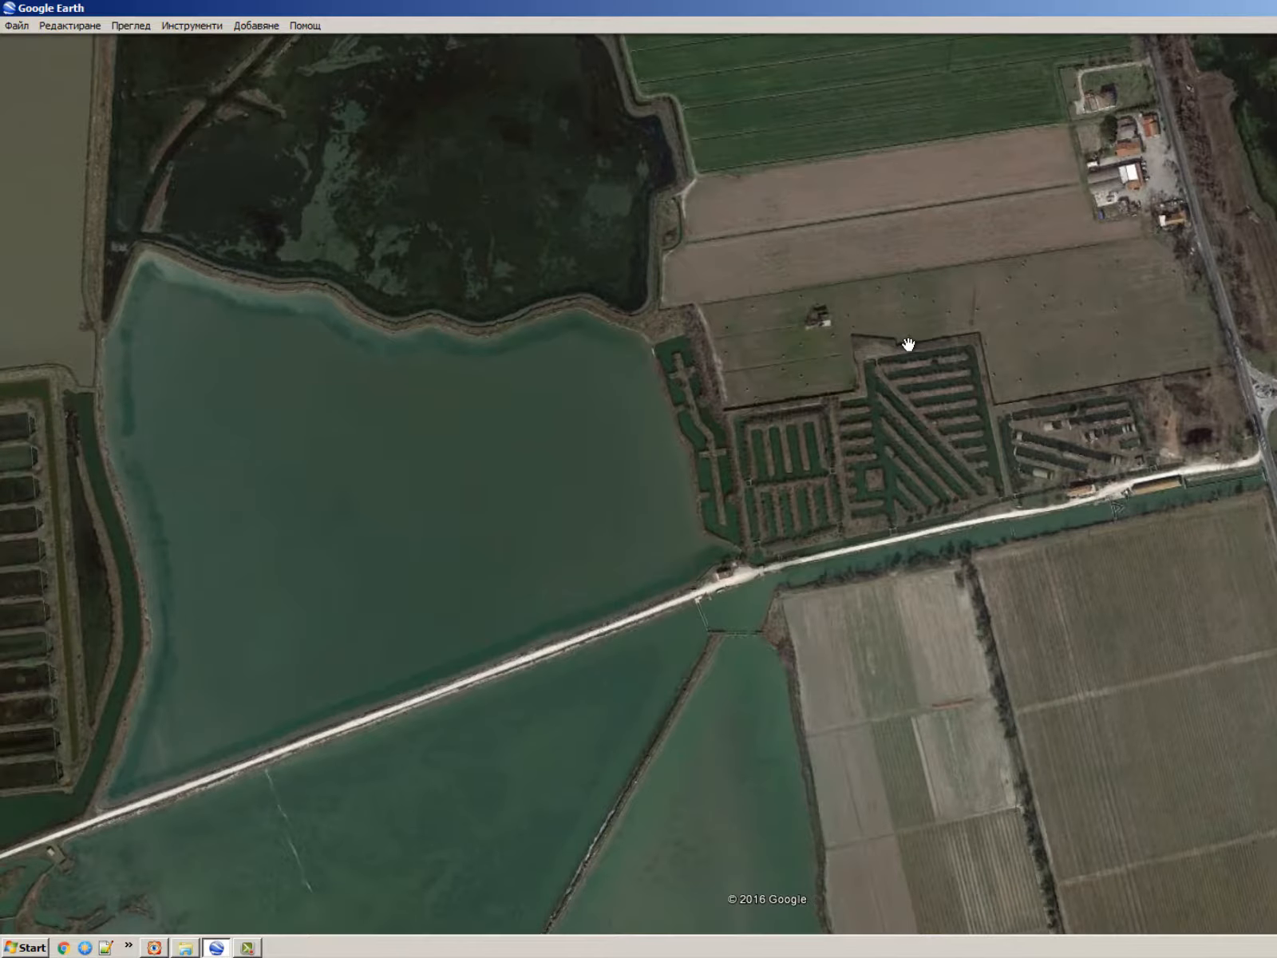
left_click_drag(938, 420, 849, 496)
left_click_drag(902, 440, 898, 395)
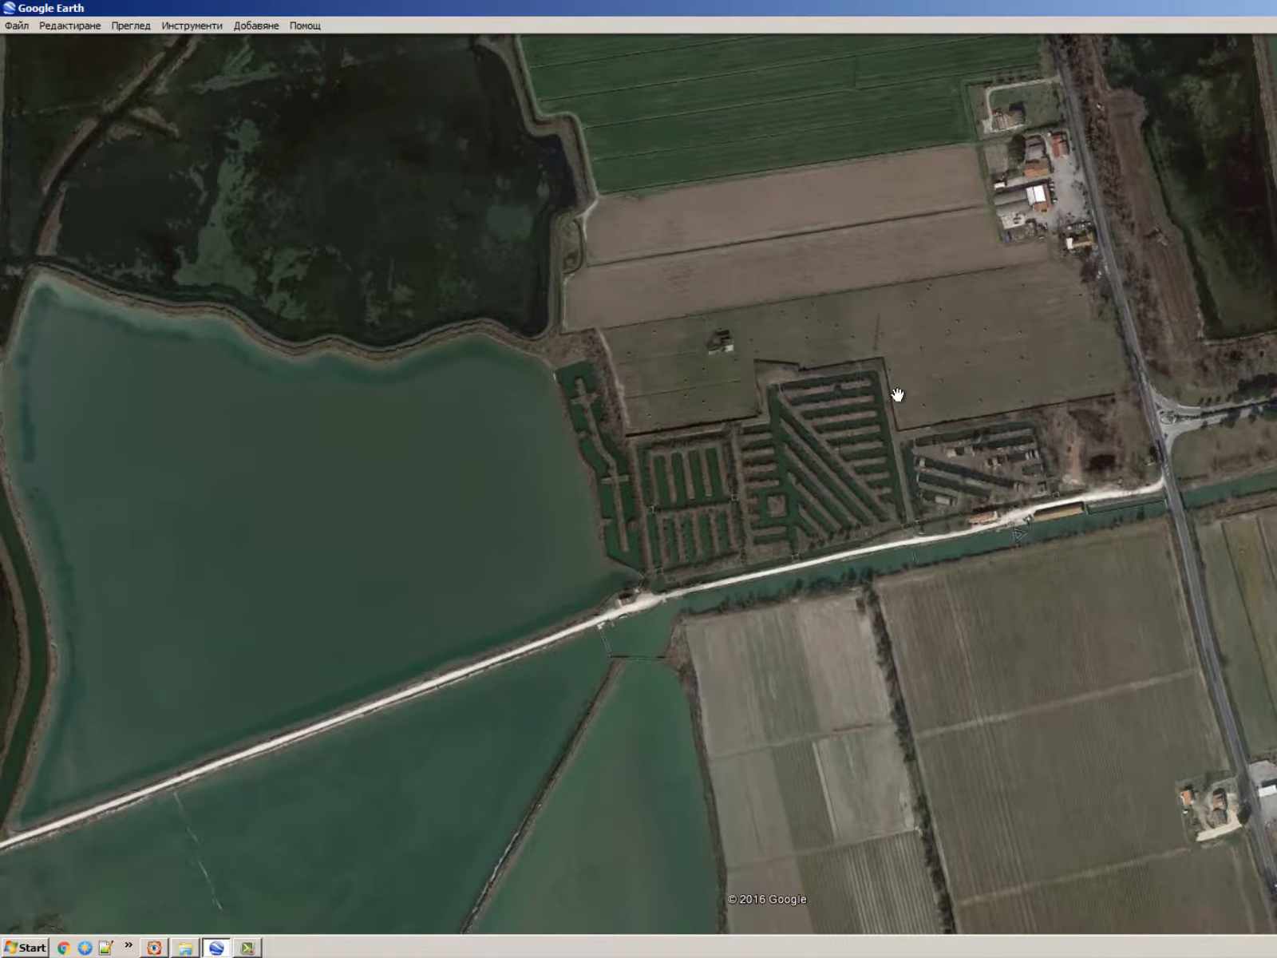
Add a new placemark and reposition its pin to latitude 44°38'36.40" N, longitude 12°13'24.62" E, at the map view's northwest corner.
left_click(148, 23)
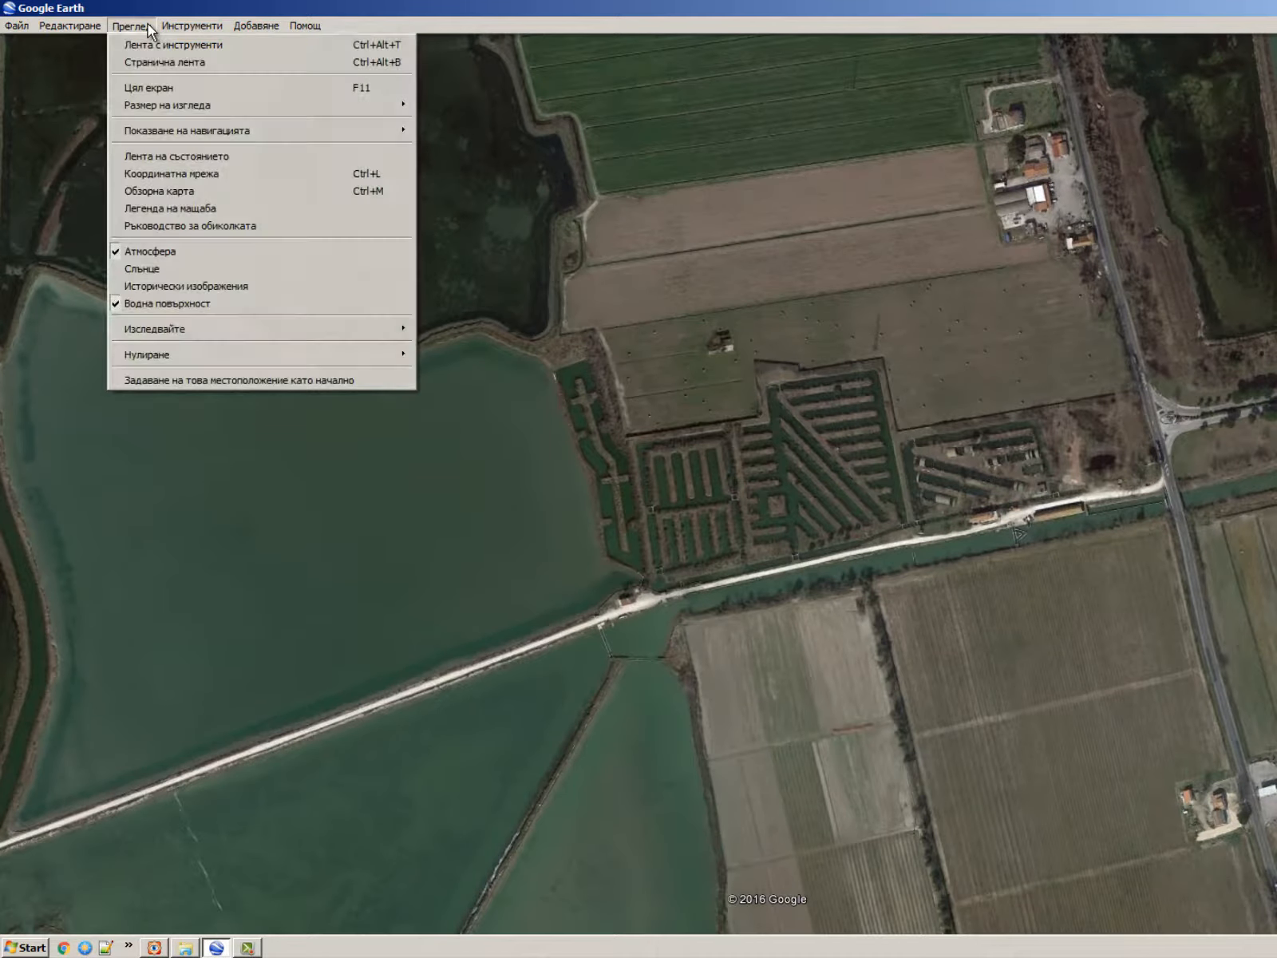
mouse_move(213, 17)
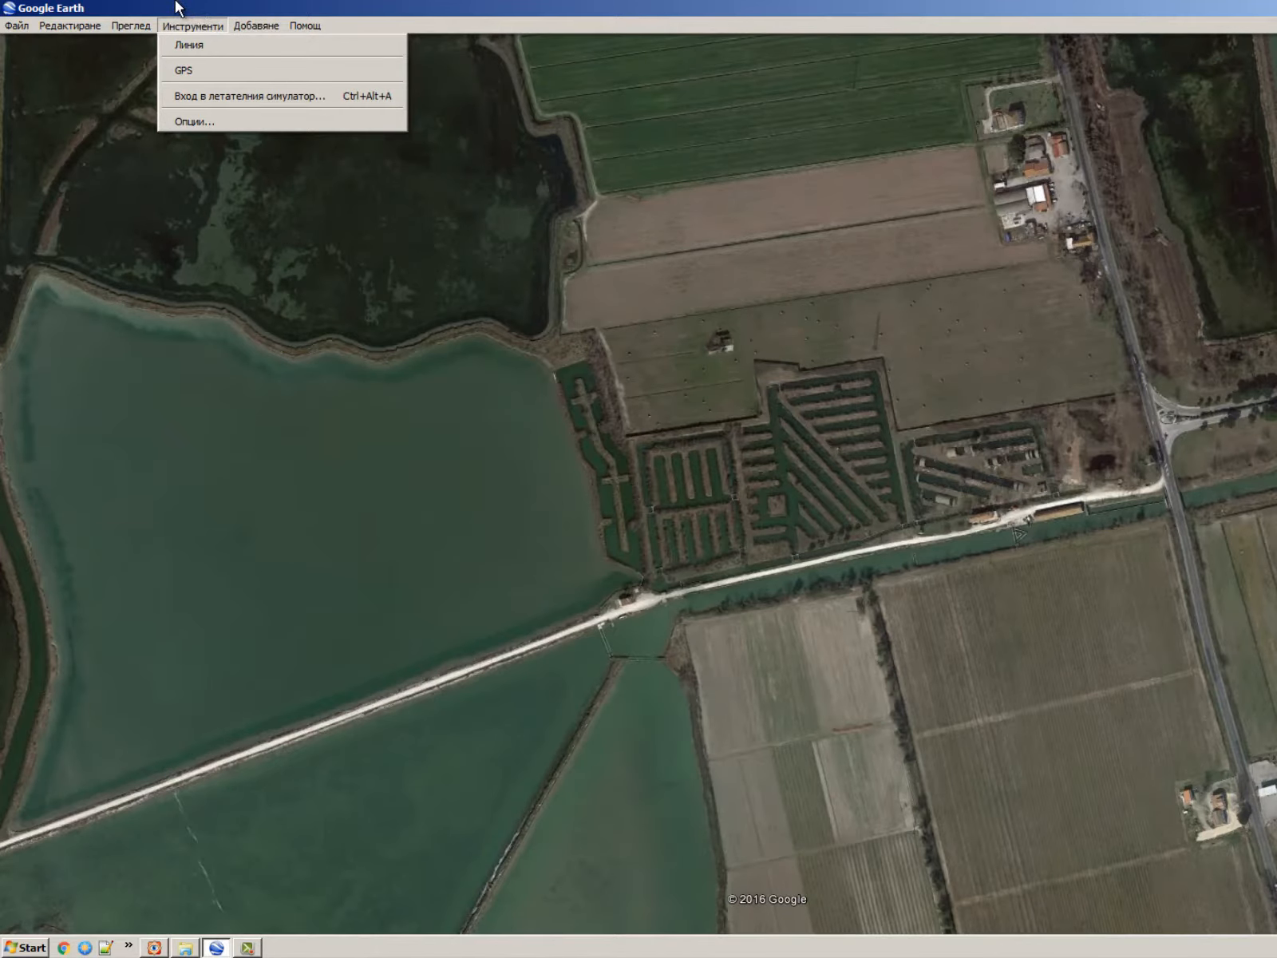
mouse_move(261, 32)
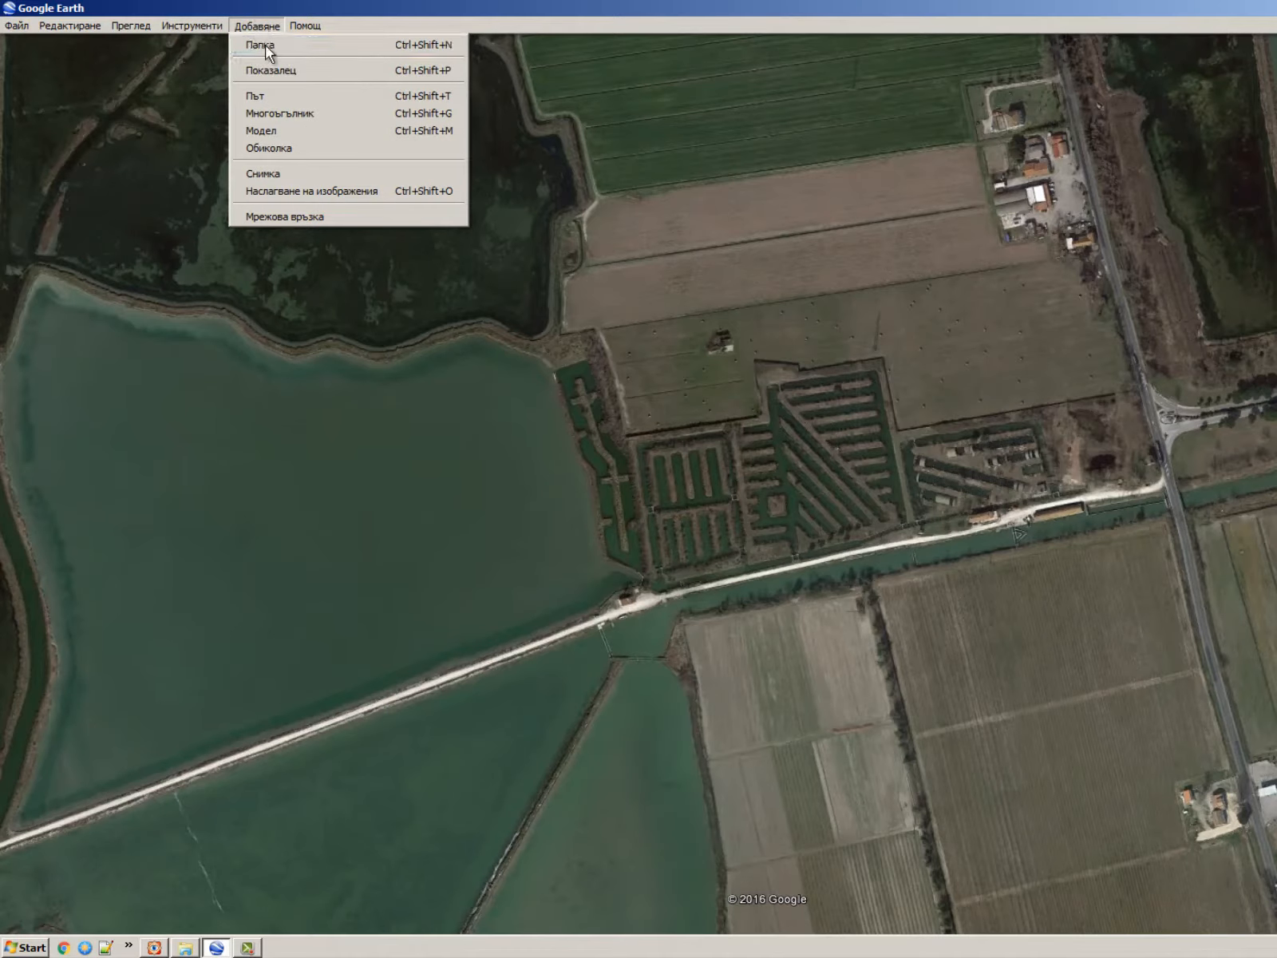
left_click(318, 71)
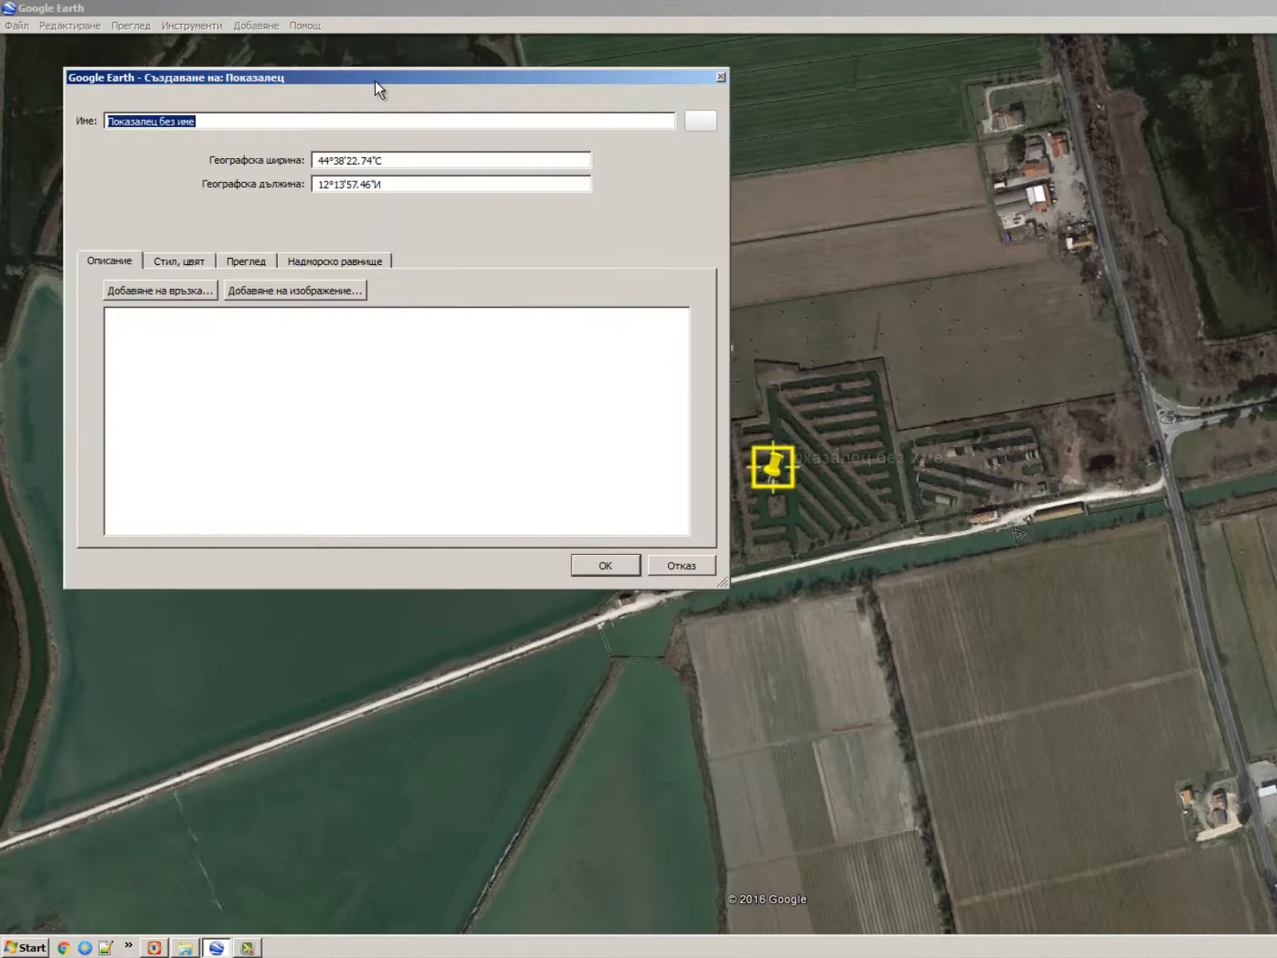
left_click_drag(773, 467, 880, 182)
left_click_drag(664, 80, 943, 337)
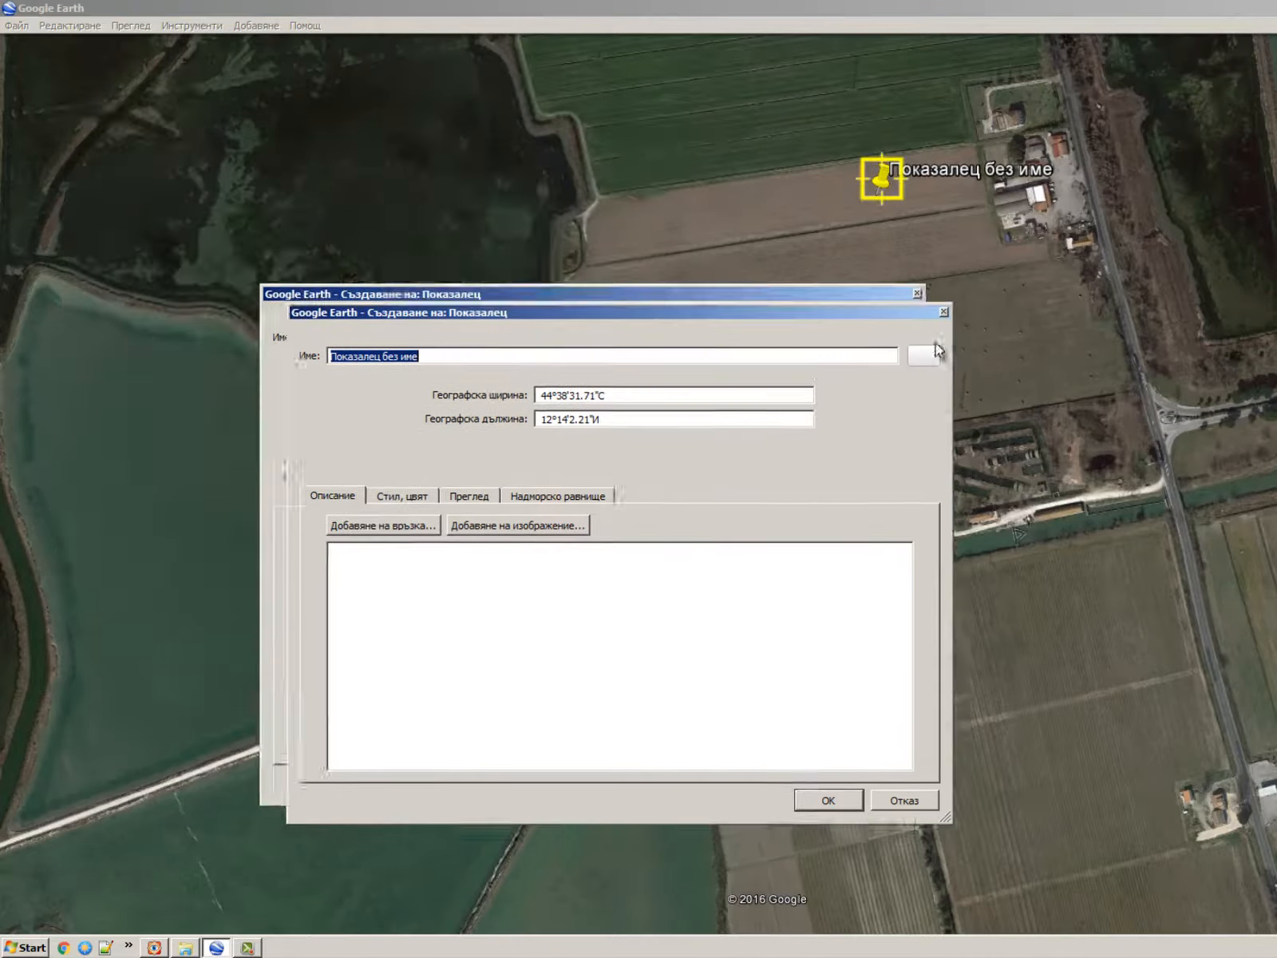
left_click_drag(890, 189, 21, 51)
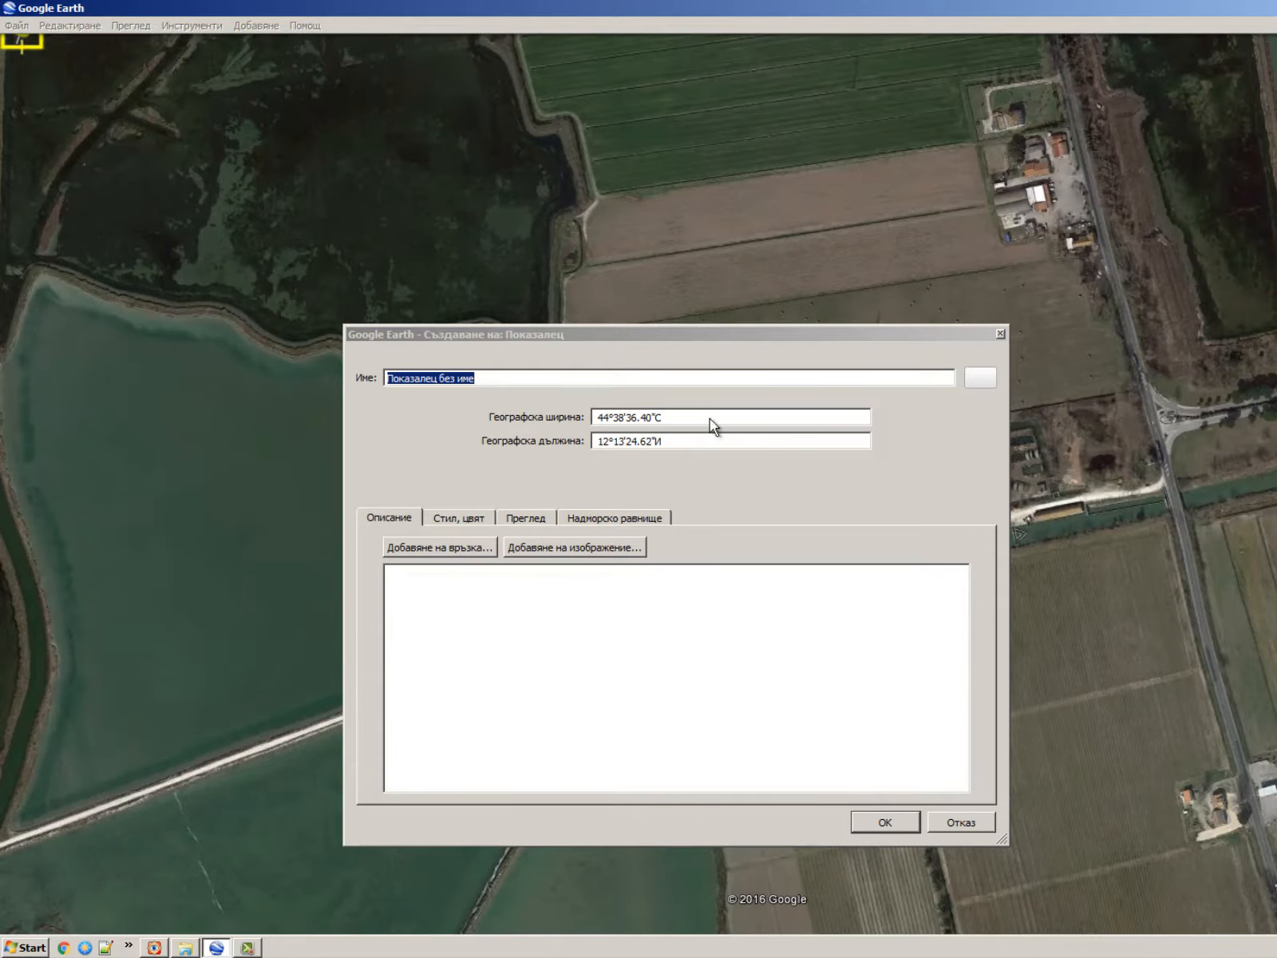
left_click(465, 520)
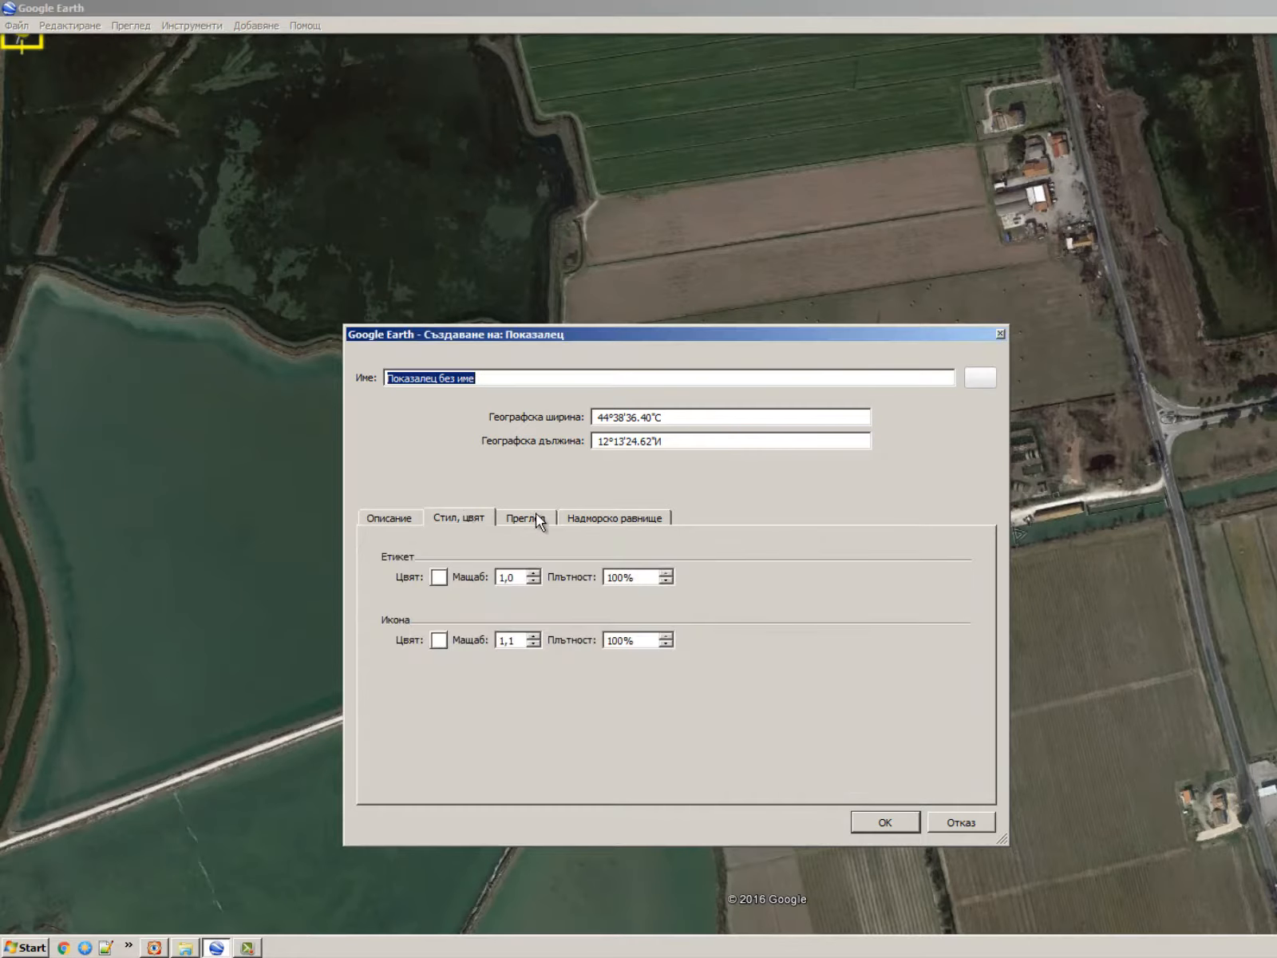
left_click(541, 521)
left_click(573, 519)
left_click(401, 519)
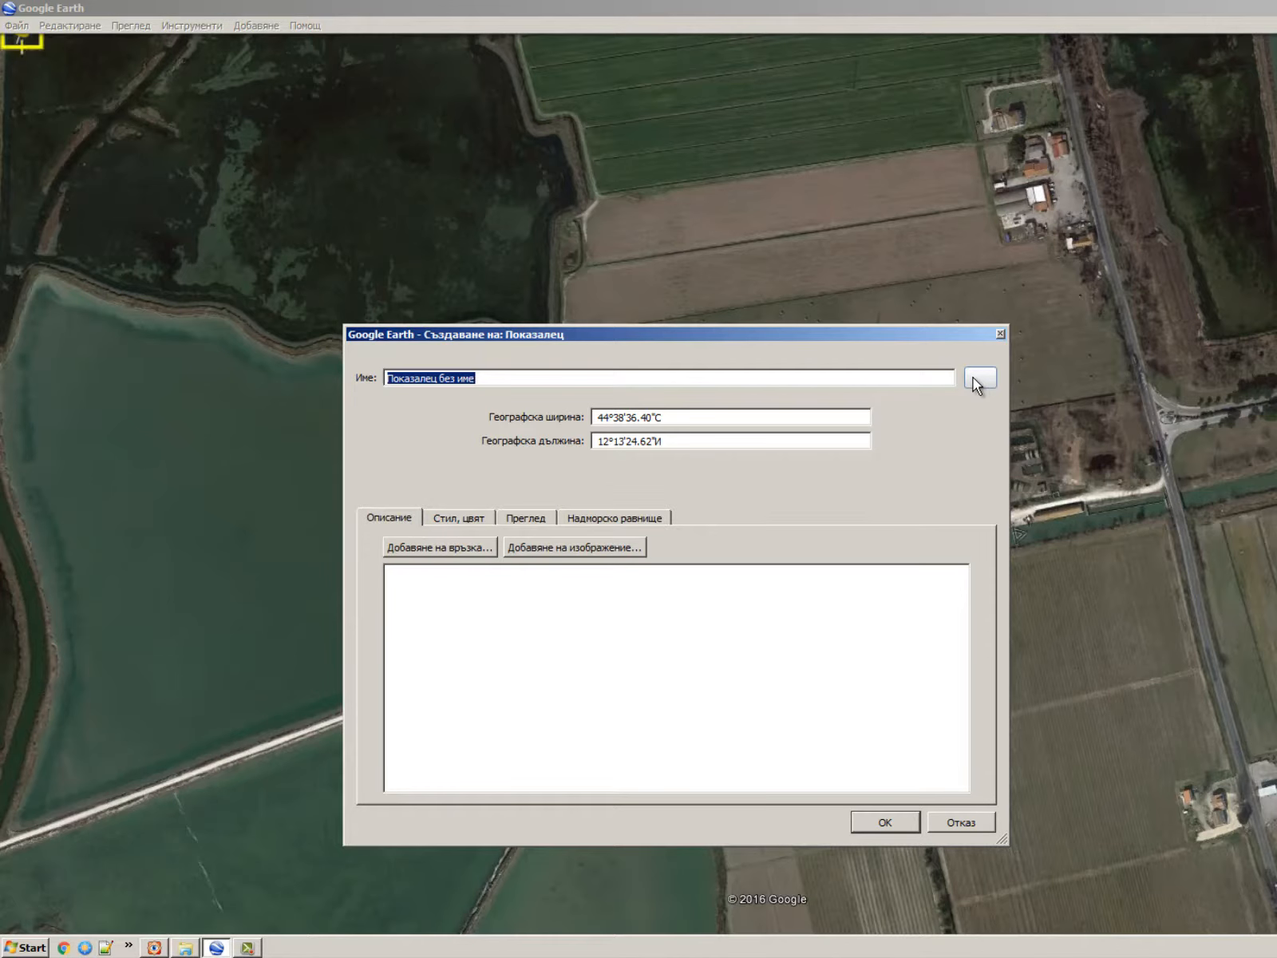
Open the new placemark's icon settings and set the icon color to pure red (255, 0, 0).
left_click_drag(953, 336, 810, 298)
left_click(834, 342)
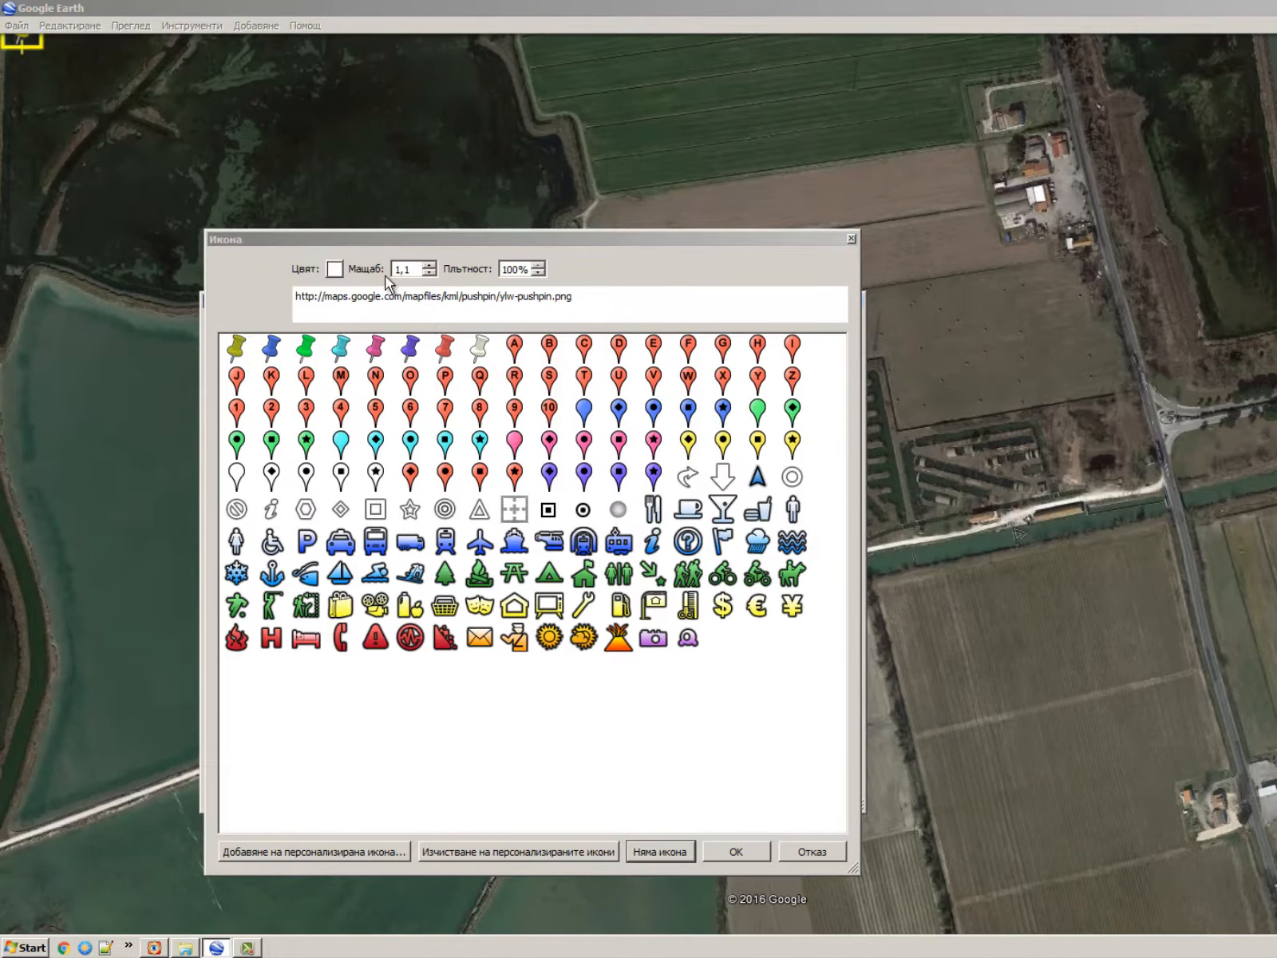
left_click(332, 271)
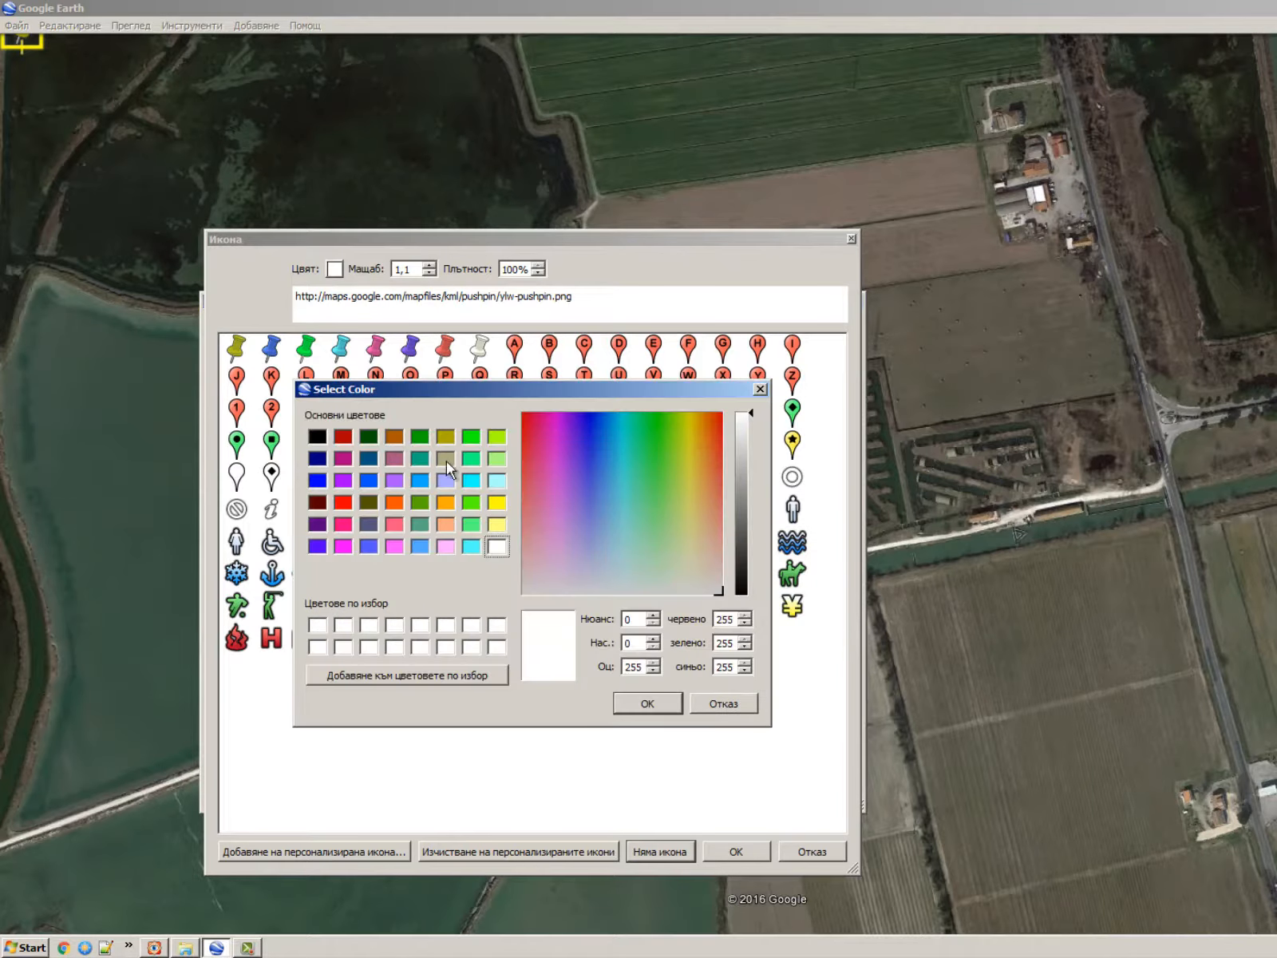
left_click(342, 501)
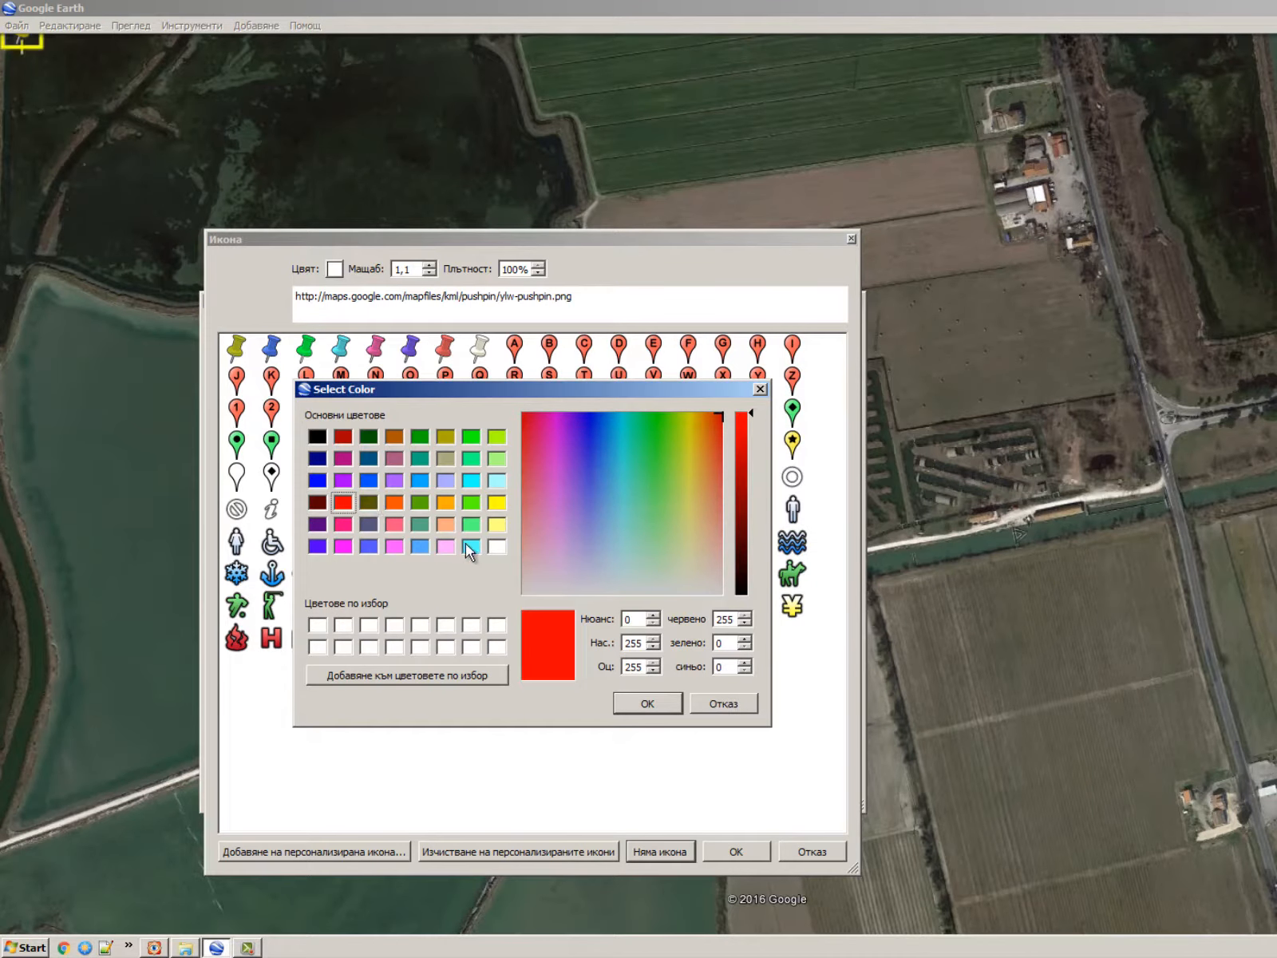
left_click(498, 525)
left_click(339, 501)
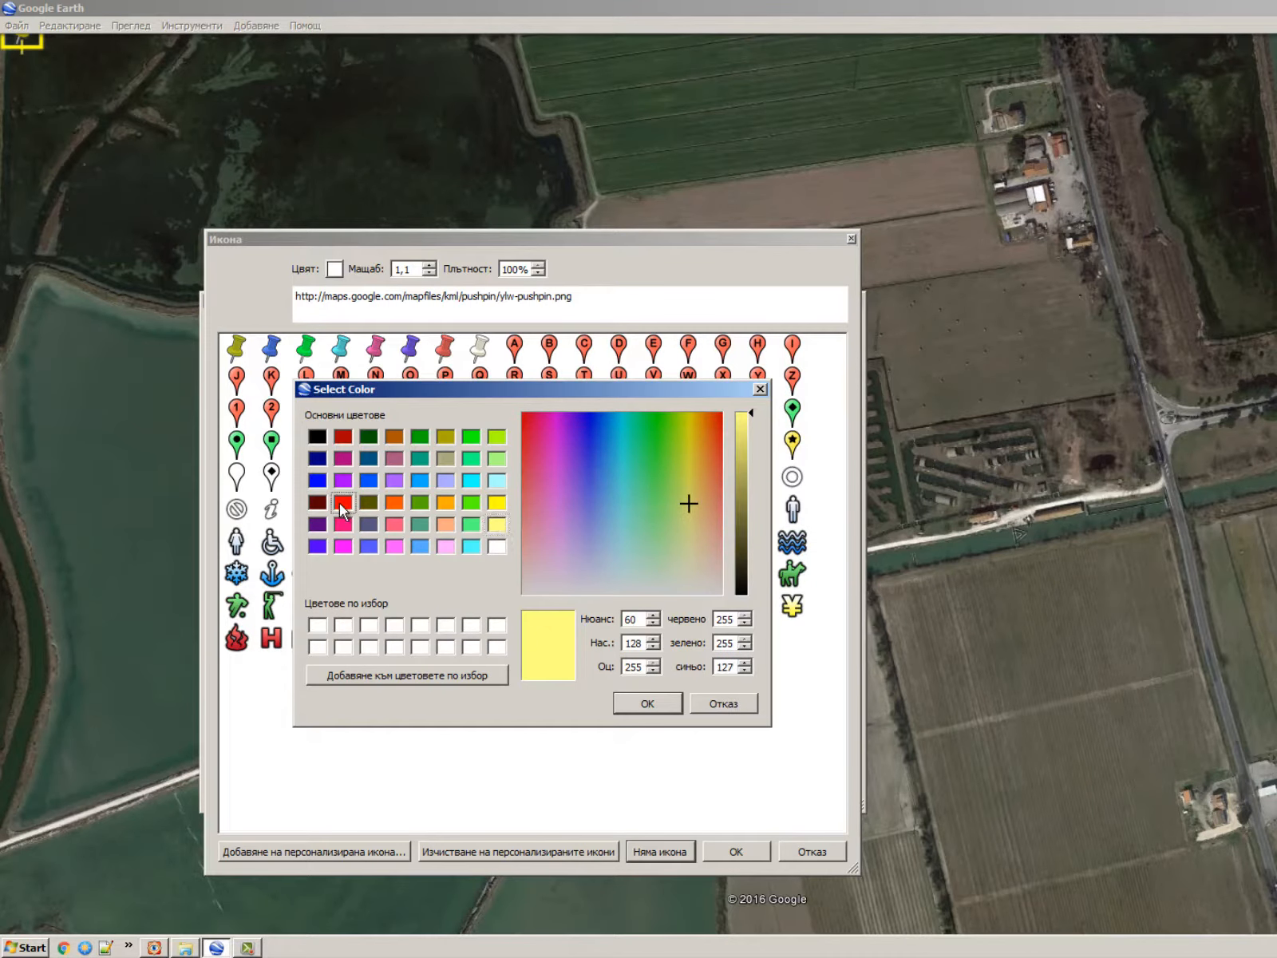
left_click(629, 704)
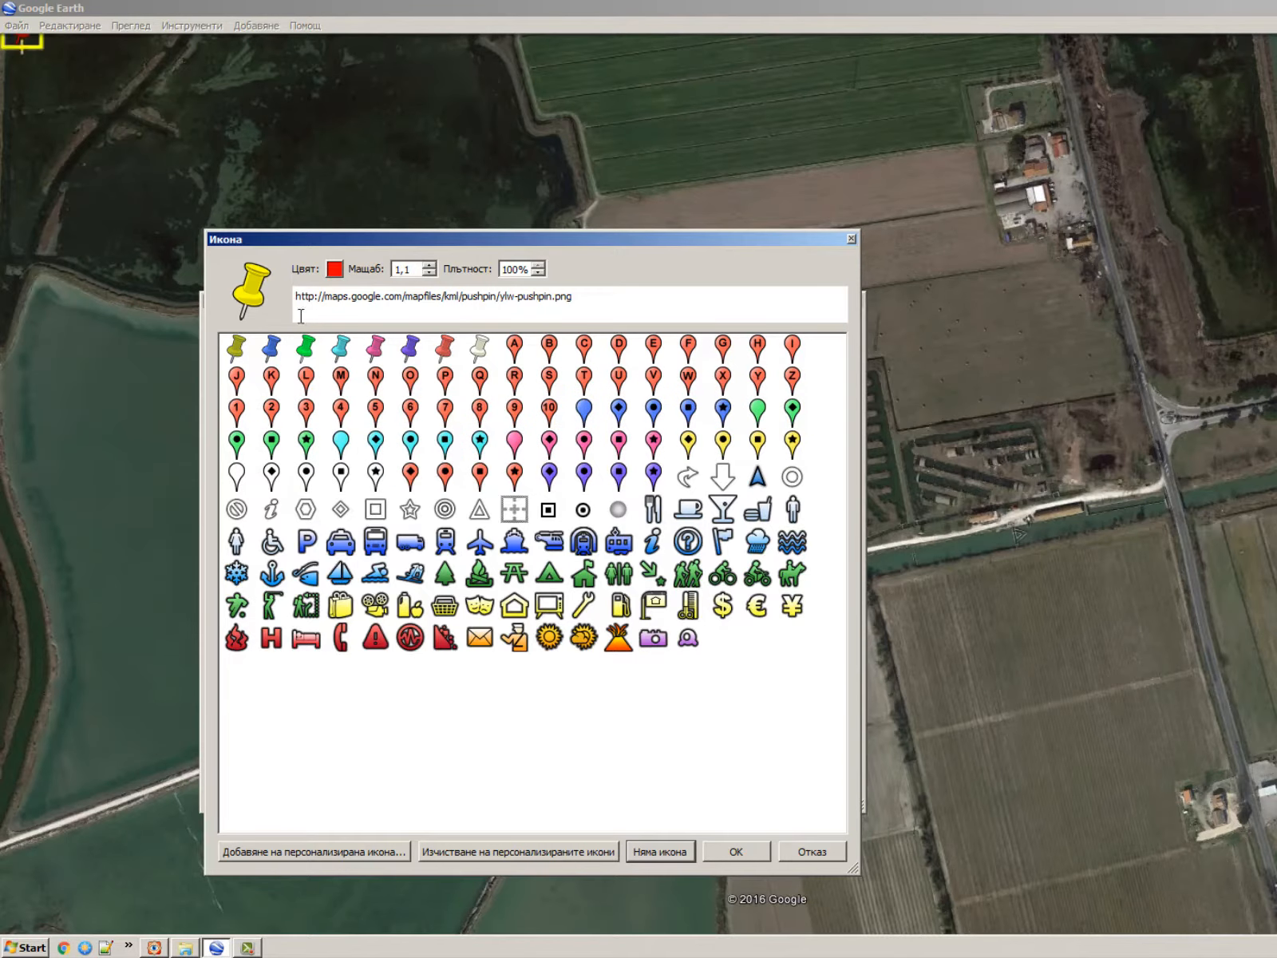
Set the placemark icon's scale to 0,7.
left_click_drag(416, 269, 141, 282)
type("7,0")
left_click_drag(411, 270, 209, 271)
type("0,")
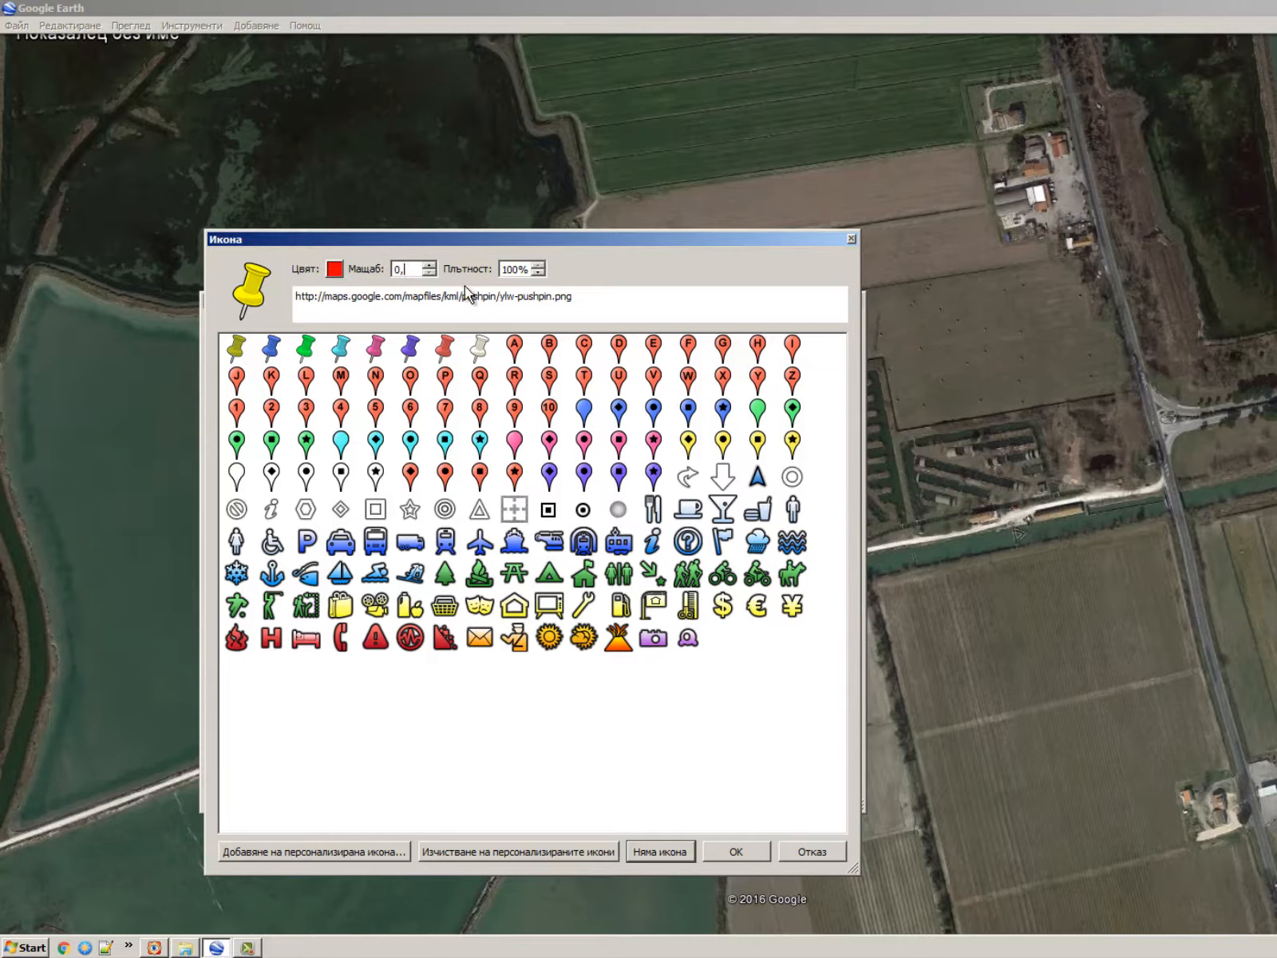
type("07")
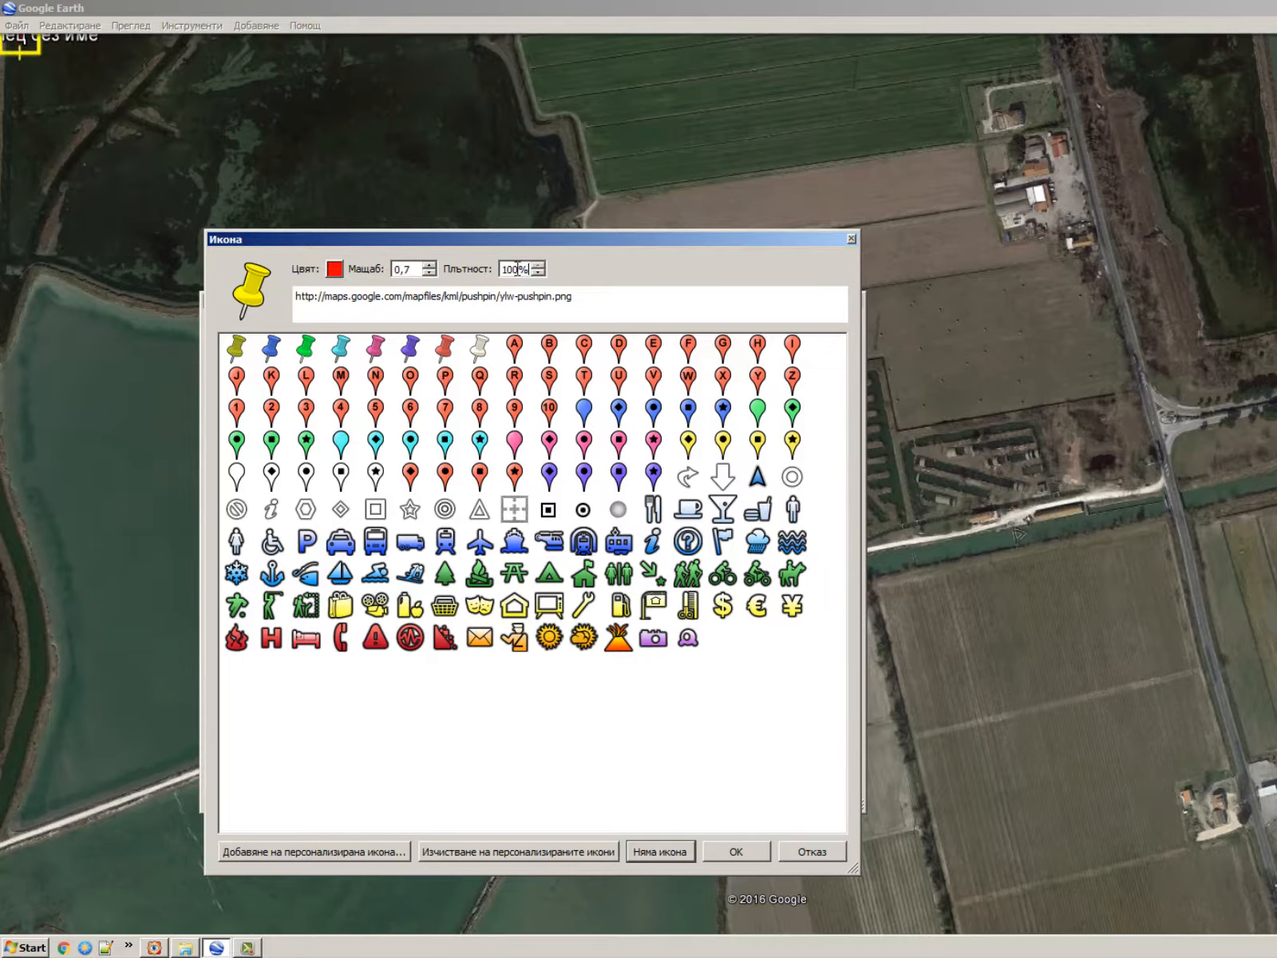
Set the placemark icon's opacity to 50% and shift its pin slightly southeast, away from the map view's edge.
double_click(516, 269)
type("50")
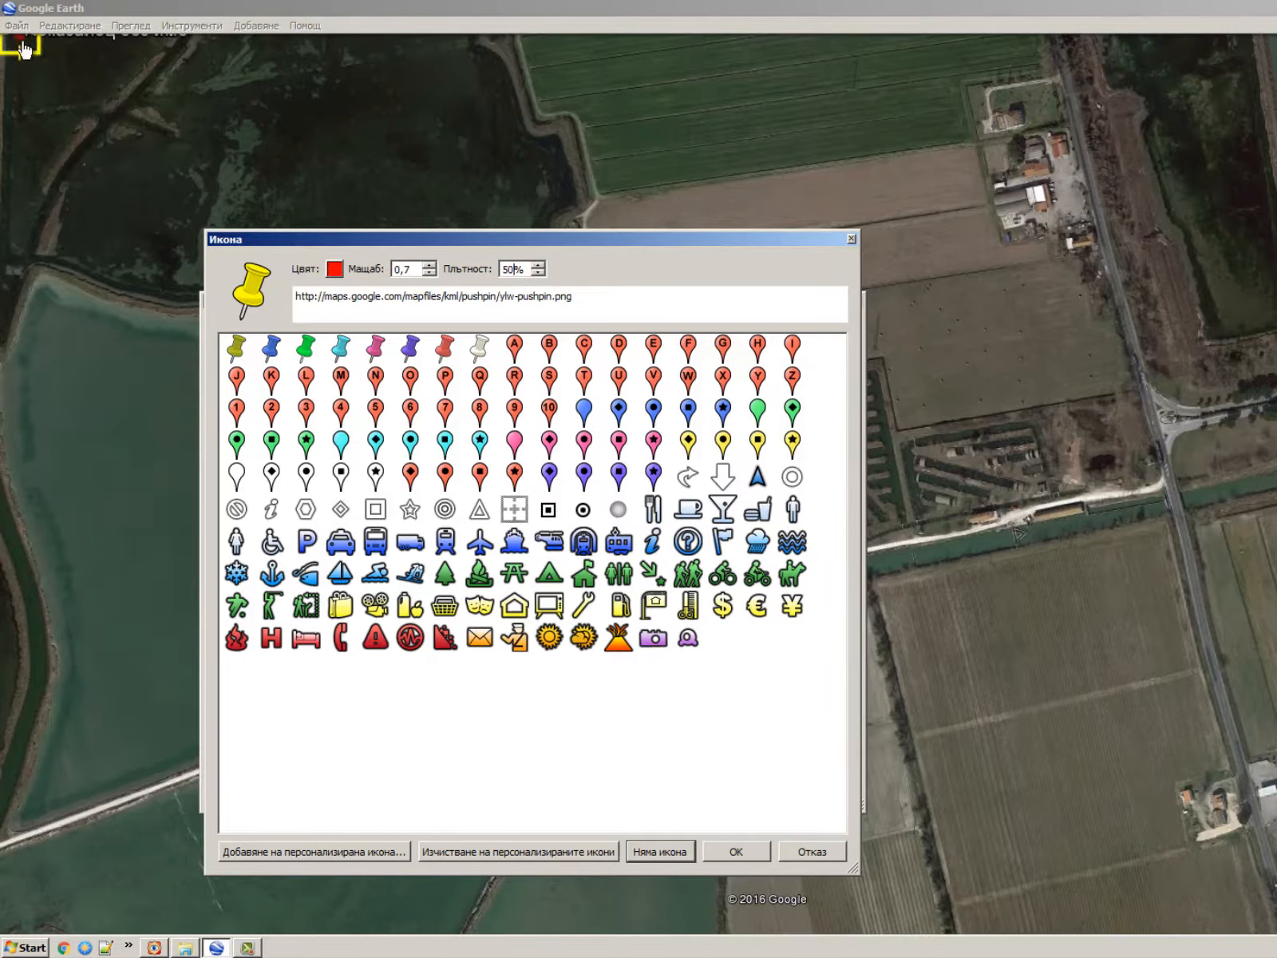
left_click_drag(26, 50, 44, 74)
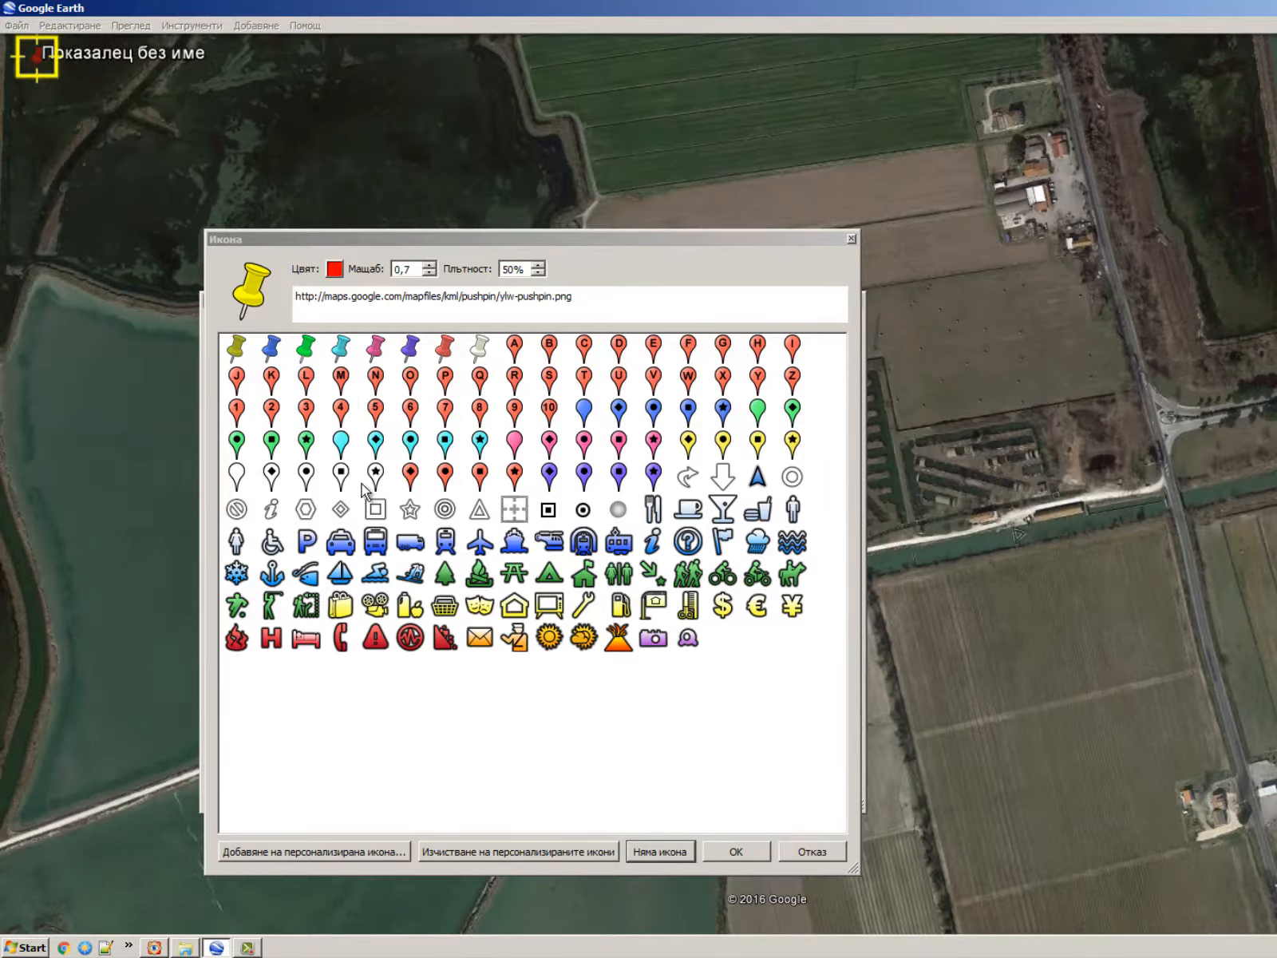
Switch the placemark icon to the concentric-circle target shape and color it pure red (255, 0, 0).
left_click(445, 508)
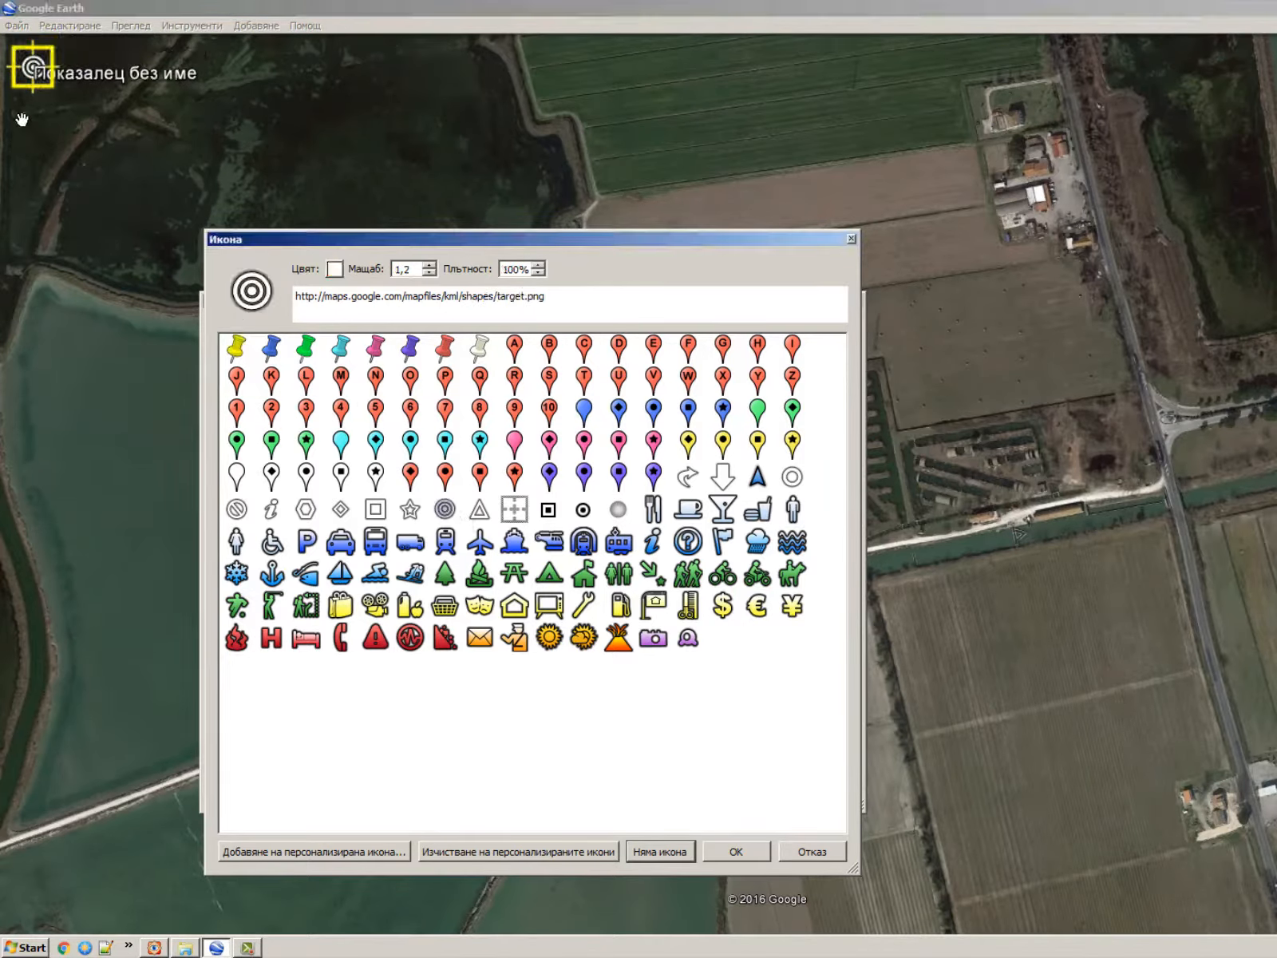
left_click(339, 269)
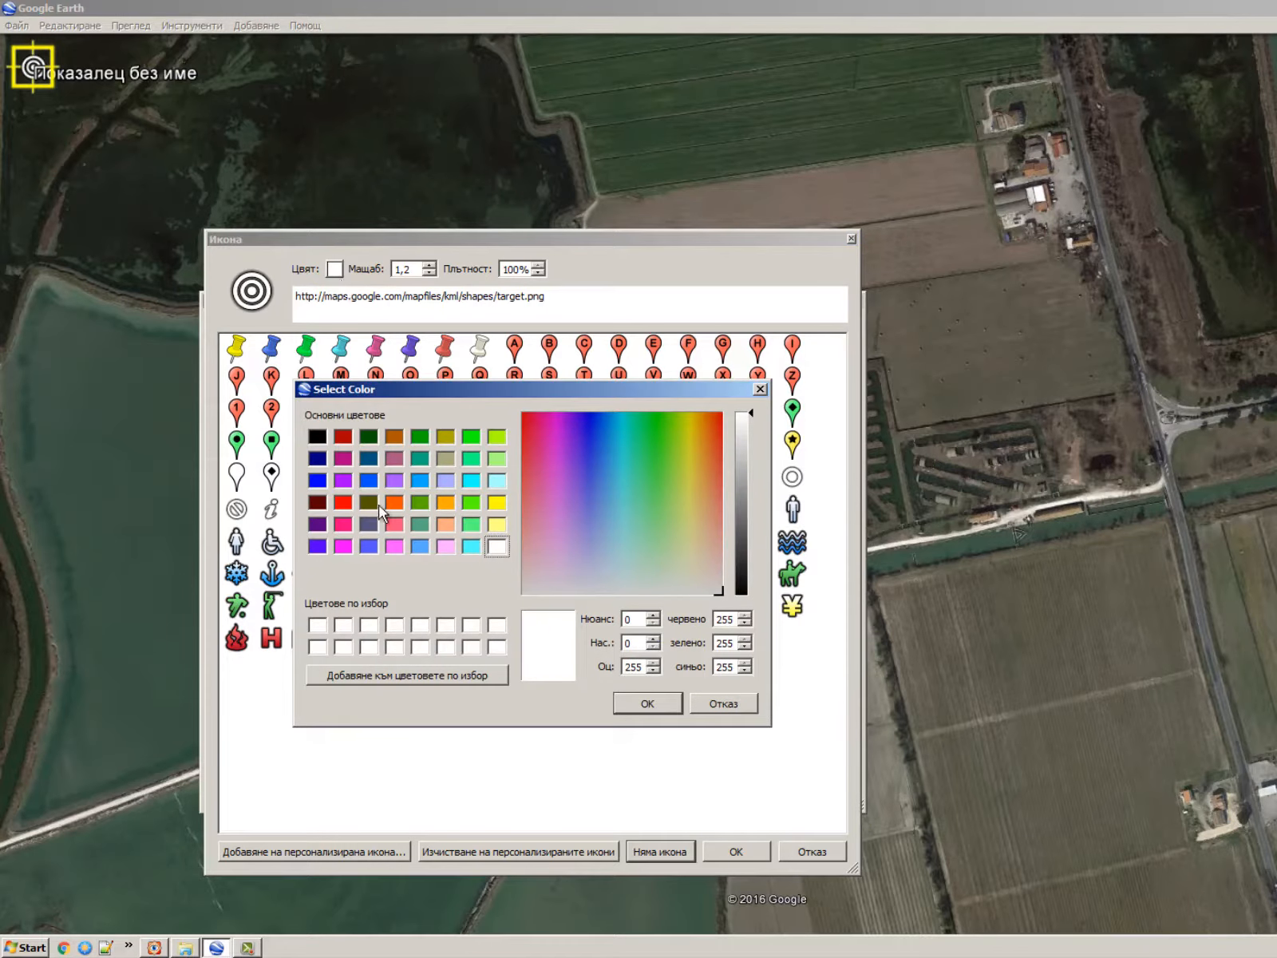
left_click(342, 501)
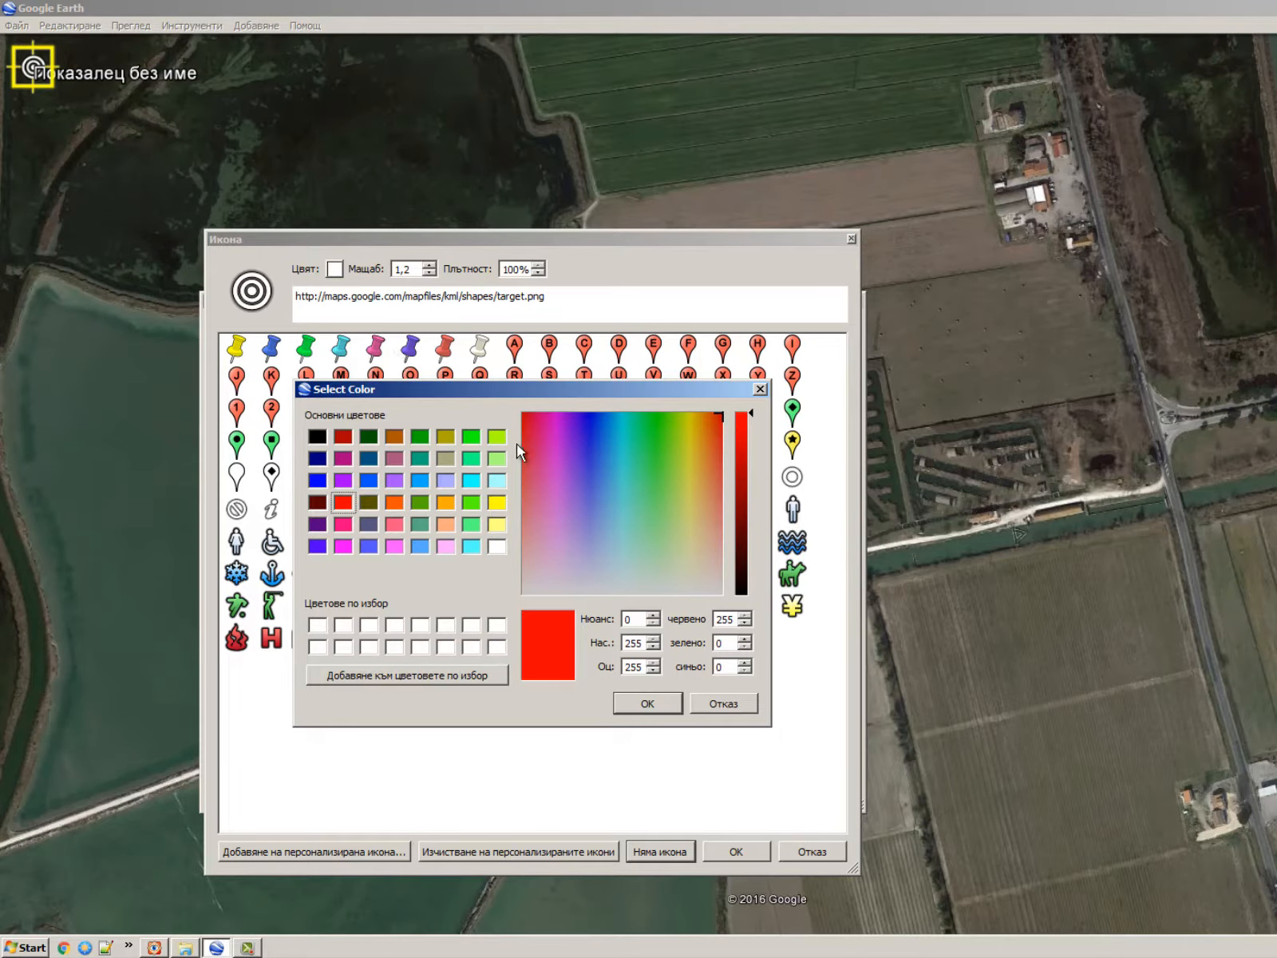
key("Return")
Set the target icon's scale to 0,5 and its opacity to 50%.
left_click(412, 269)
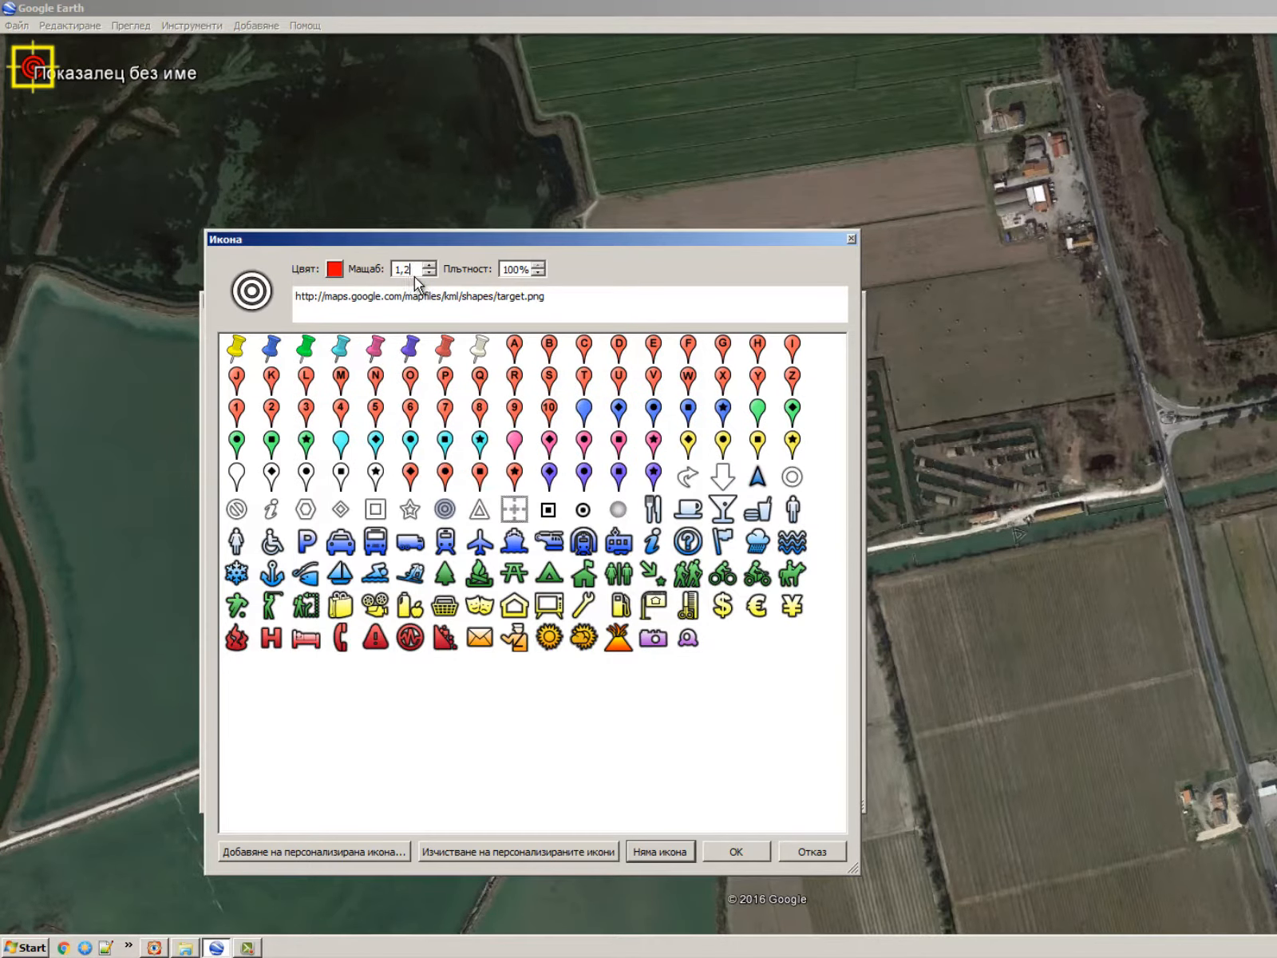
double_click(415, 276)
type("0,")
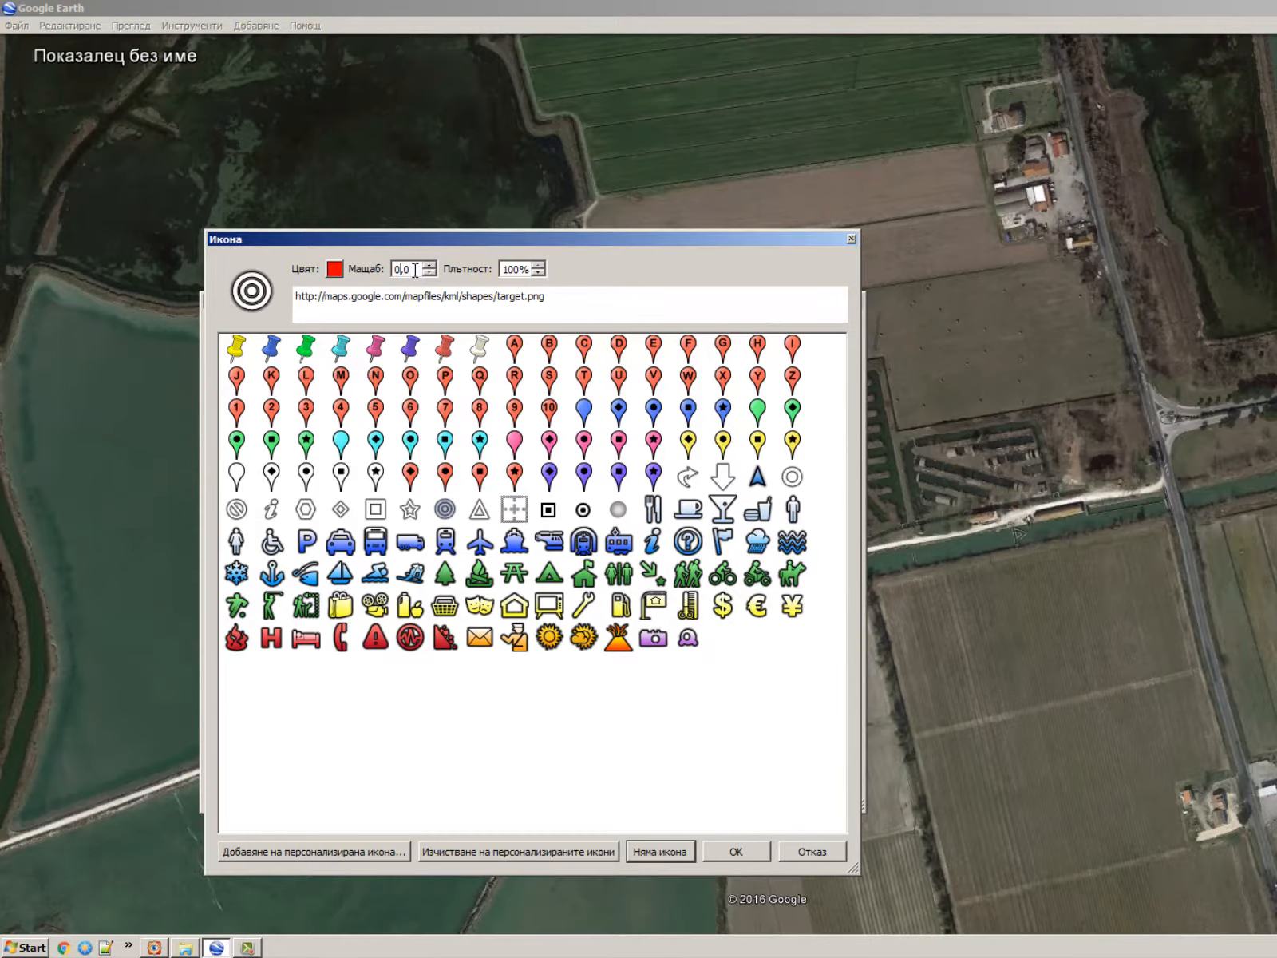
type("5")
key("Tab")
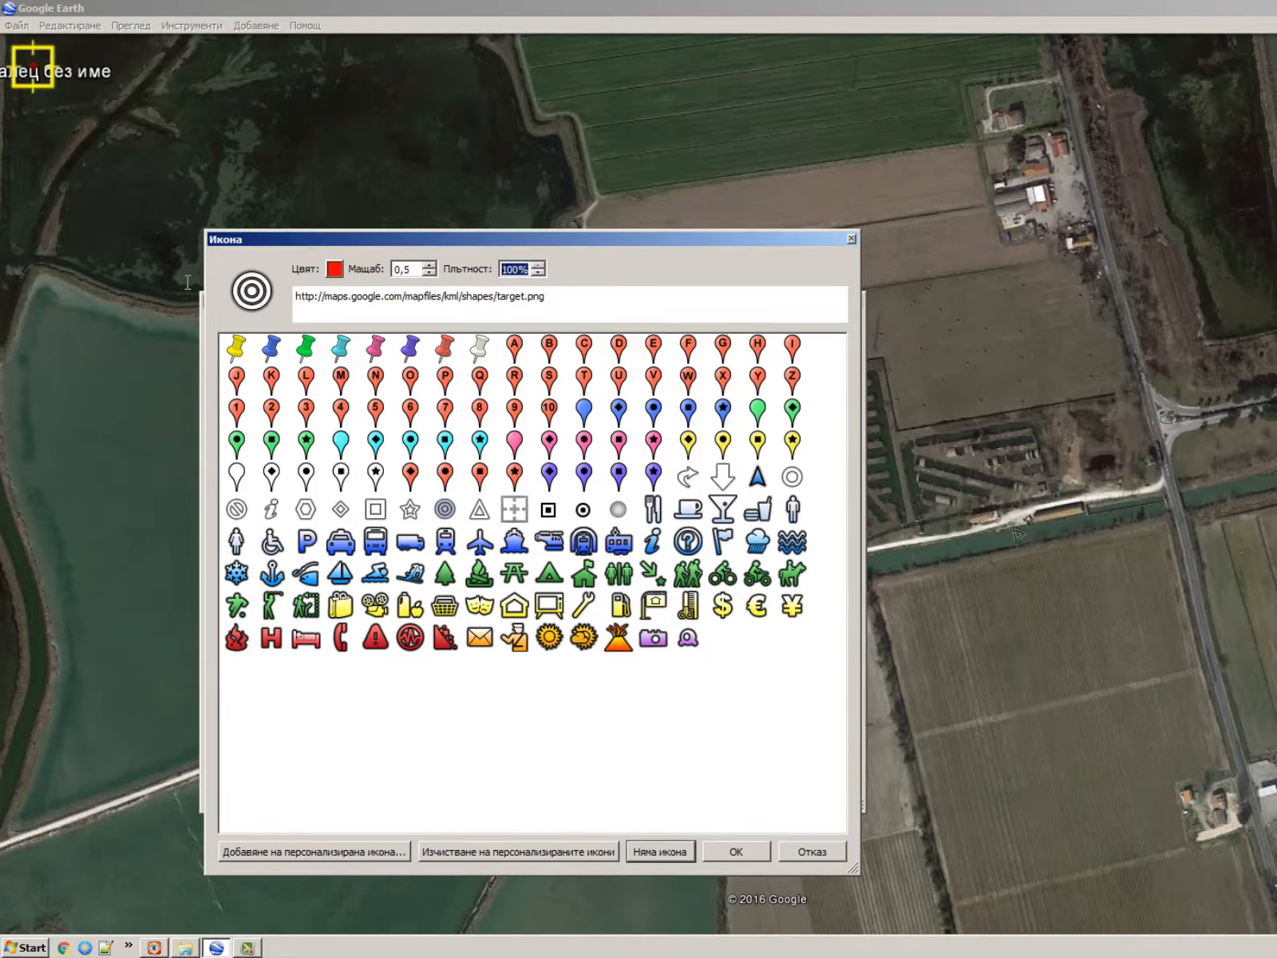
type("50")
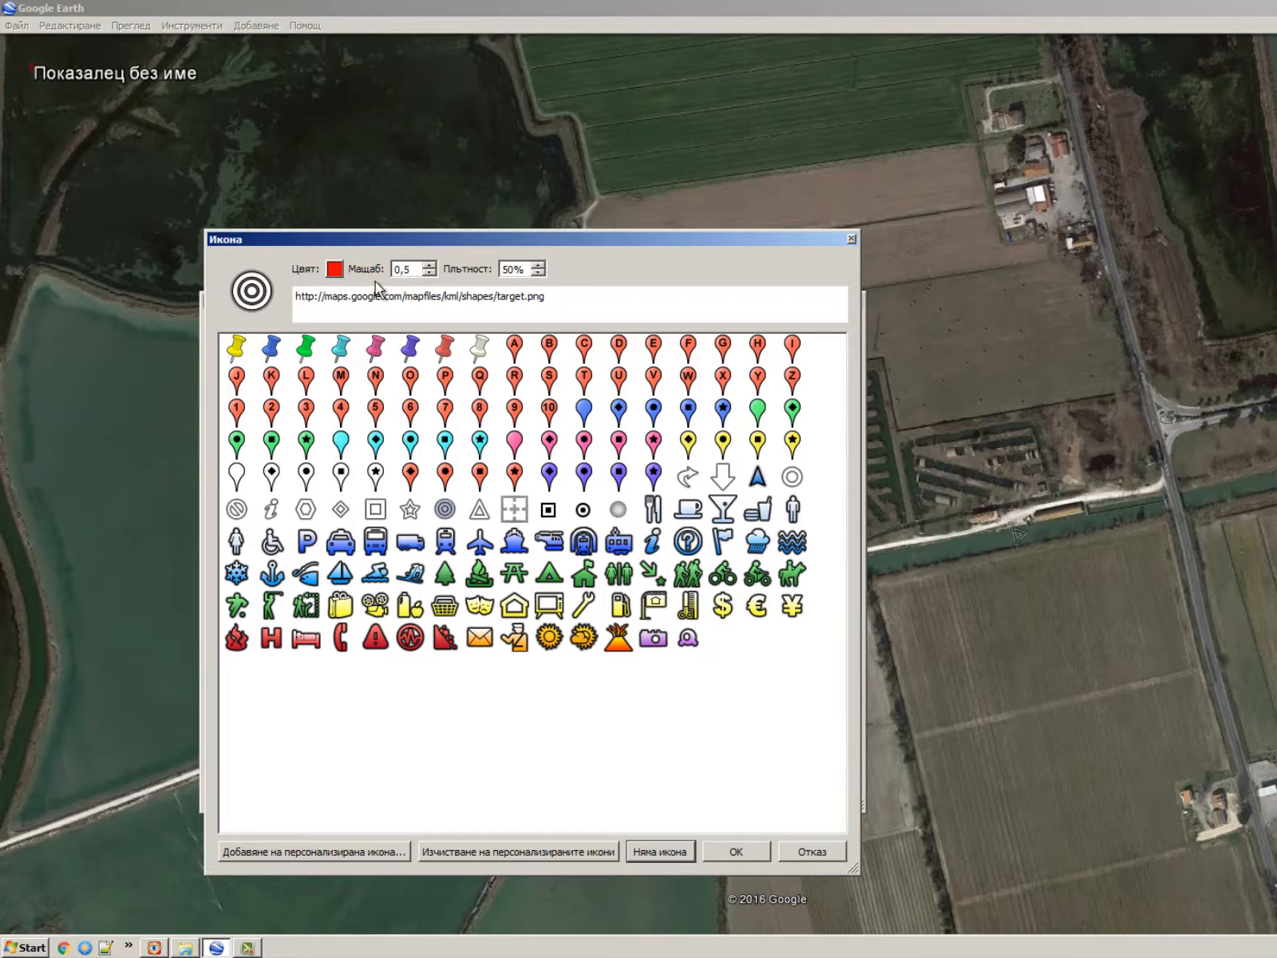
Change the target icon's color to white (255, 255, 255) and accept the icon settings.
left_click(334, 269)
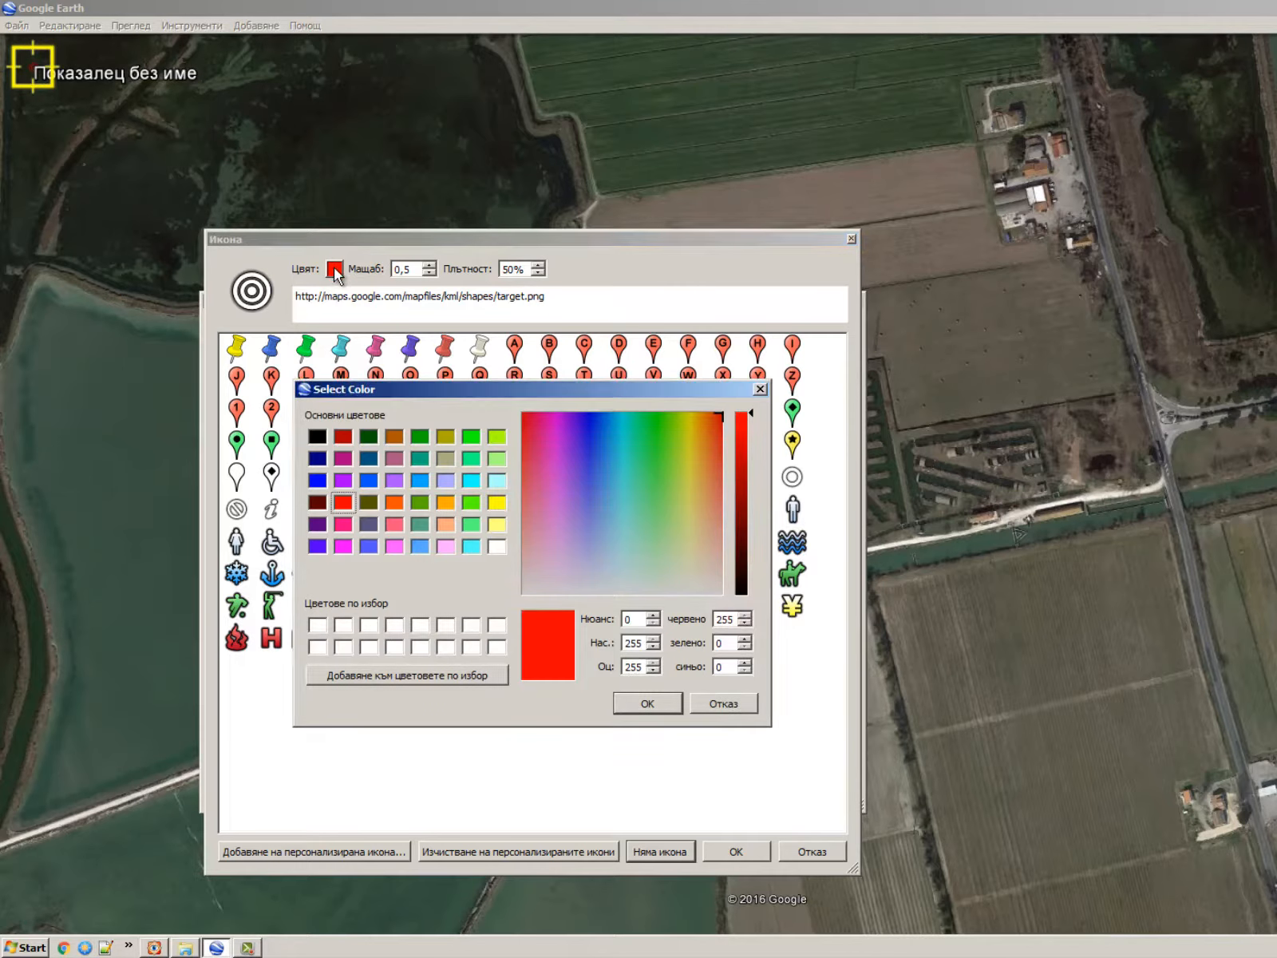
left_click(496, 548)
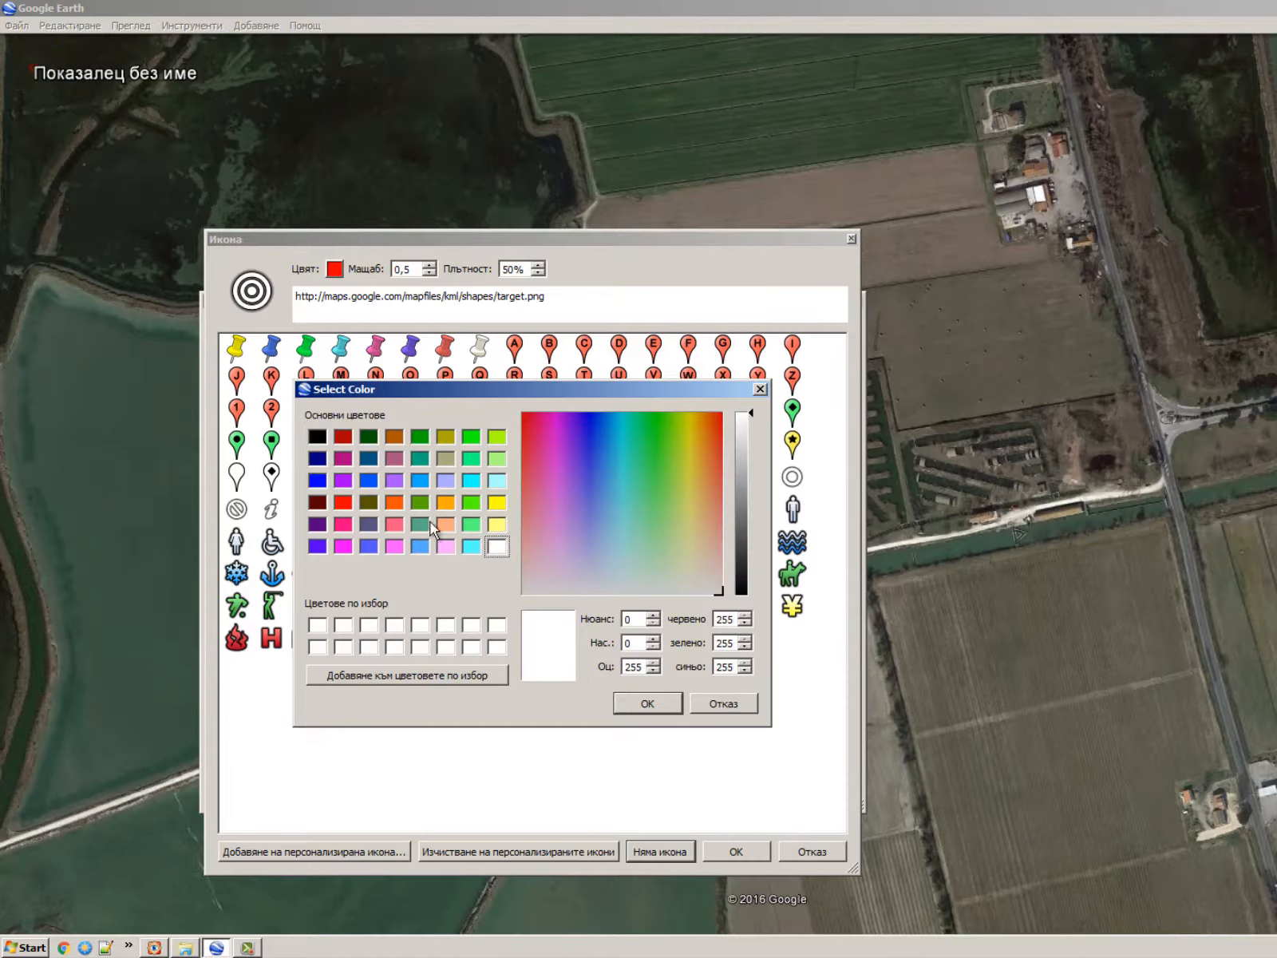
left_click(649, 704)
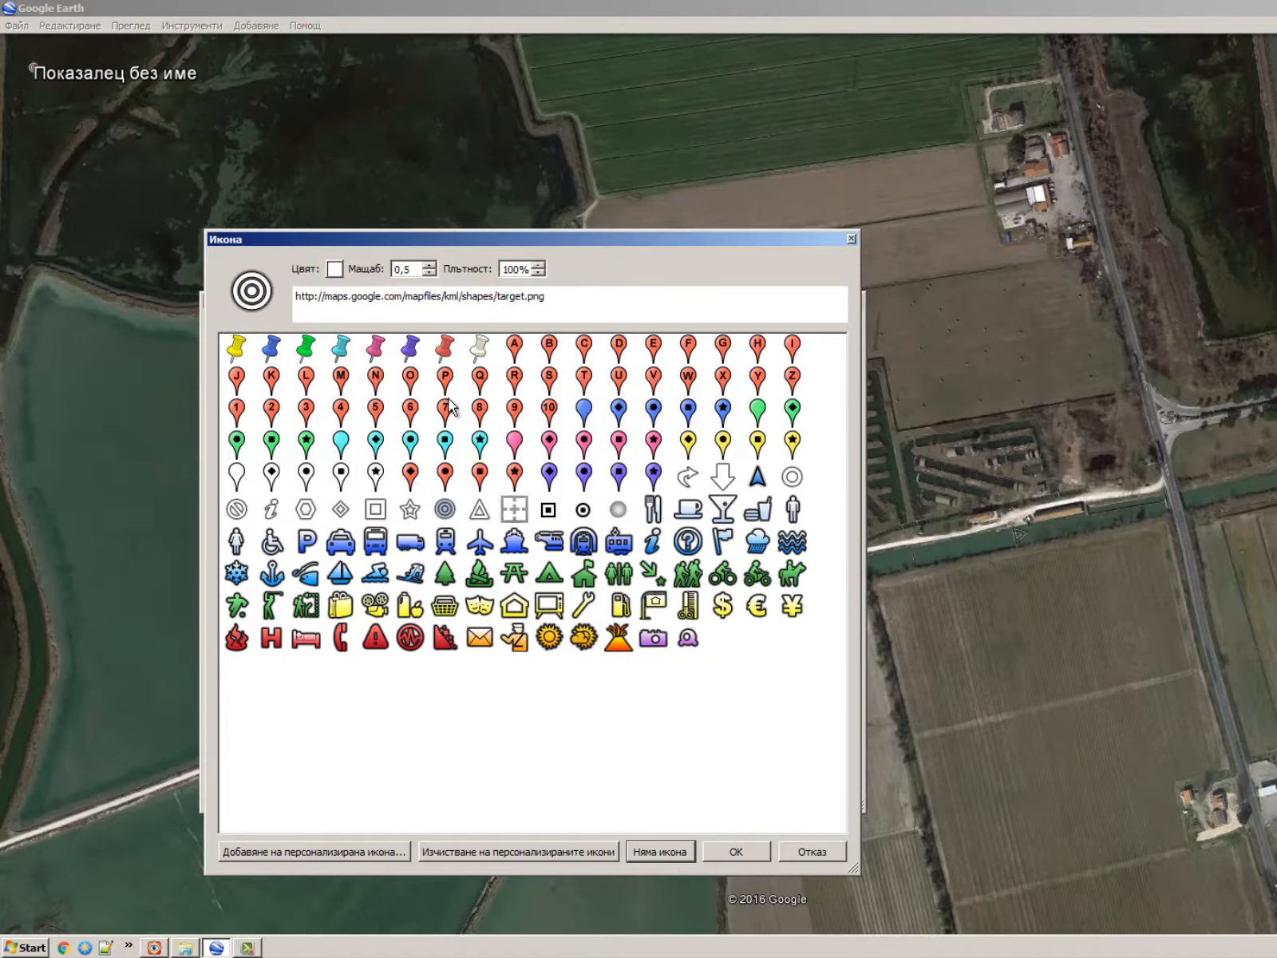
left_click(43, 65)
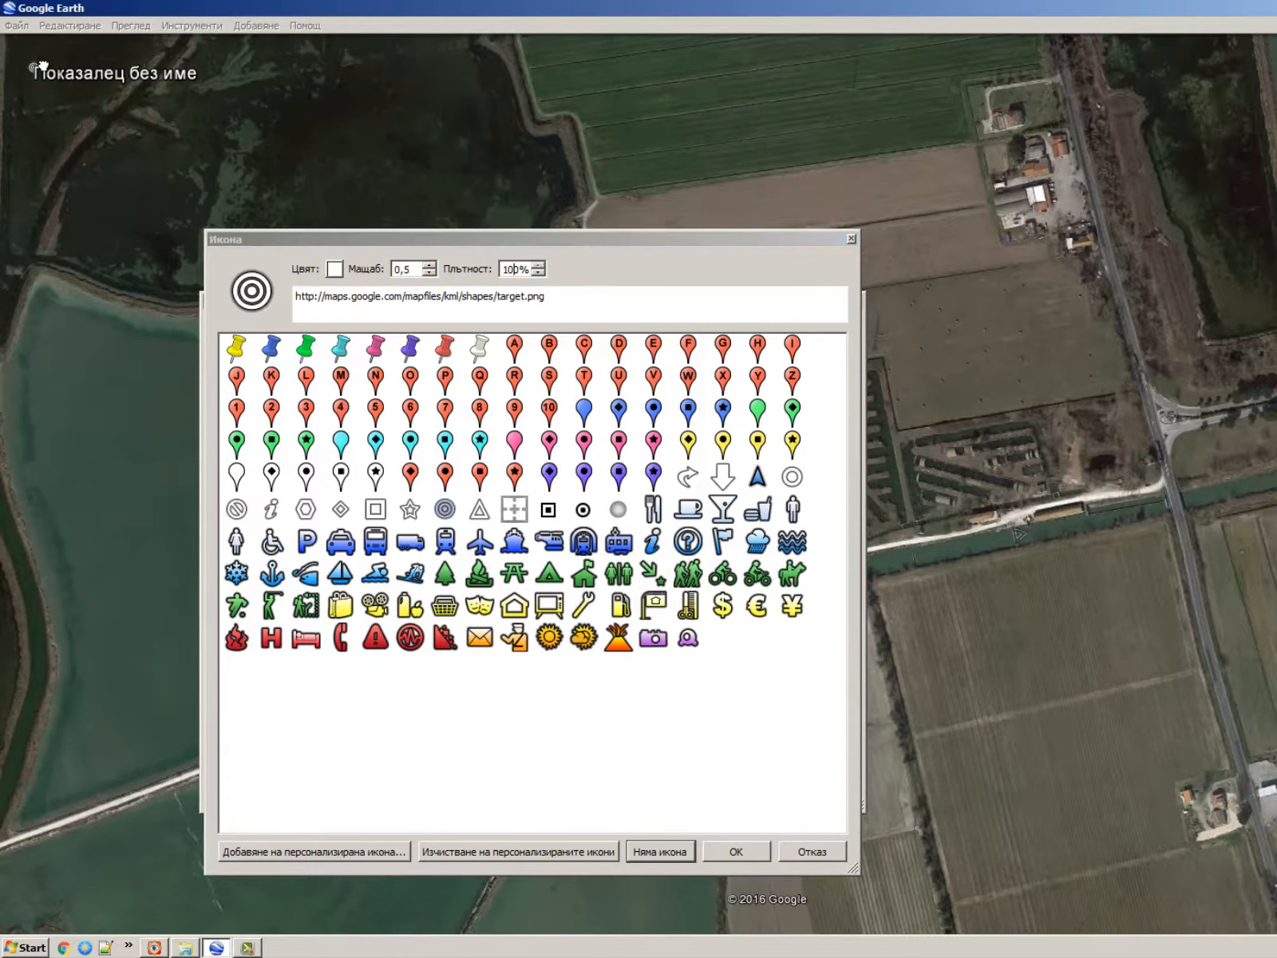
left_click_drag(43, 65, 43, 61)
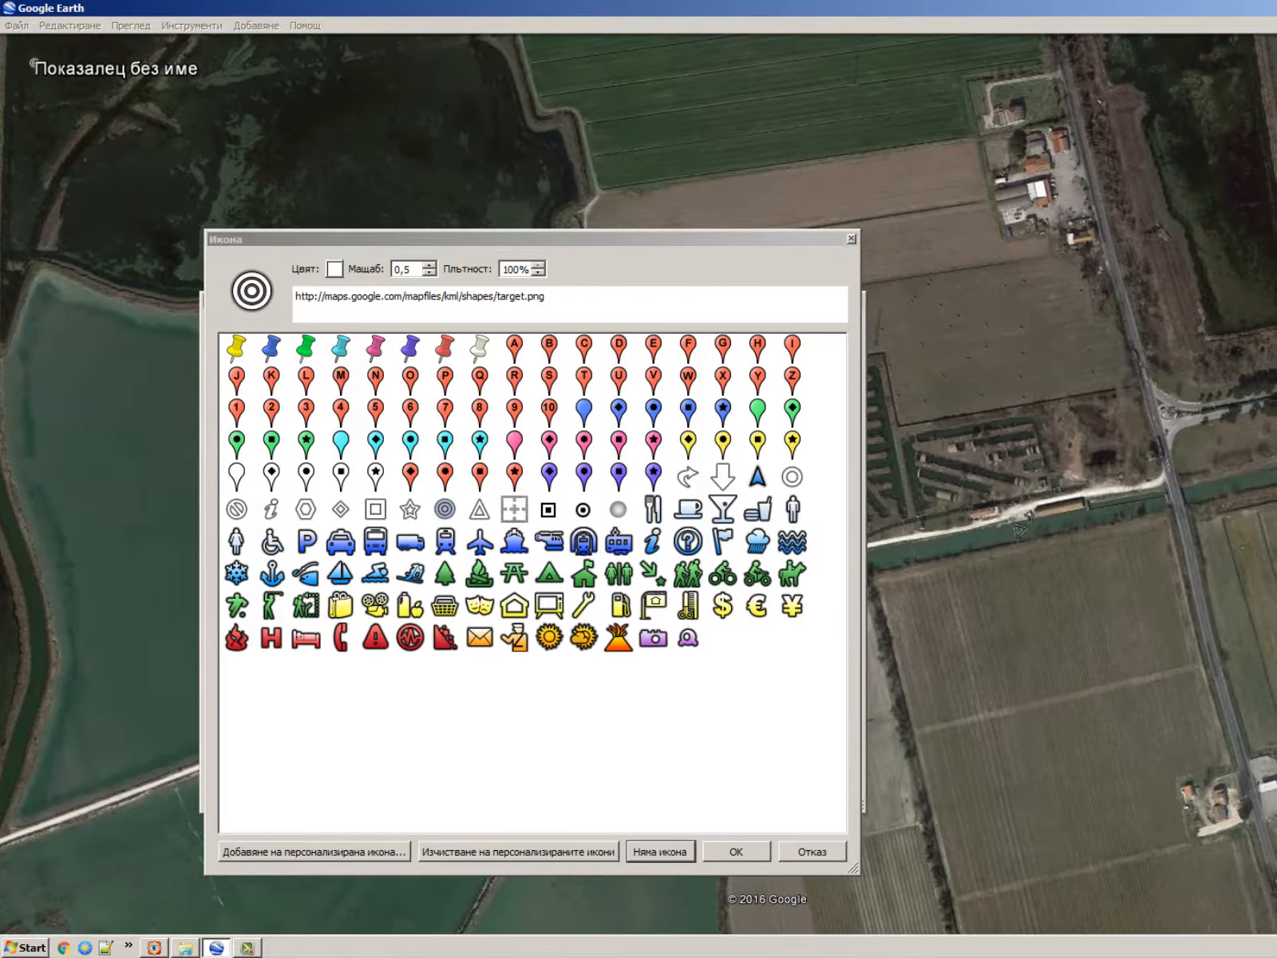
left_click(728, 859)
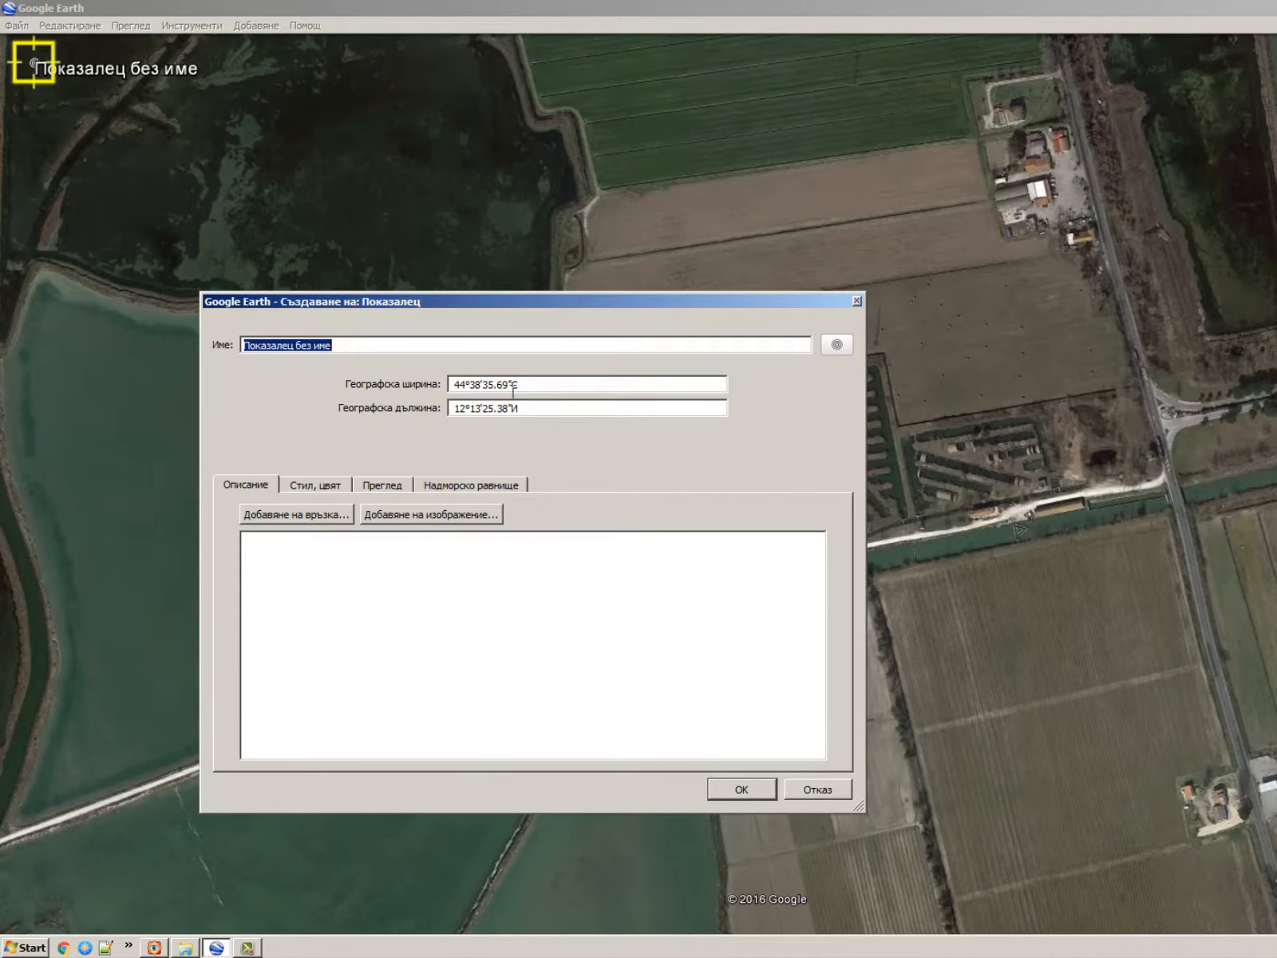
Check the new placemark's latitude and longitude, and save the placemark.
left_click_drag(507, 384, 309, 392)
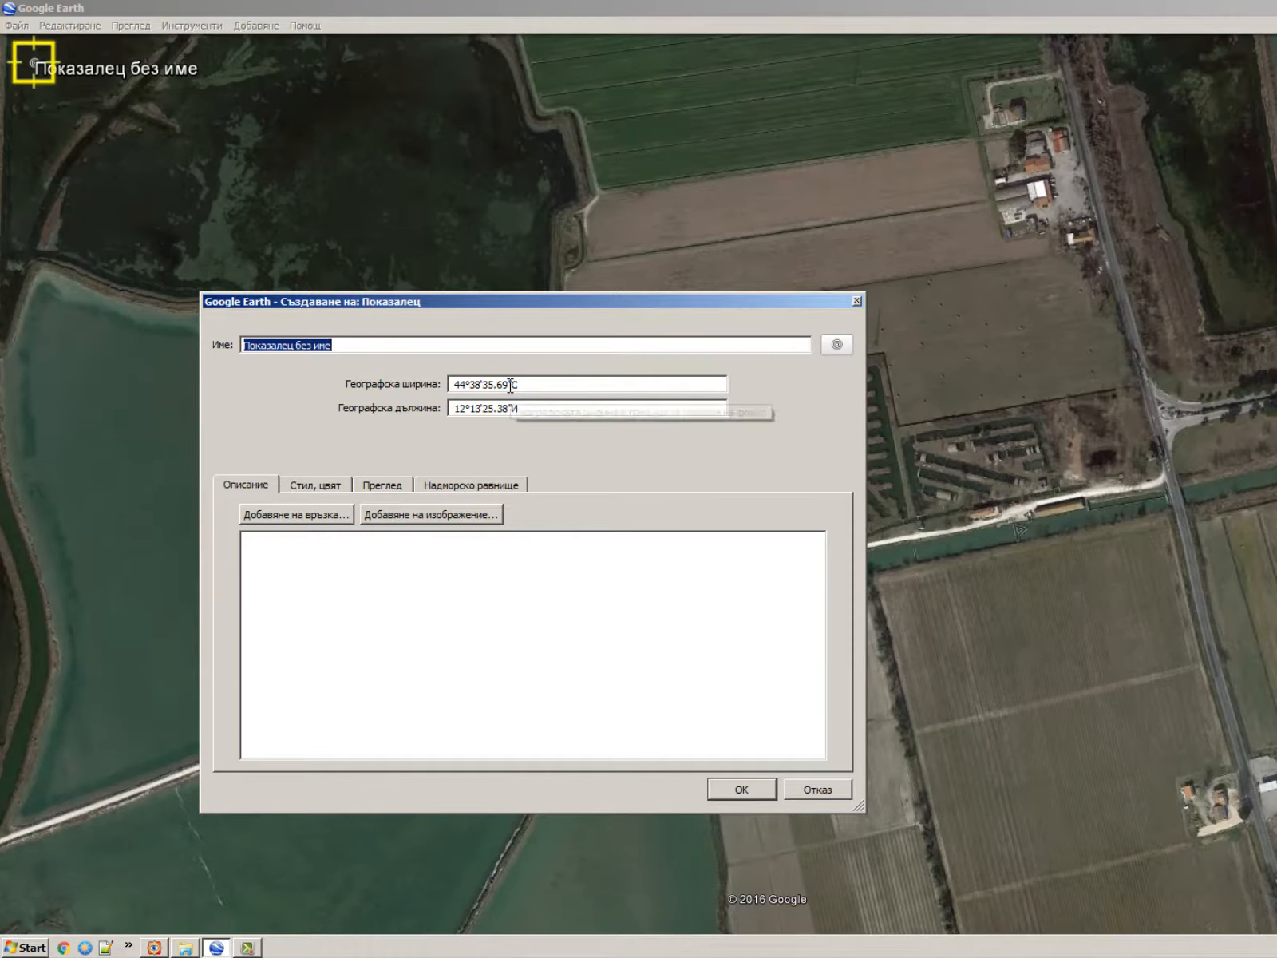
left_click_drag(511, 409, 427, 448)
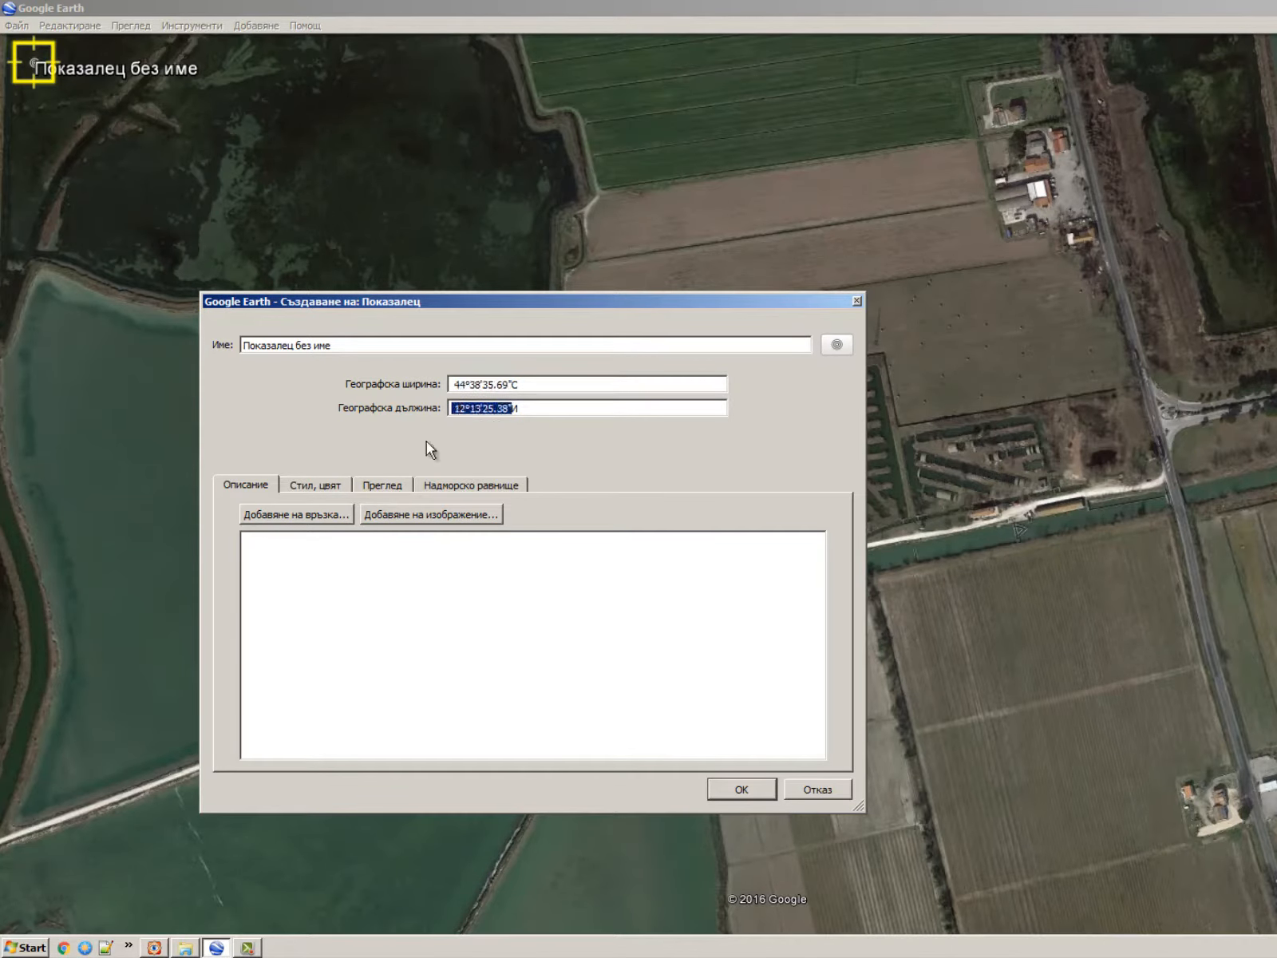
left_click(747, 794)
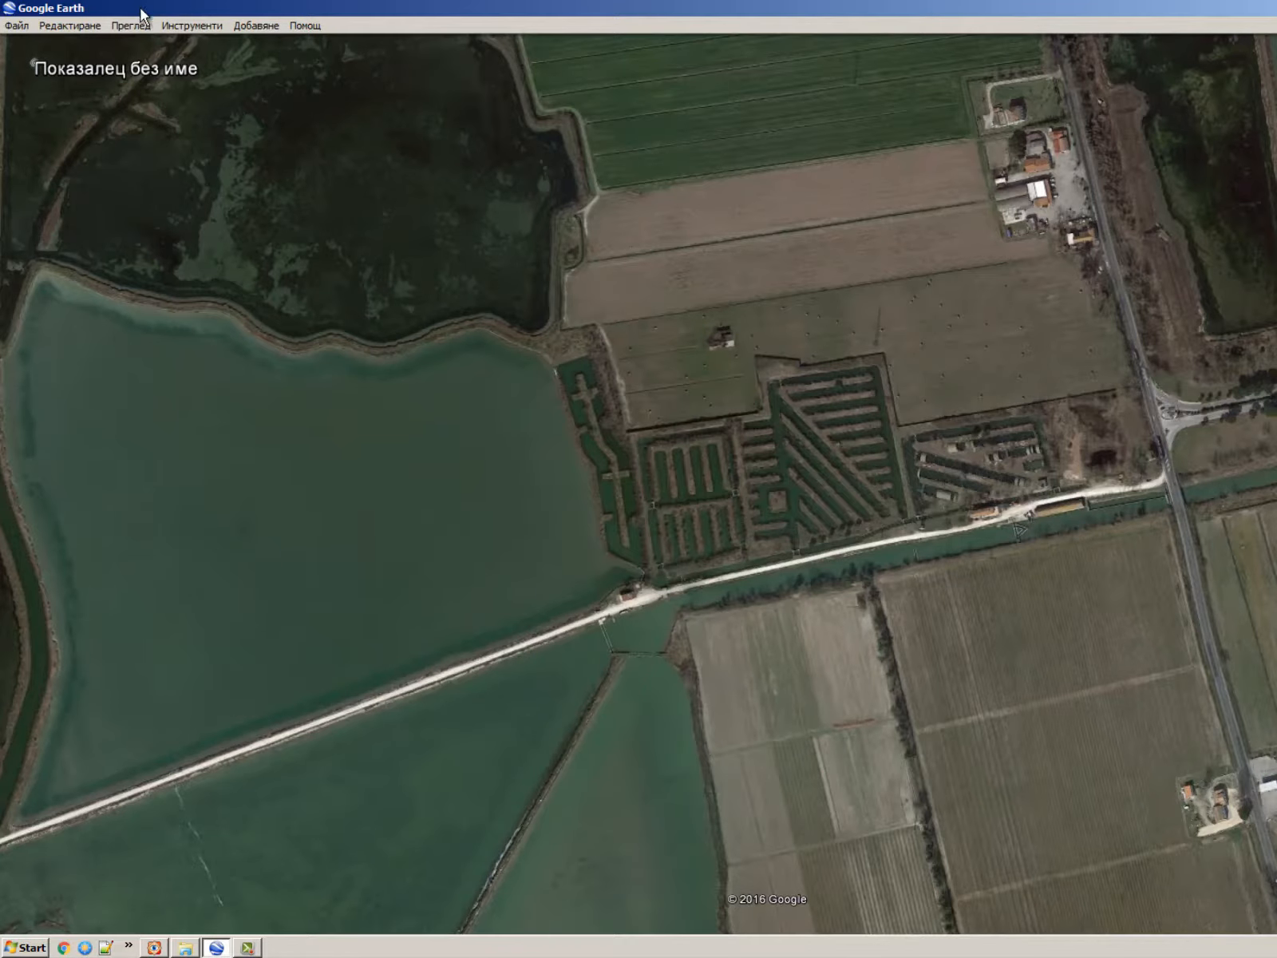
Set the latitude/longitude display to decimal degrees in the program options.
left_click(182, 27)
left_click(198, 118)
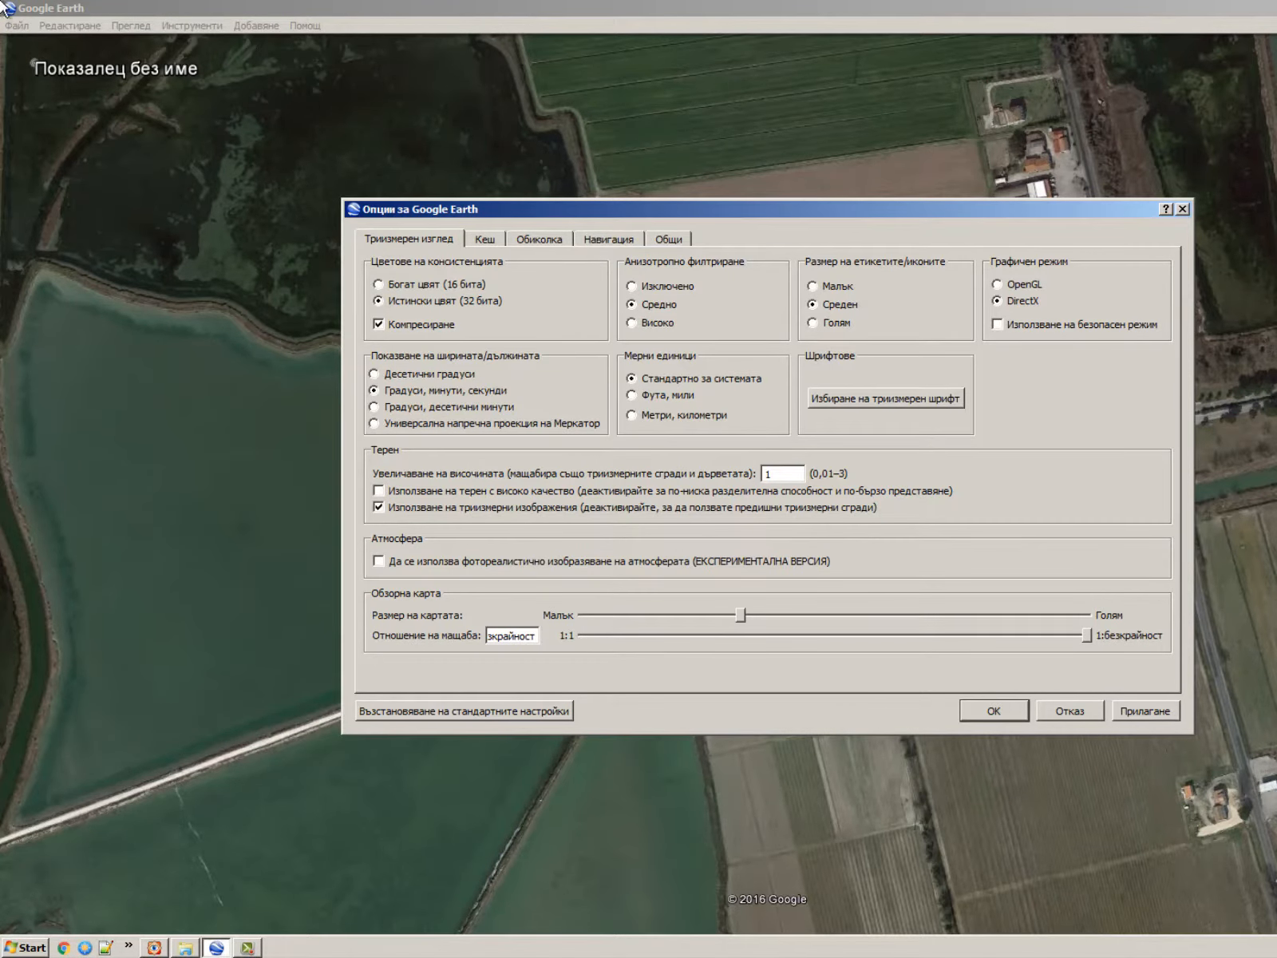
left_click_drag(518, 210, 350, 99)
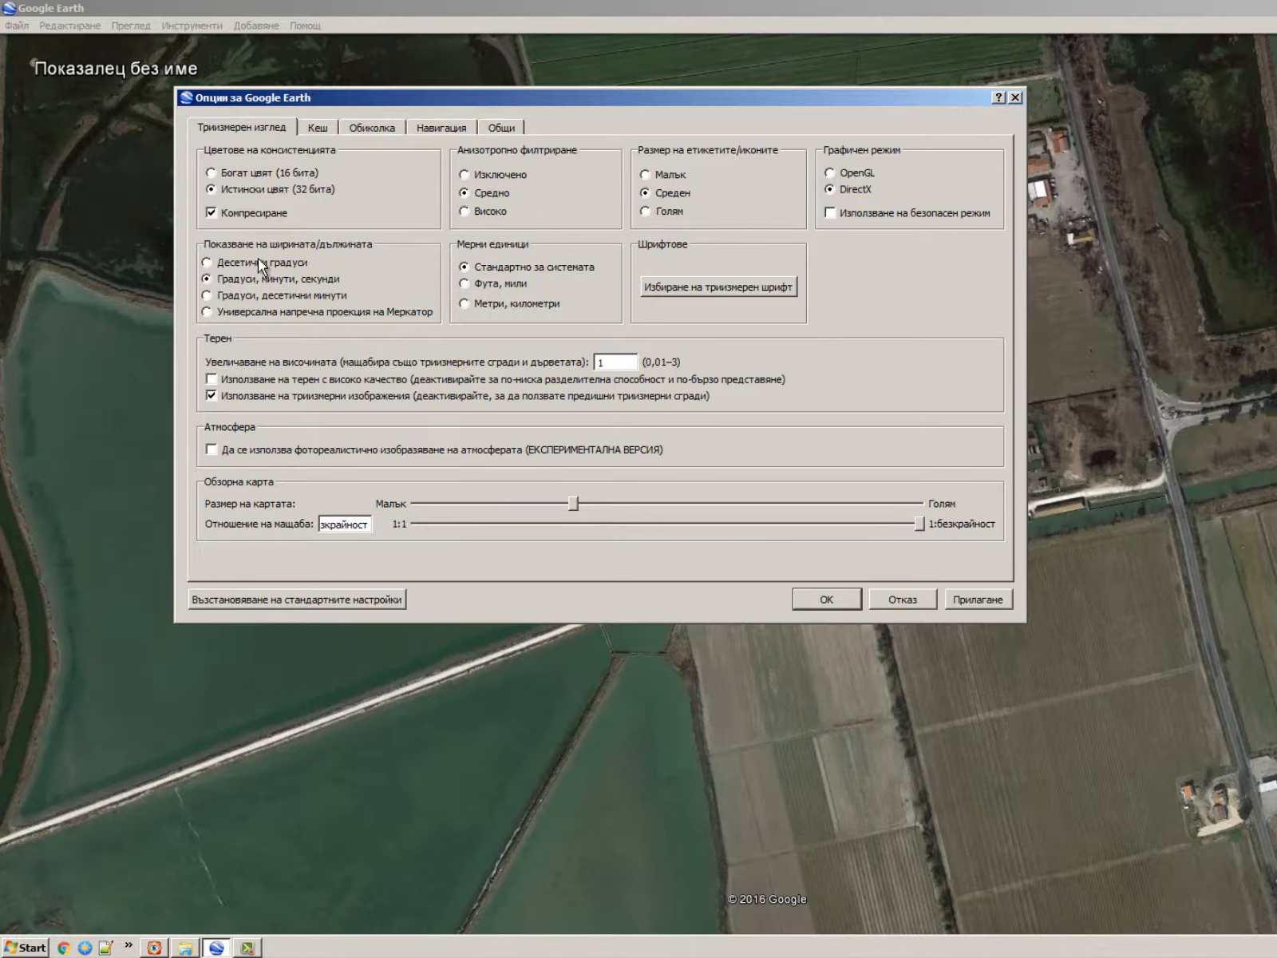
left_click(293, 263)
left_click(860, 607)
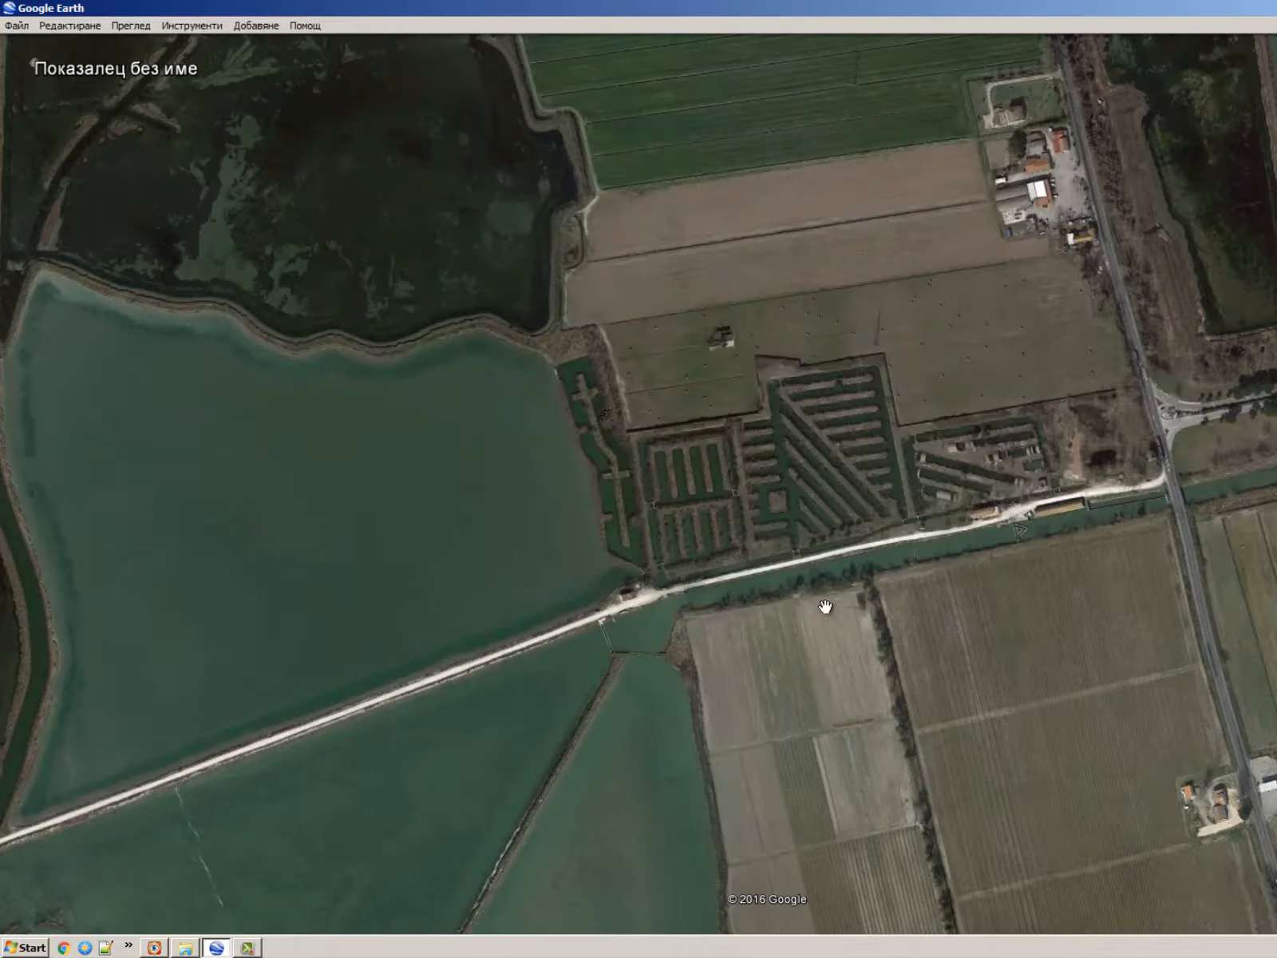
Reopen the placemark's properties and examine its latitude and longitude in decimal degrees.
right_click(38, 64)
left_click(114, 292)
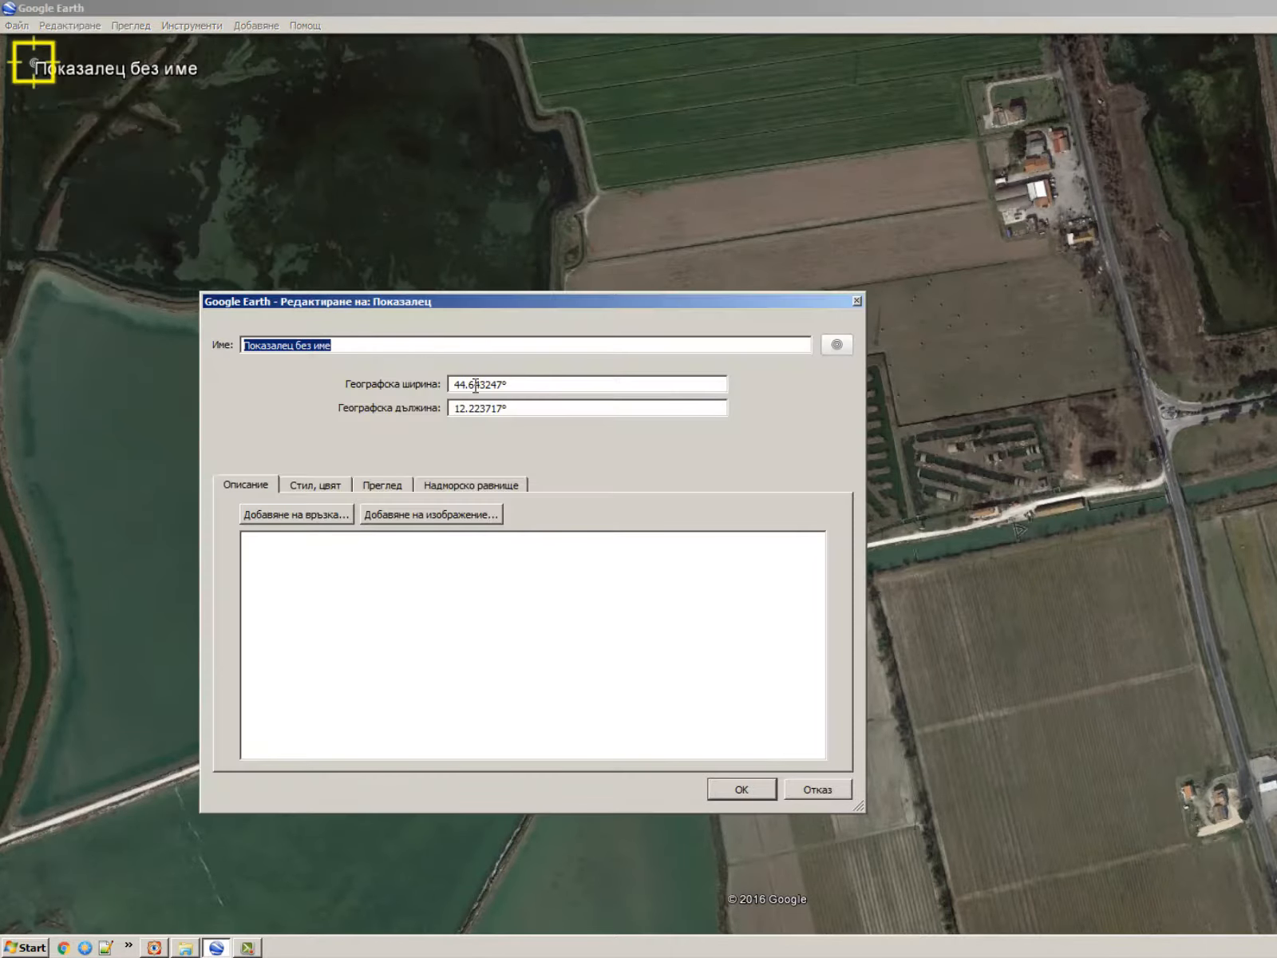
left_click_drag(523, 388, 451, 385)
key("Tab")
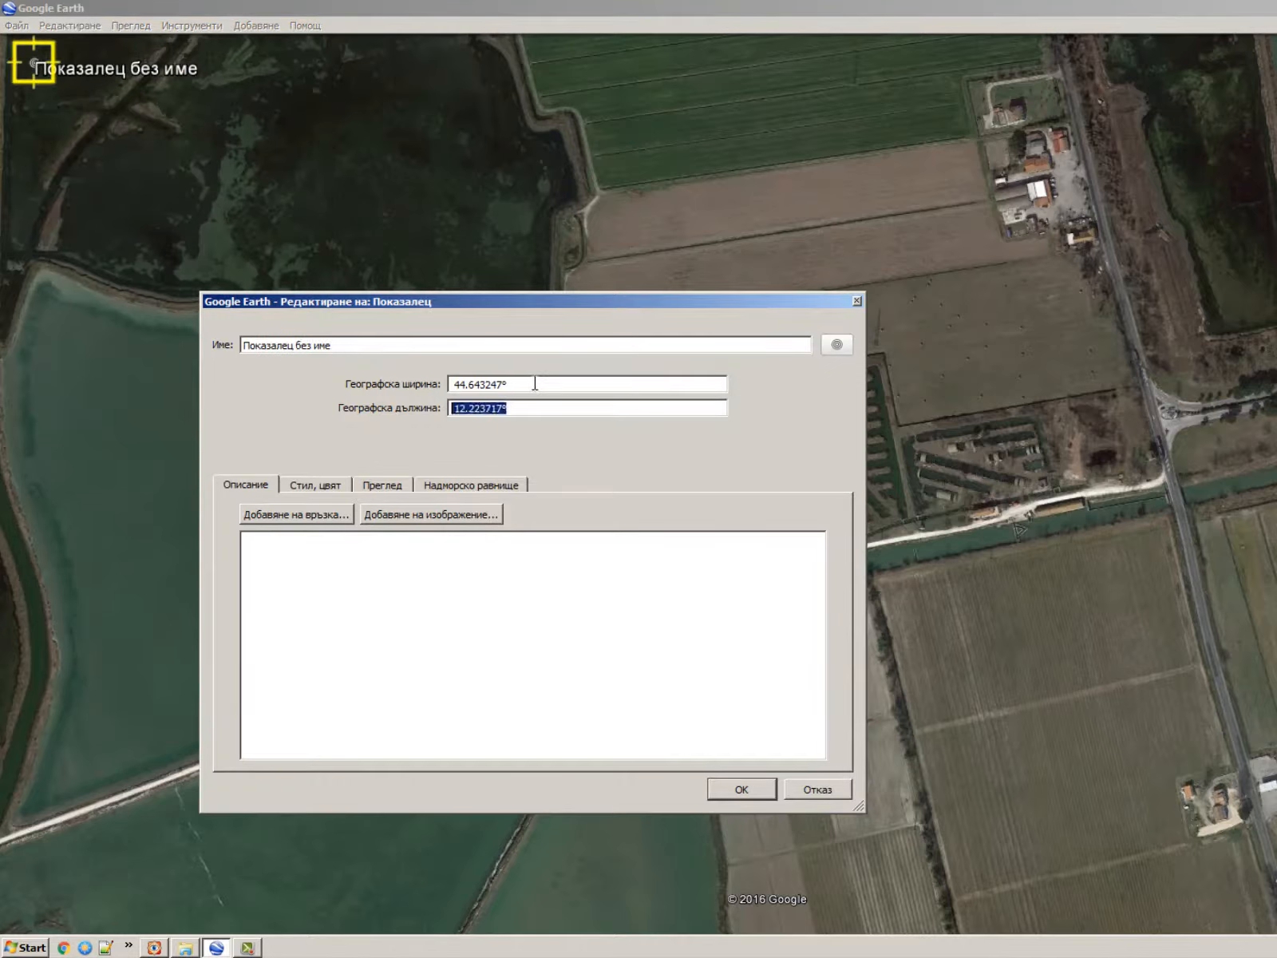
left_click_drag(535, 381, 283, 383)
left_click_drag(510, 408, 223, 402)
left_click_drag(509, 386, 390, 382)
left_click(519, 406)
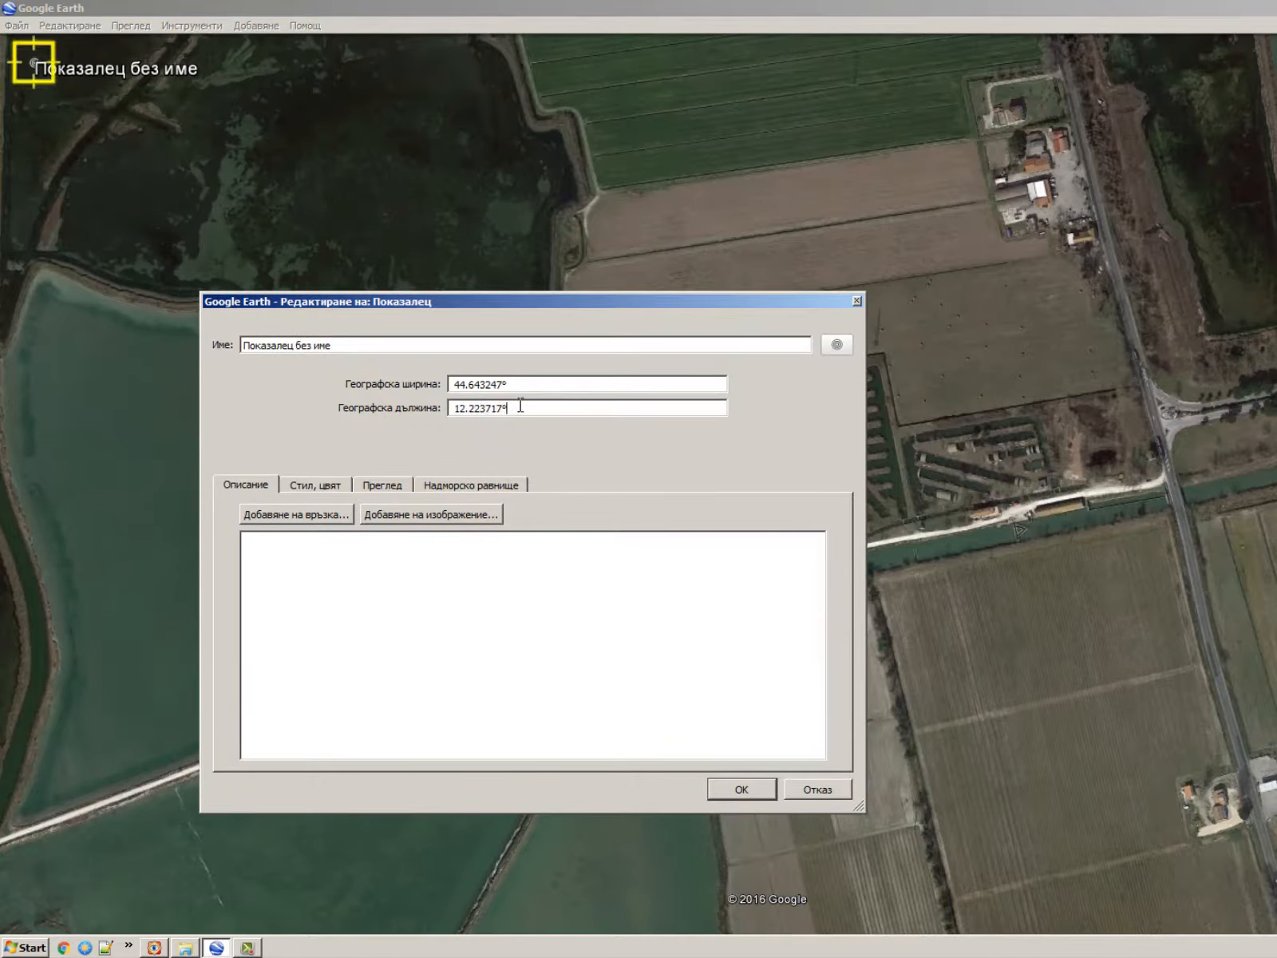
left_click(754, 784)
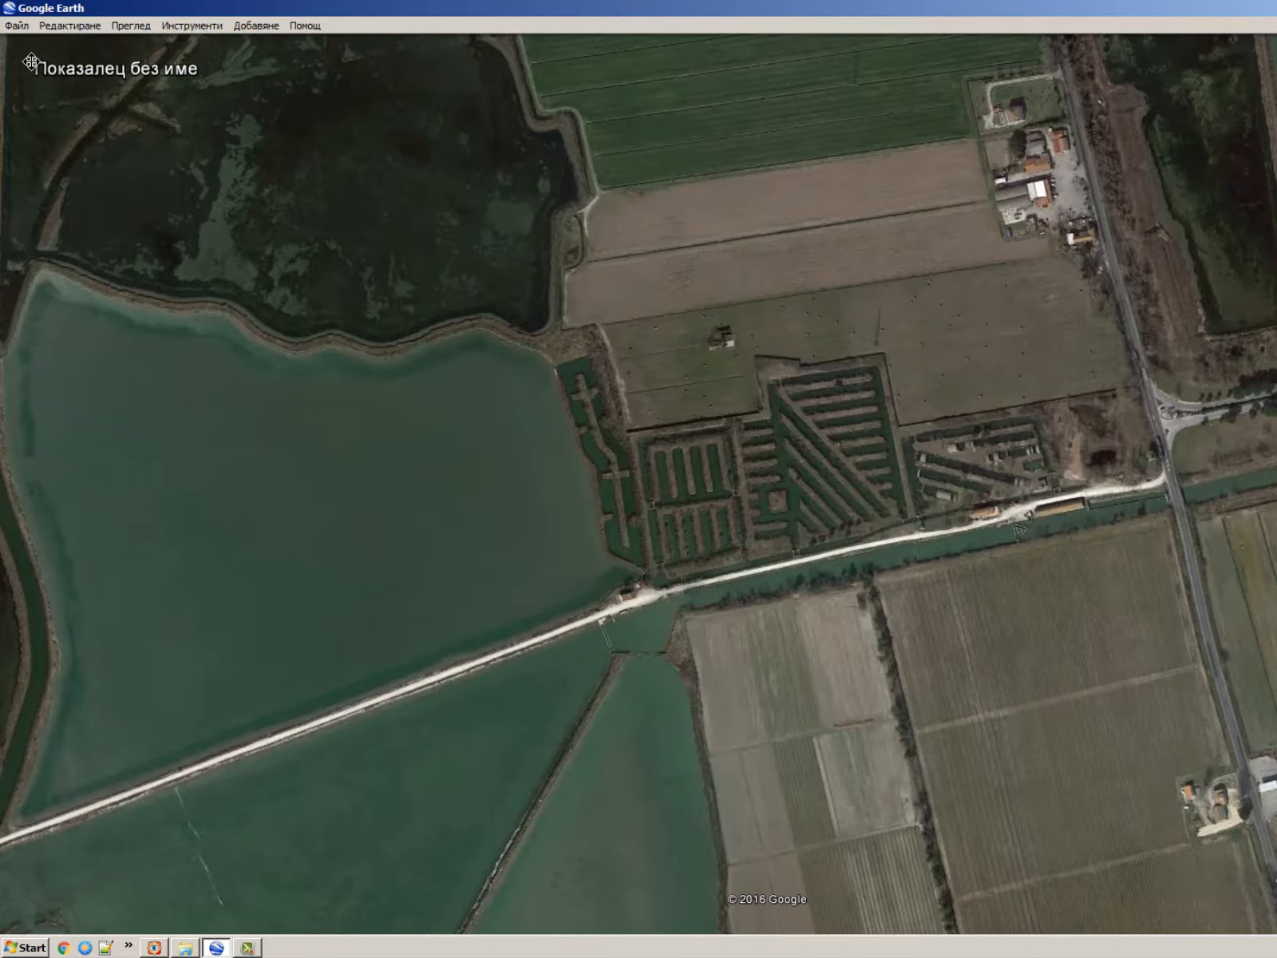
Clear the name of the placemark in its properties and save it without a label.
scroll(435, 183, "down", 3)
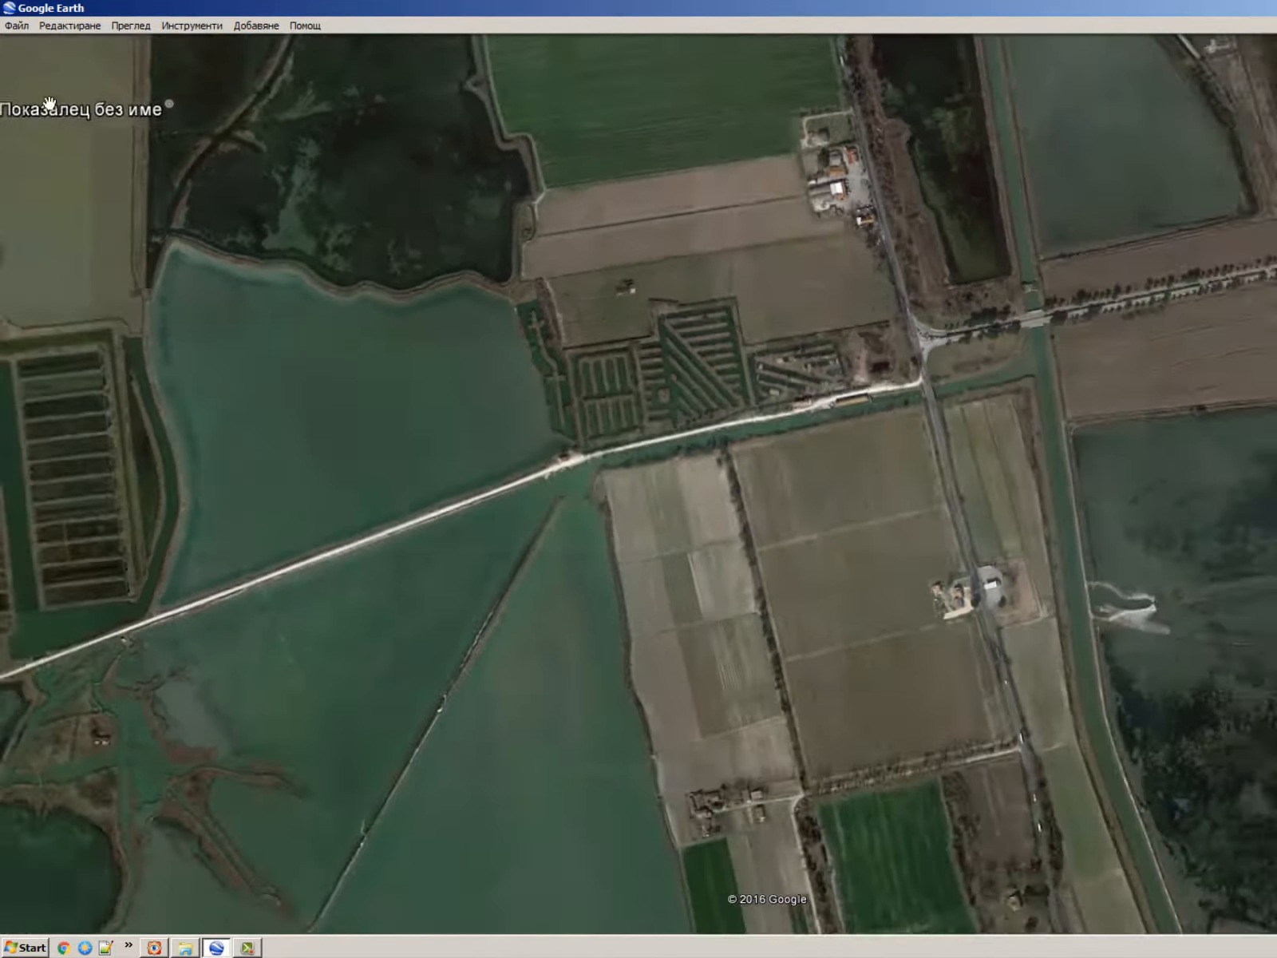
scroll(50, 104, "up", 2)
right_click(214, 106)
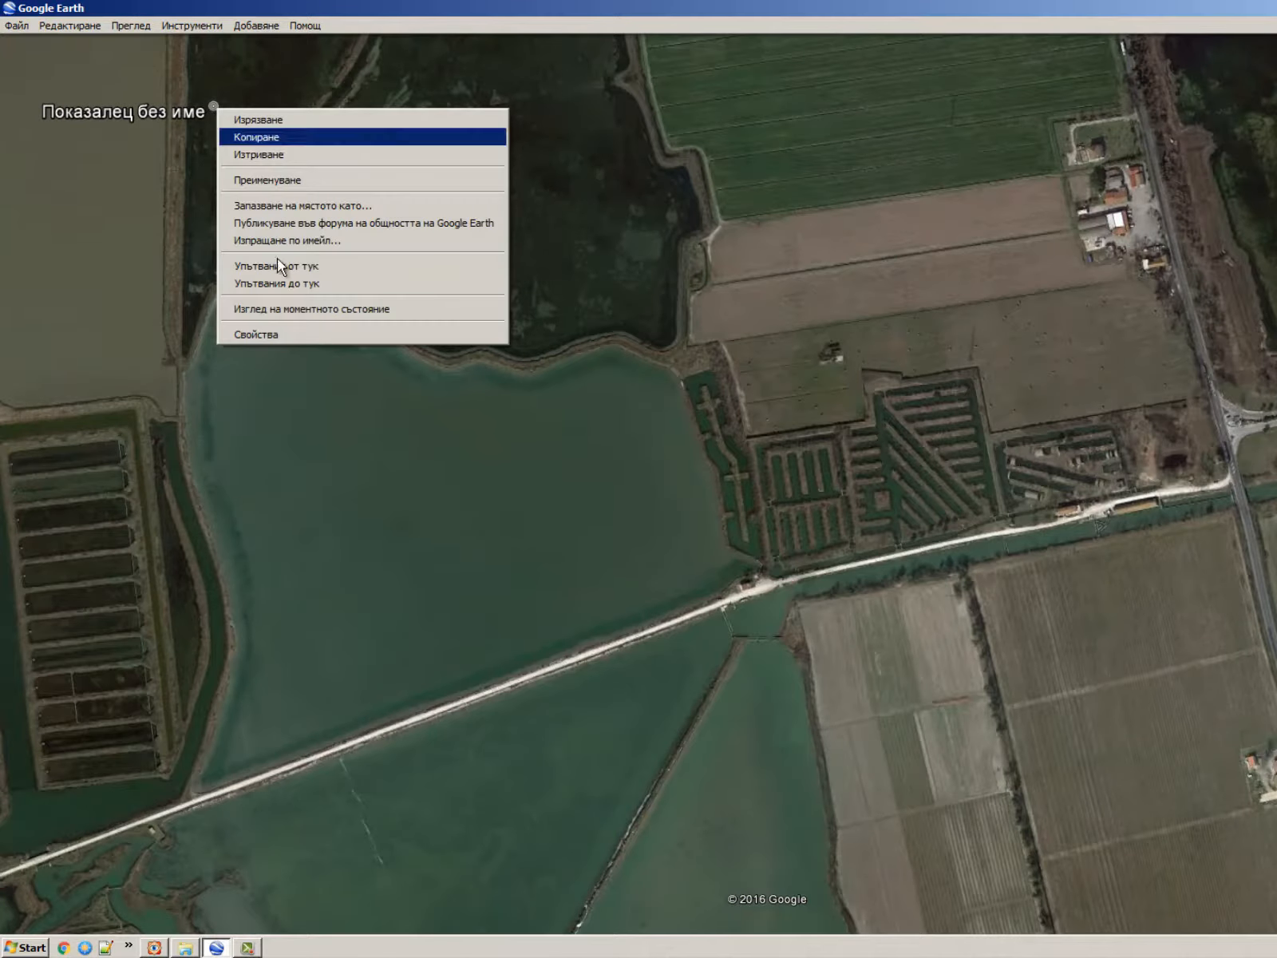
left_click(304, 336)
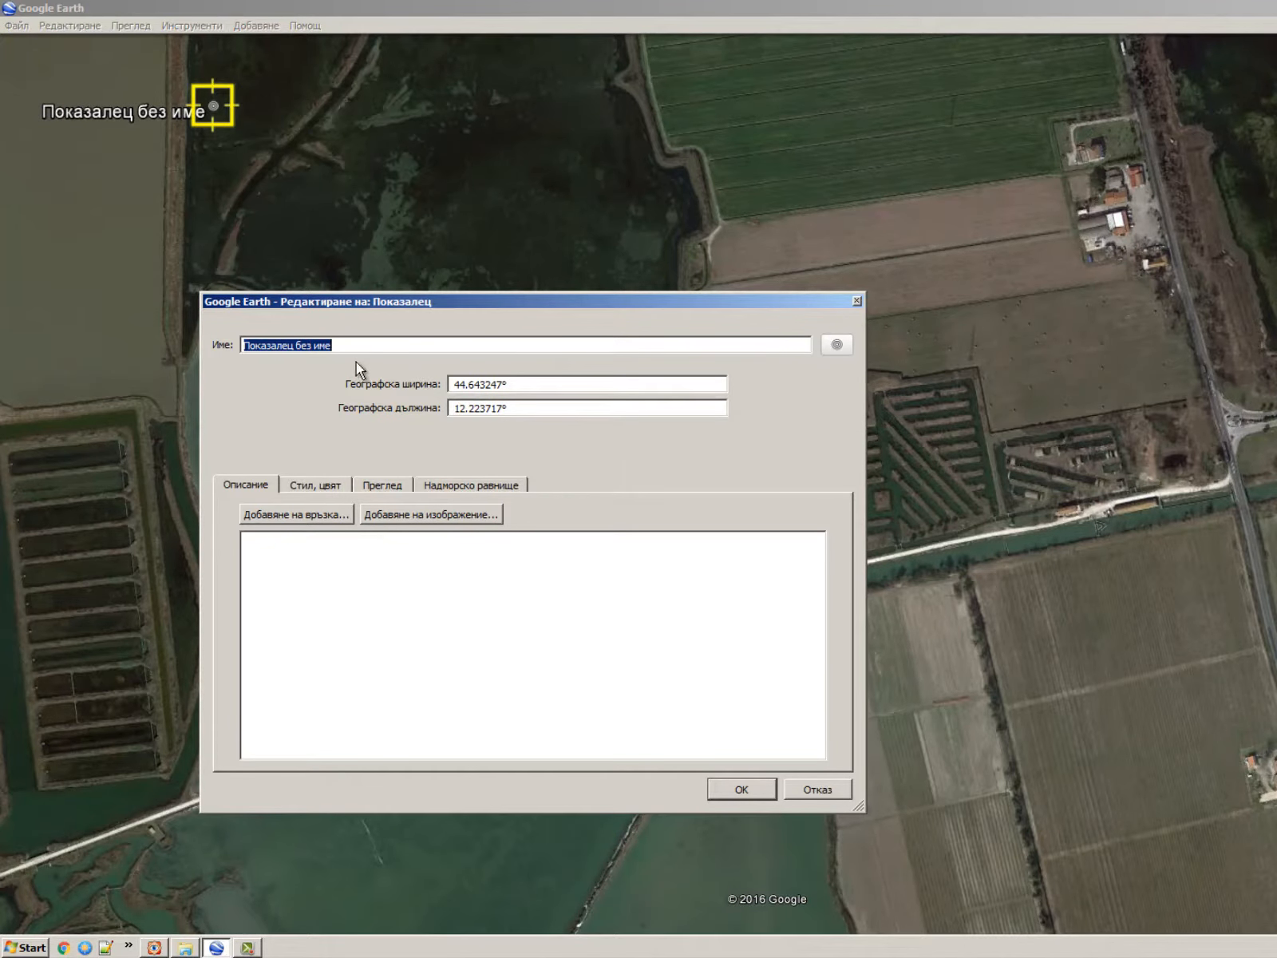
key("BackSpace")
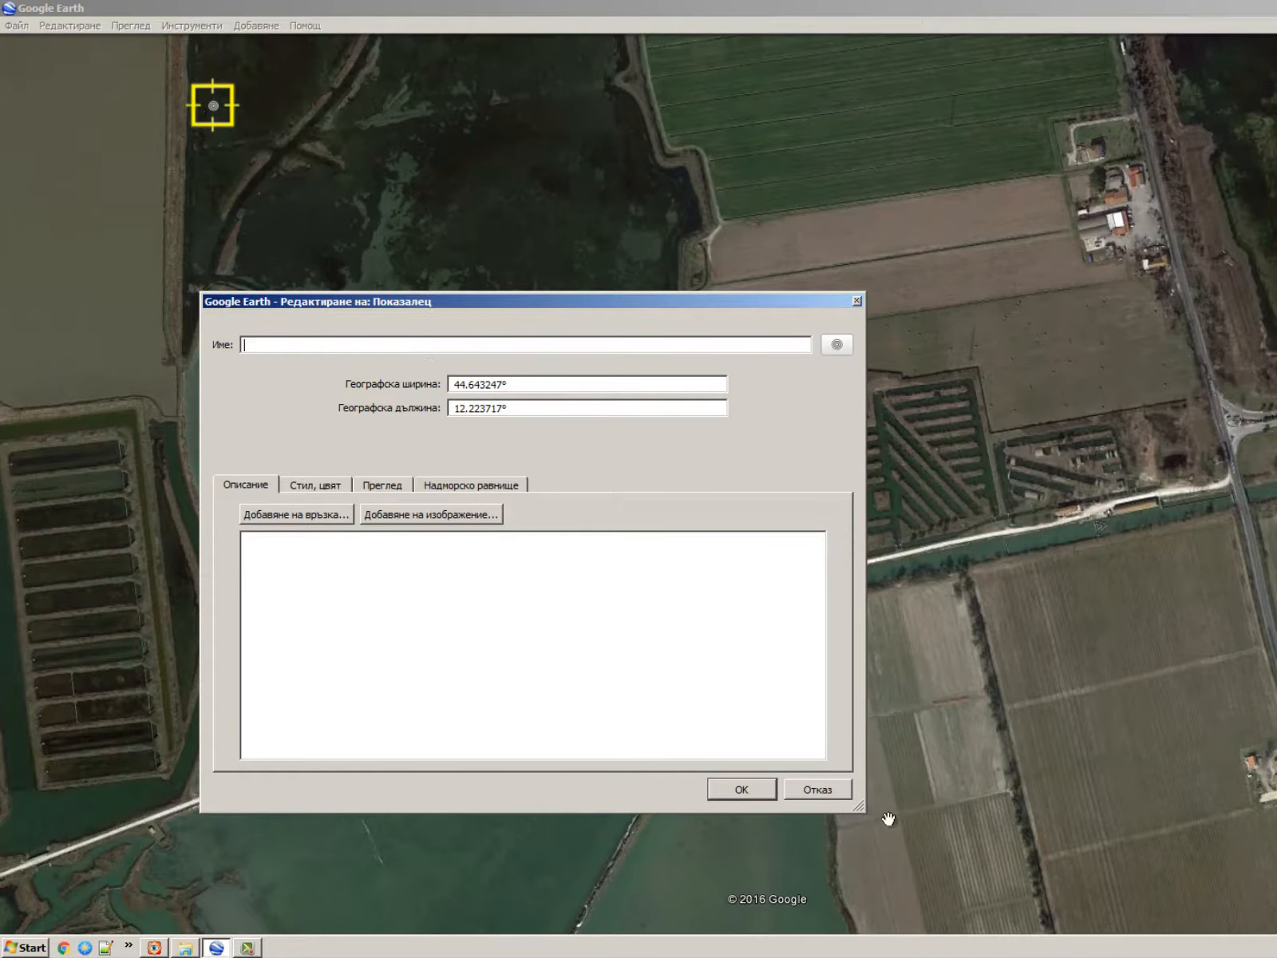
left_click(752, 788)
Reframe the map so the unlabeled placemark sits at the northwest corner of the view.
scroll(704, 363, "up", 2)
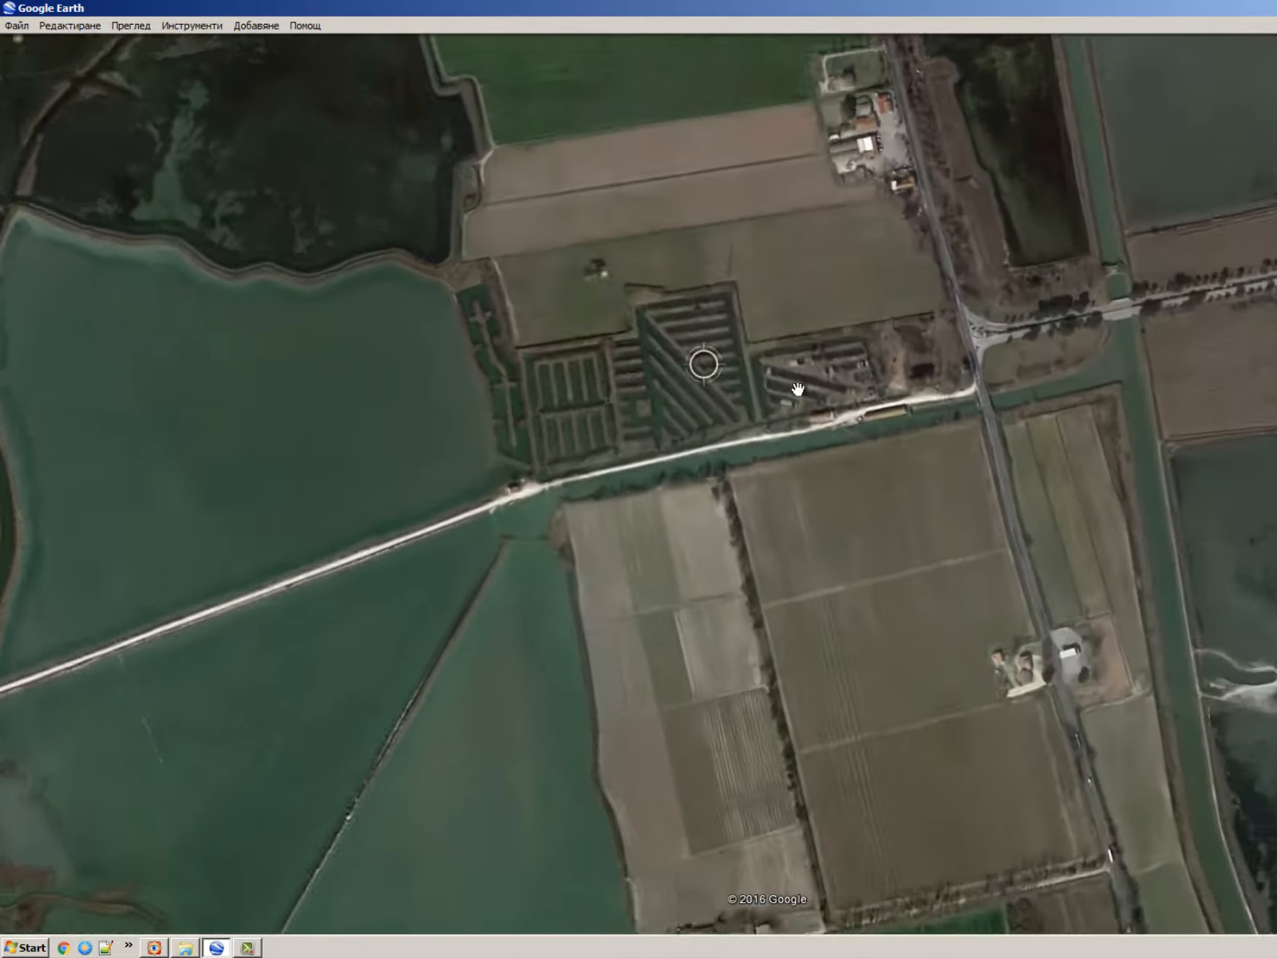
scroll(786, 383, "down", 2)
scroll(758, 377, "up", 2)
scroll(752, 379, "down", 2)
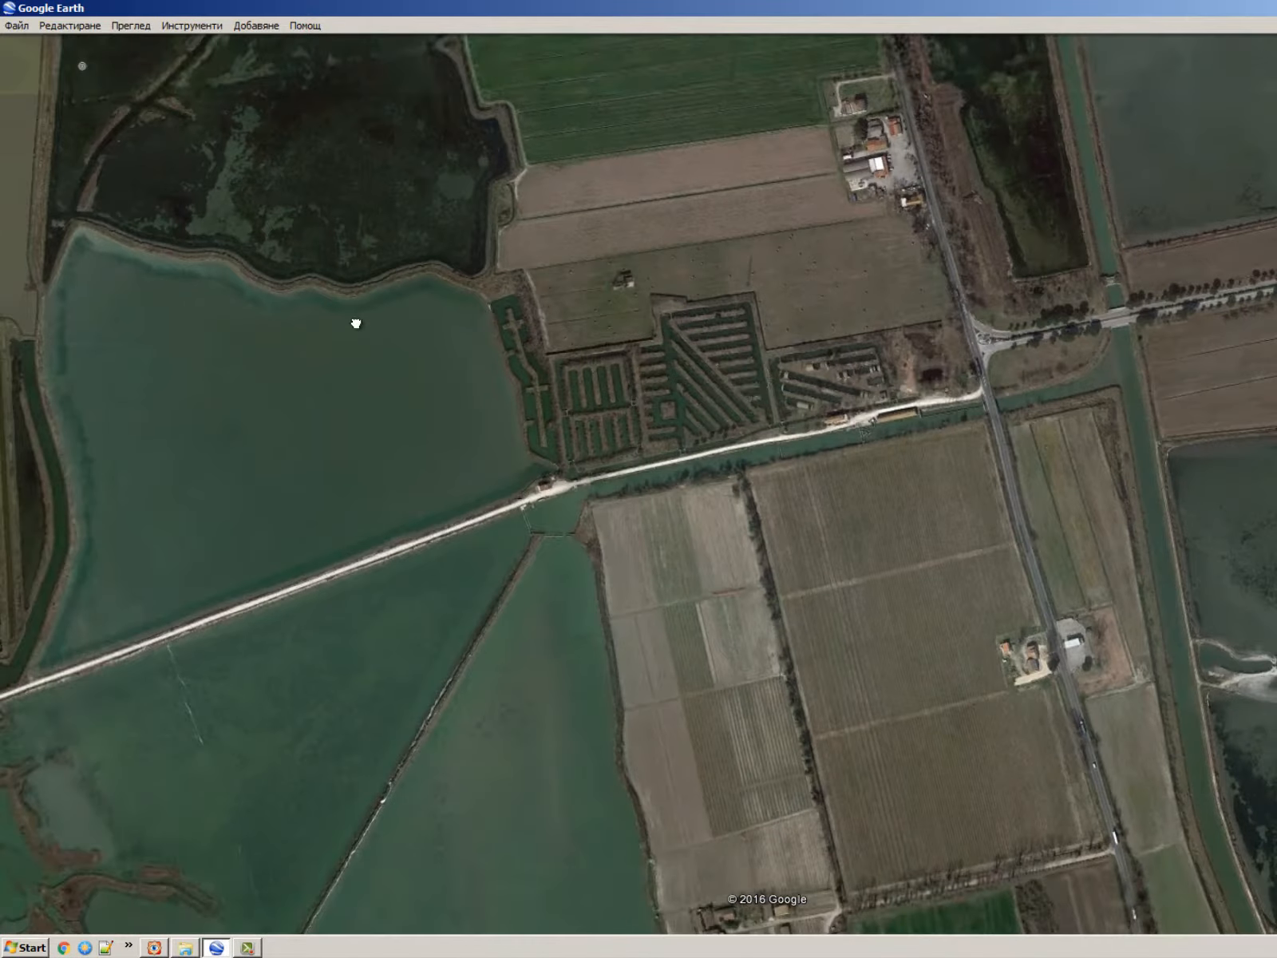
left_click_drag(356, 323, 283, 299)
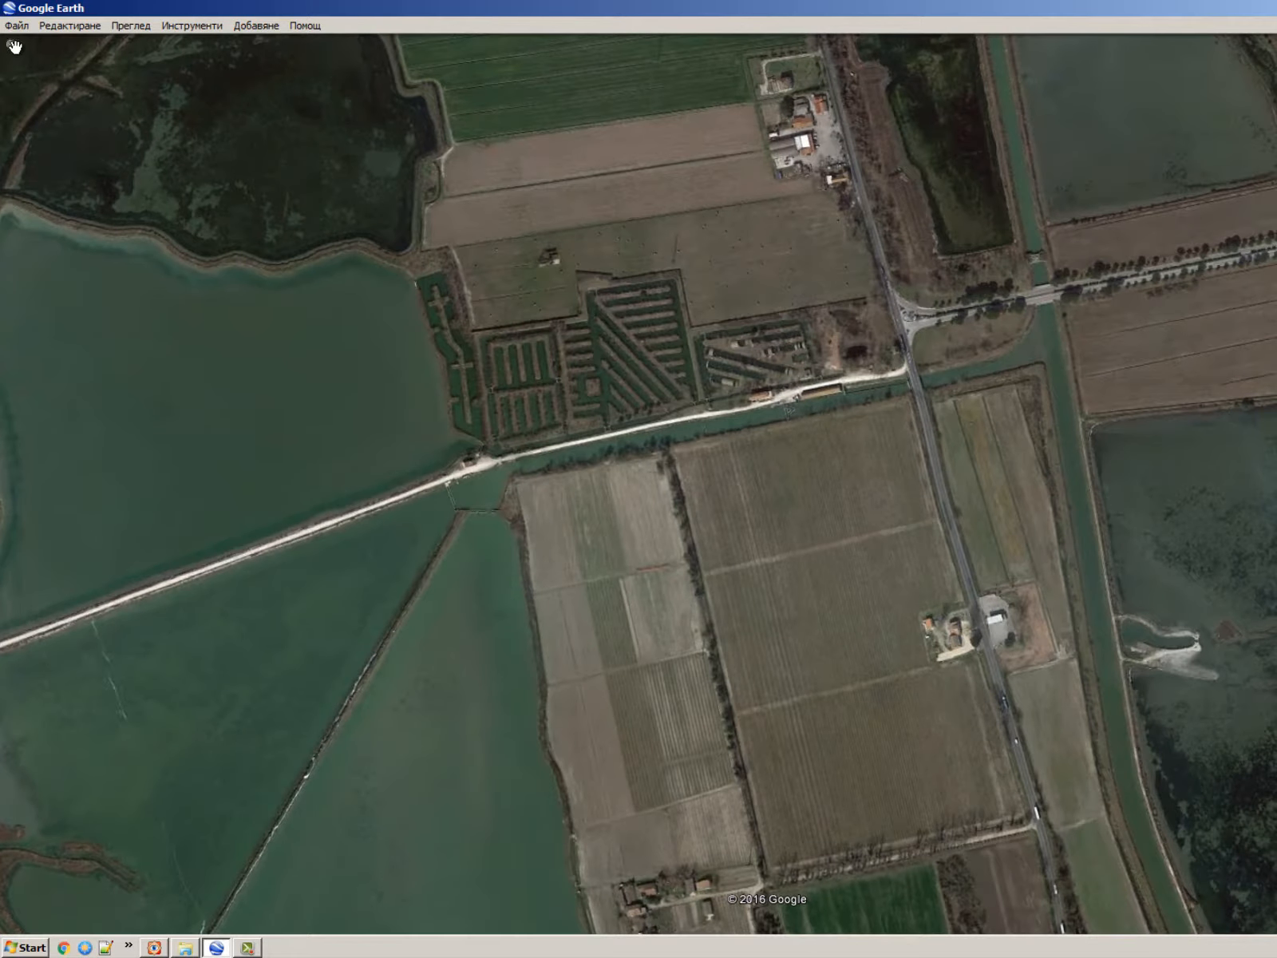
right_click(11, 45)
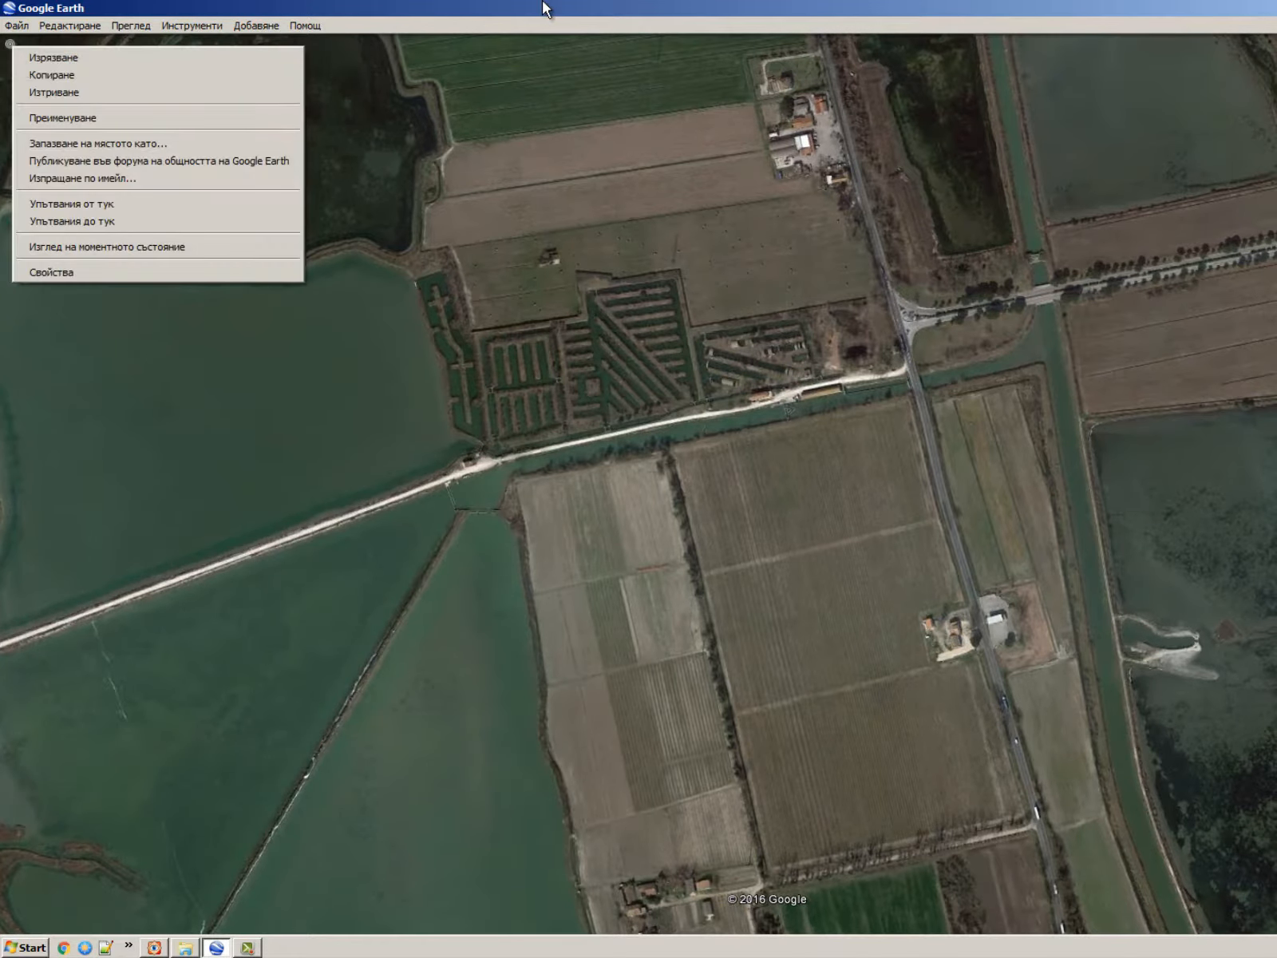
left_click(554, 47)
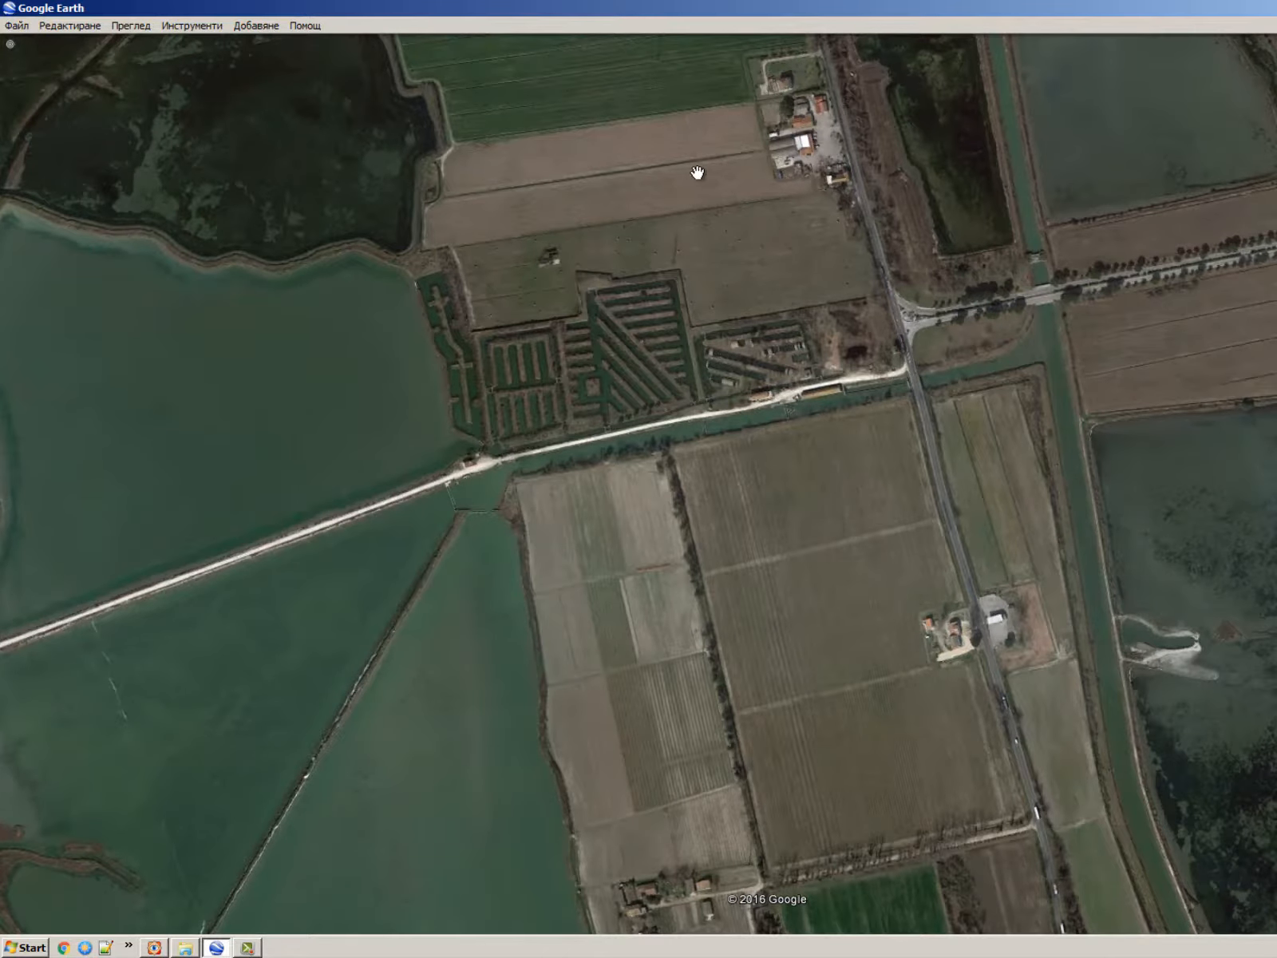
Add a new placemark and move it to the northeast corner of the map view, keeping its properties open.
key("ctrl+shift+p")
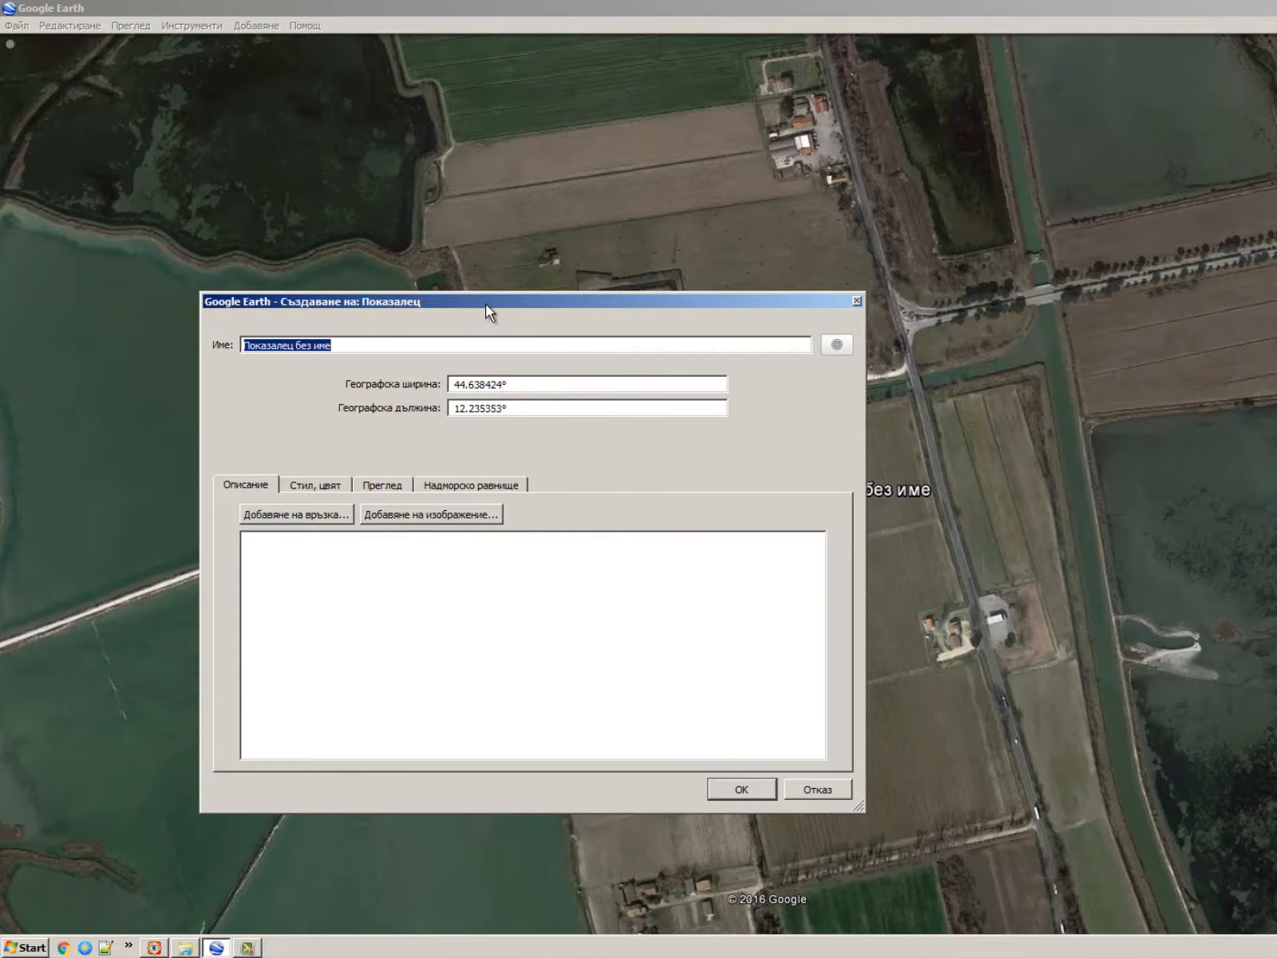
left_click_drag(485, 303, 718, 688)
left_click_drag(766, 481, 1276, 120)
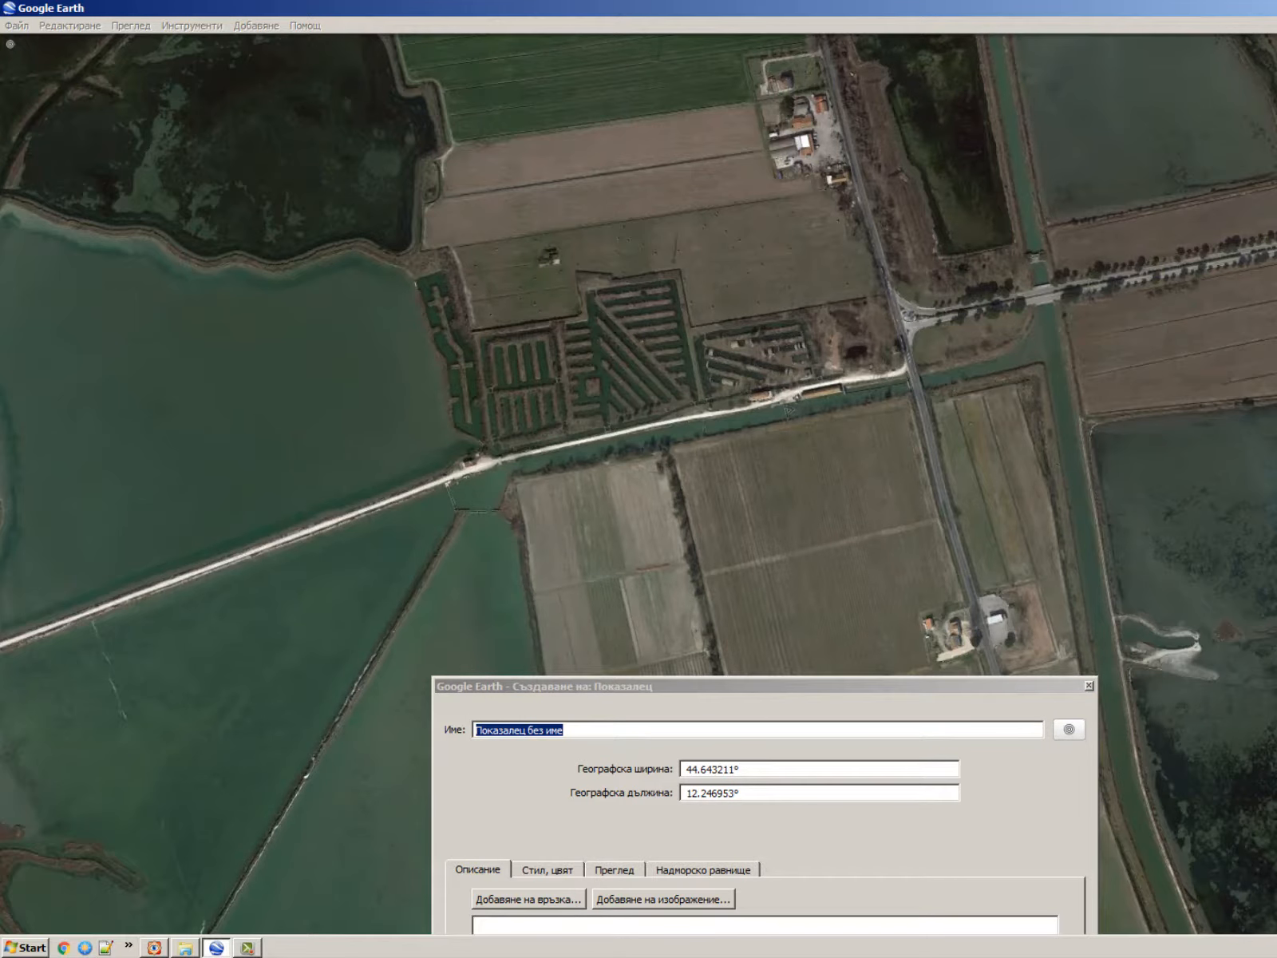
left_click_drag(908, 687, 791, 186)
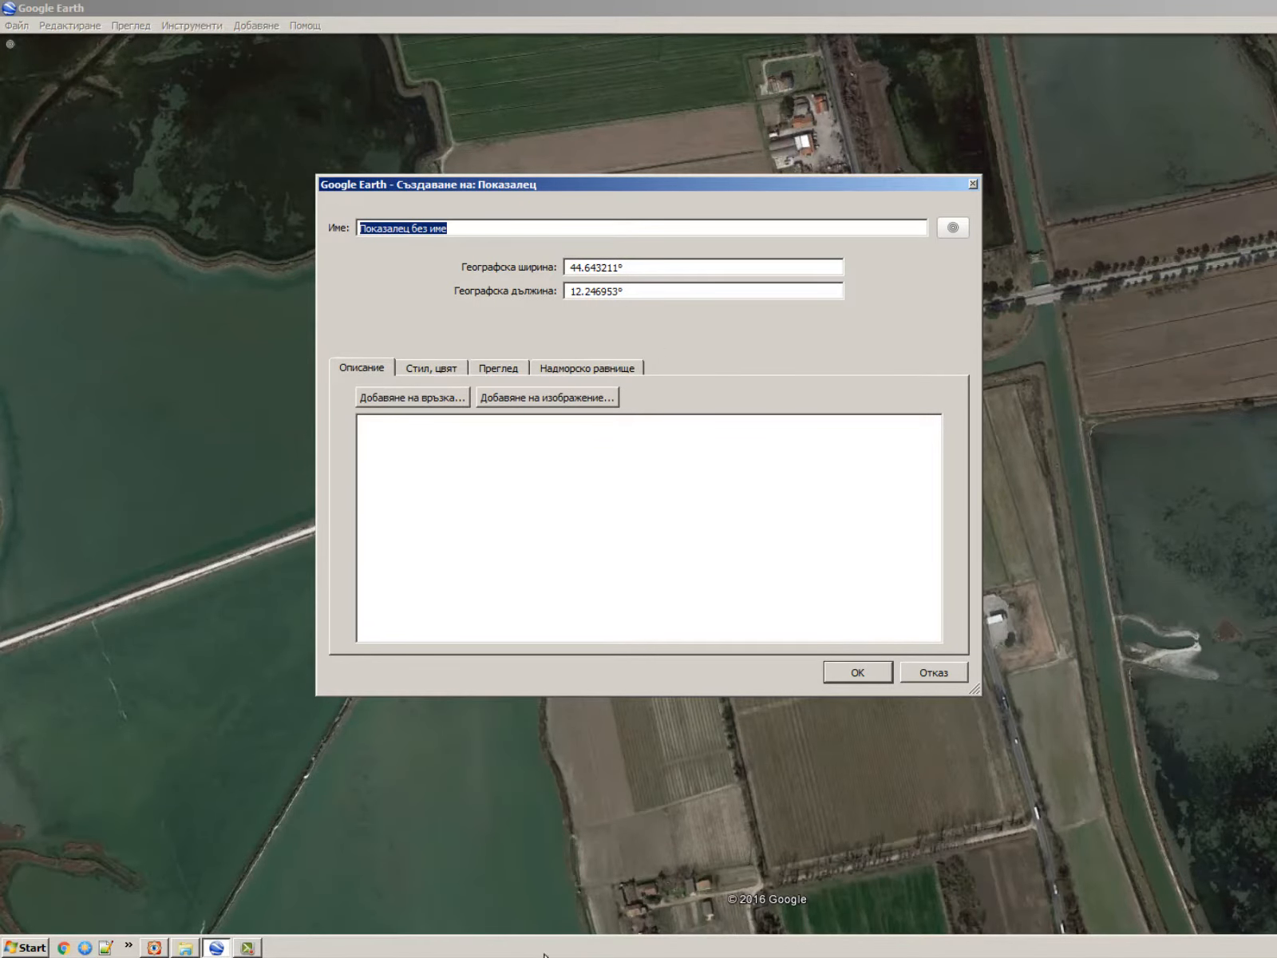
Search for Word among the installed programs and launch Microsoft Office Word 2003 with a blank document.
left_click(6, 943)
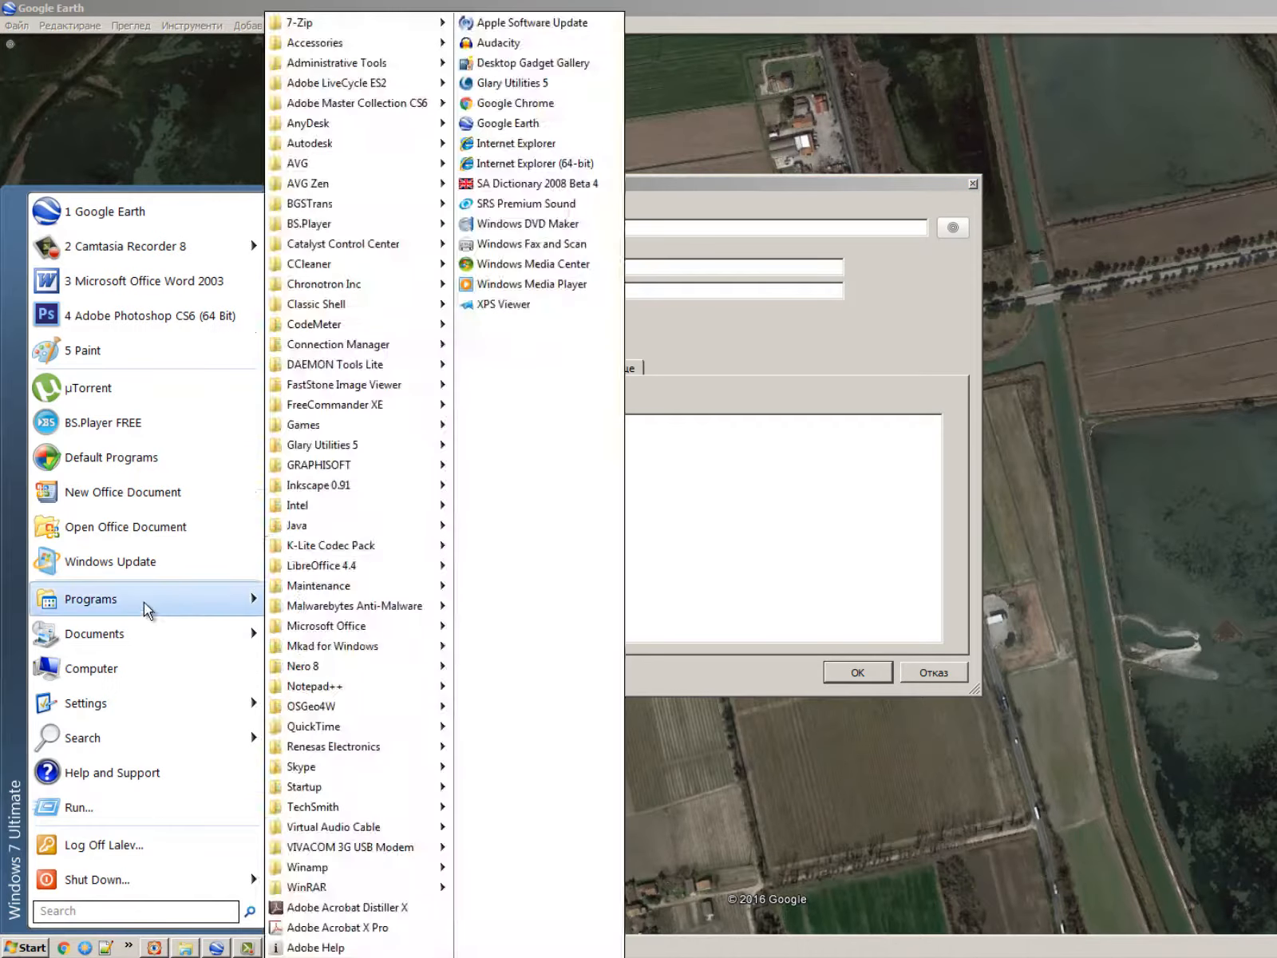
left_click(146, 911)
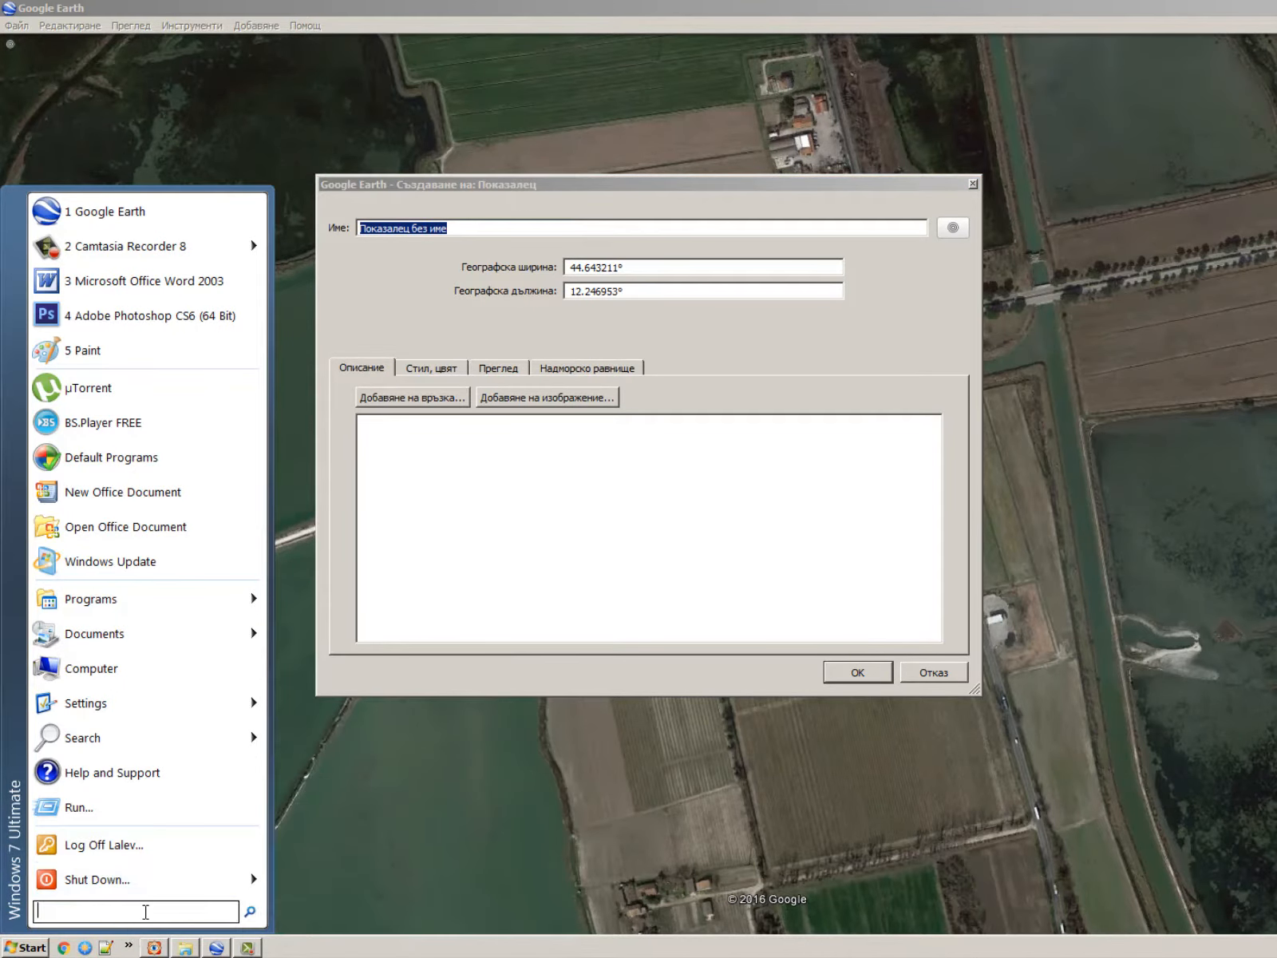
type("micrast")
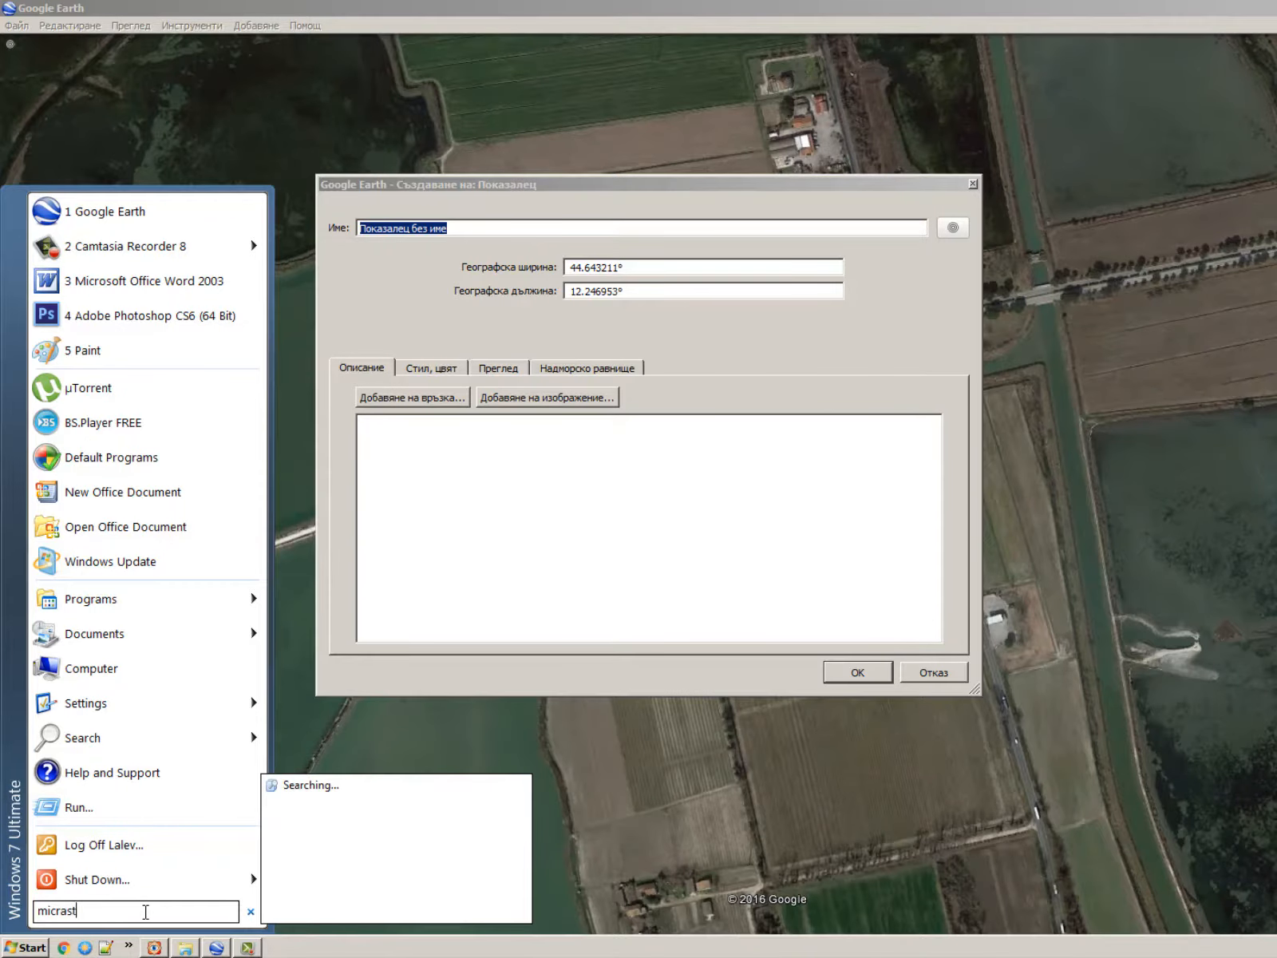
type("s")
key("BackSpace")
key("BackSpace")
key("BackSpace")
key("BackSpace")
key("BackSpace")
key("BackSpace")
type("wo")
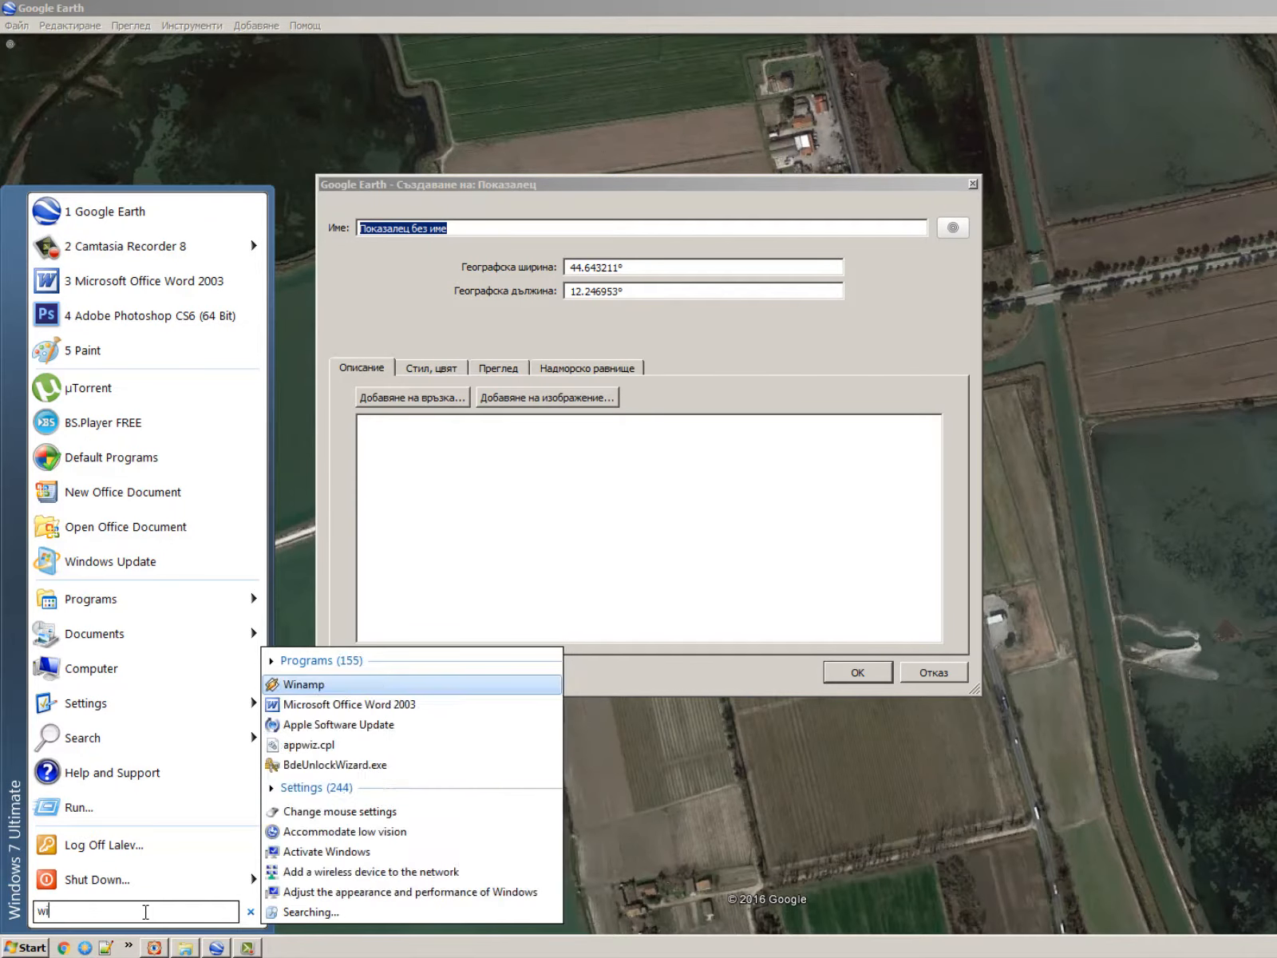
type("rd")
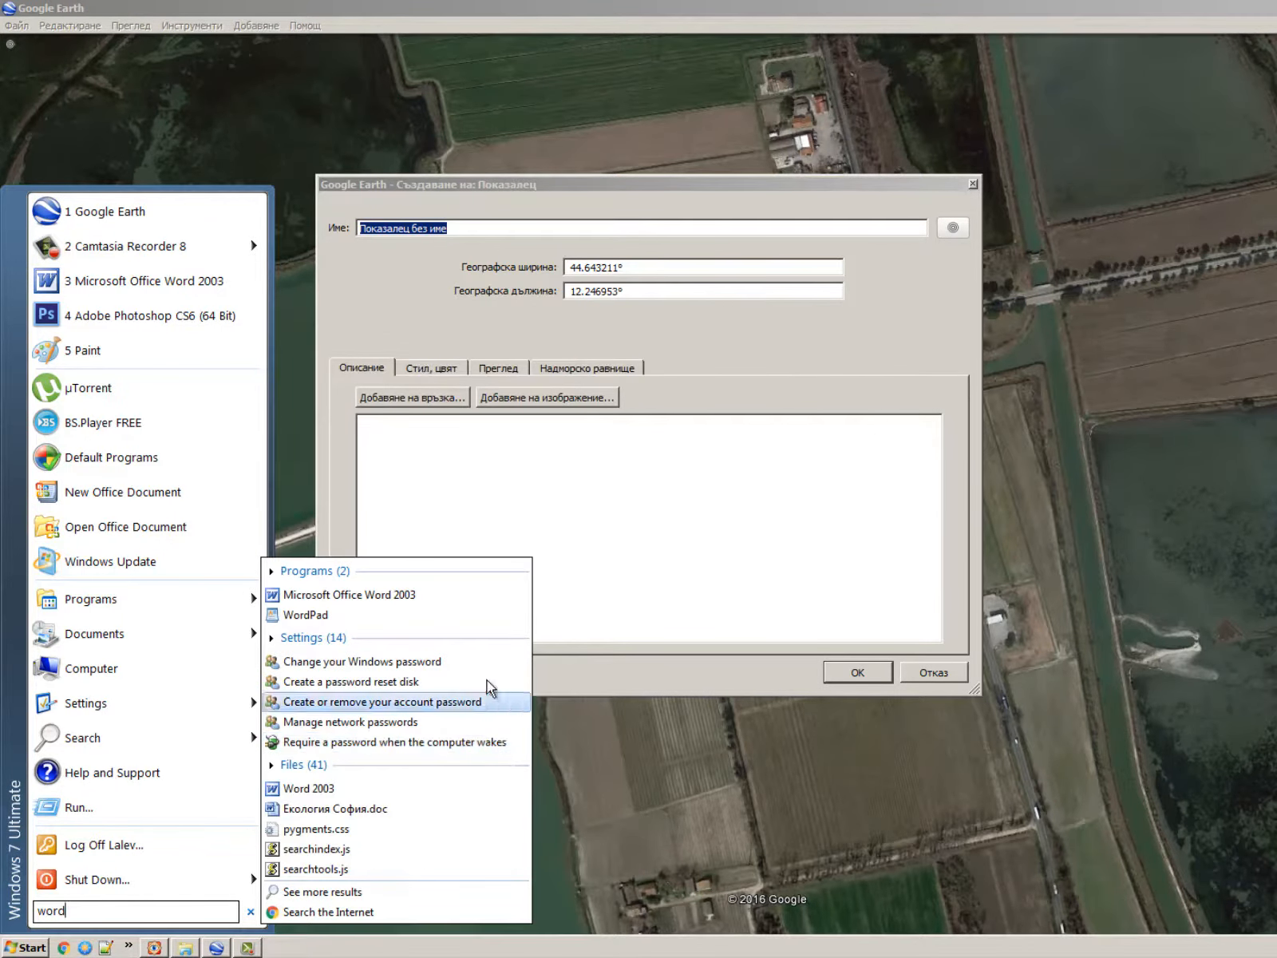
left_click(501, 594)
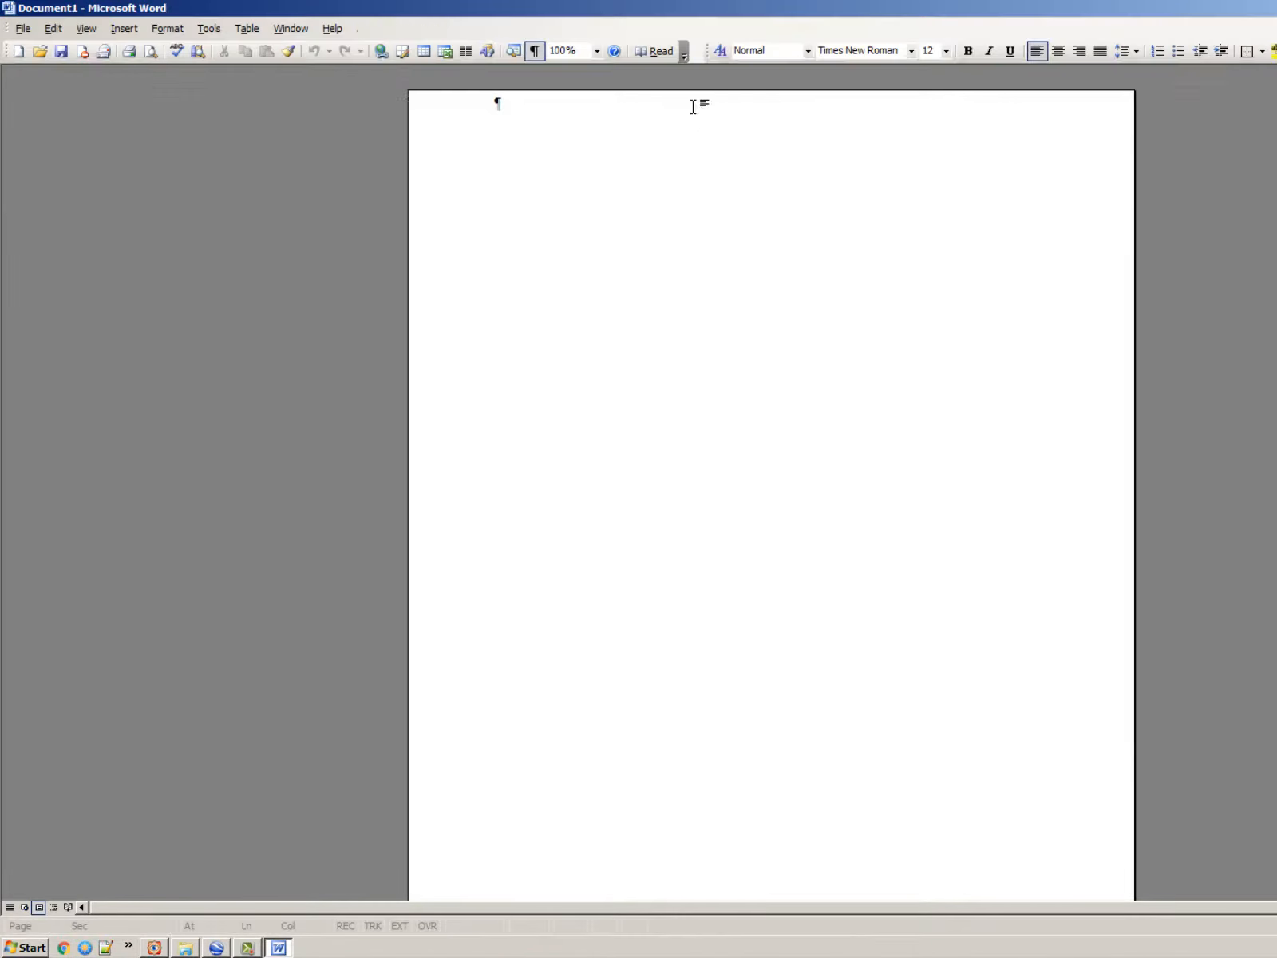
Shrink the Word window below the placemark coordinates and enter the headings "Top left:" and "Top right:" with an empty line after each.
double_click(782, 6)
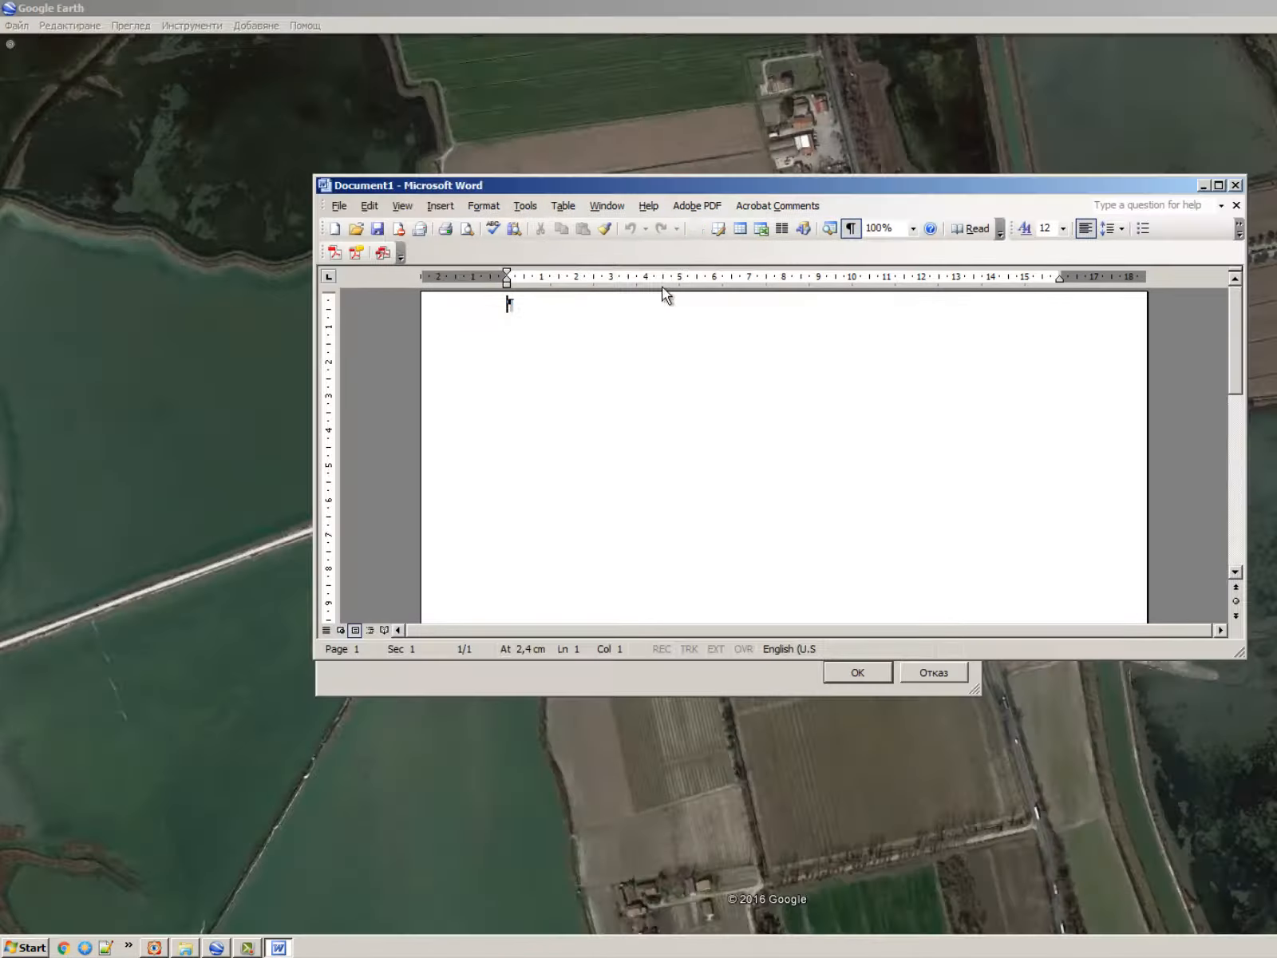
left_click_drag(693, 196, 662, 512)
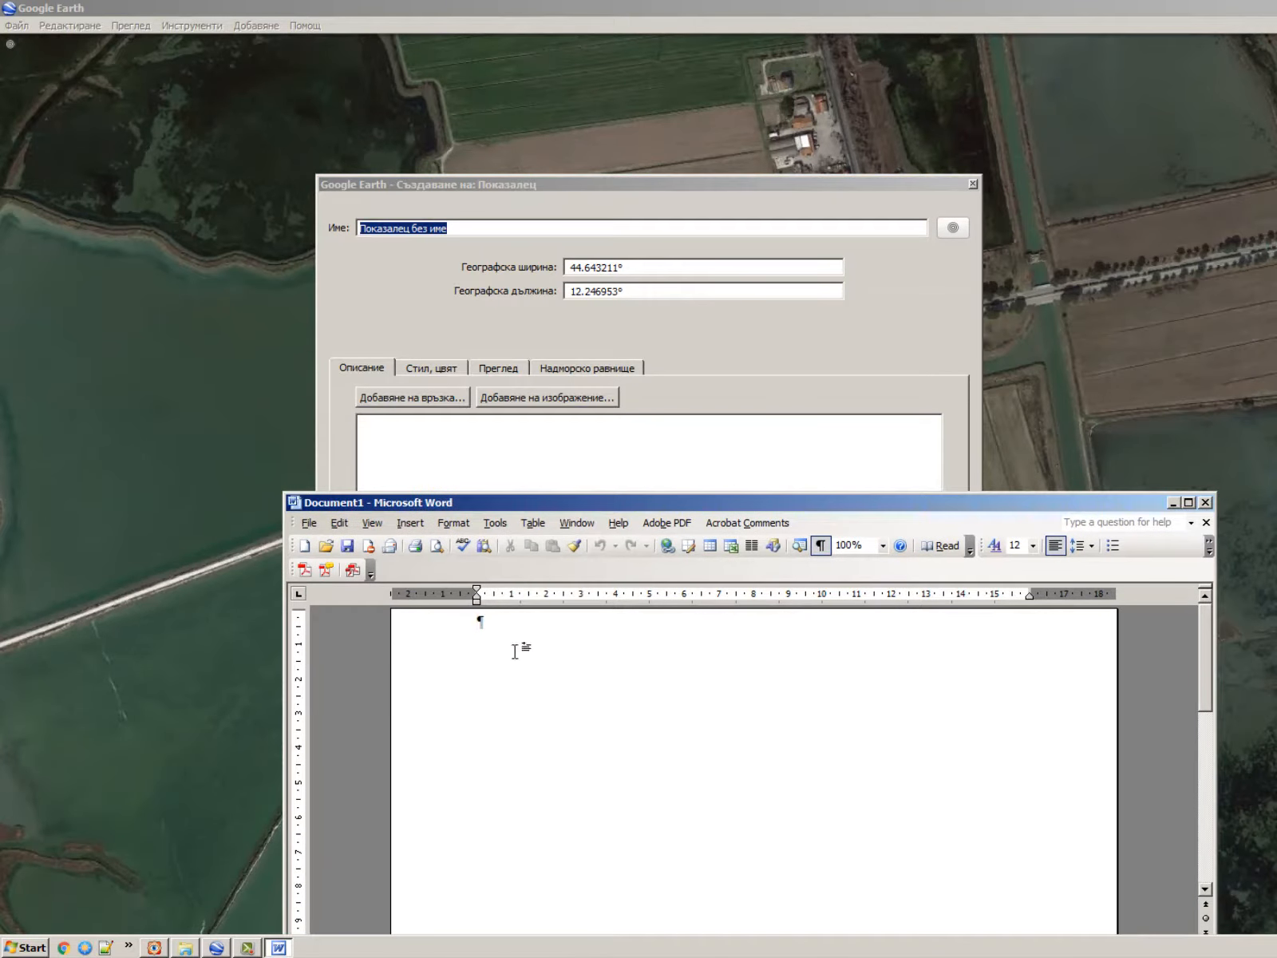
type("Top left:  ")
type("Top right:")
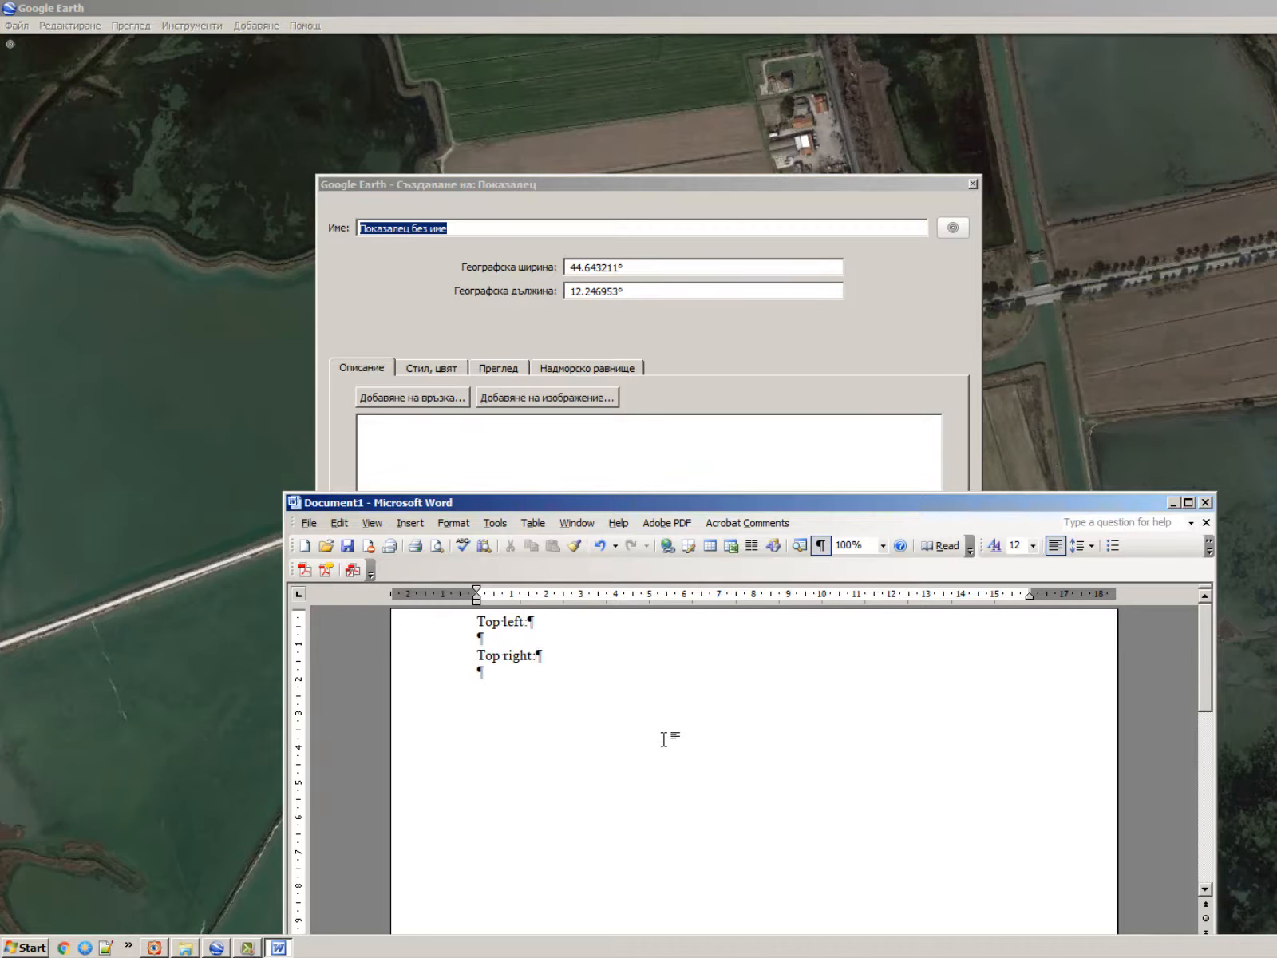
Copy the new placemark's latitude 44.643211 from Google Earth into the Word document under the Top right heading.
left_click(622, 226)
left_click_drag(658, 270, 405, 274)
key("ctrl+c")
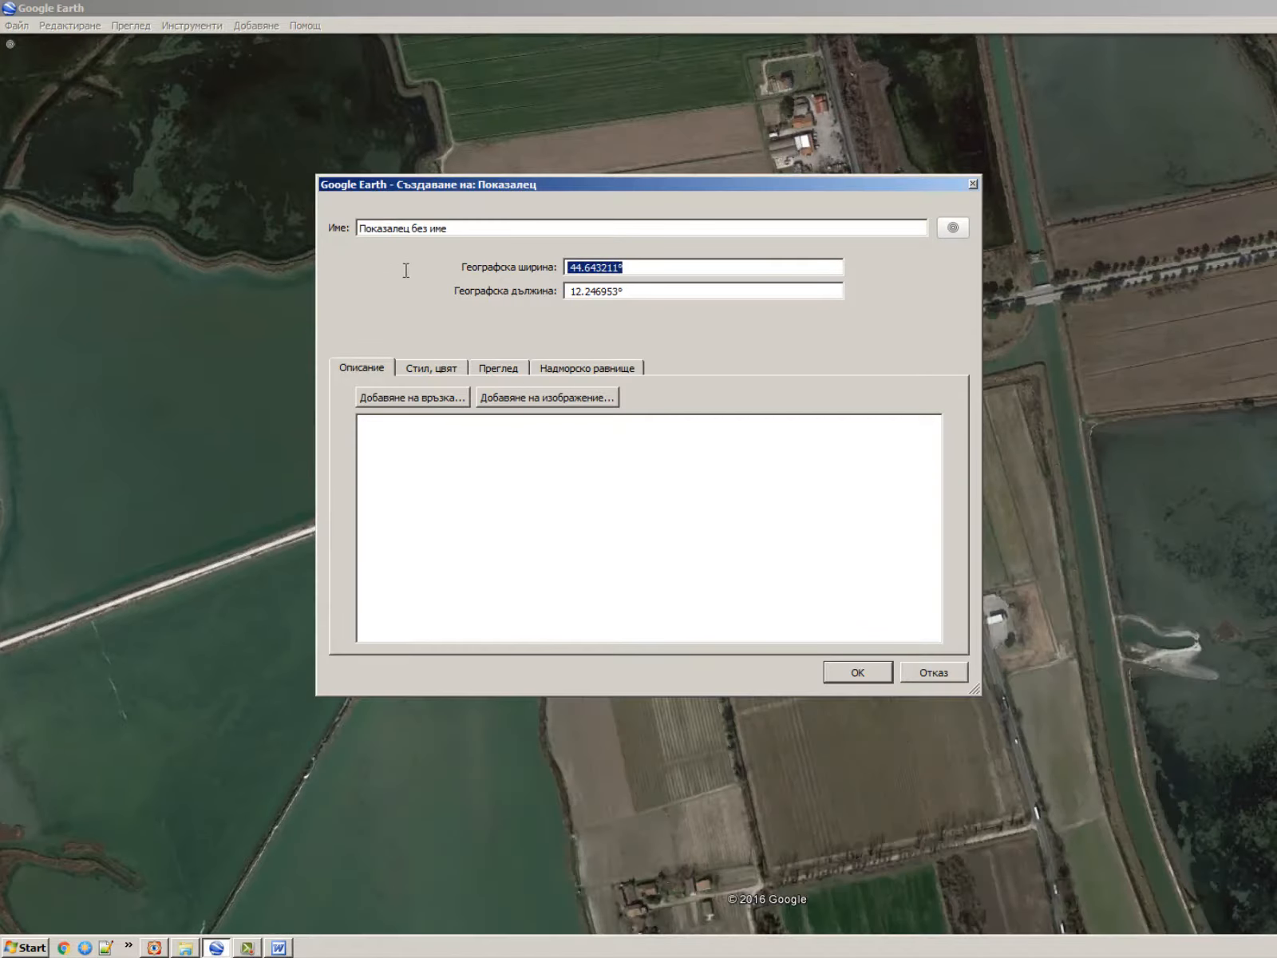
key("alt+Tab")
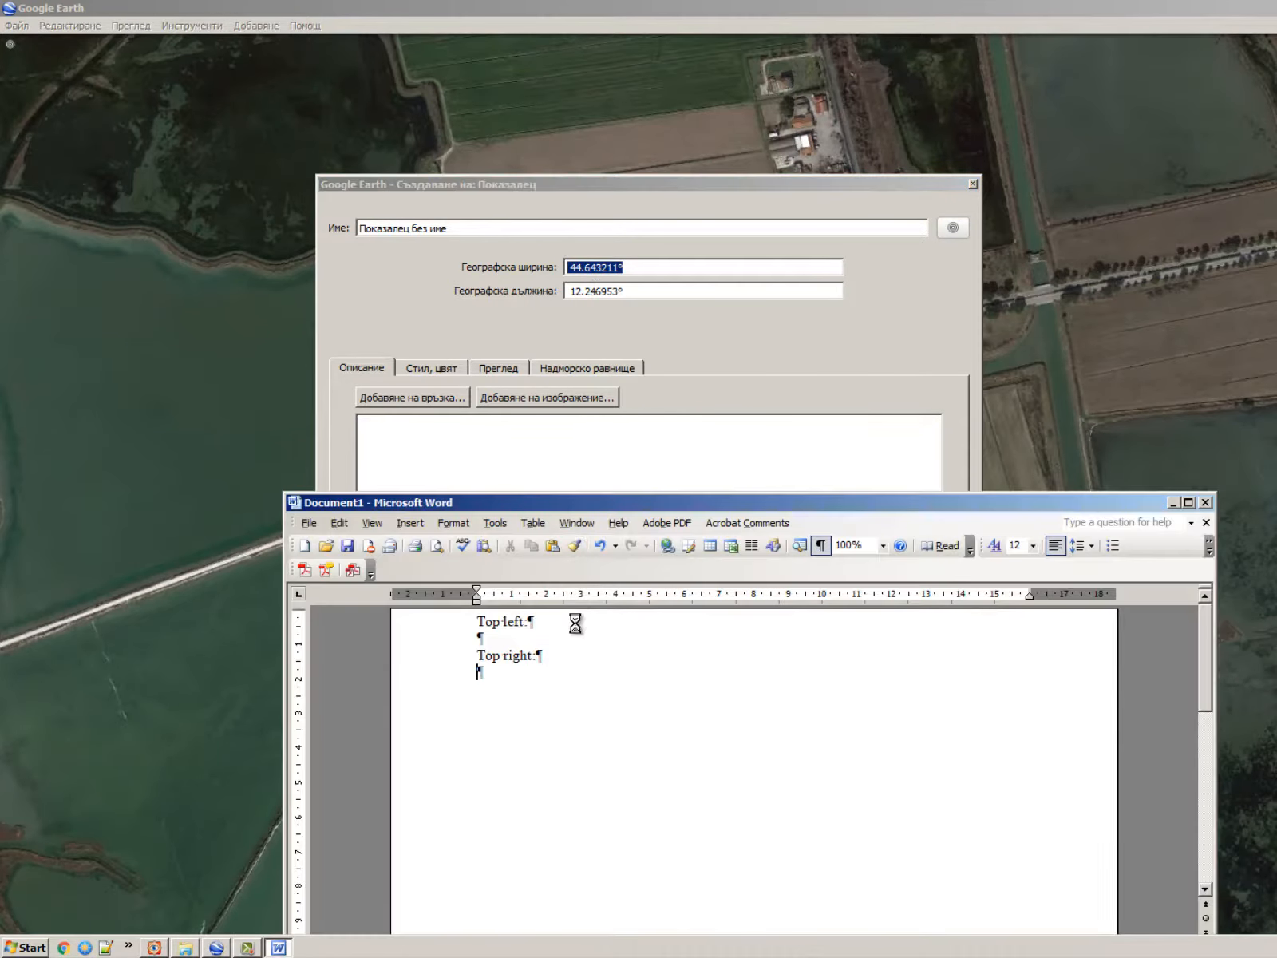
key("ctrl+v")
Copy the same placemark's longitude 12.246953 onto a new line below its latitude in the Word document.
key("alt+Tab")
left_click_drag(646, 291, 263, 288)
key("ctrl+c")
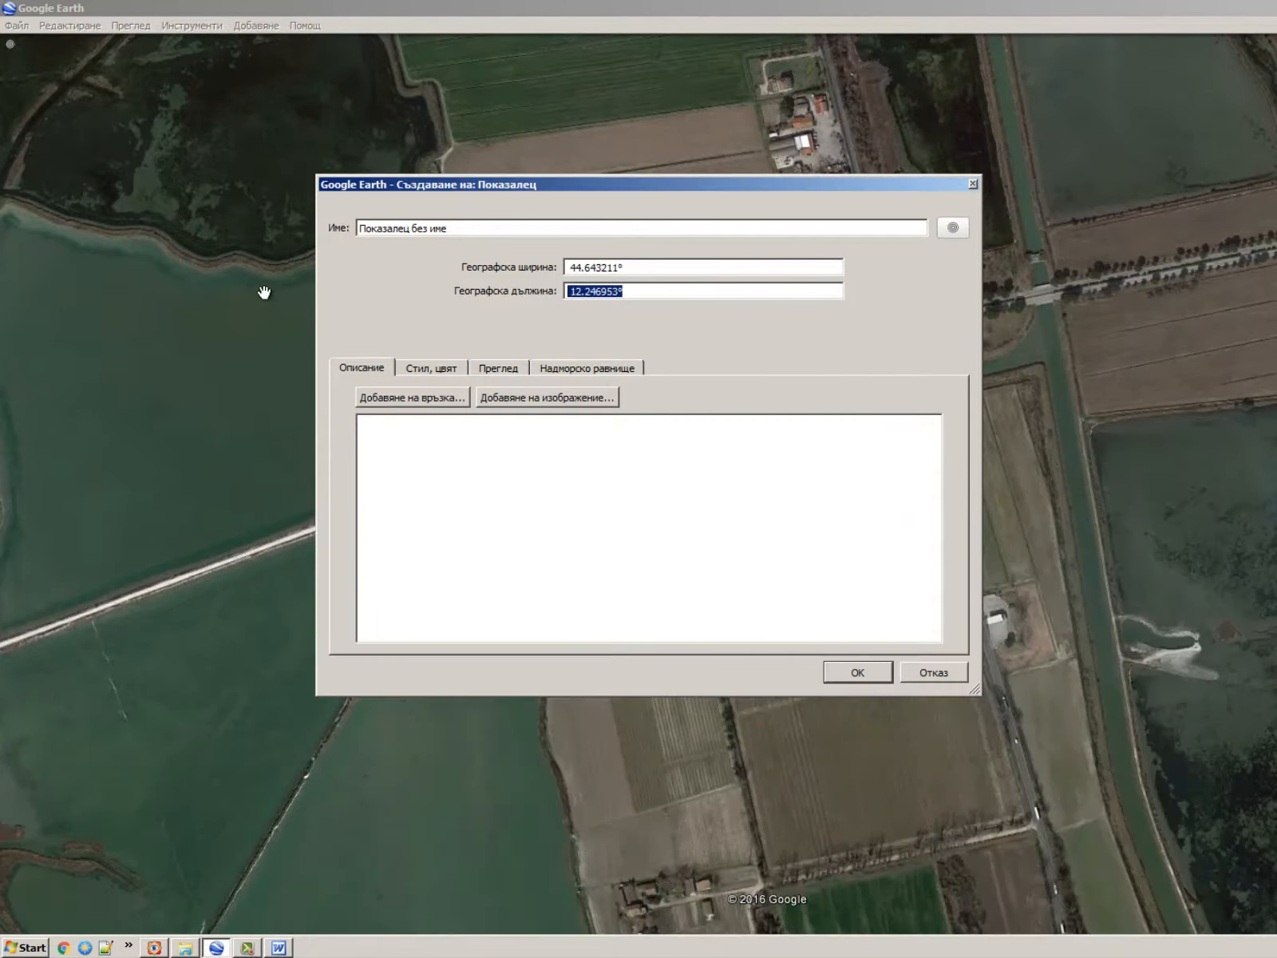
key("alt+Tab")
key("alt+Tab")
key("alt+Tab")
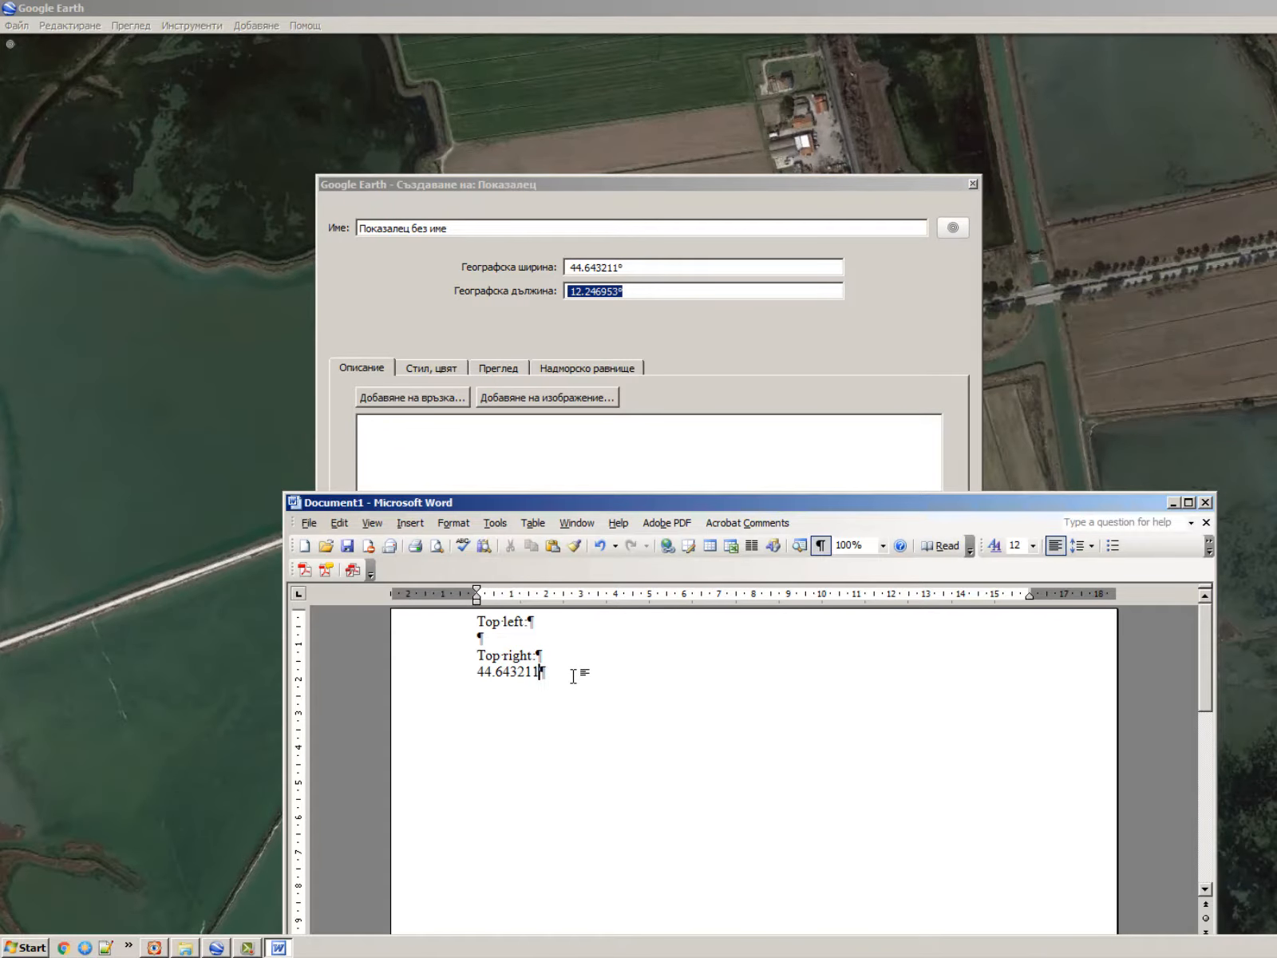
key("Return")
key("ctrl+v")
left_click(625, 638)
left_click(675, 707)
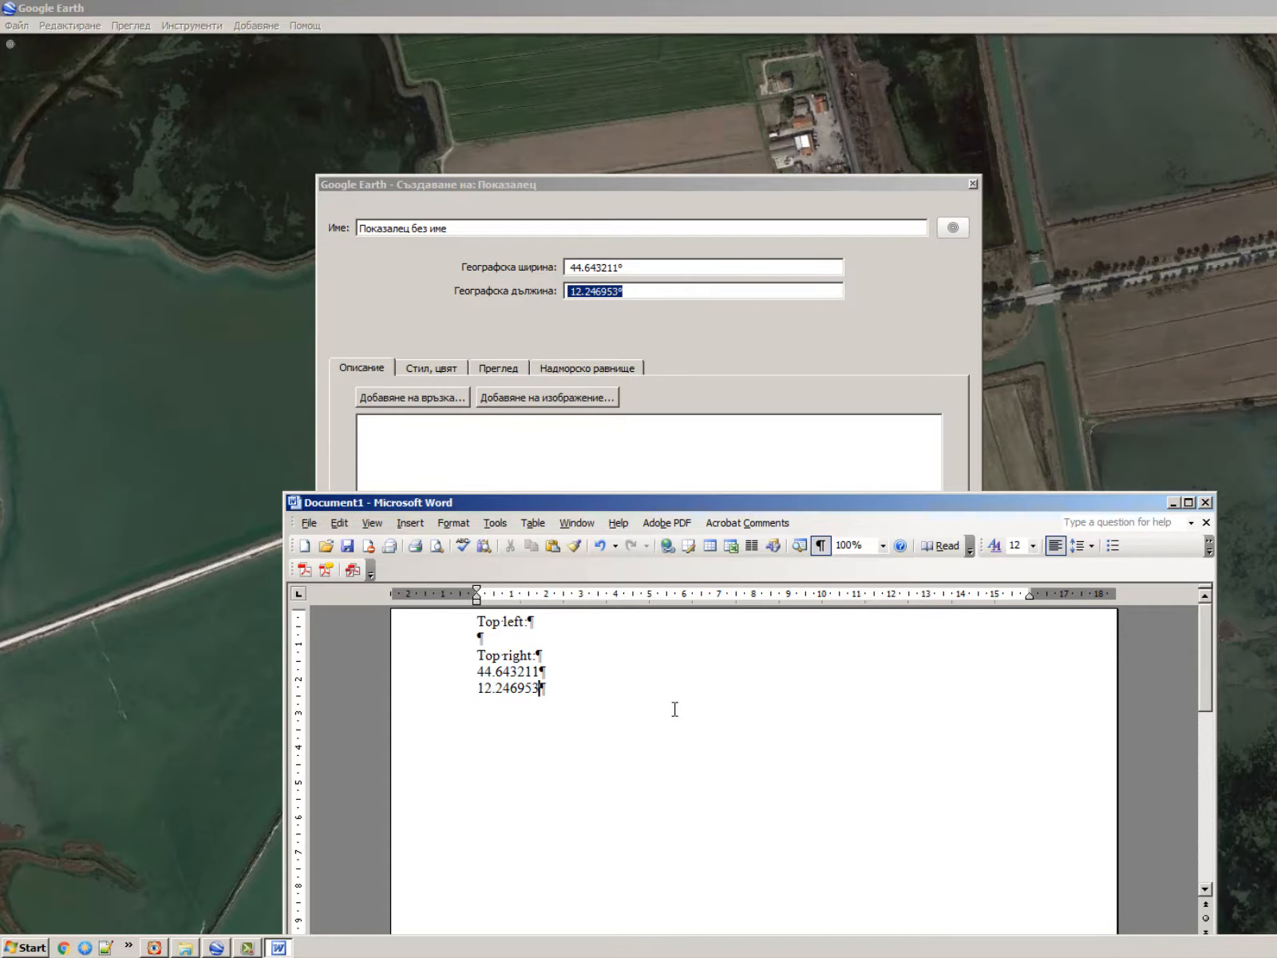
Save the Word document as Coordinates.doc in a new folder named test inside the UDC folder on drive D.
left_click(309, 522)
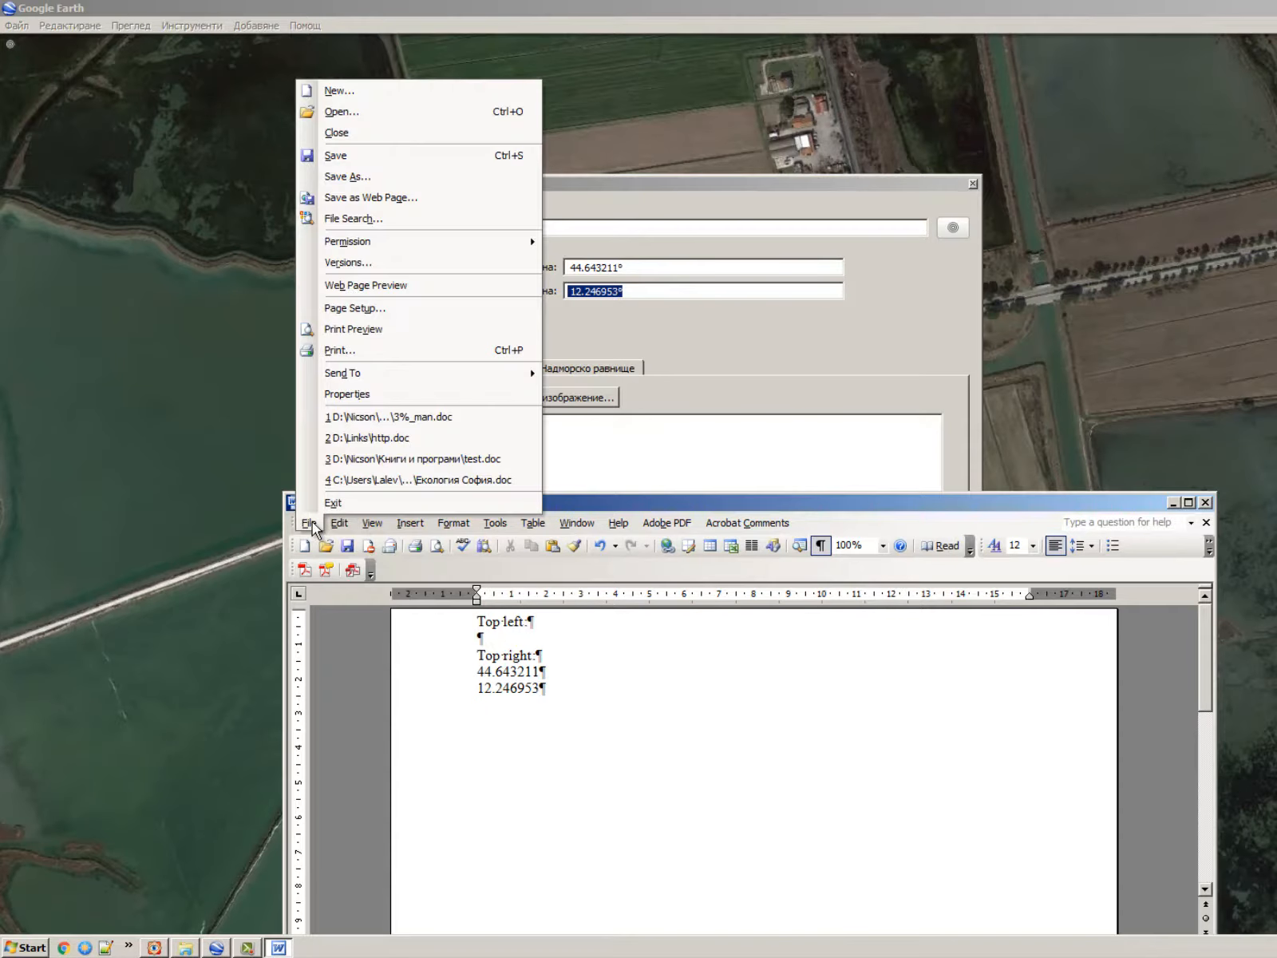
left_click(385, 177)
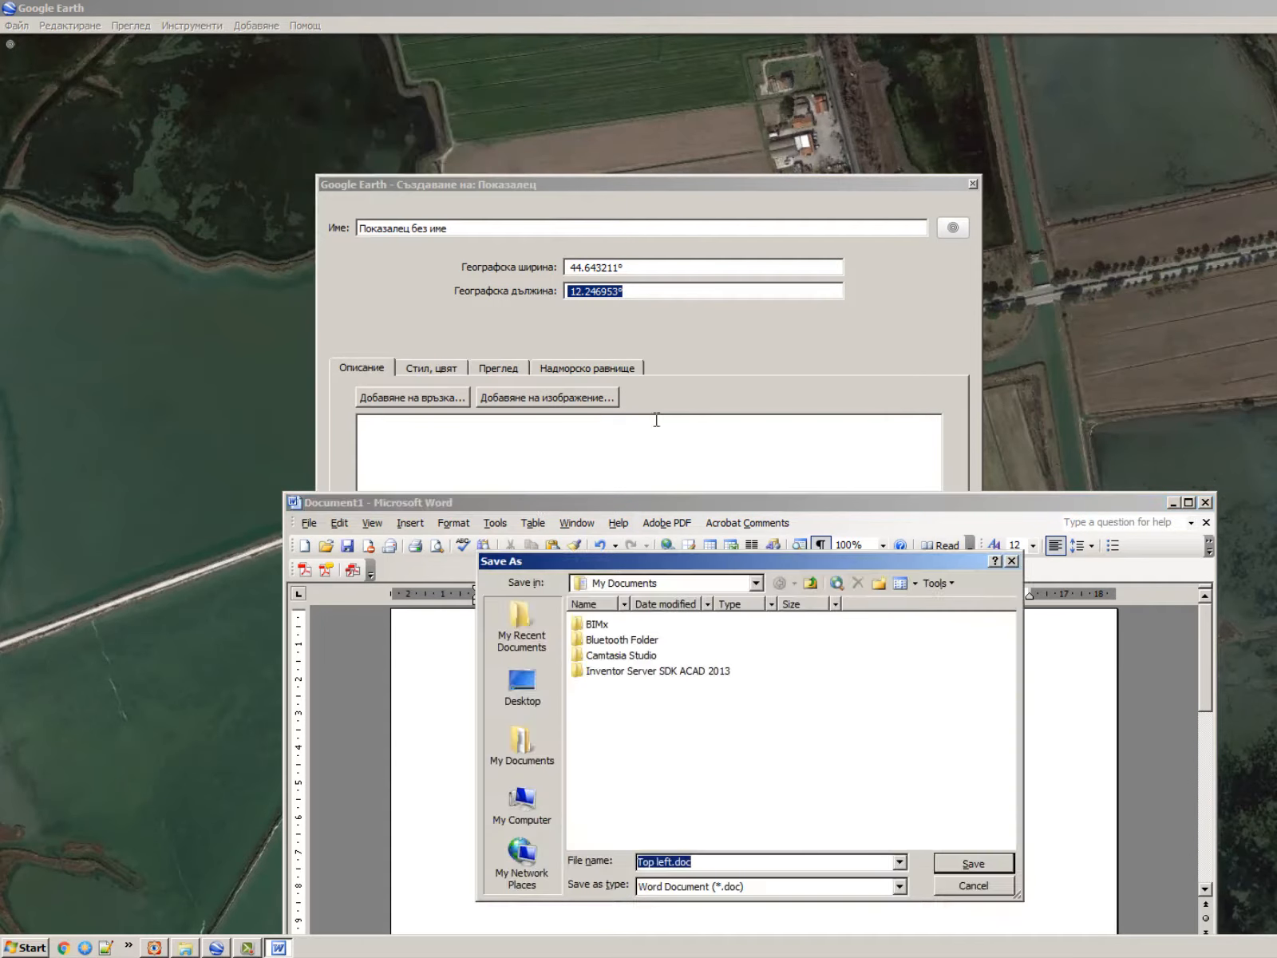
left_click(559, 810)
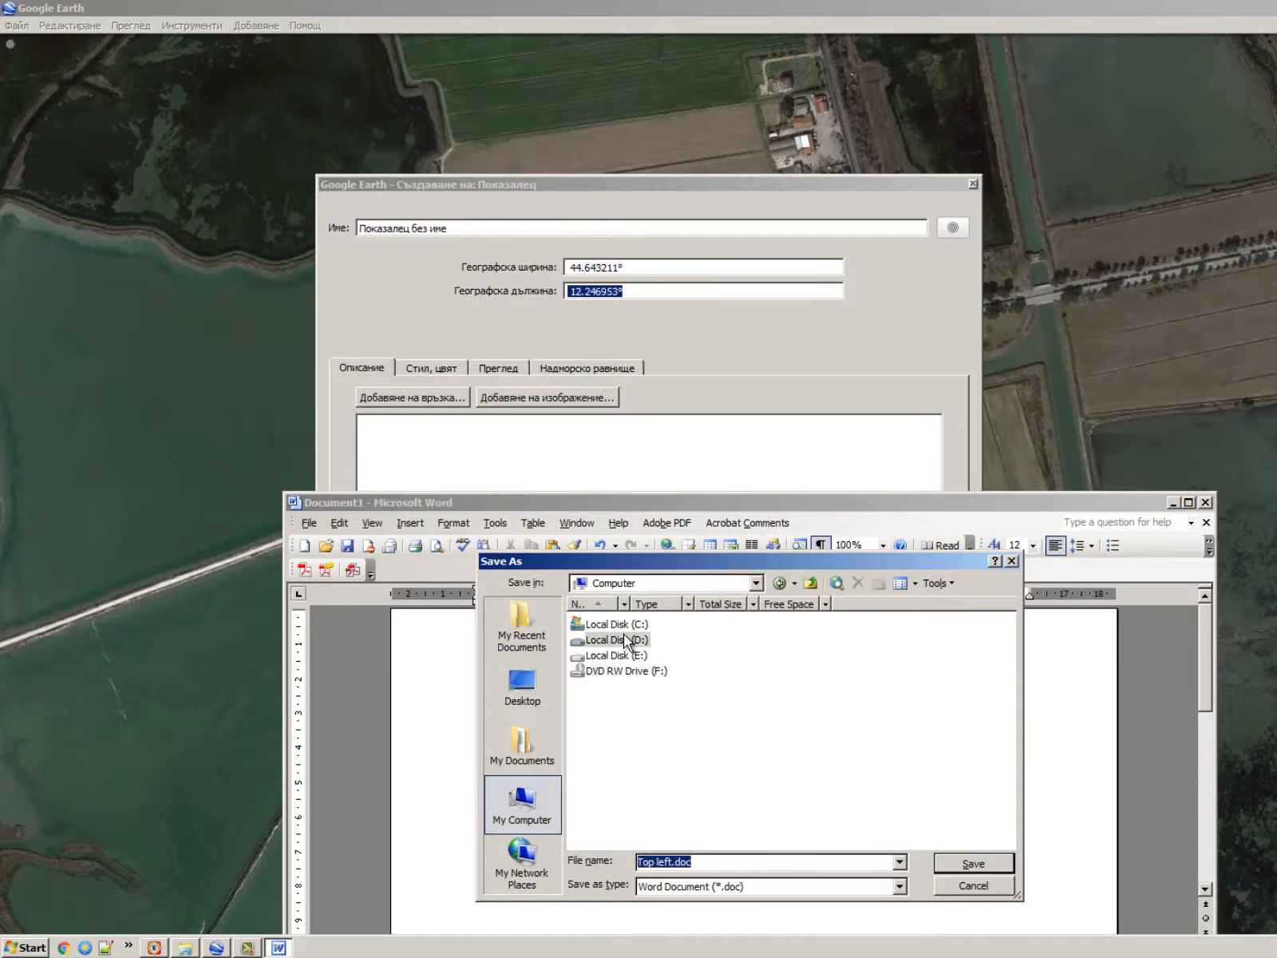
double_click(623, 637)
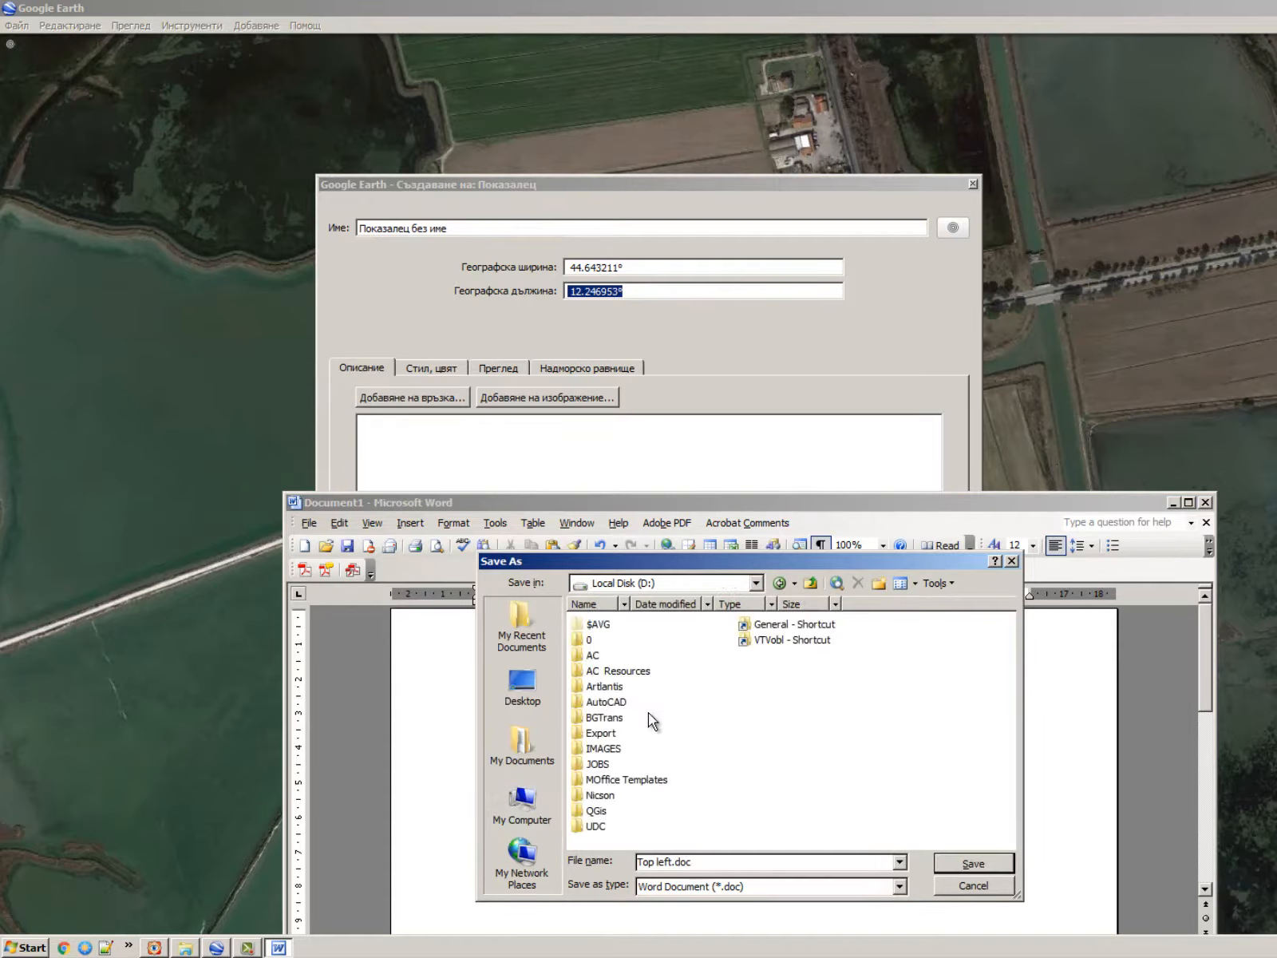
left_click(597, 826)
double_click(597, 827)
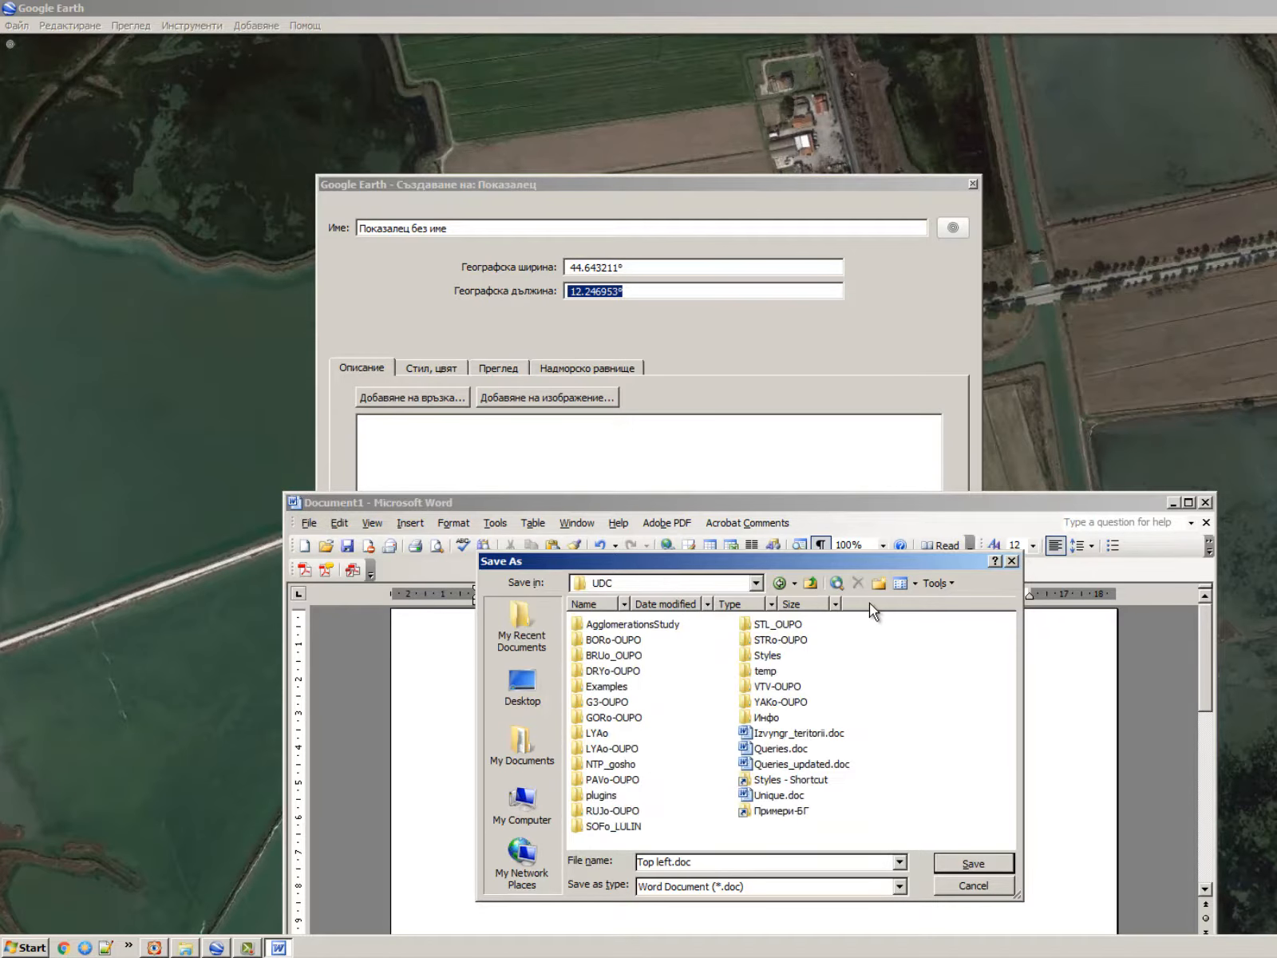
left_click(878, 583)
key("Return")
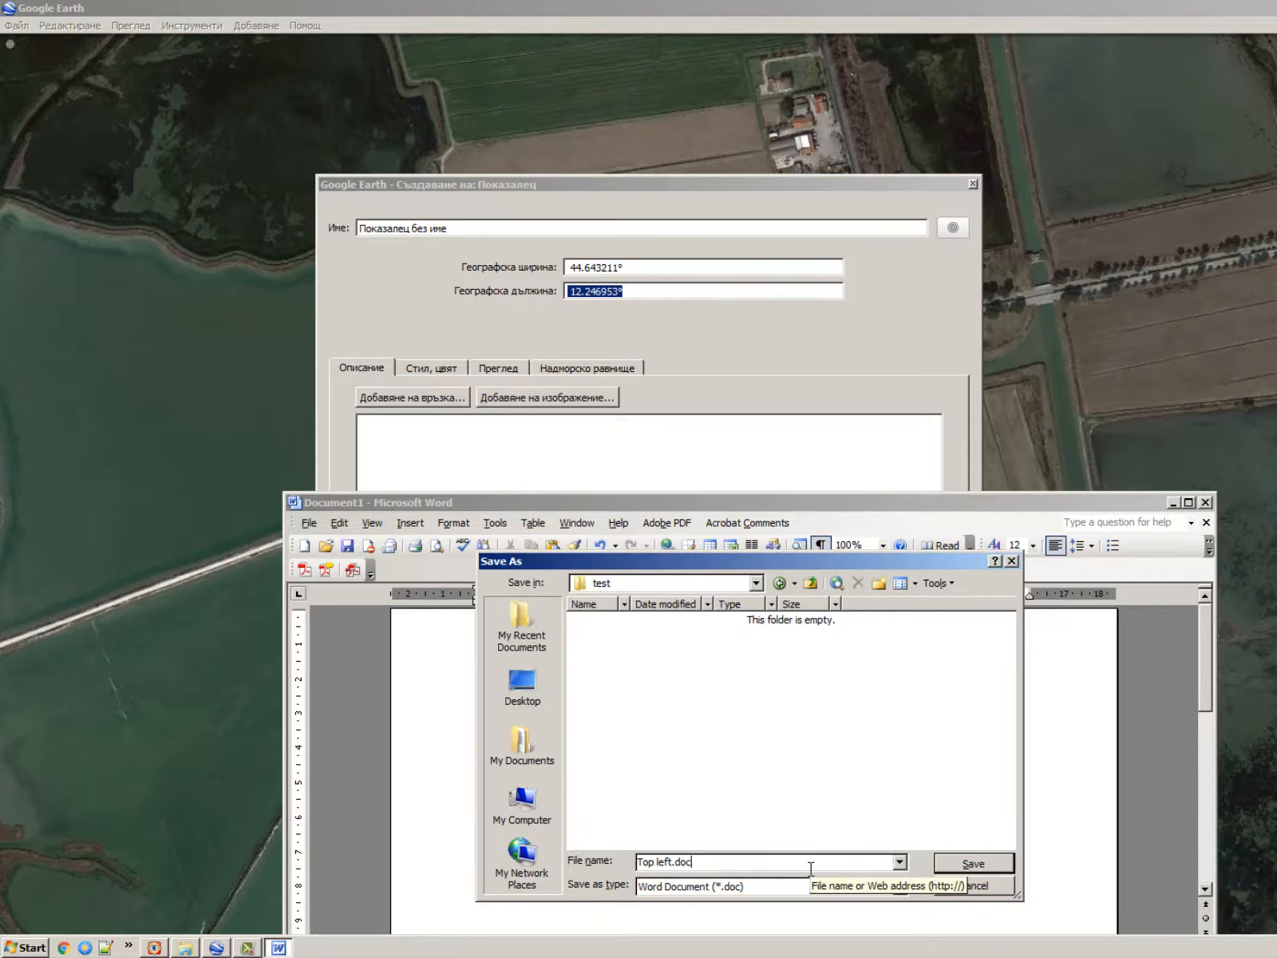
key("ctrl+a")
type("C")
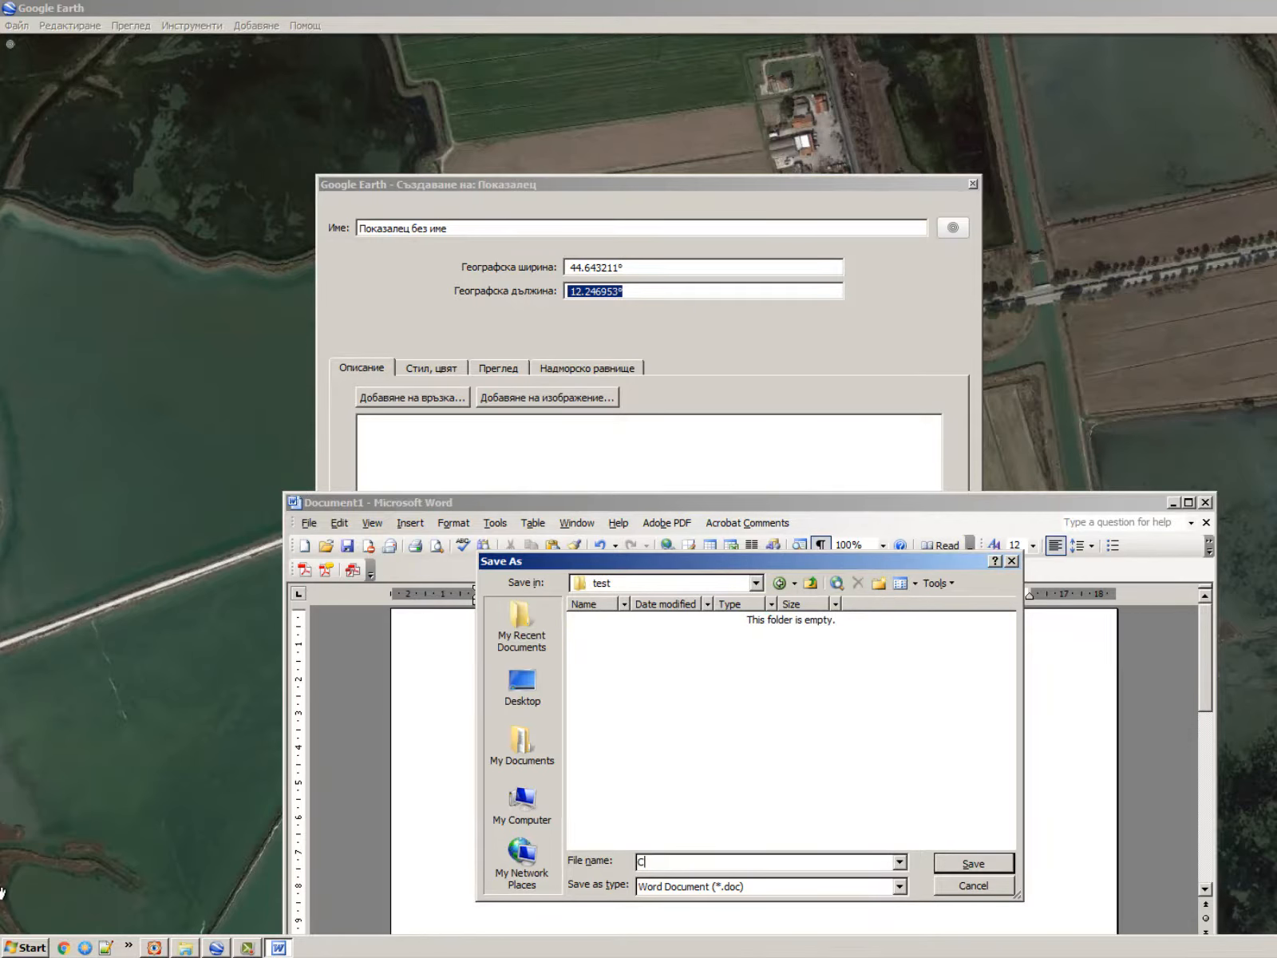
key("Return")
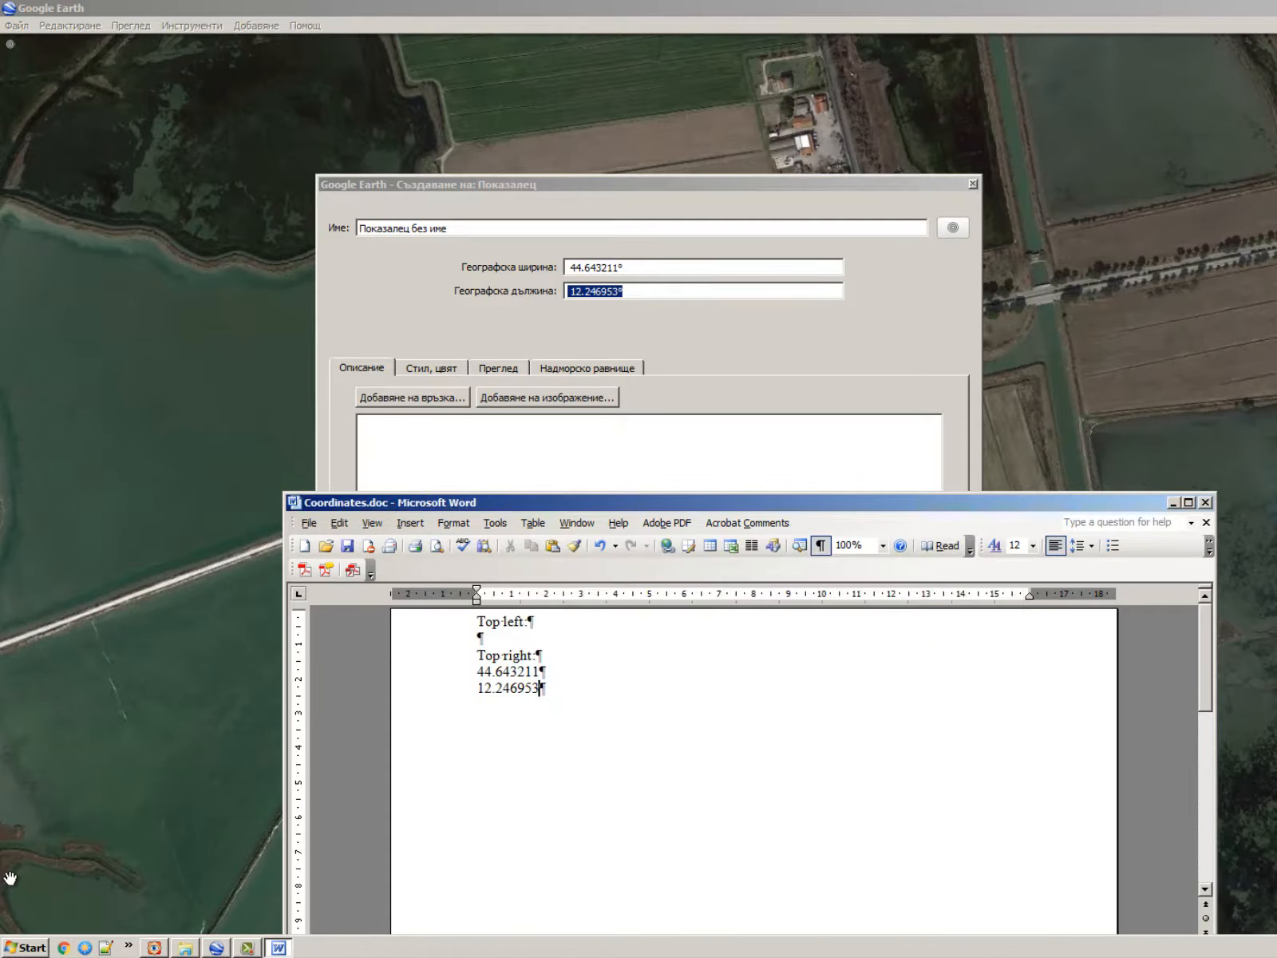
Save the northeast placemark in Google Earth, and copy the northwest placemark's latitude 44.643247 under the Top left heading in Word.
left_click(829, 360)
left_click(857, 671)
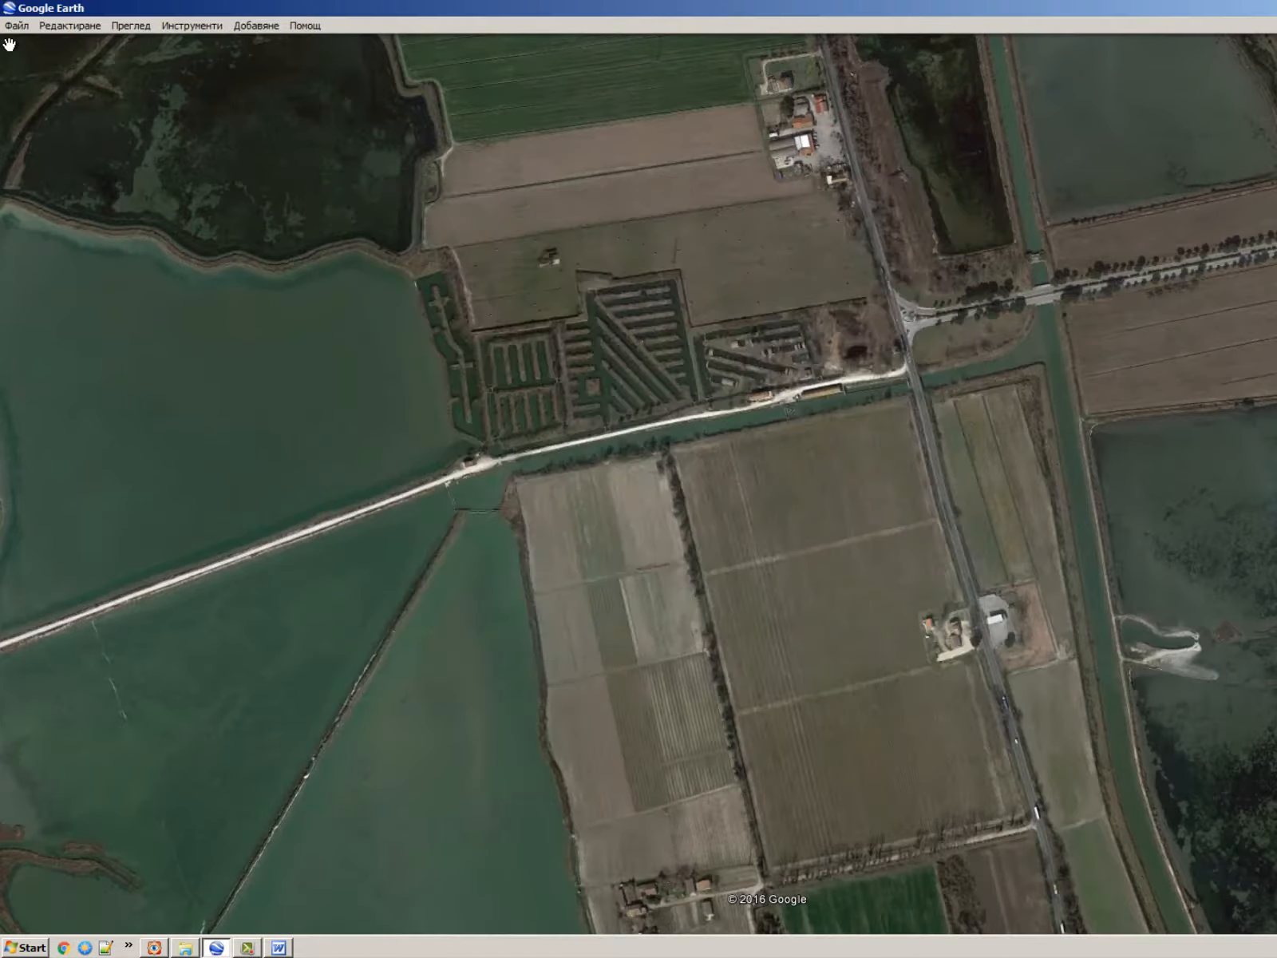
right_click(9, 44)
left_click(127, 272)
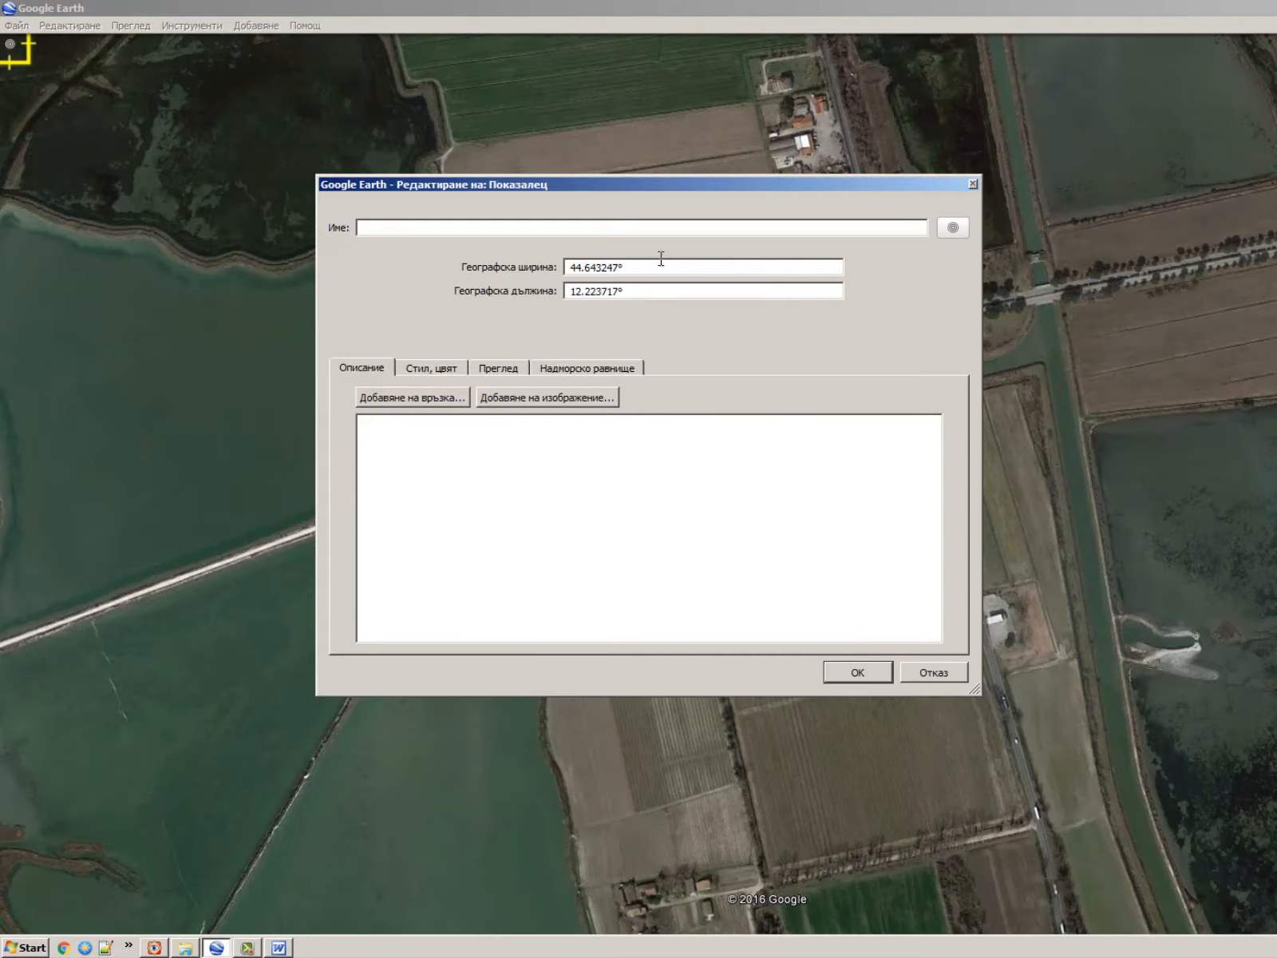
double_click(655, 266)
key("ctrl+c")
key("alt+Tab")
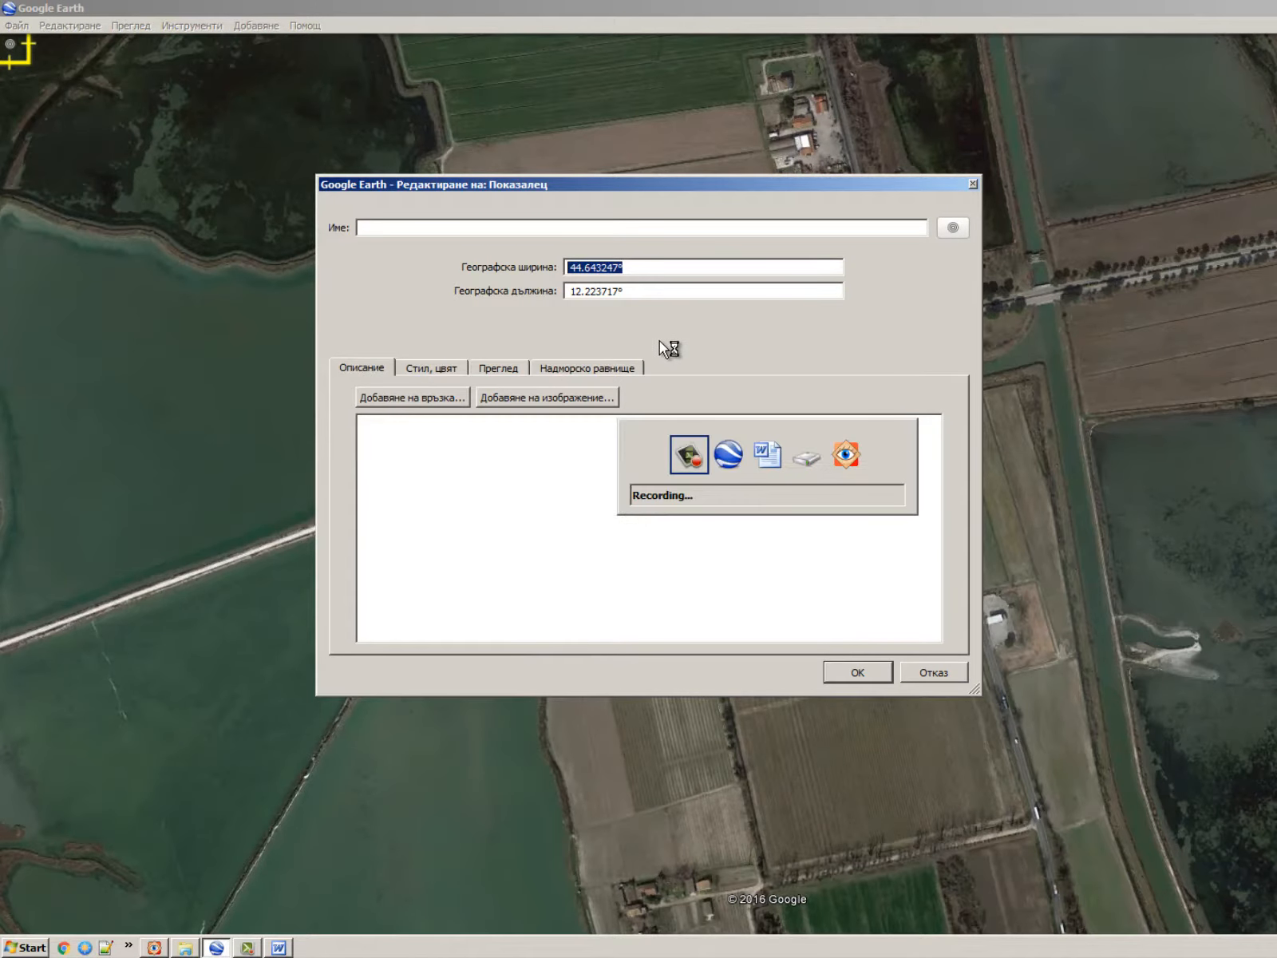
key("alt+Tab")
key("alt+Tab")
key("ctrl+v")
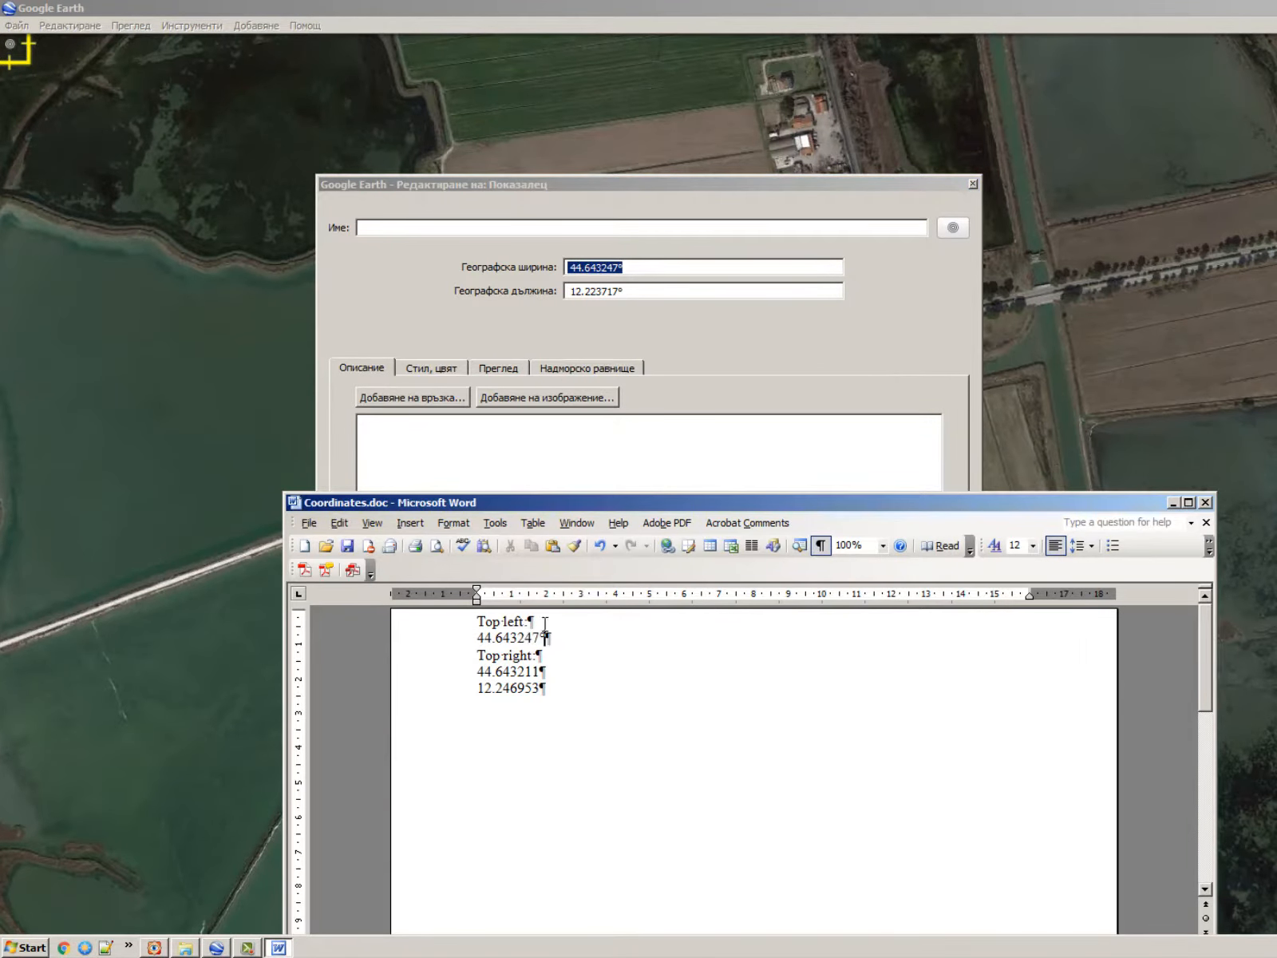
Copy the northwest placemark's longitude 12.223717 onto a new line below its latitude in Word, without the degree sign.
key("alt+Tab")
double_click(635, 290)
key("ctrl+c")
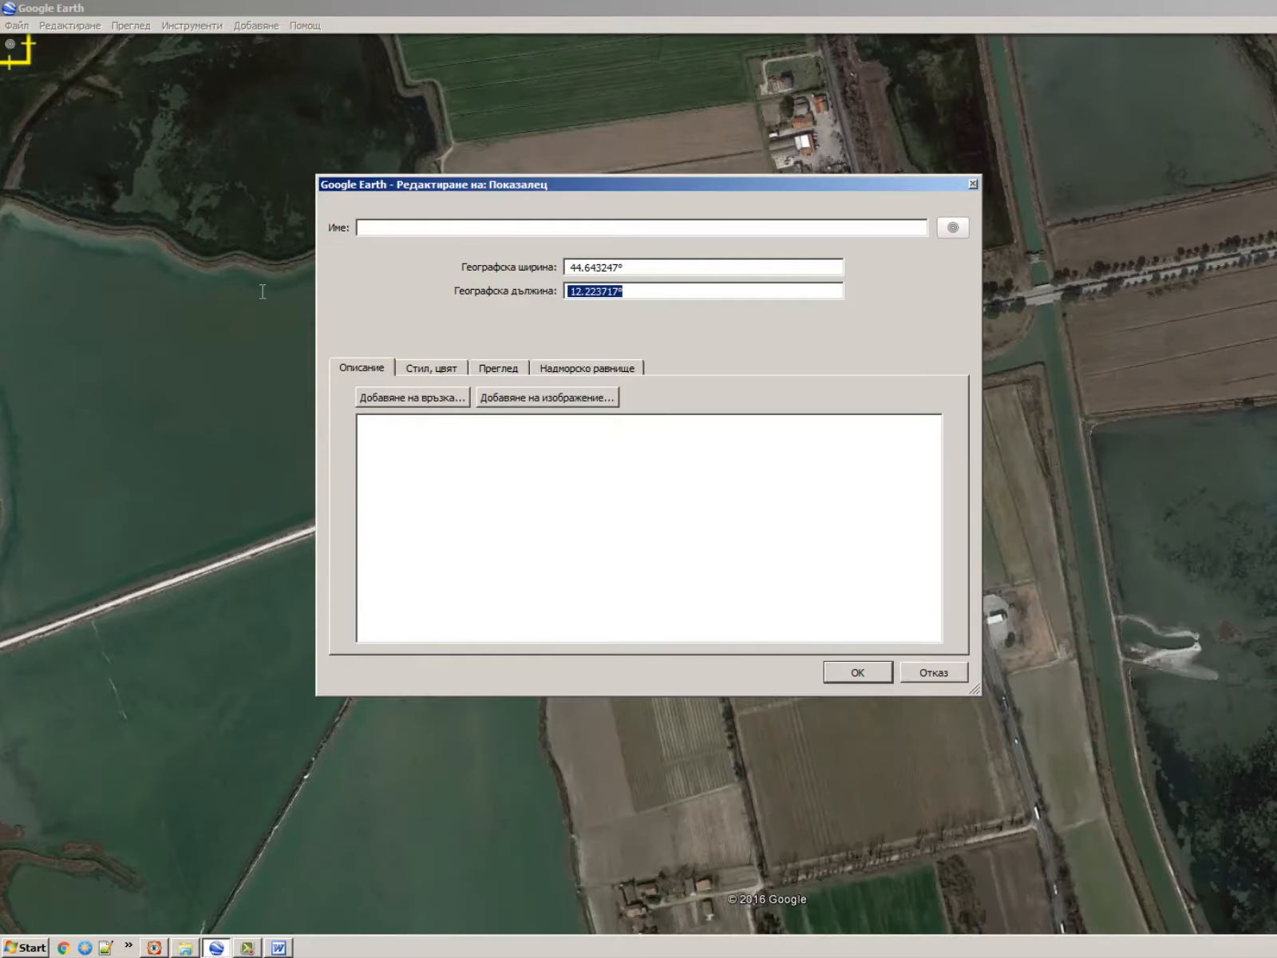
key("alt+Tab")
key("alt+Tab")
key("alt+Tab")
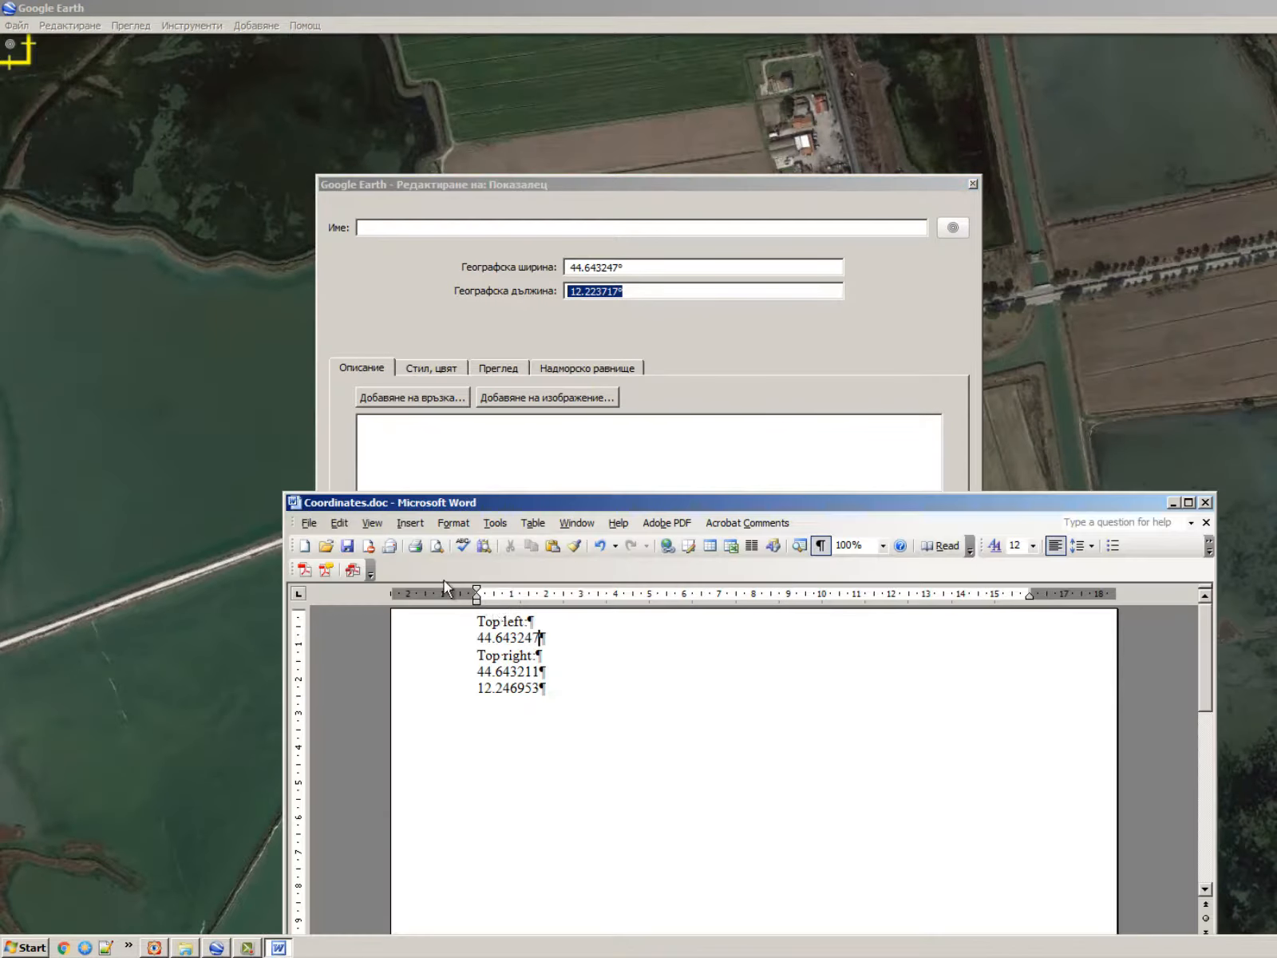
key("Return")
key("ctrl+v")
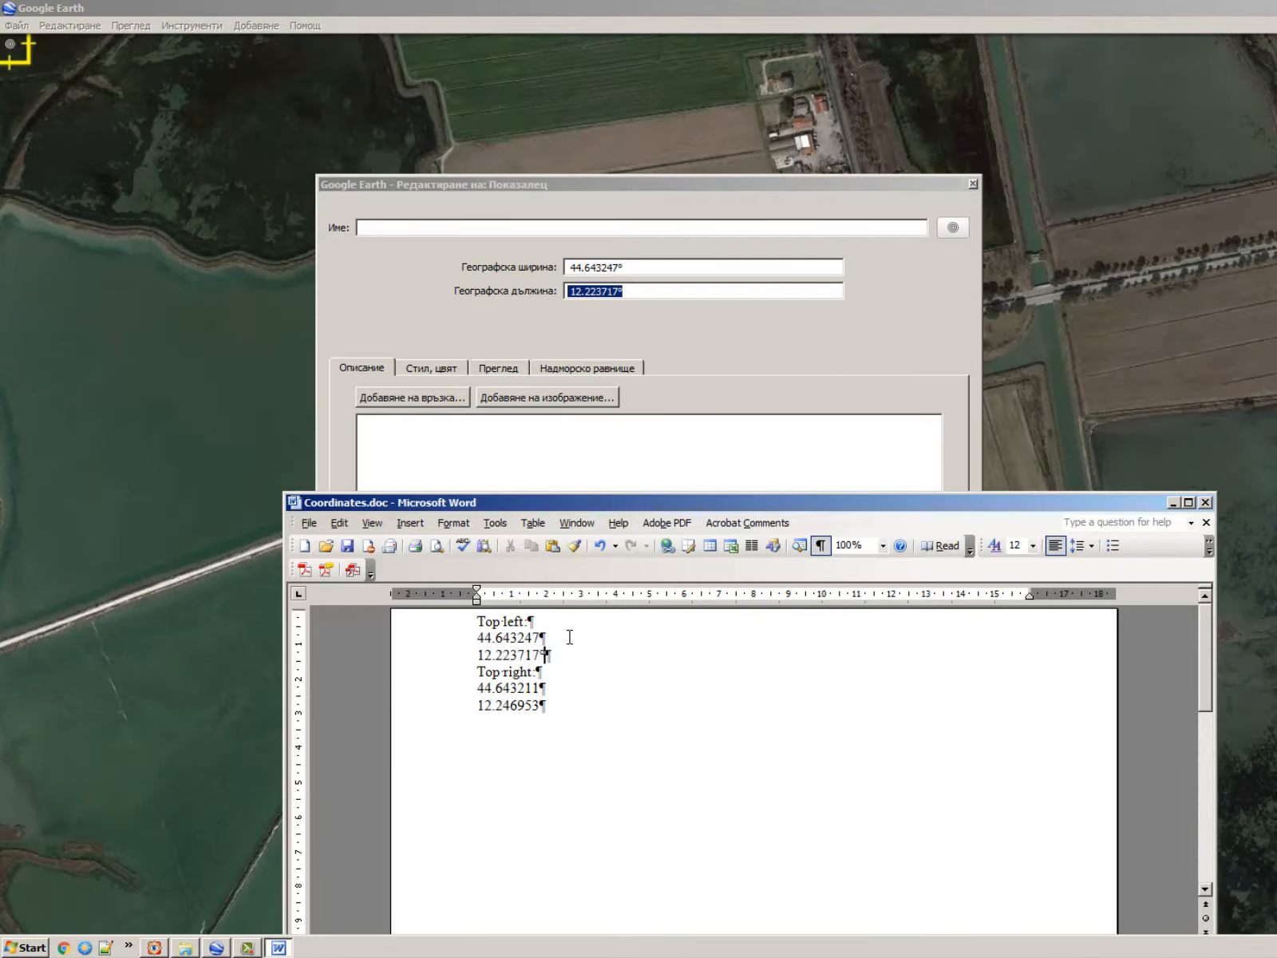
key("BackSpace")
Return to Google Earth, close the northwest placemark's properties, and check the northeast placemark's properties.
left_click(1175, 503)
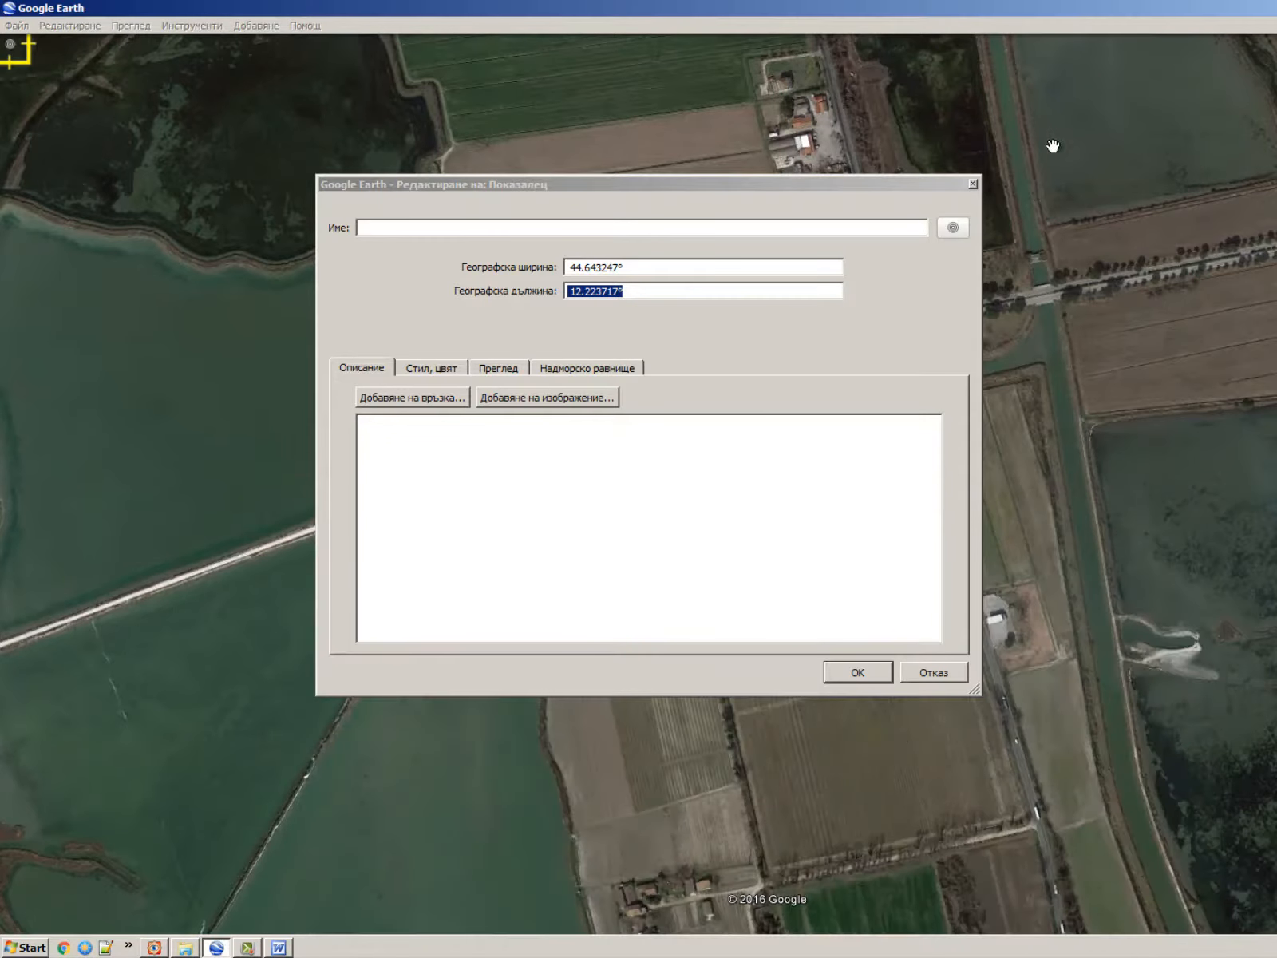
left_click(973, 184)
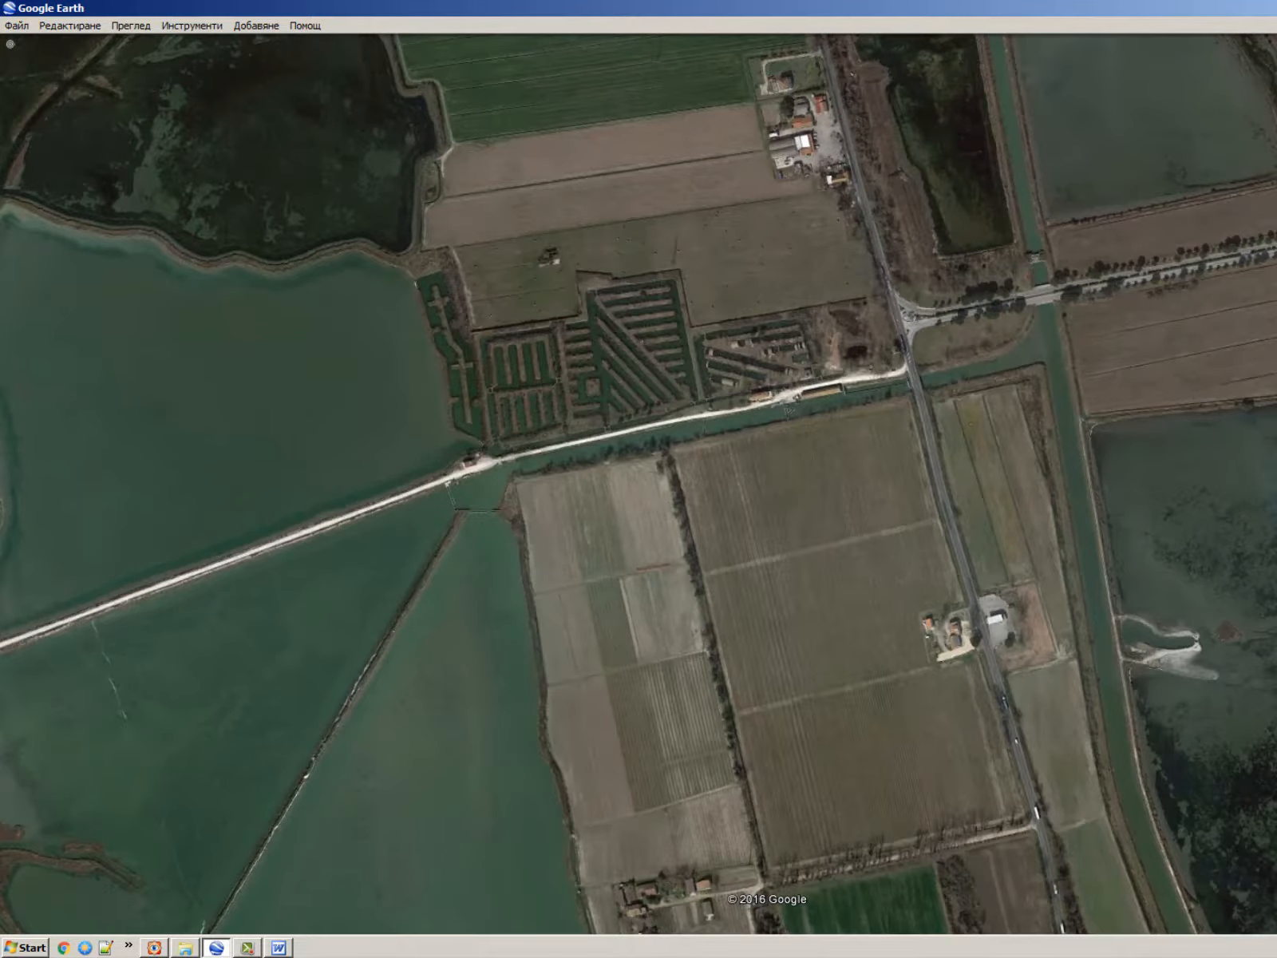
right_click(1269, 49)
left_click(1263, 277)
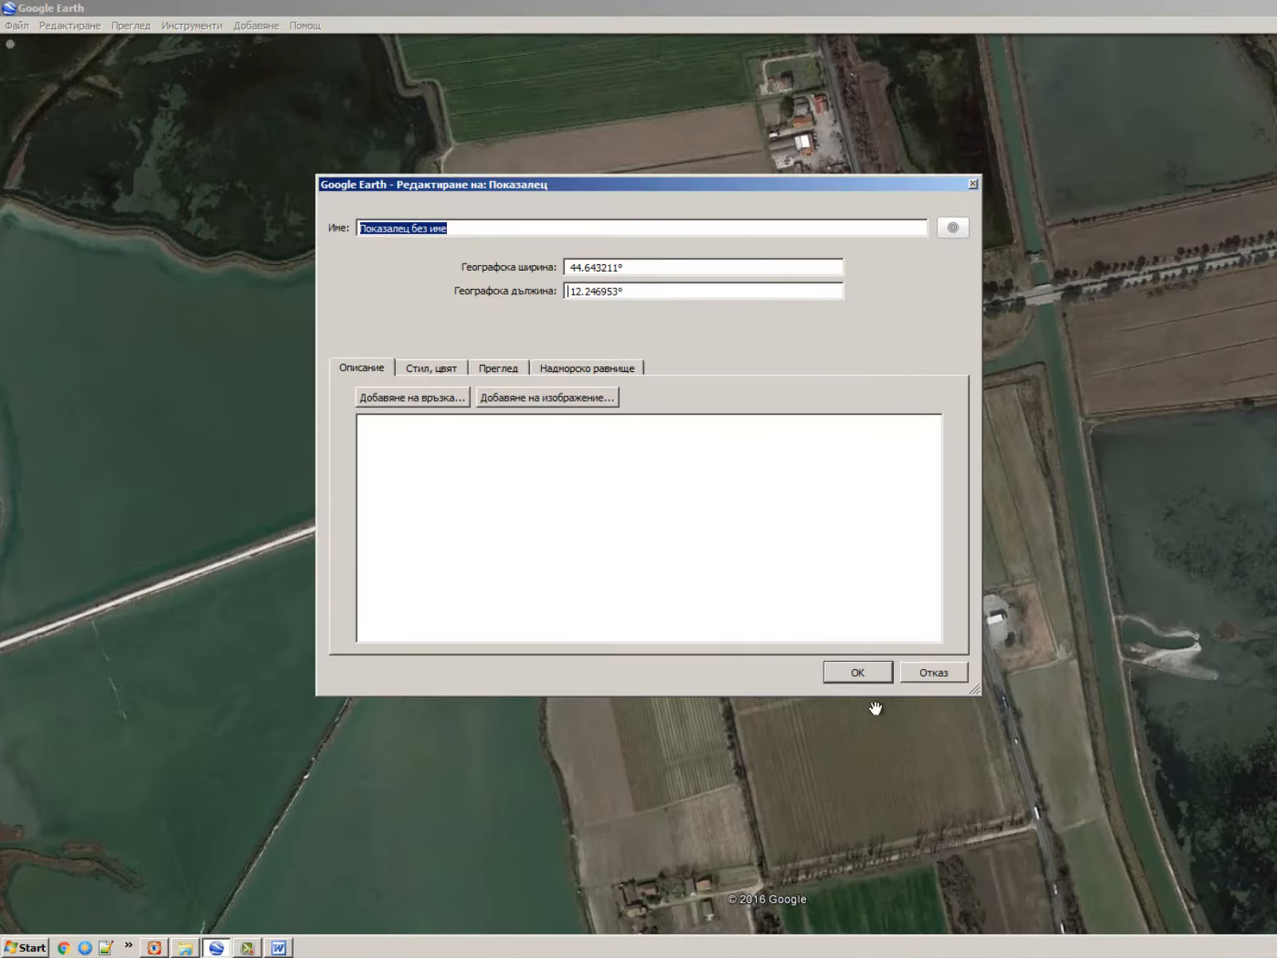
left_click(858, 672)
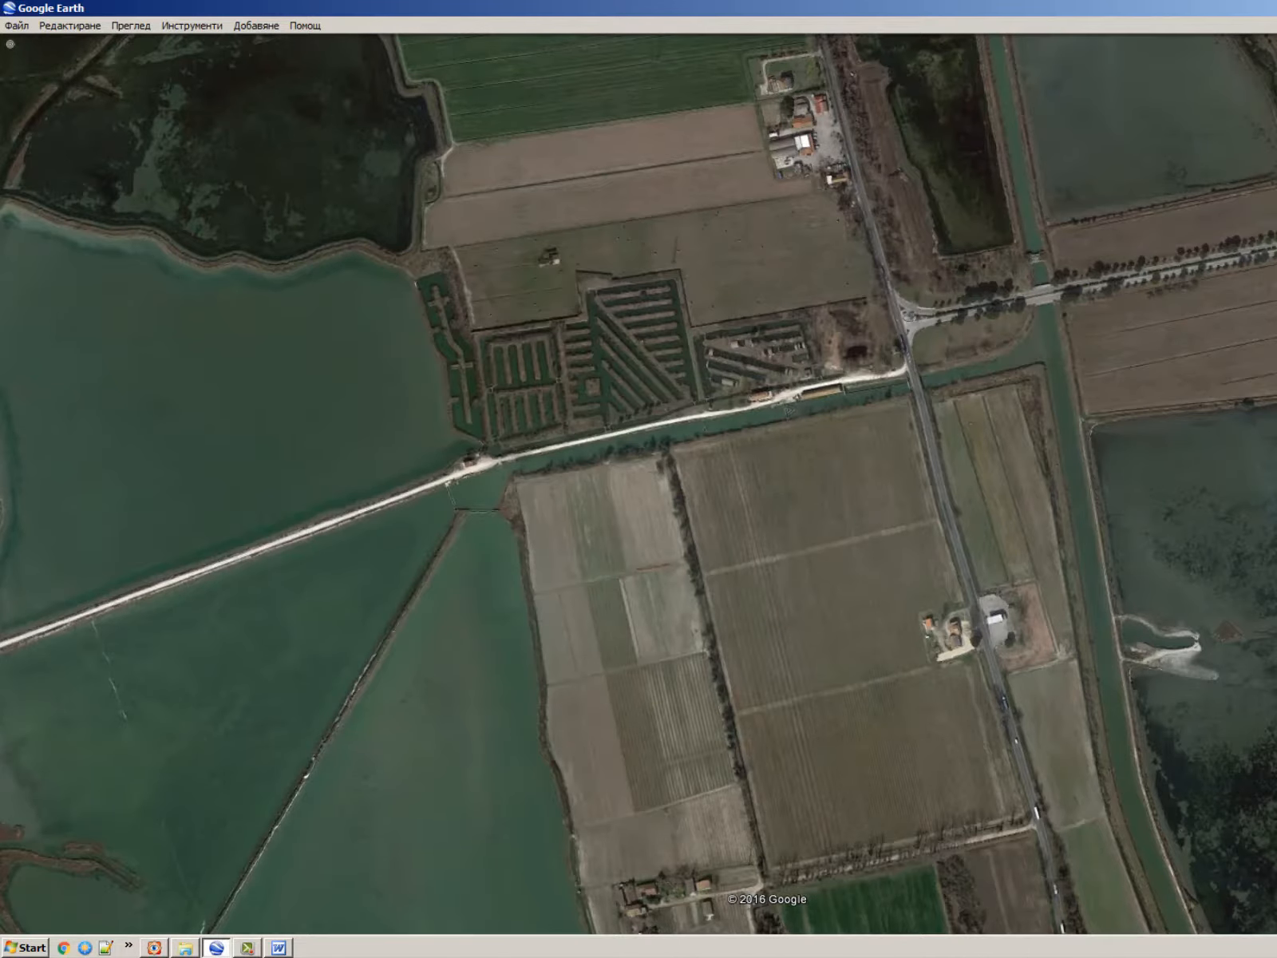
right_click(1244, 54)
left_click(1268, 279)
Create a placemark near the southeast corner of the map view at 44.634586, 12.246321 and name it По.
key("ctrl+shift+p")
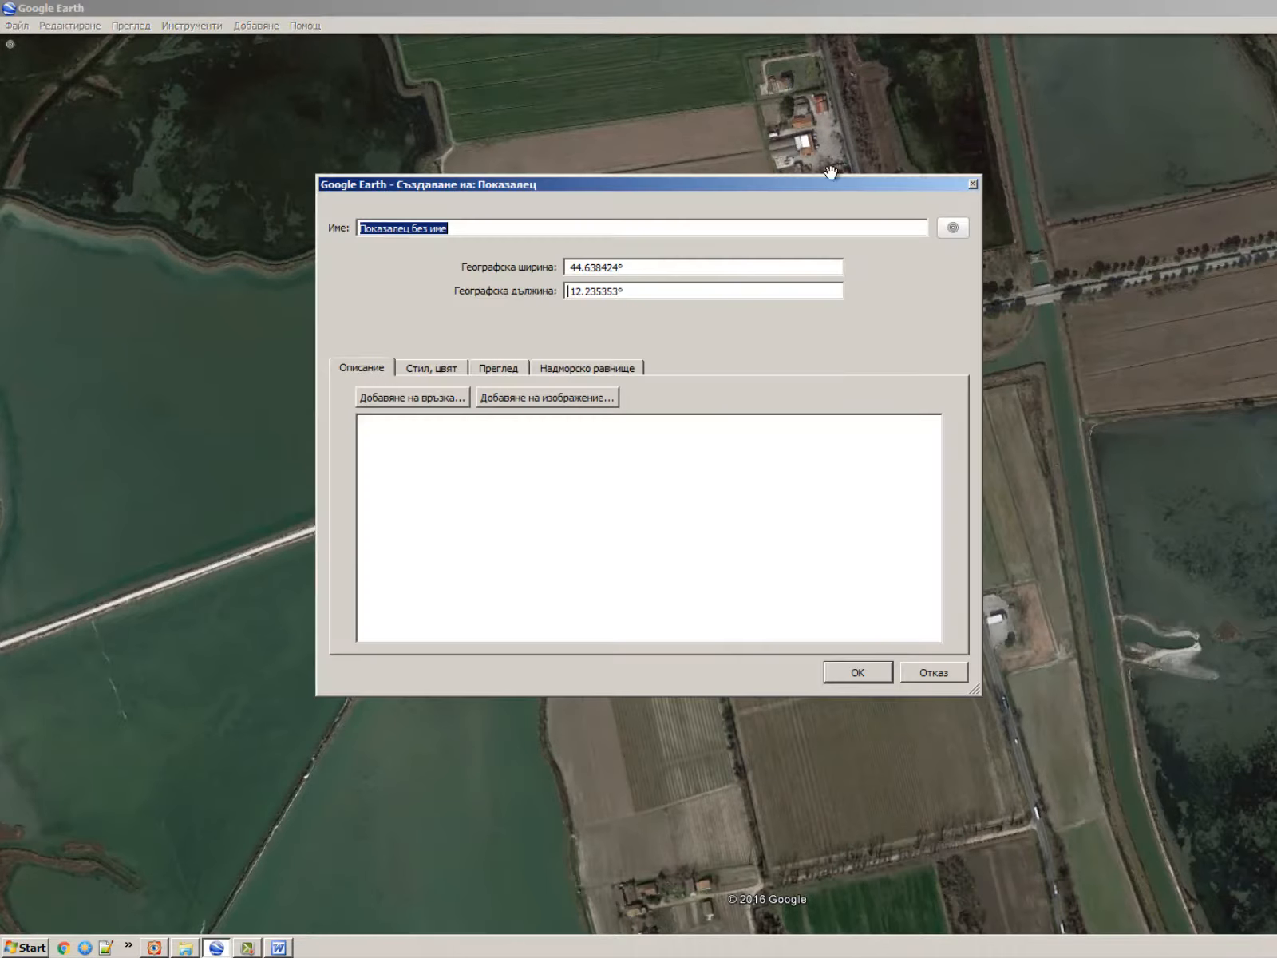
left_click_drag(764, 185, 391, 309)
left_click_drag(778, 481, 1275, 694)
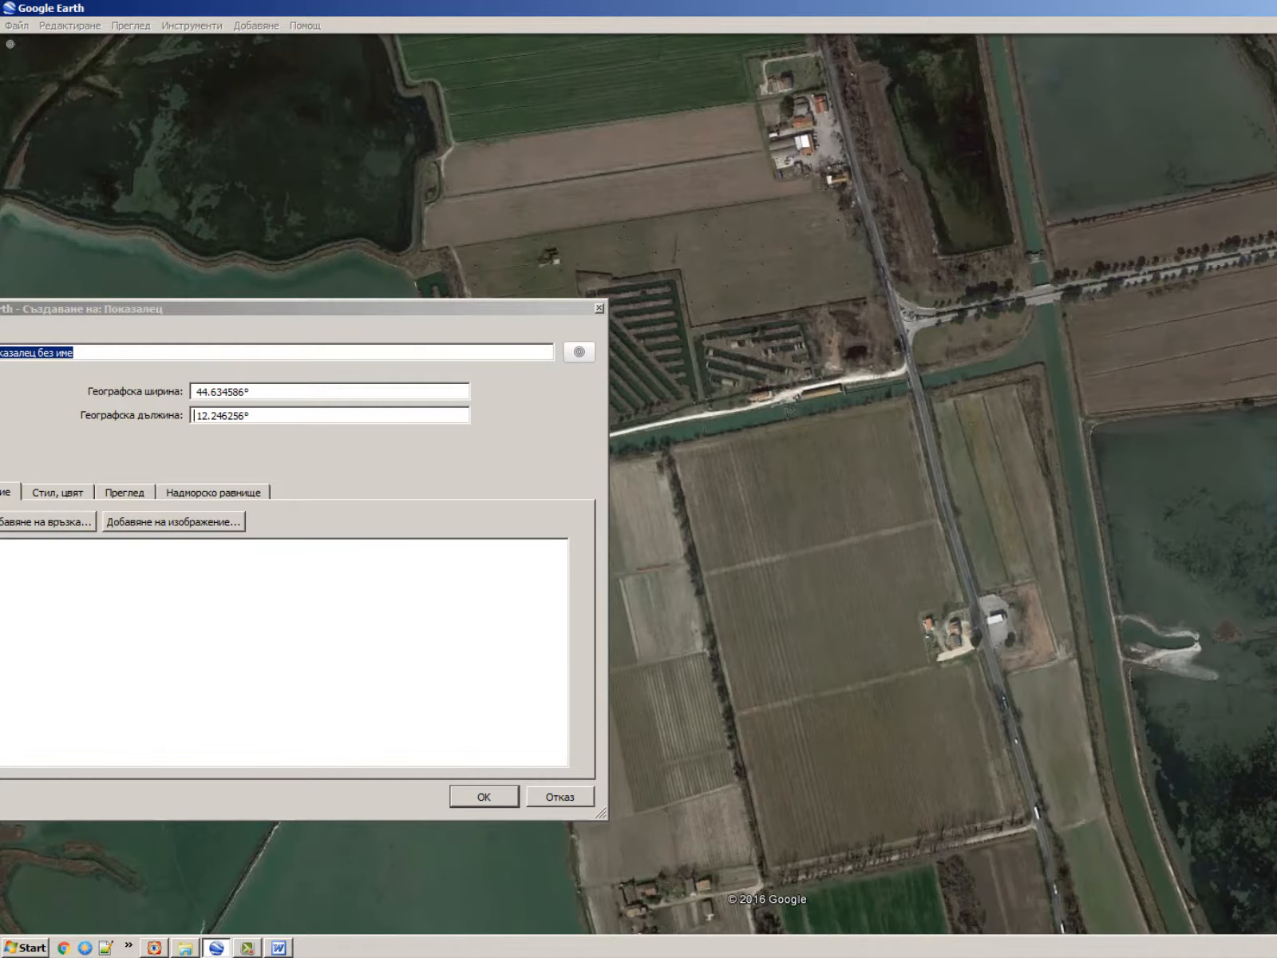
left_click_drag(787, 411, 790, 410)
key("BackSpace")
left_click_drag(212, 351, 1, 326)
key("BackSpace")
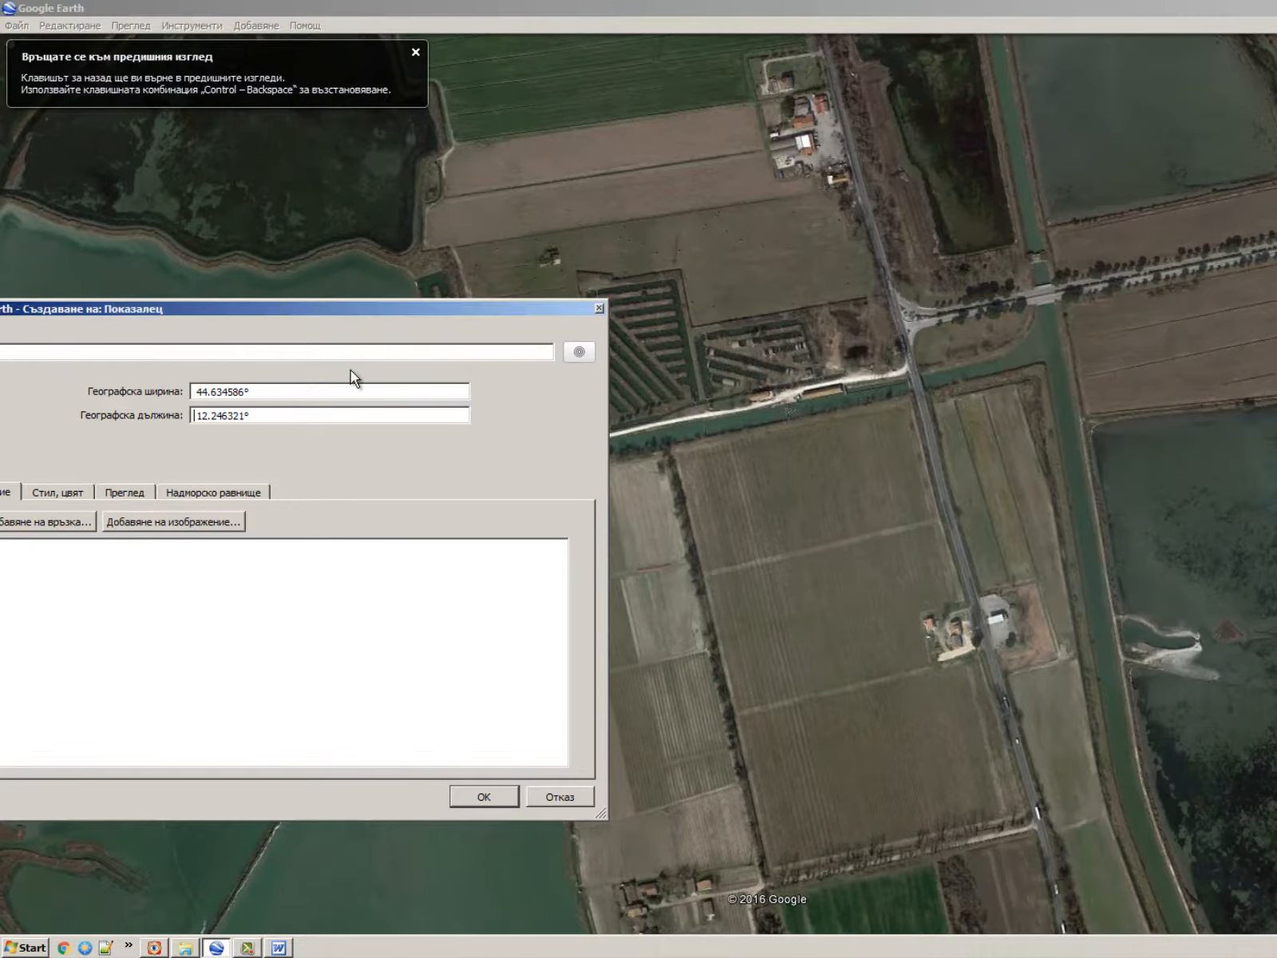
left_click_drag(375, 316, 690, 296)
type("По")
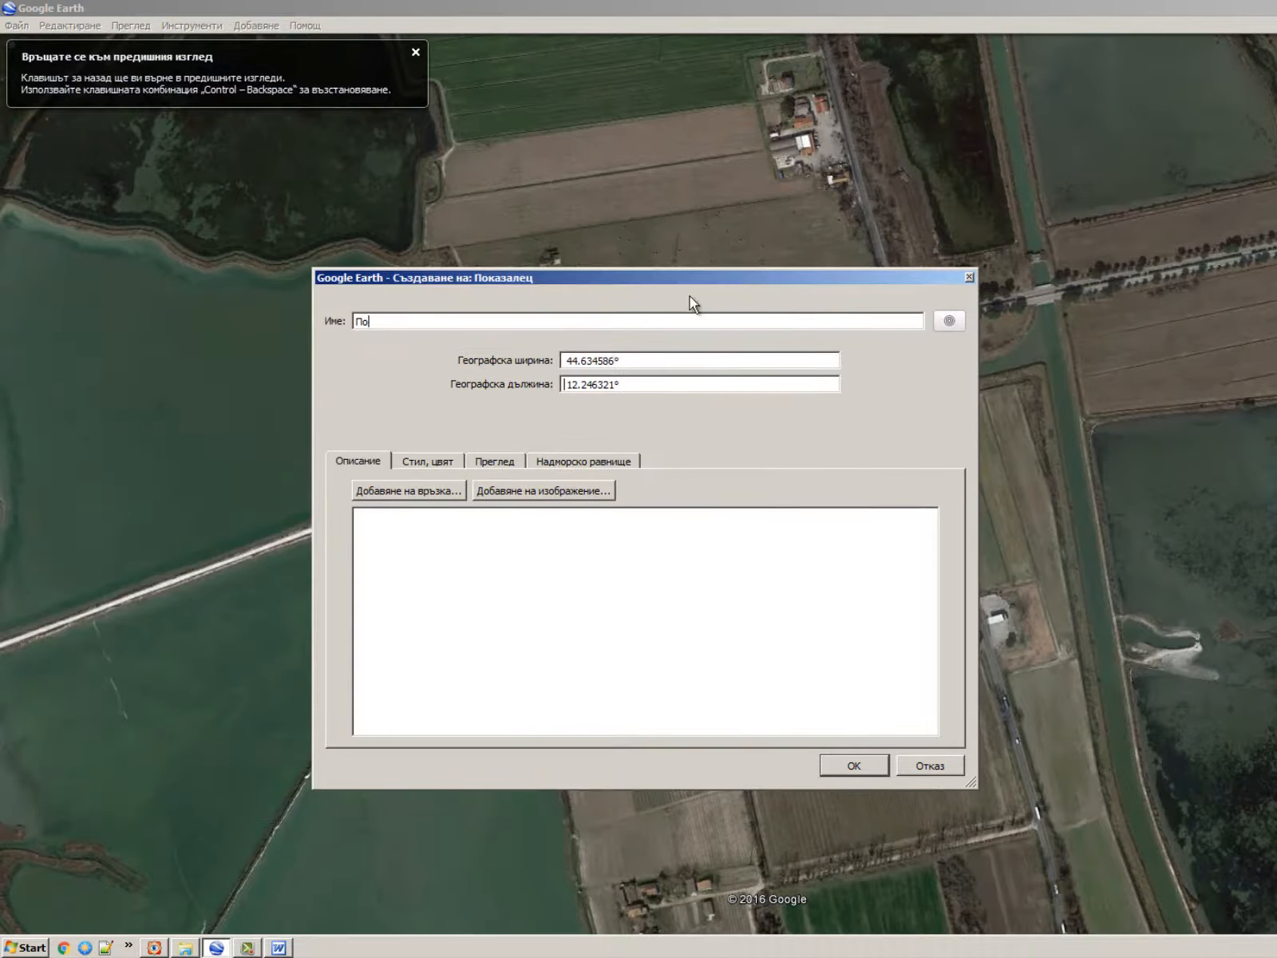
Copy the southeast placemark's latitude 44.634586 under a new "Bottom right:" heading in the Word document, after a blank line.
double_click(615, 364)
key("ctrl+c")
key("alt+Tab")
key("alt+Tab")
key("alt+Tab")
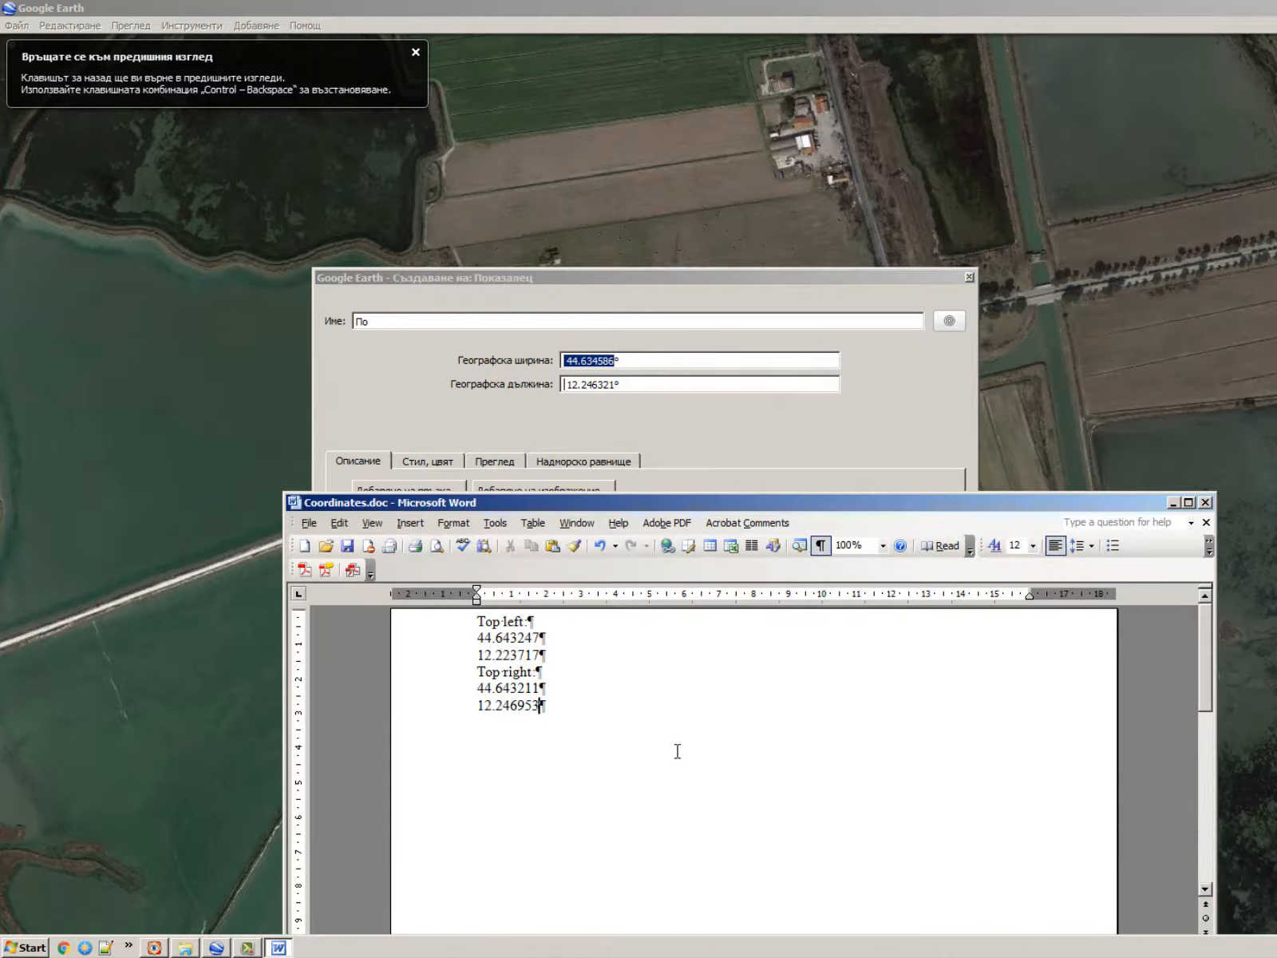
key("Return")
type("Bottom right:")
key("ctrl+v")
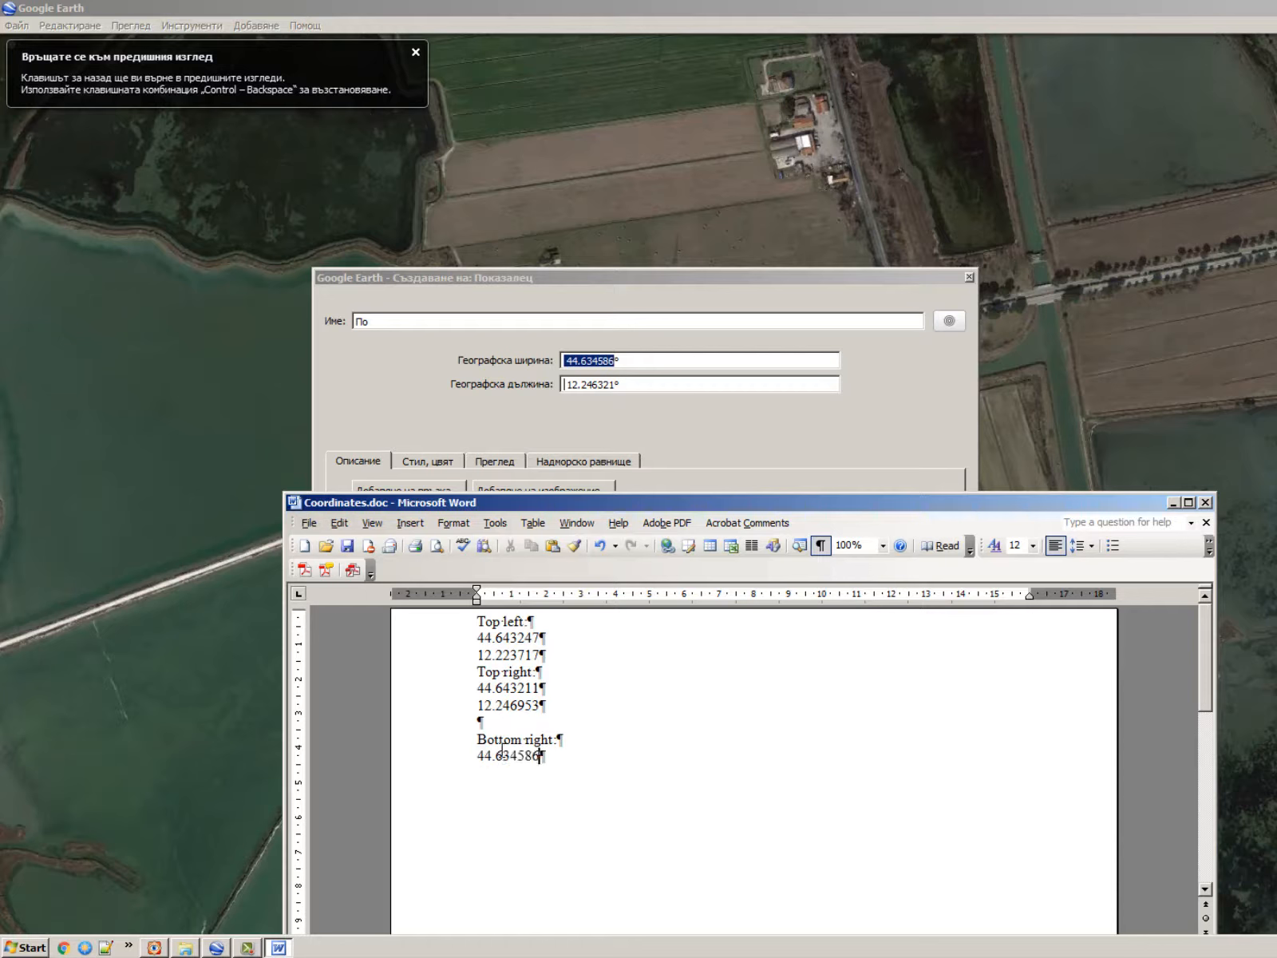
Copy the southeast placemark's longitude 12.246321 onto a new line below its latitude in Word.
left_click(613, 385)
left_click_drag(612, 385, 512, 395)
key("ctrl+c")
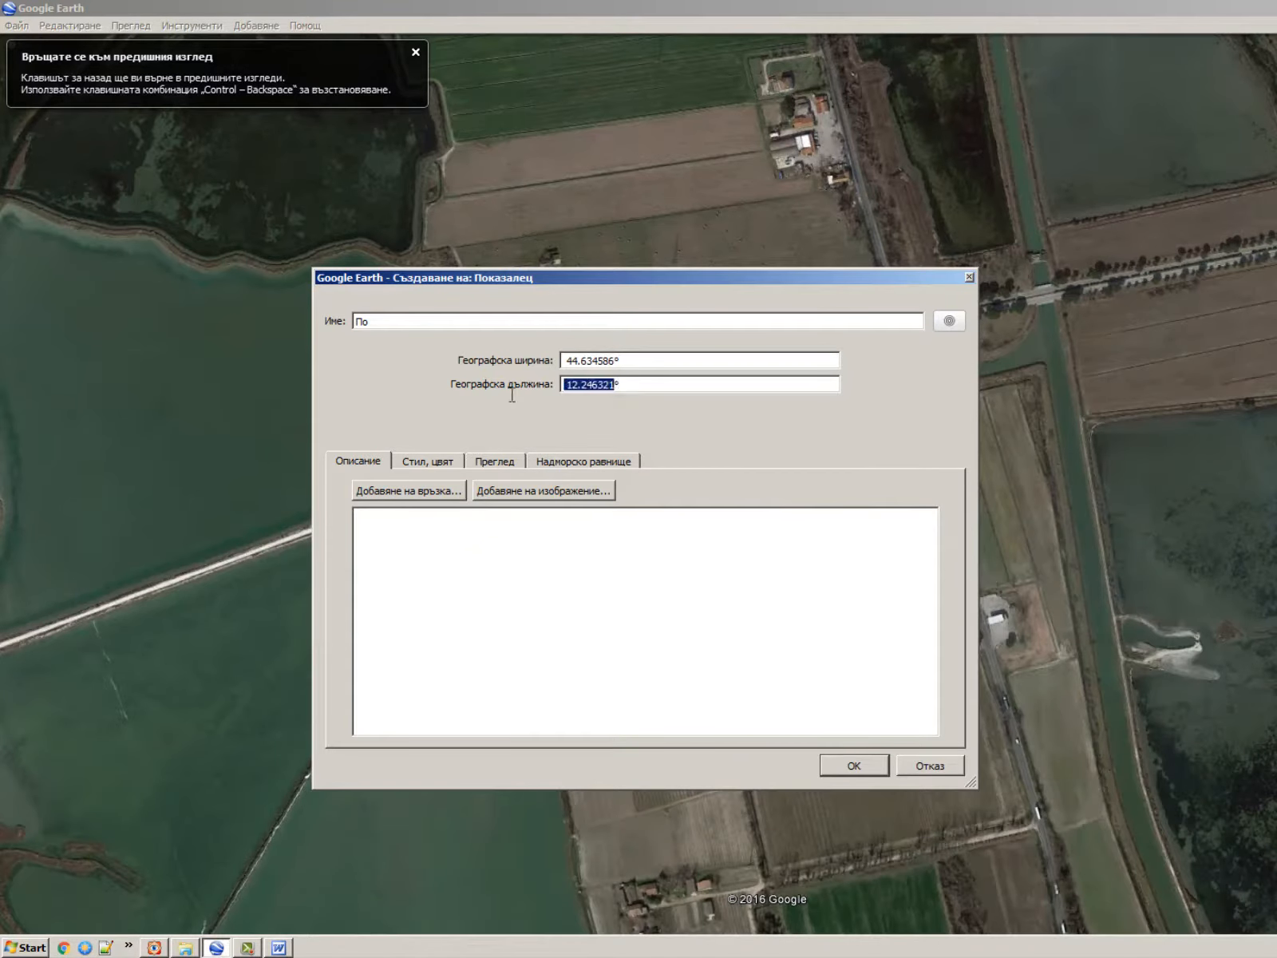
key("alt+Tab")
key("alt+Tab")
key("alt+Tab")
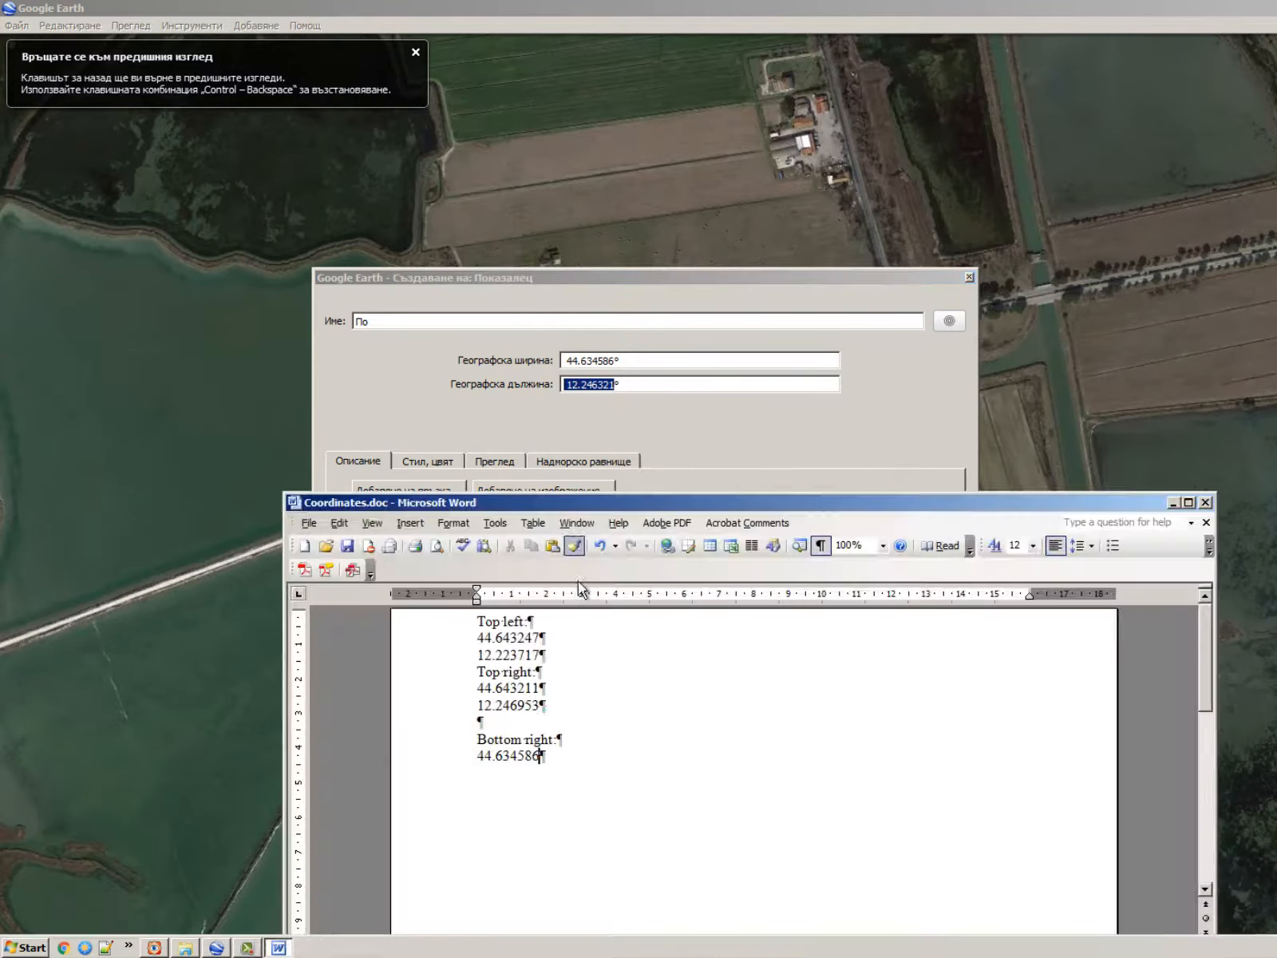
key("Return")
key("ctrl+v")
Save the southeast placemark in Google Earth, and reopen its properties to check them before confirming.
left_click(747, 413)
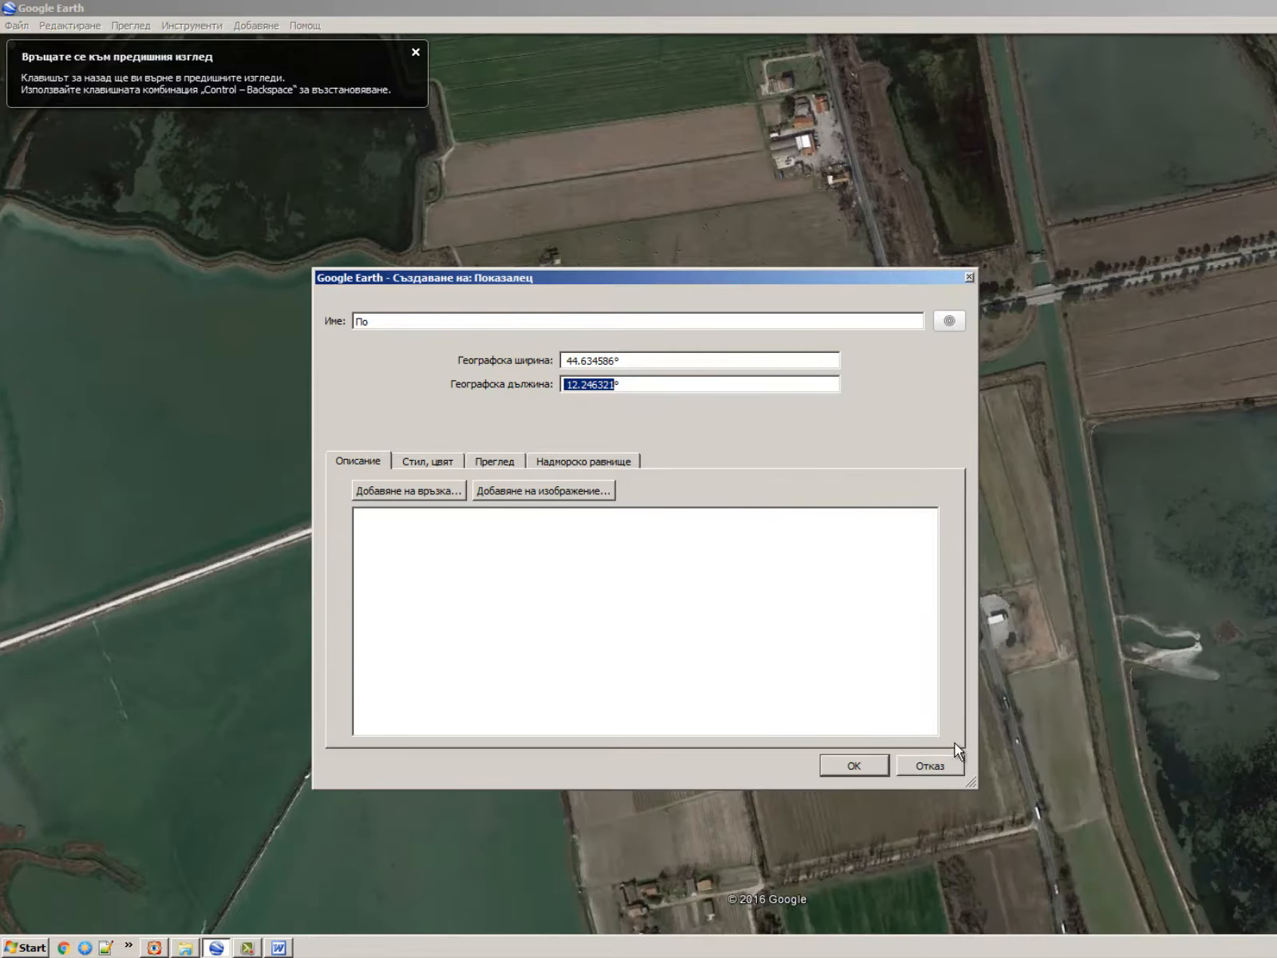
left_click(852, 766)
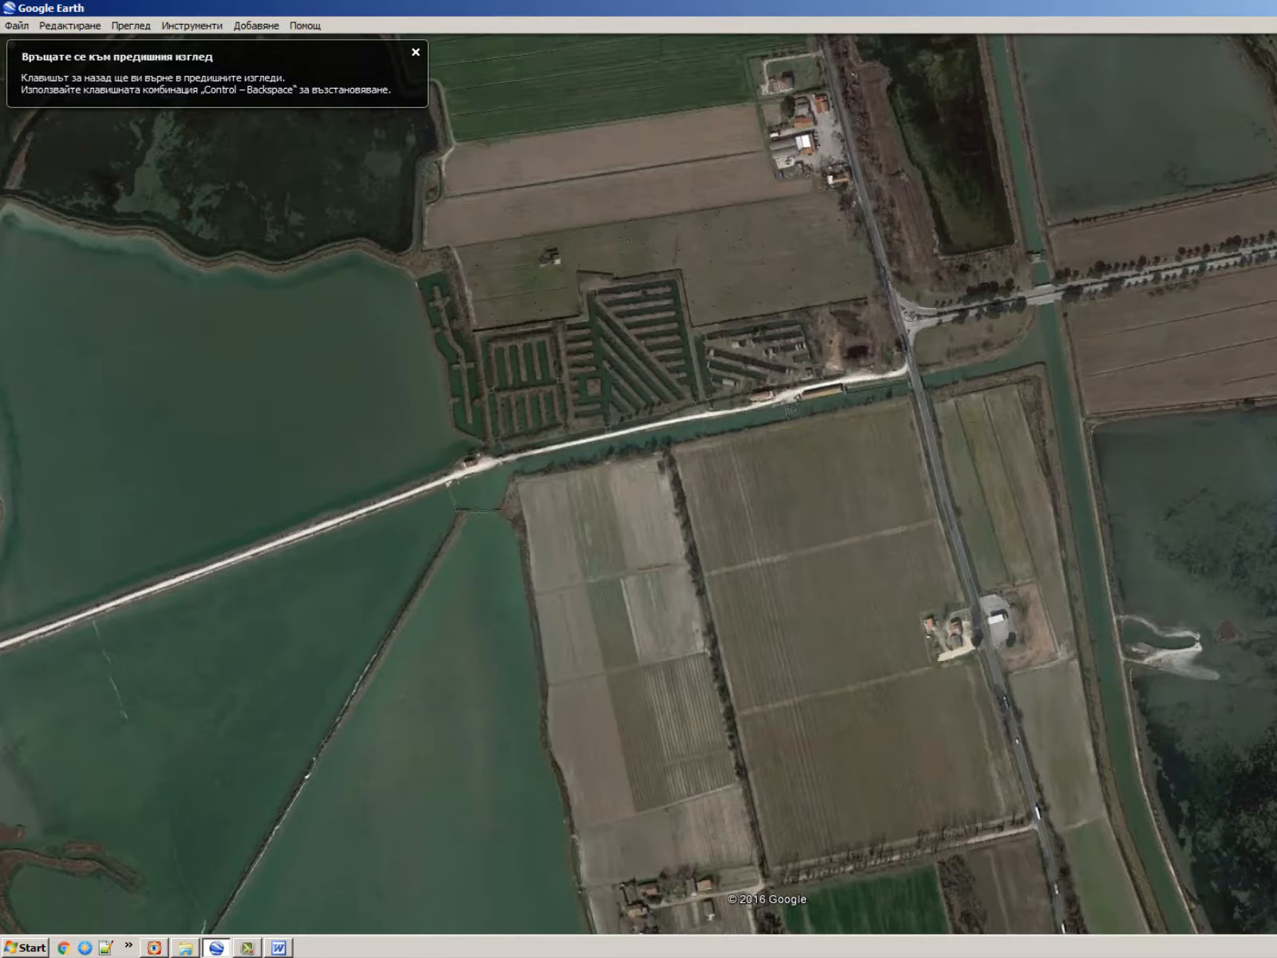
right_click(1241, 622)
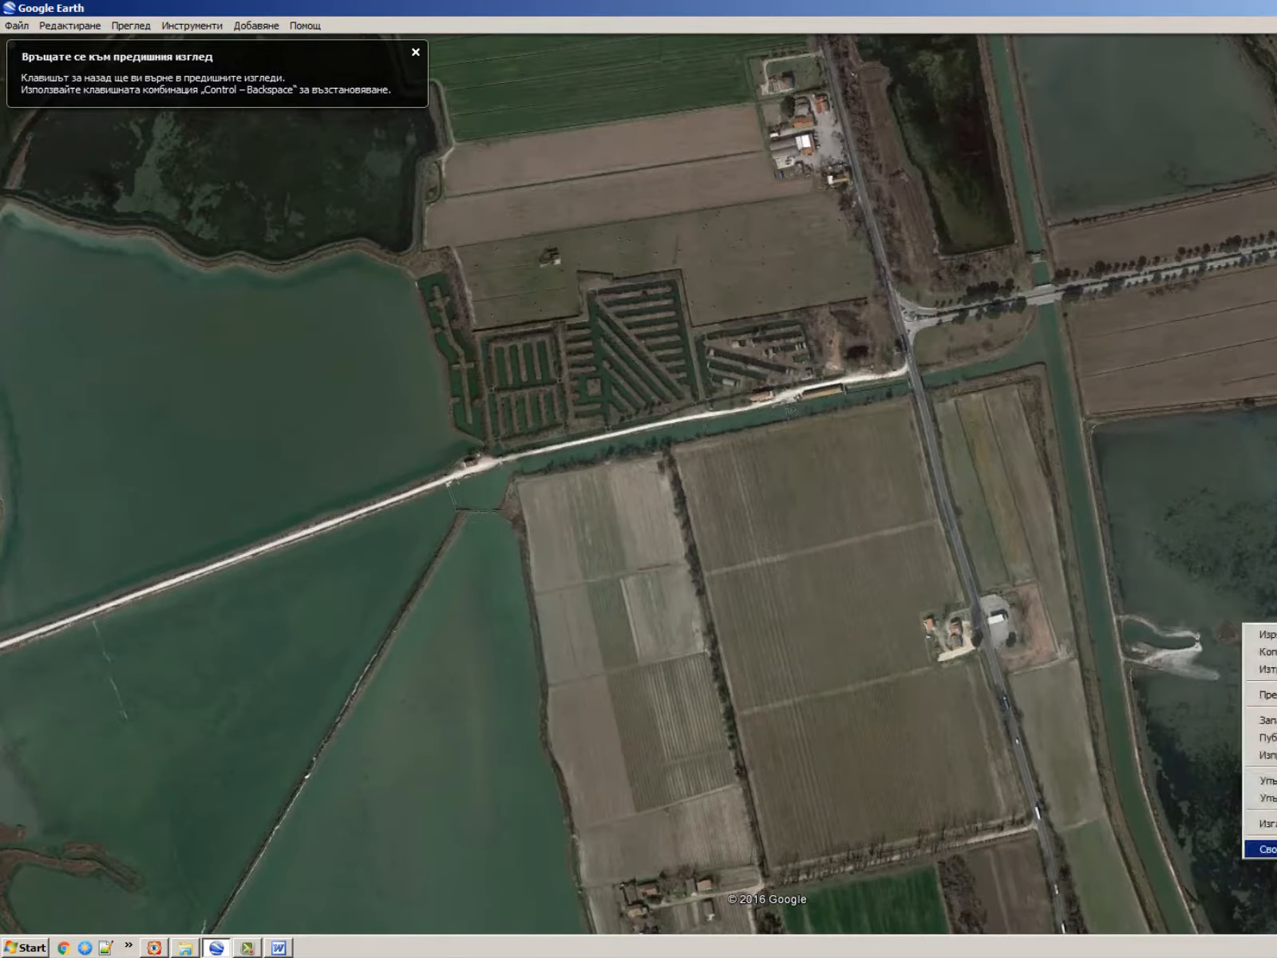
left_click(1261, 848)
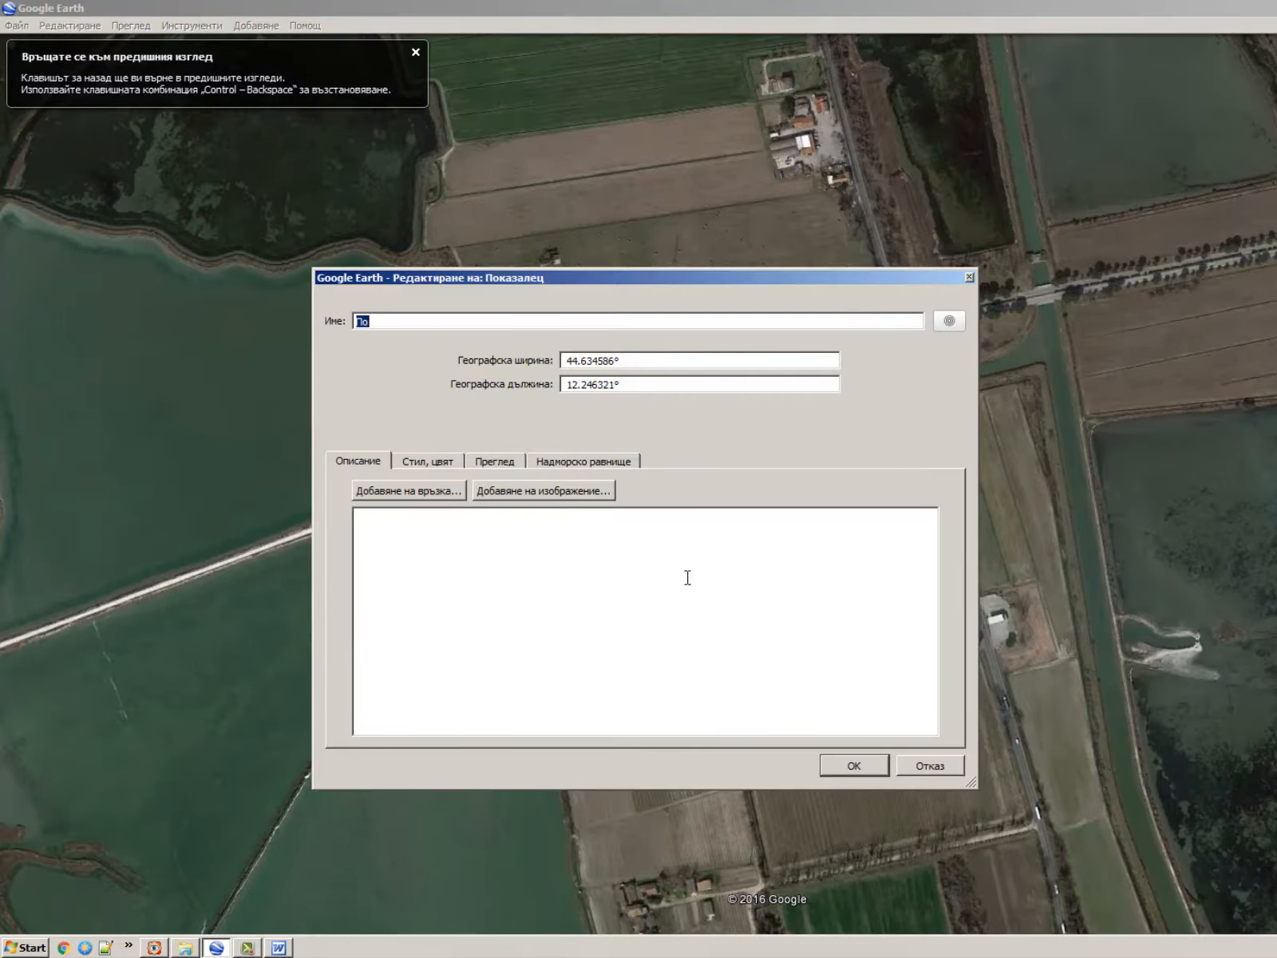
left_click(887, 769)
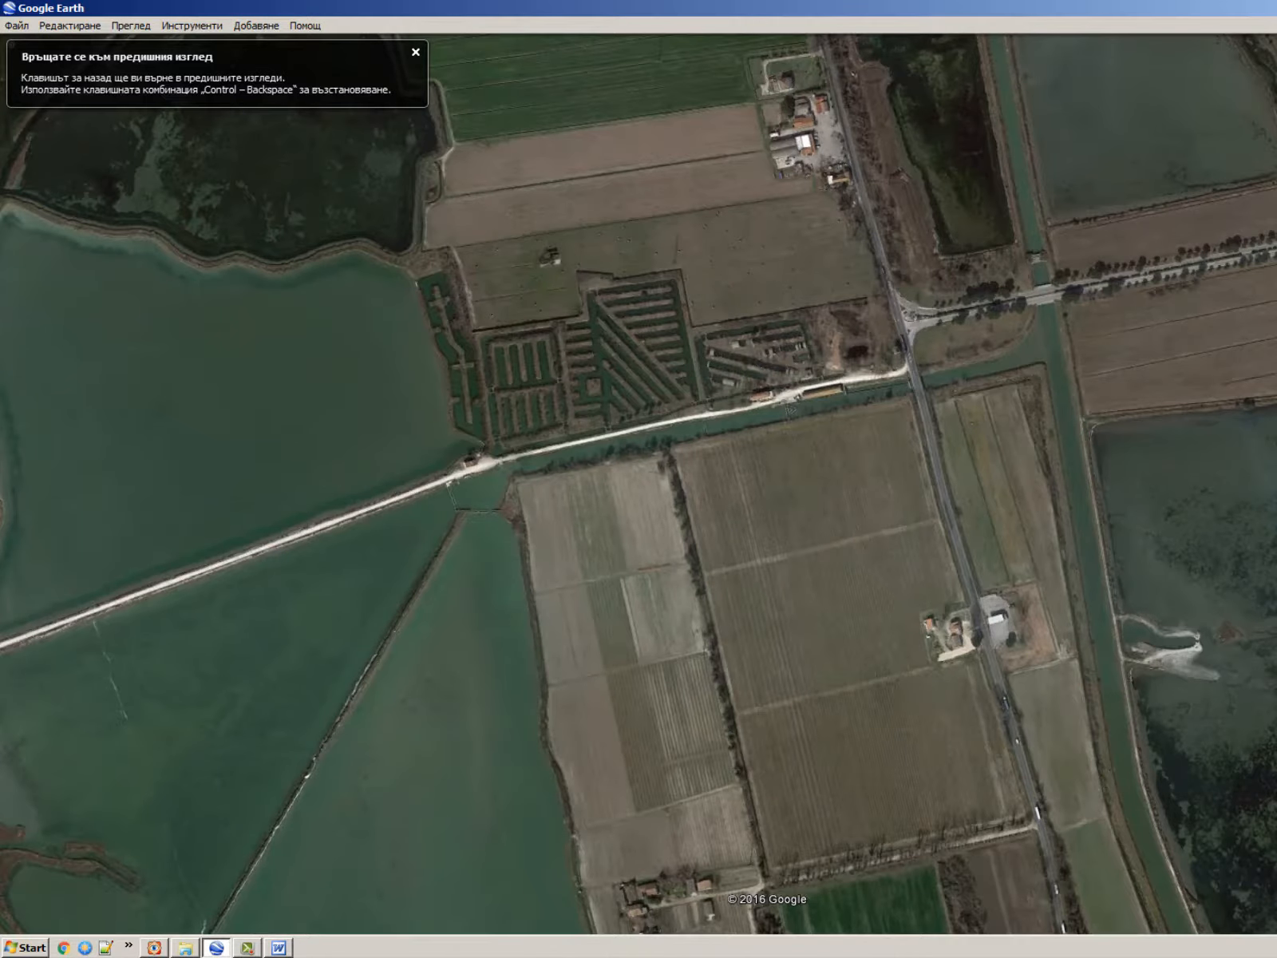
Create a placemark near the southwest corner of the map view at 44.634799, 12.224593 and clear its name.
key("ctrl+shift+p")
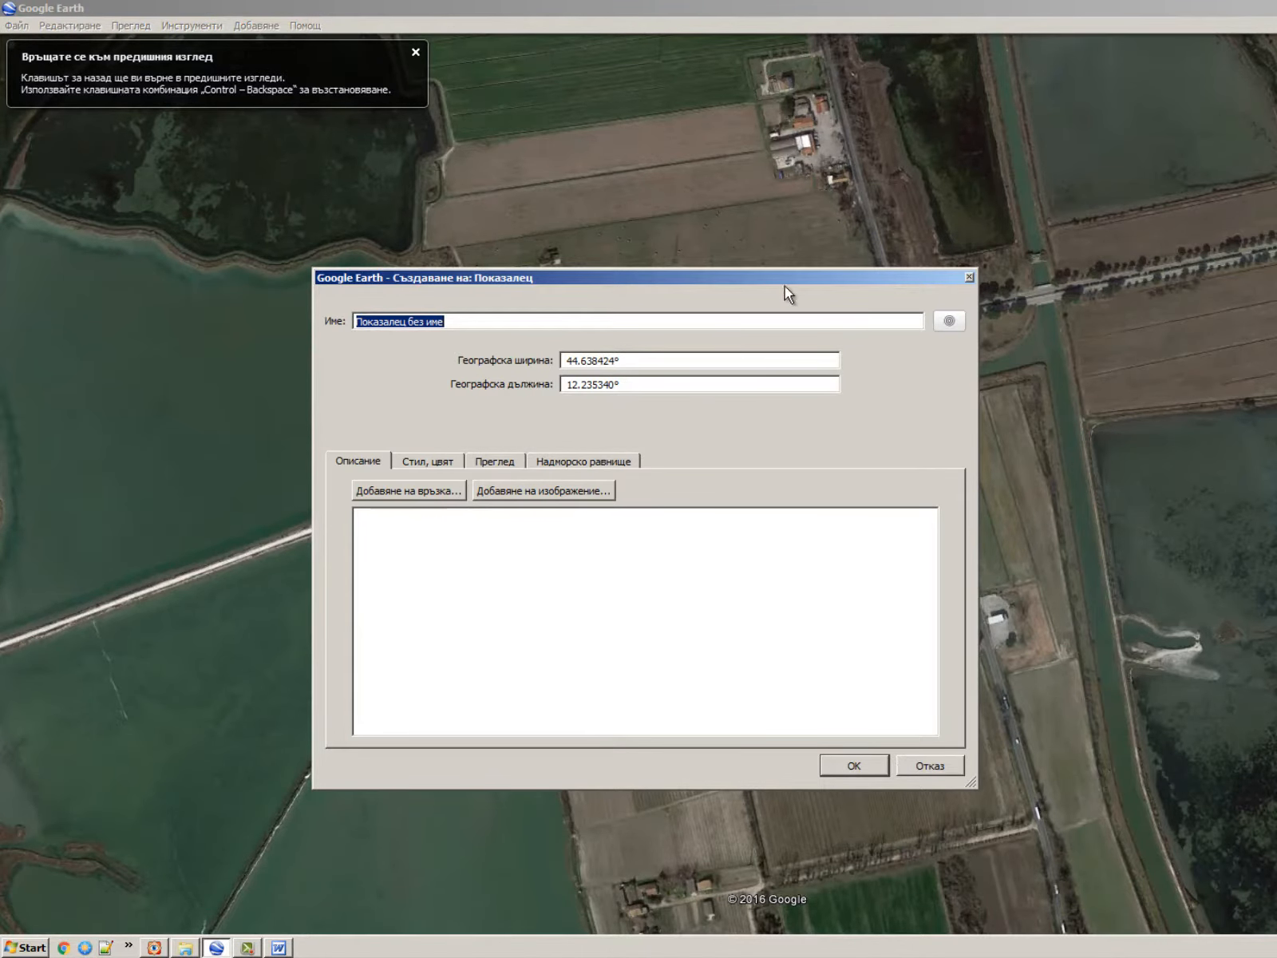
left_click_drag(784, 286, 1275, 263)
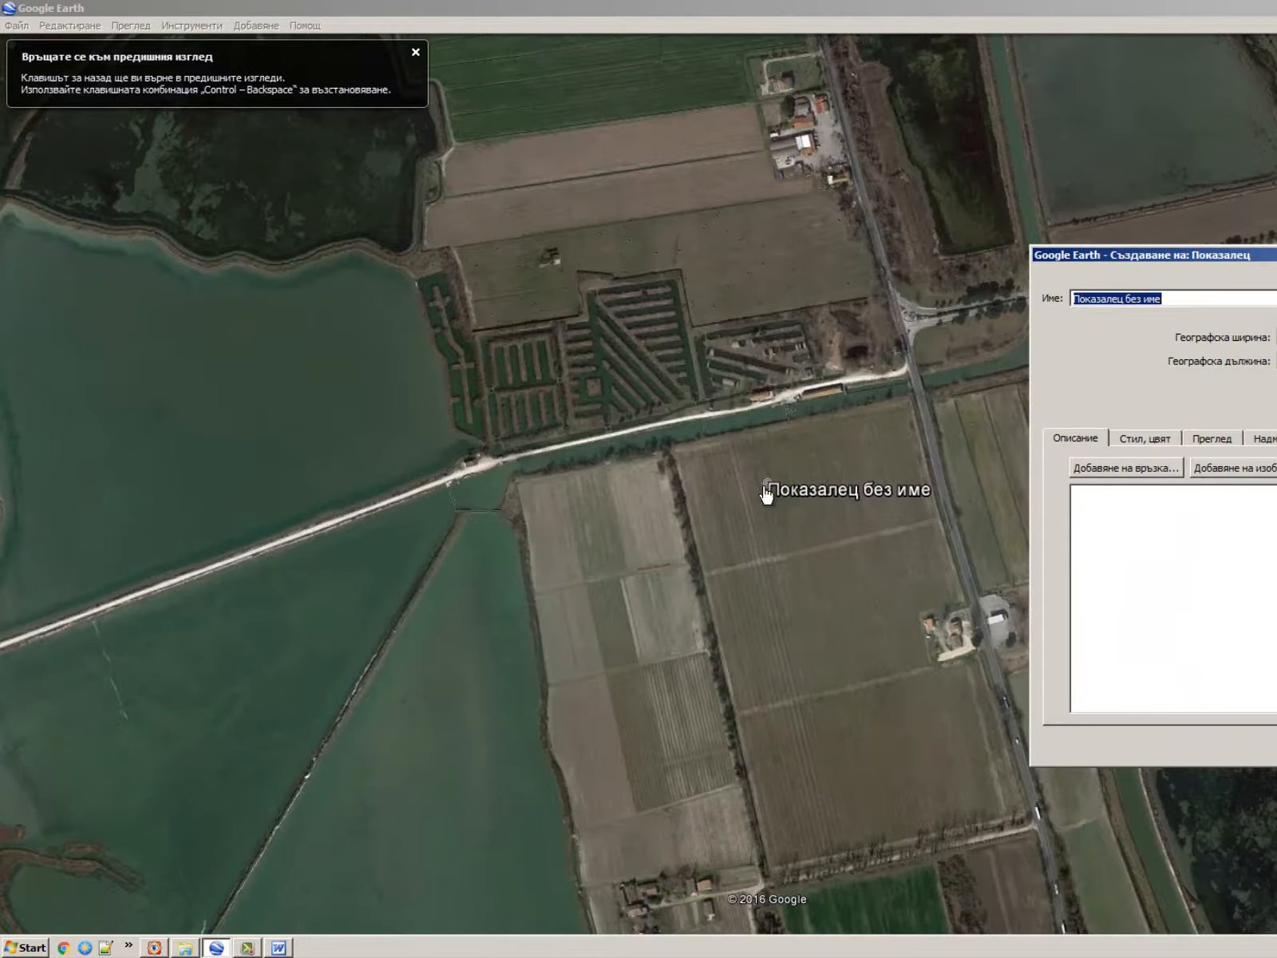
left_click_drag(766, 484, 24, 848)
left_click_drag(28, 844, 26, 841)
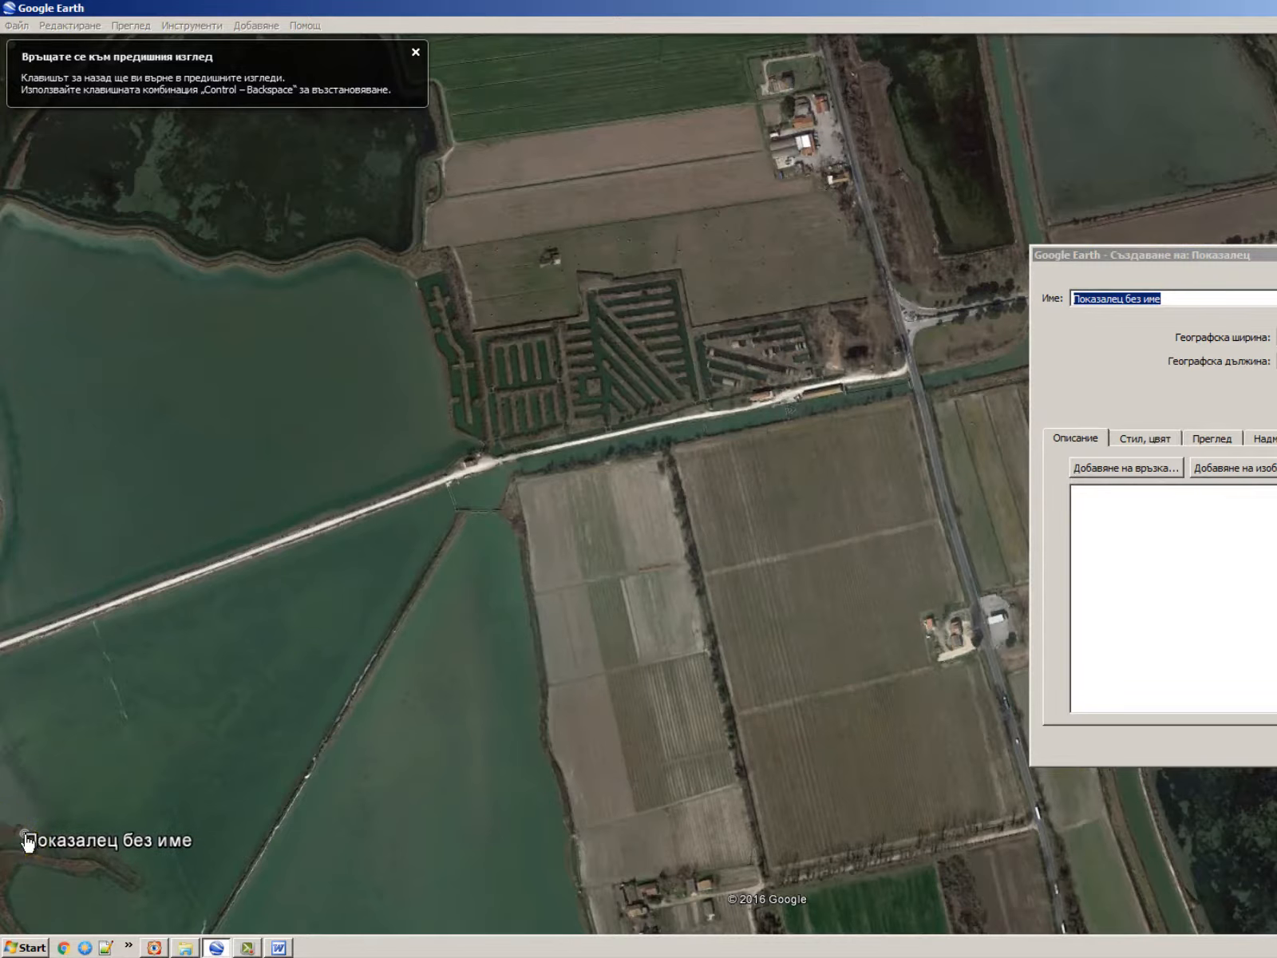
key("BackSpace")
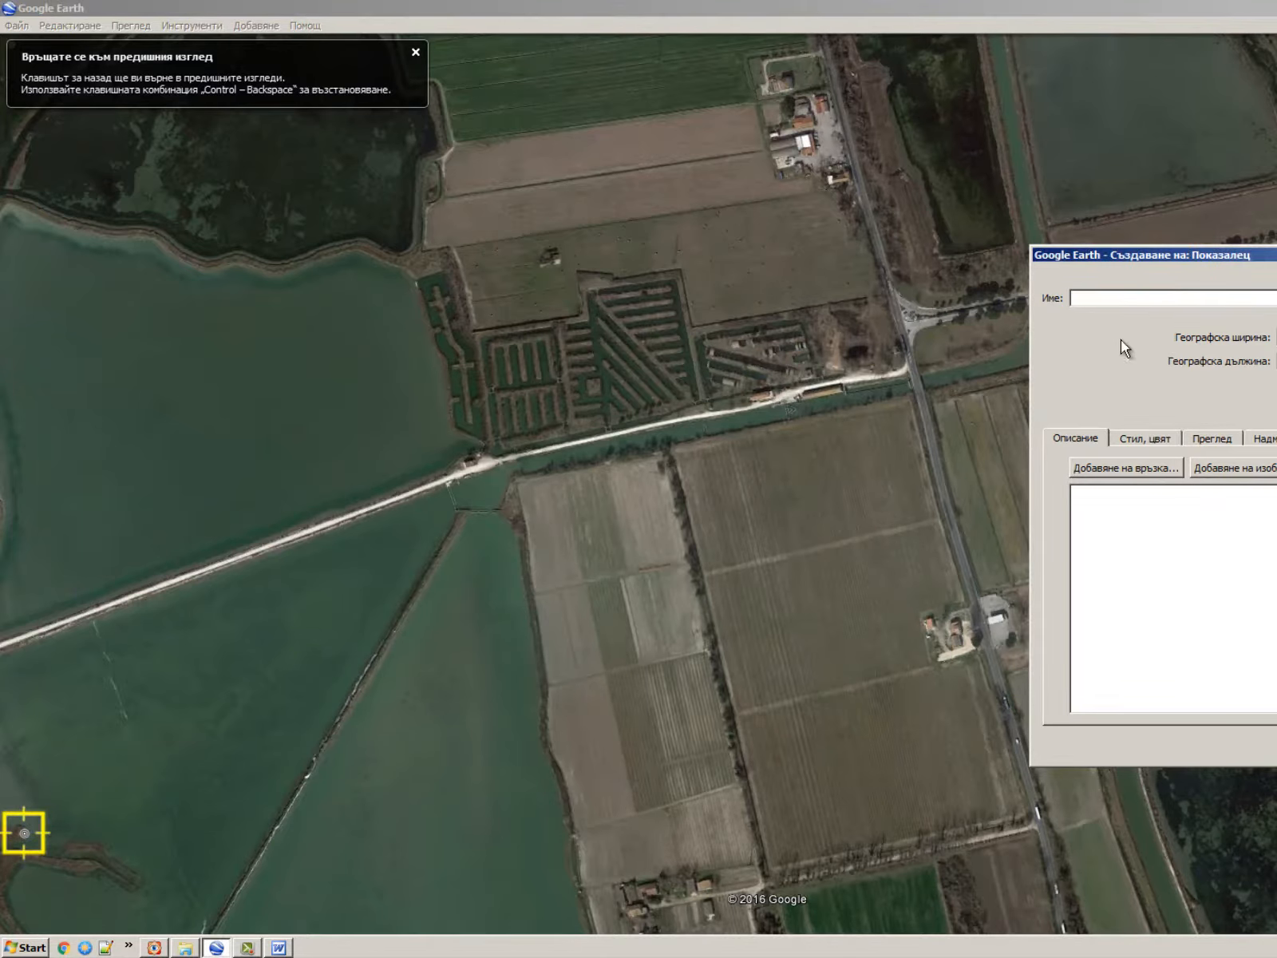
Add a "Bottom left:" heading after a blank line in the Word document and enter the latitude 44.634799 below it.
key("alt+Tab")
key("alt+Tab")
key("alt+Tab")
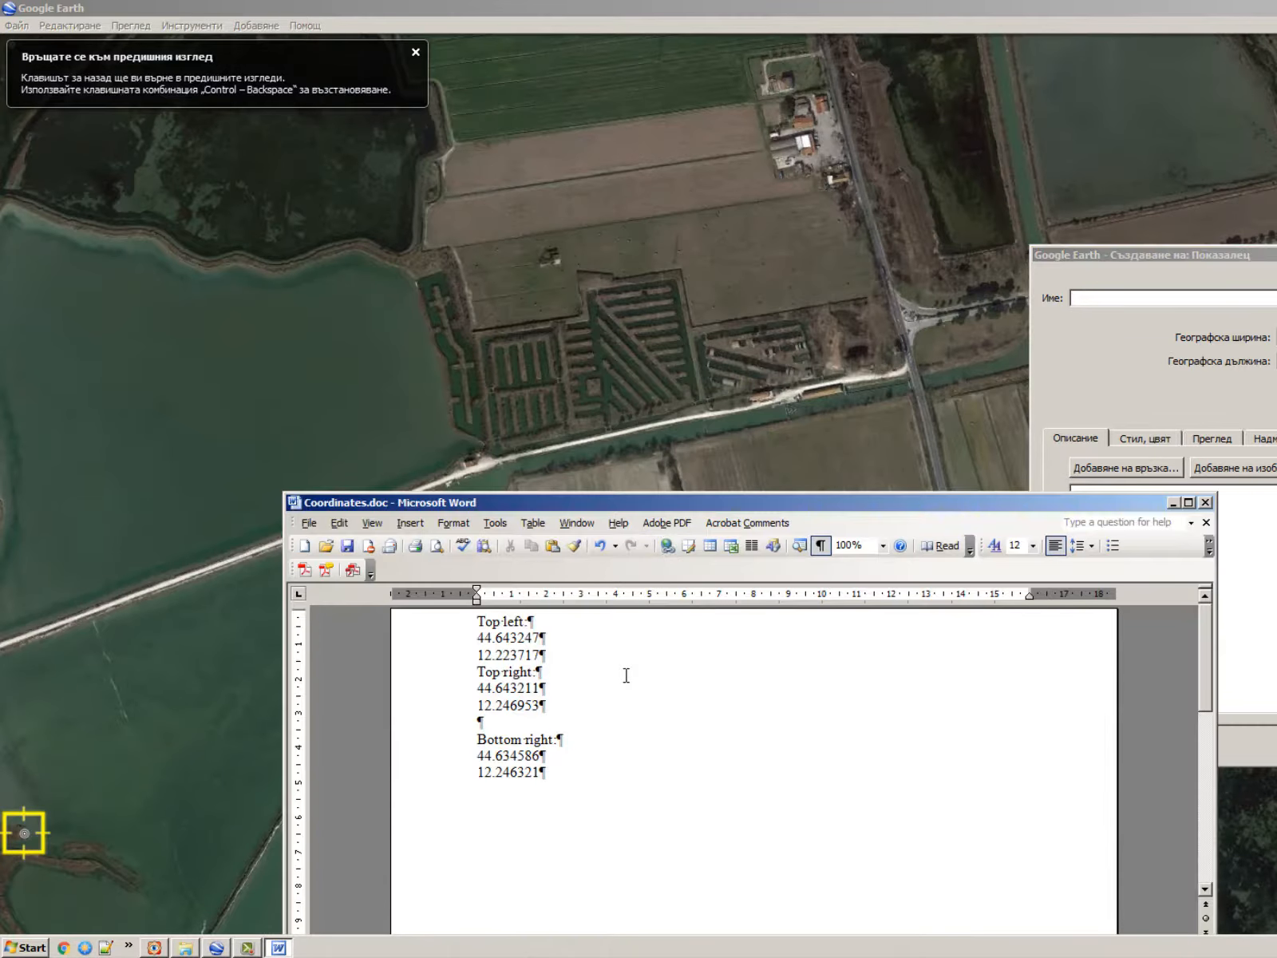
key("Return")
type("Bottom left:")
key("Return")
type("44.634799")
Add the longitude 12.224593 below the Bottom left latitude in Word, and insert a blank line above the Top right heading.
key("alt+Tab")
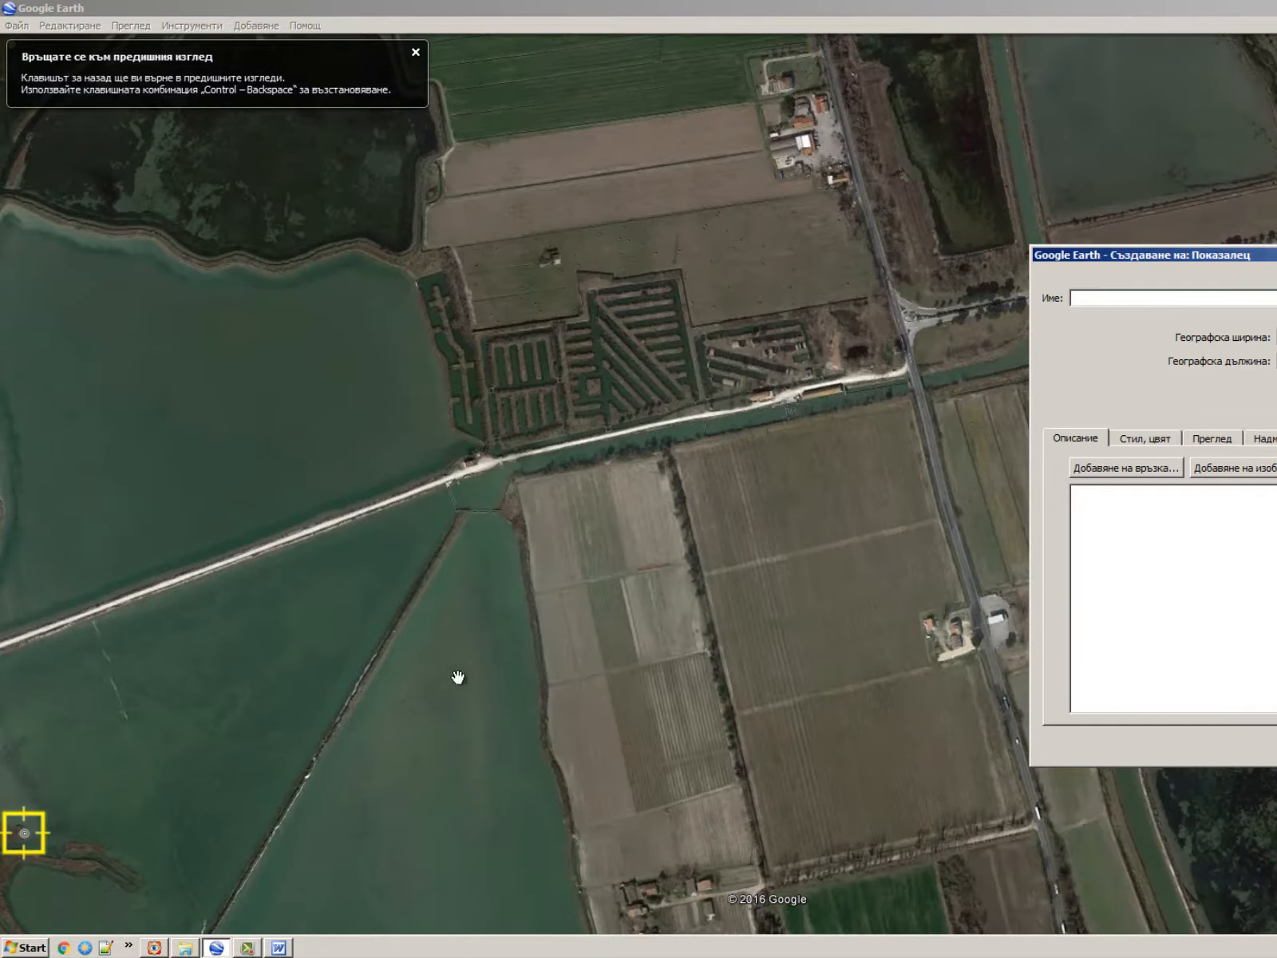
key("alt+Tab")
key("alt+Tab")
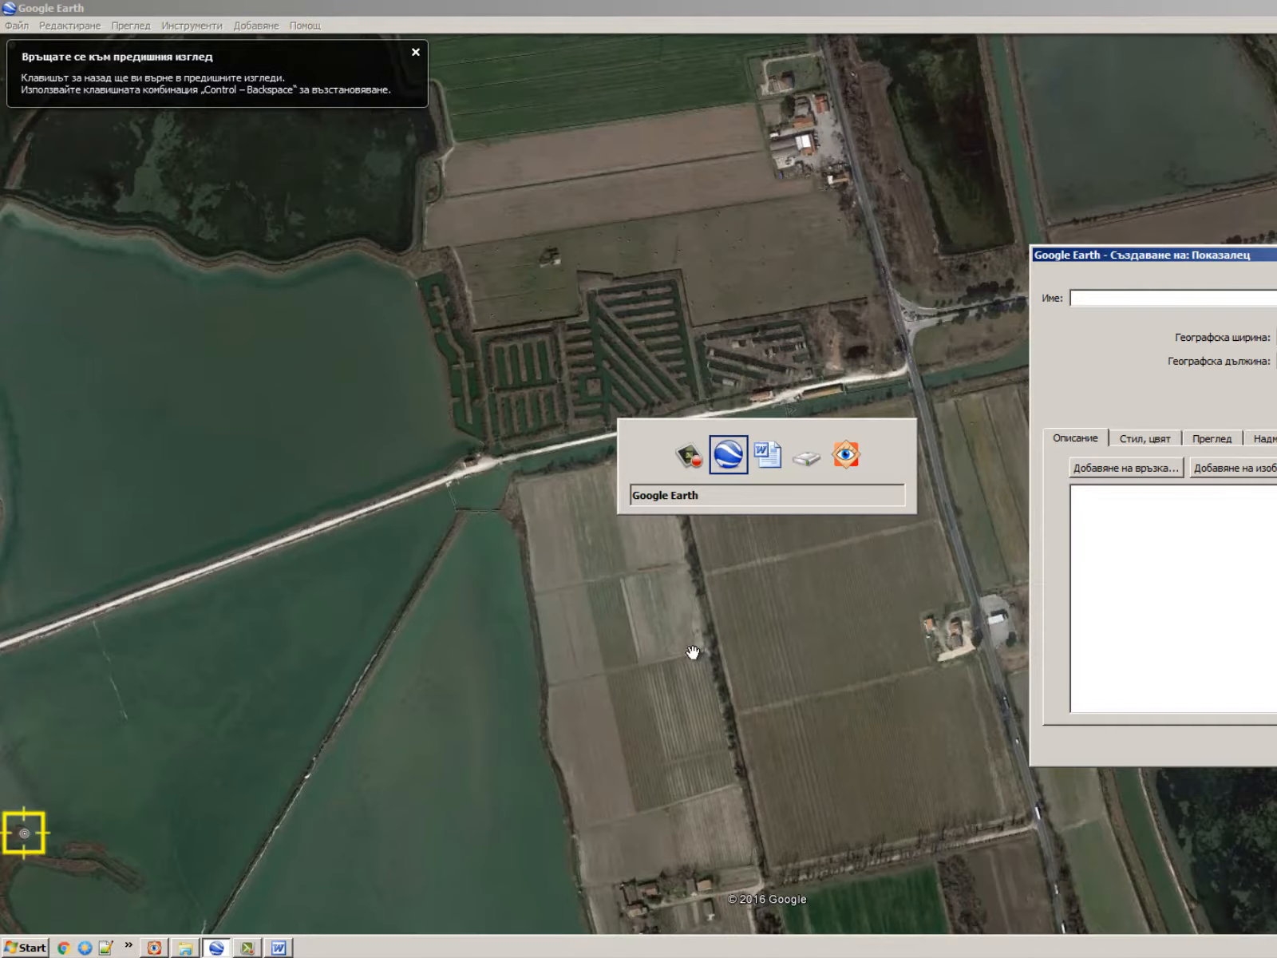
key("alt+Tab")
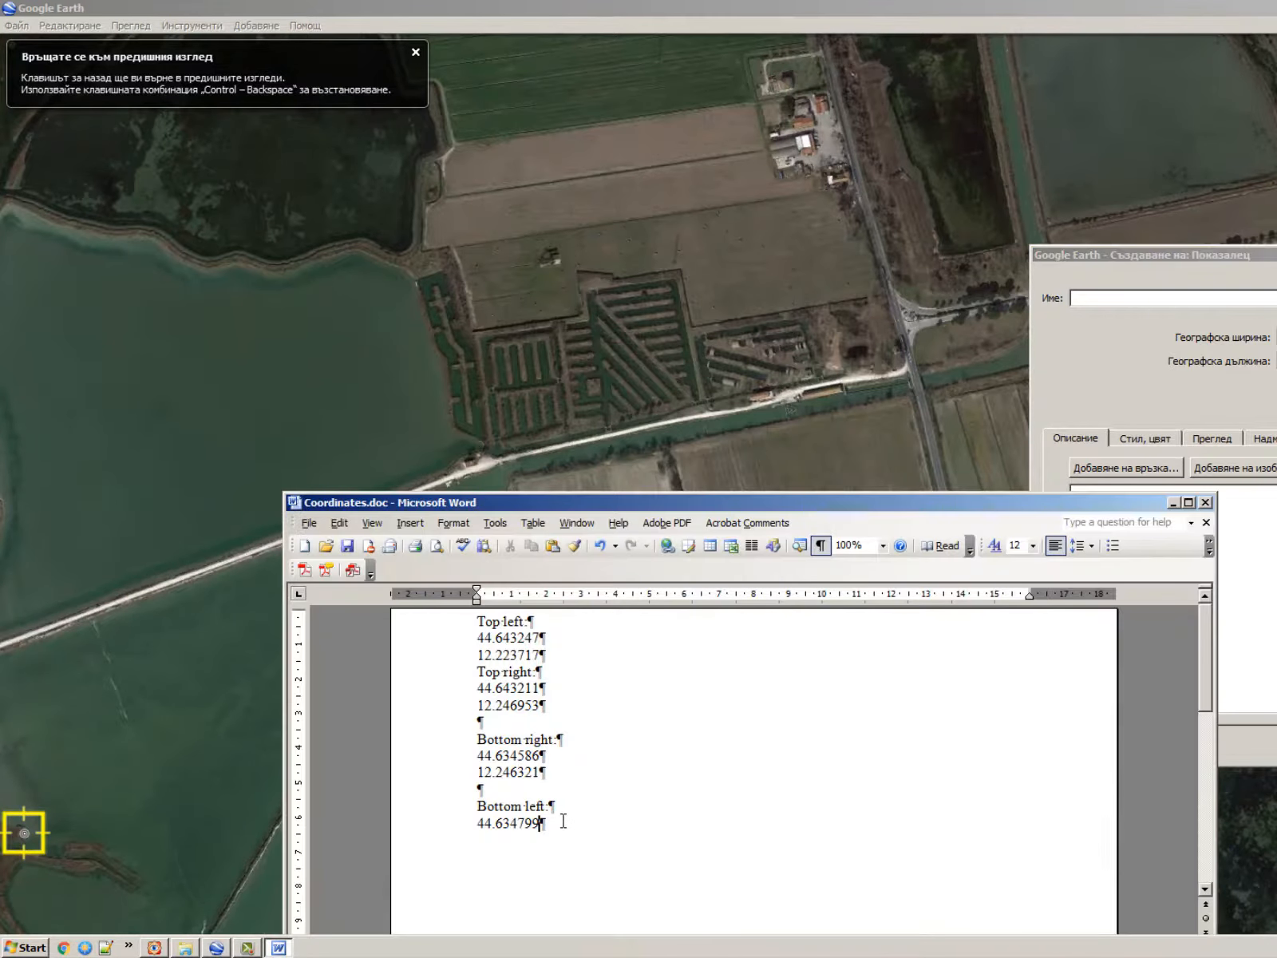
key("Return")
type("12.224593")
key("Return")
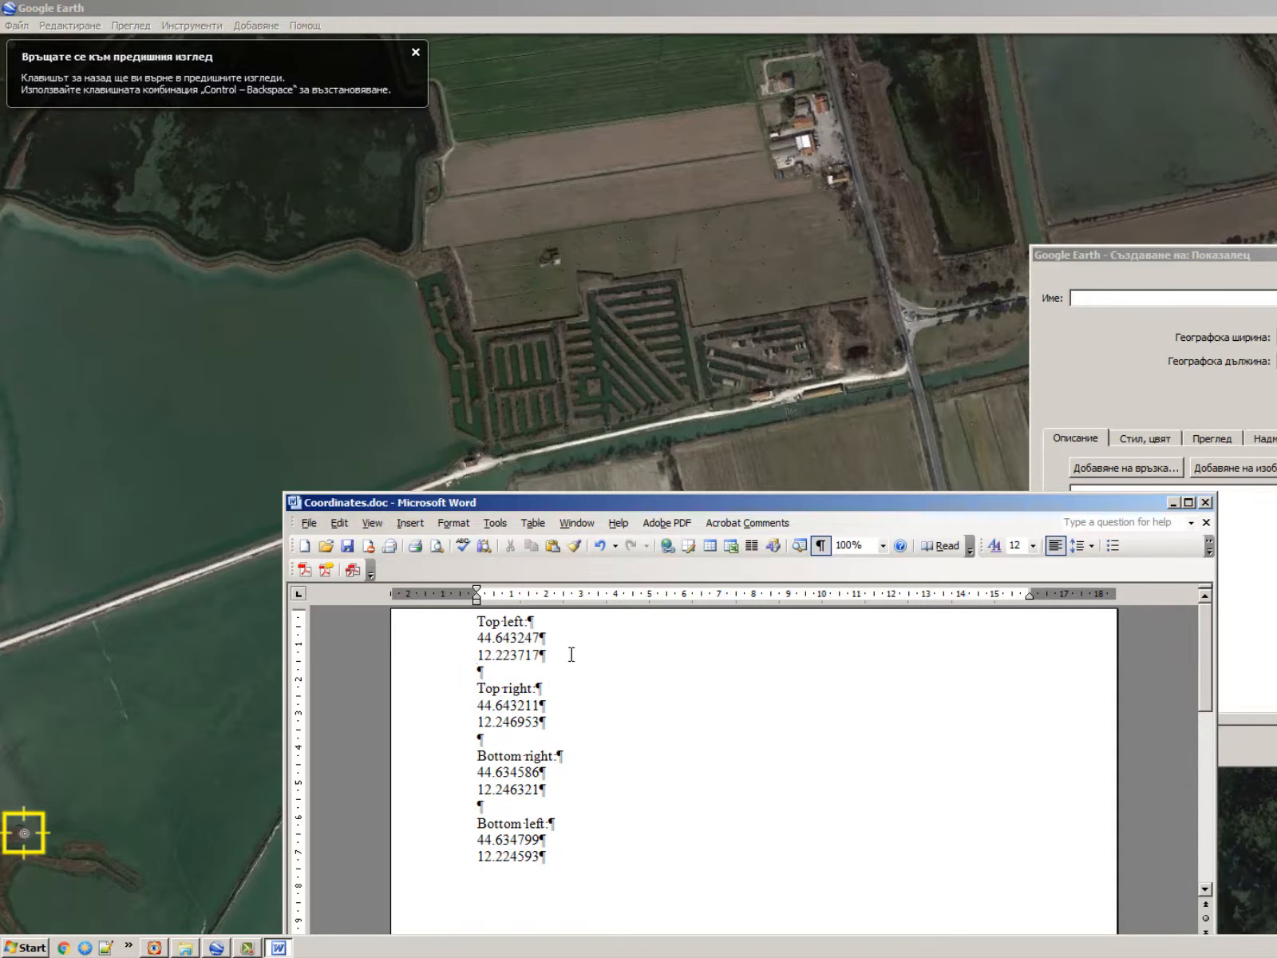
Make the four headings Top left, Top right, Bottom right and Bottom left bold in the Word document.
left_click_drag(551, 622, 428, 628)
key("ctrl+b")
left_click(400, 687)
key("ctrl+b")
triple_click(585, 759)
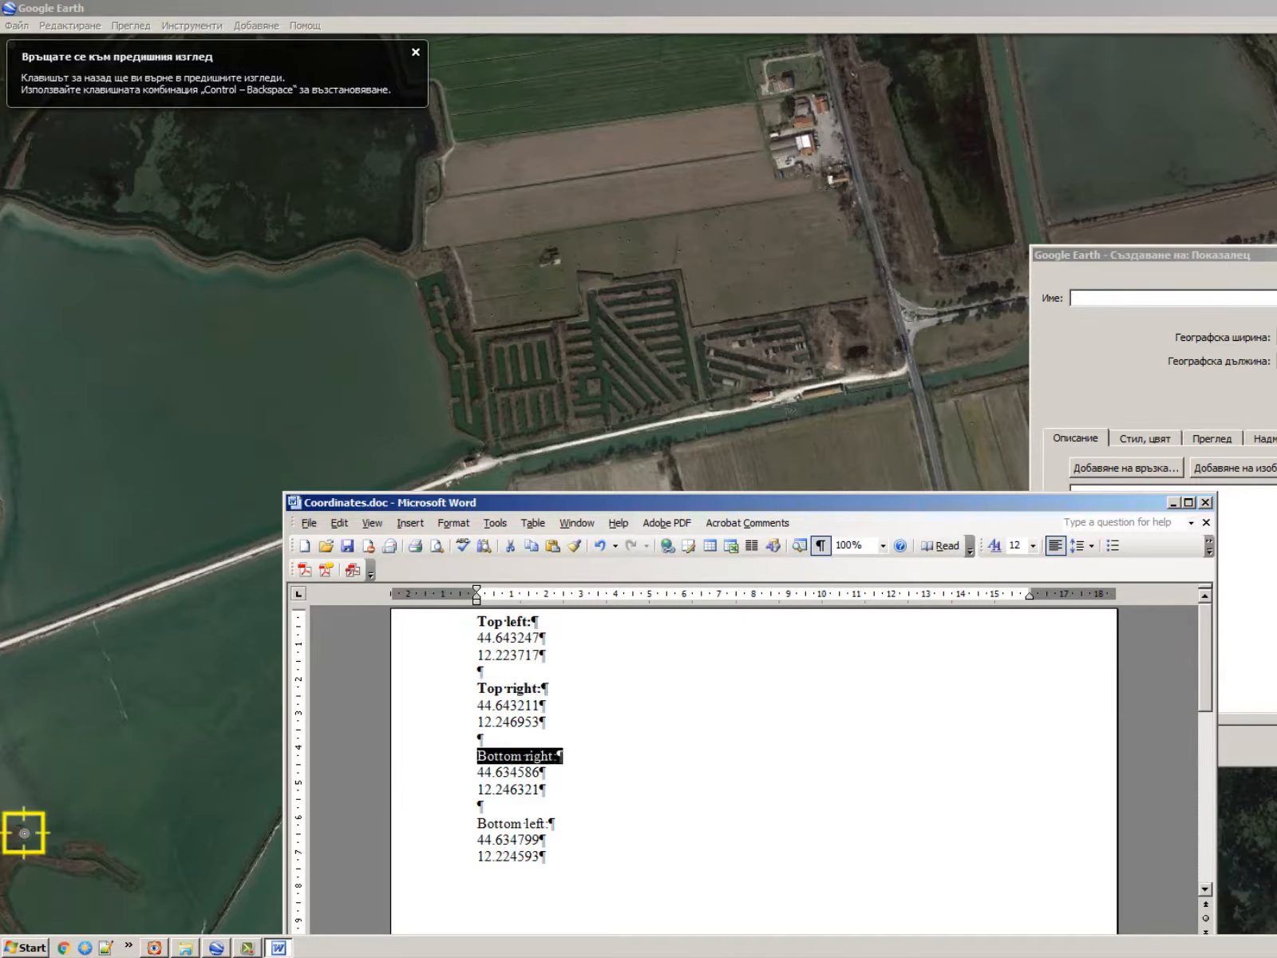
key("ctrl+b")
triple_click(576, 822)
key("ctrl+b")
left_click(627, 727)
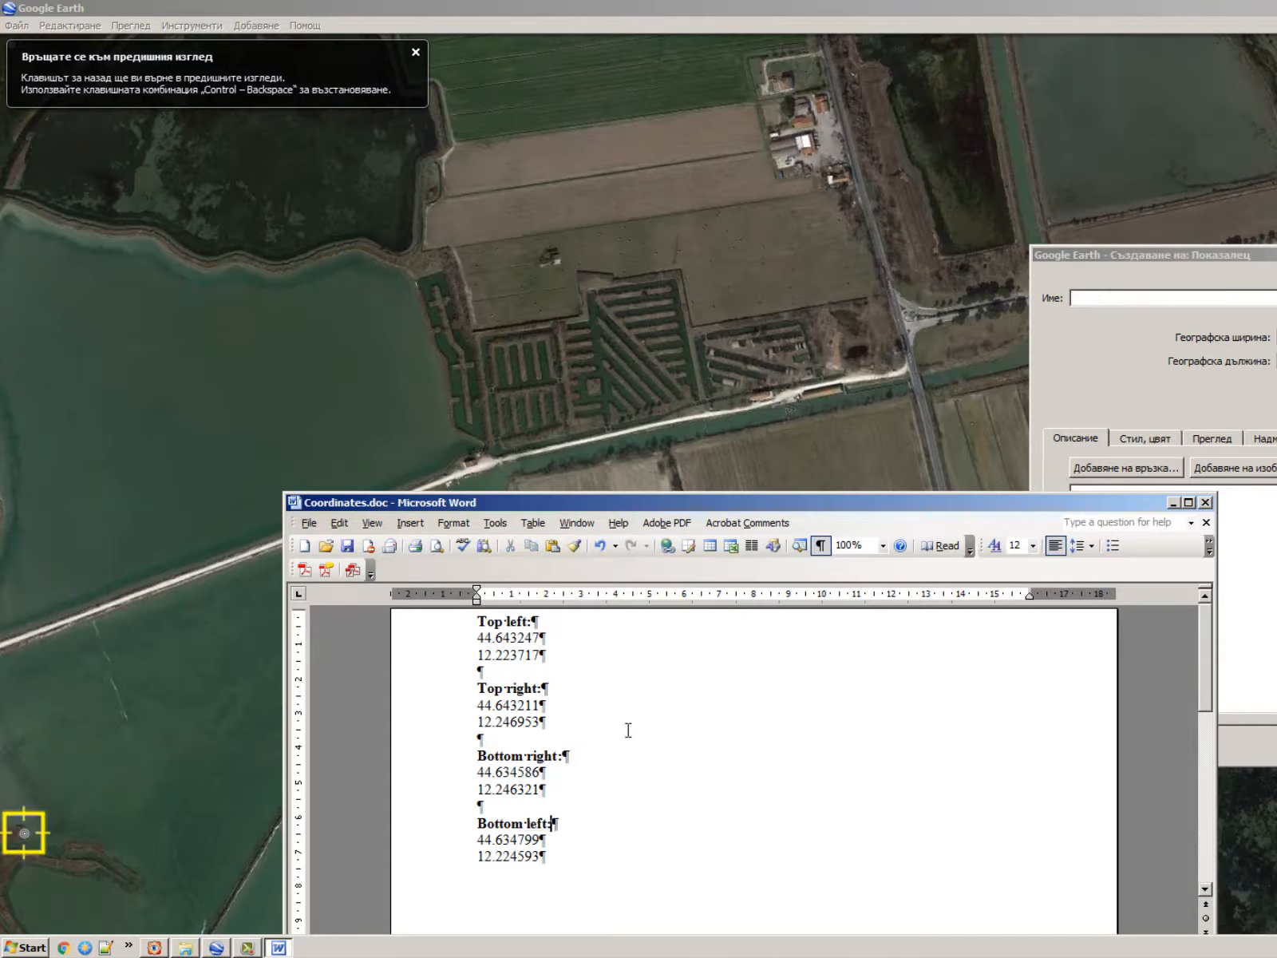
Return to Google Earth, close the new southwest placemark's dialog without saving, and dismiss the previous-view notice.
left_click(1173, 503)
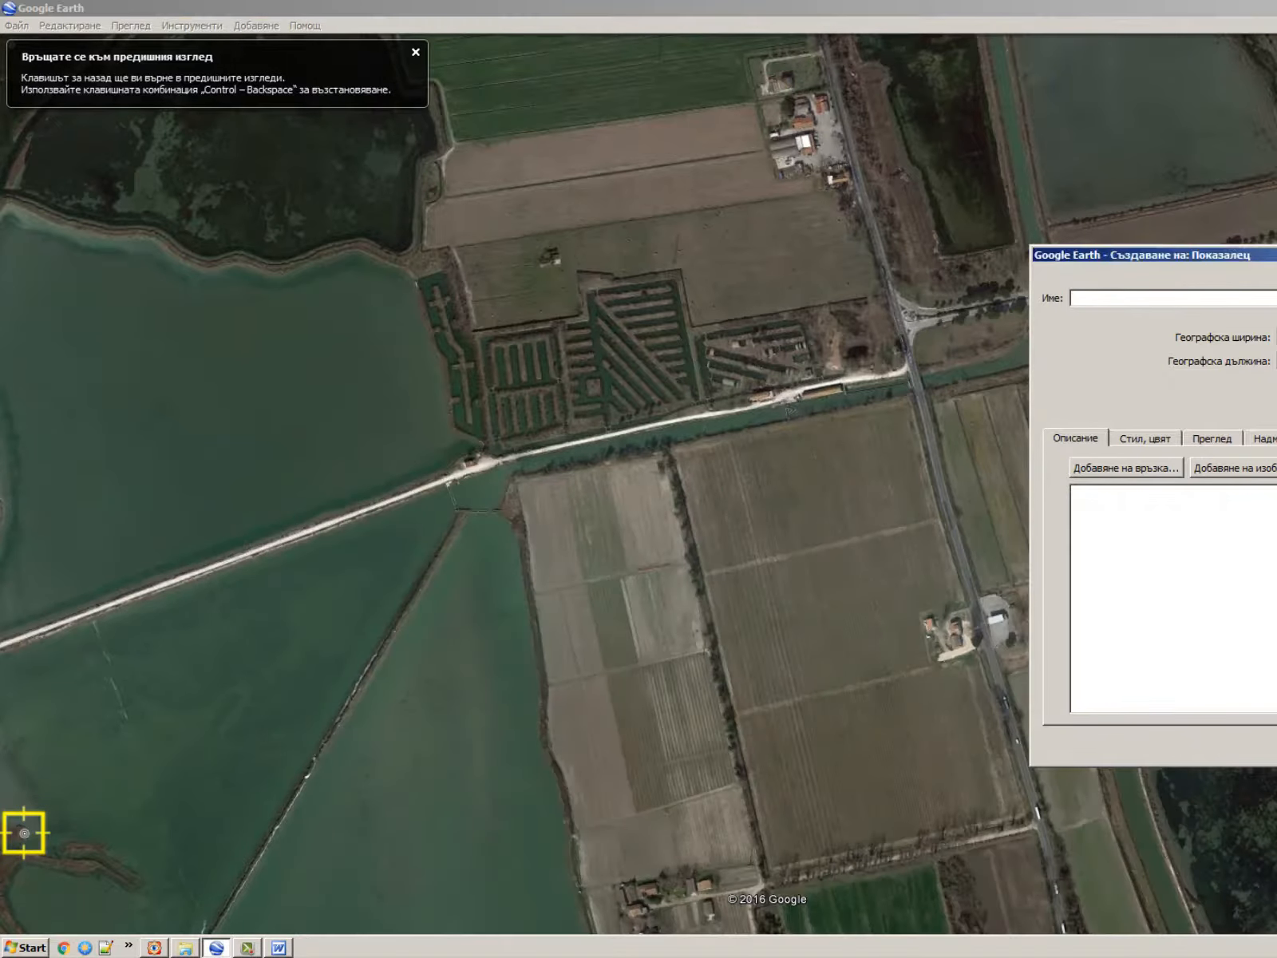
left_click_drag(1219, 256, 972, 255)
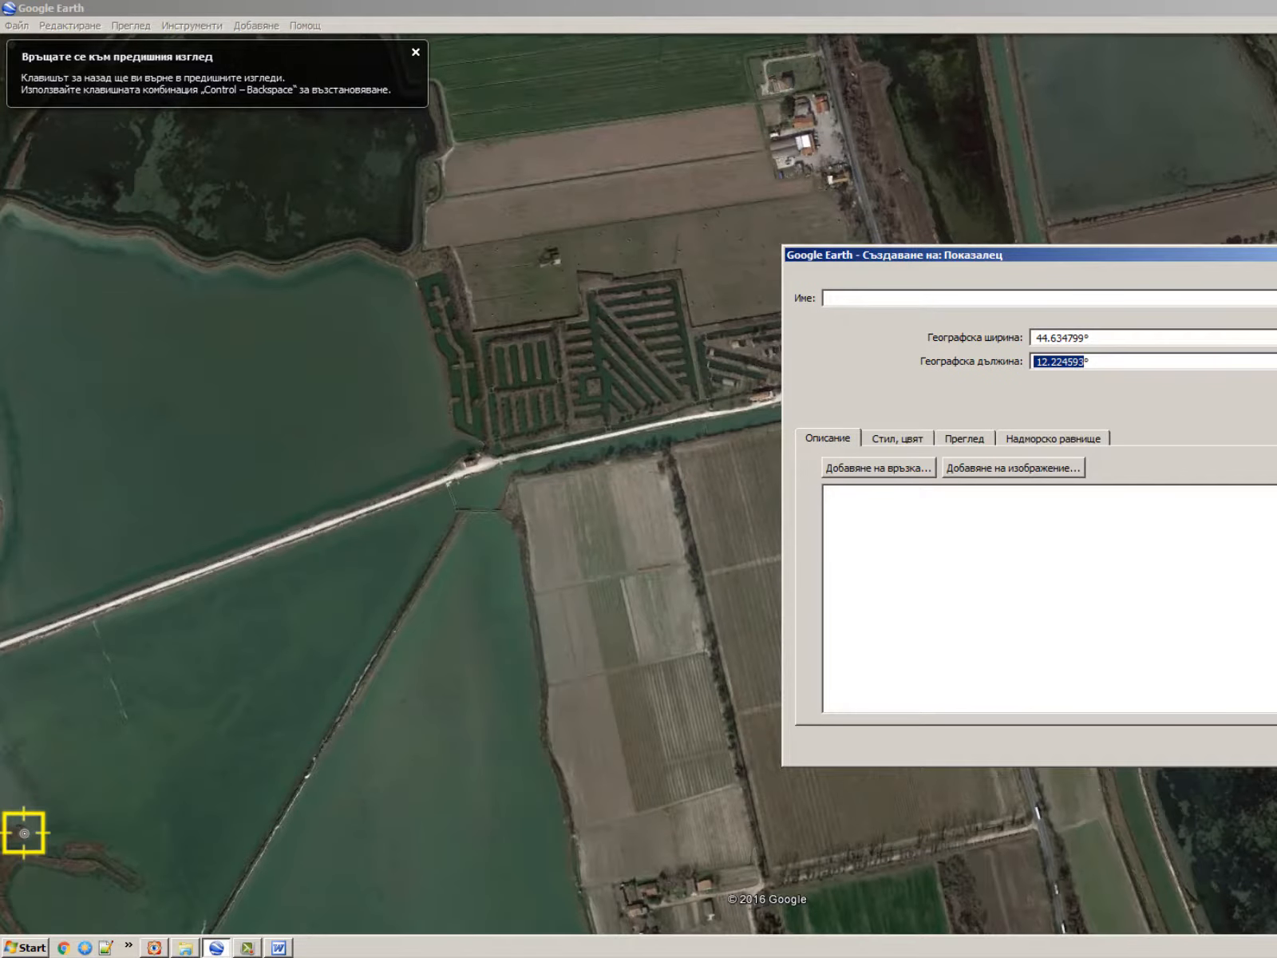
left_click(1197, 257)
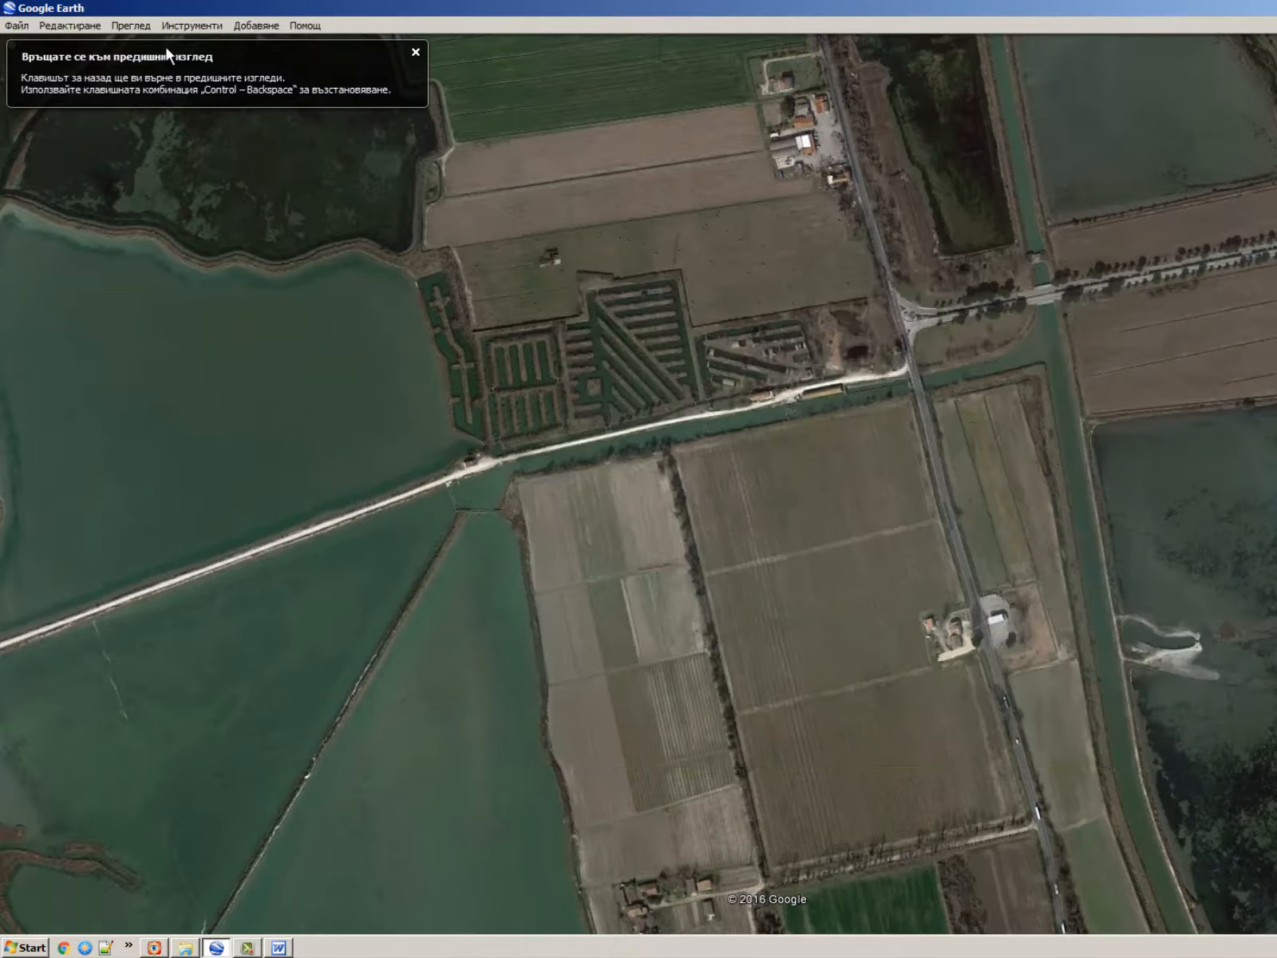
left_click(415, 52)
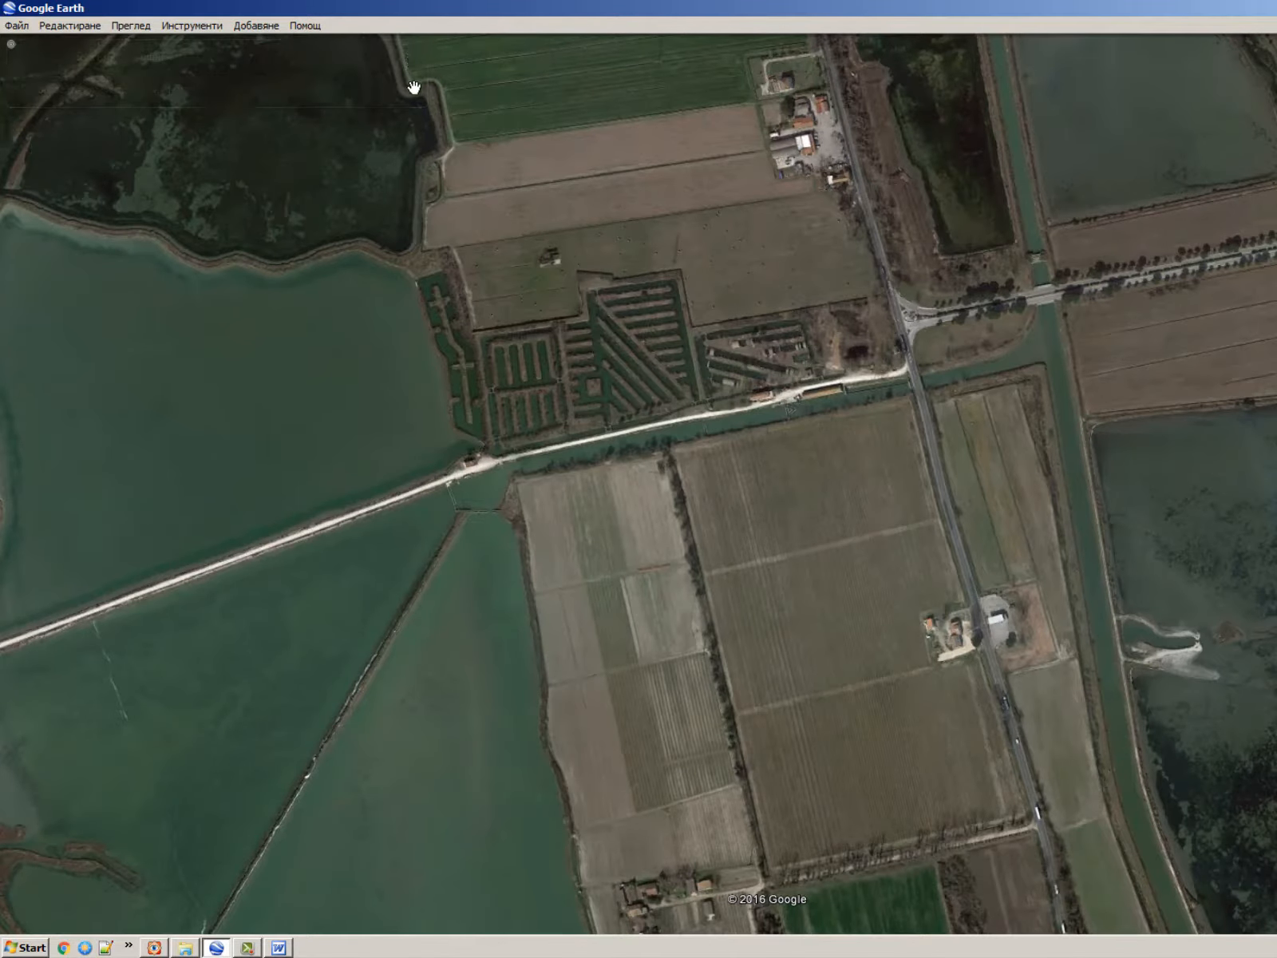
Create a placemark near the map view's southwest corner at 44.634789, 12.224488 and clear its name.
key("ctrl+shift+p")
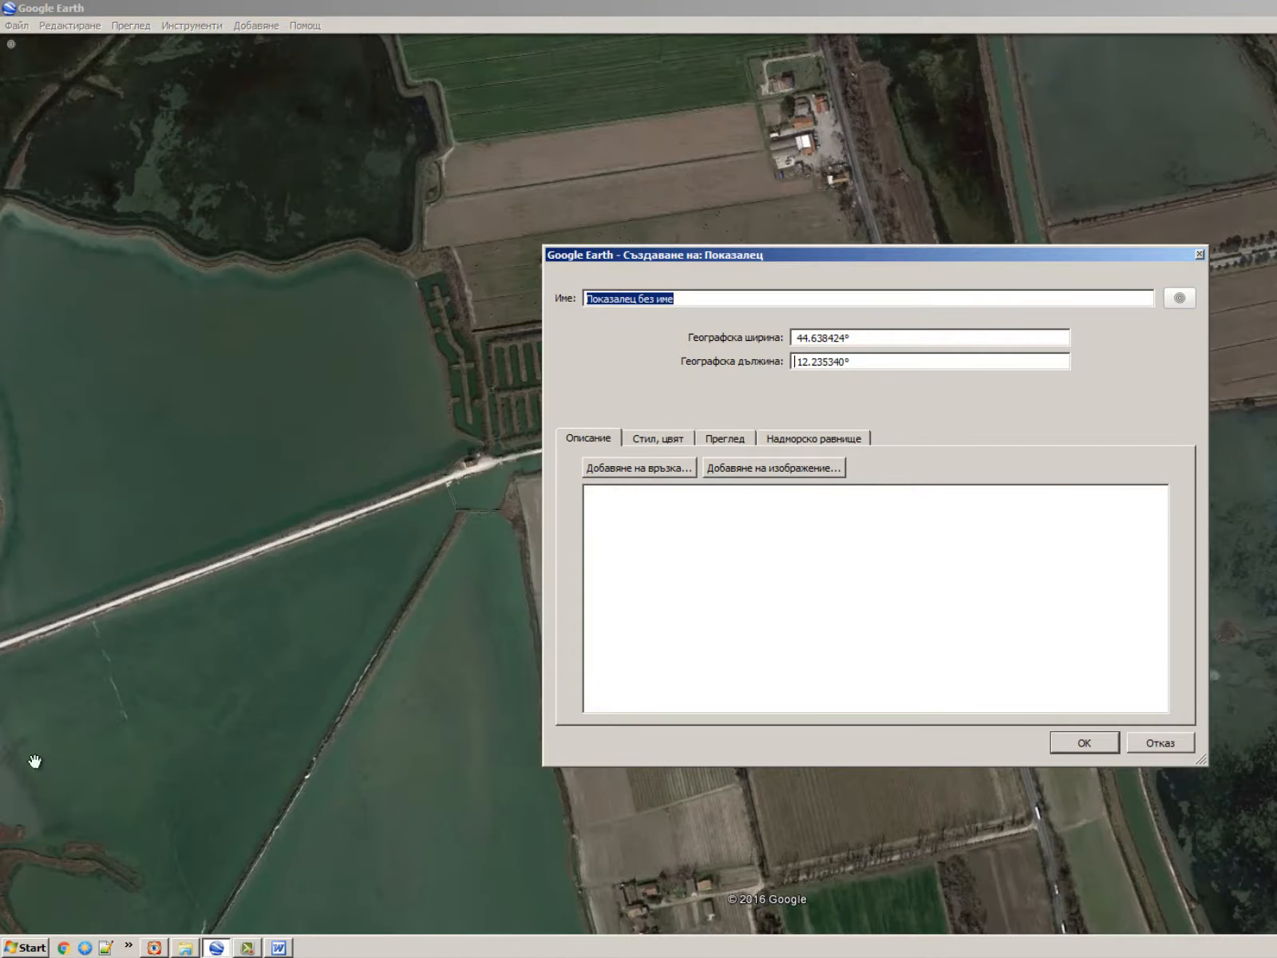
left_click_drag(885, 255, 1230, 486)
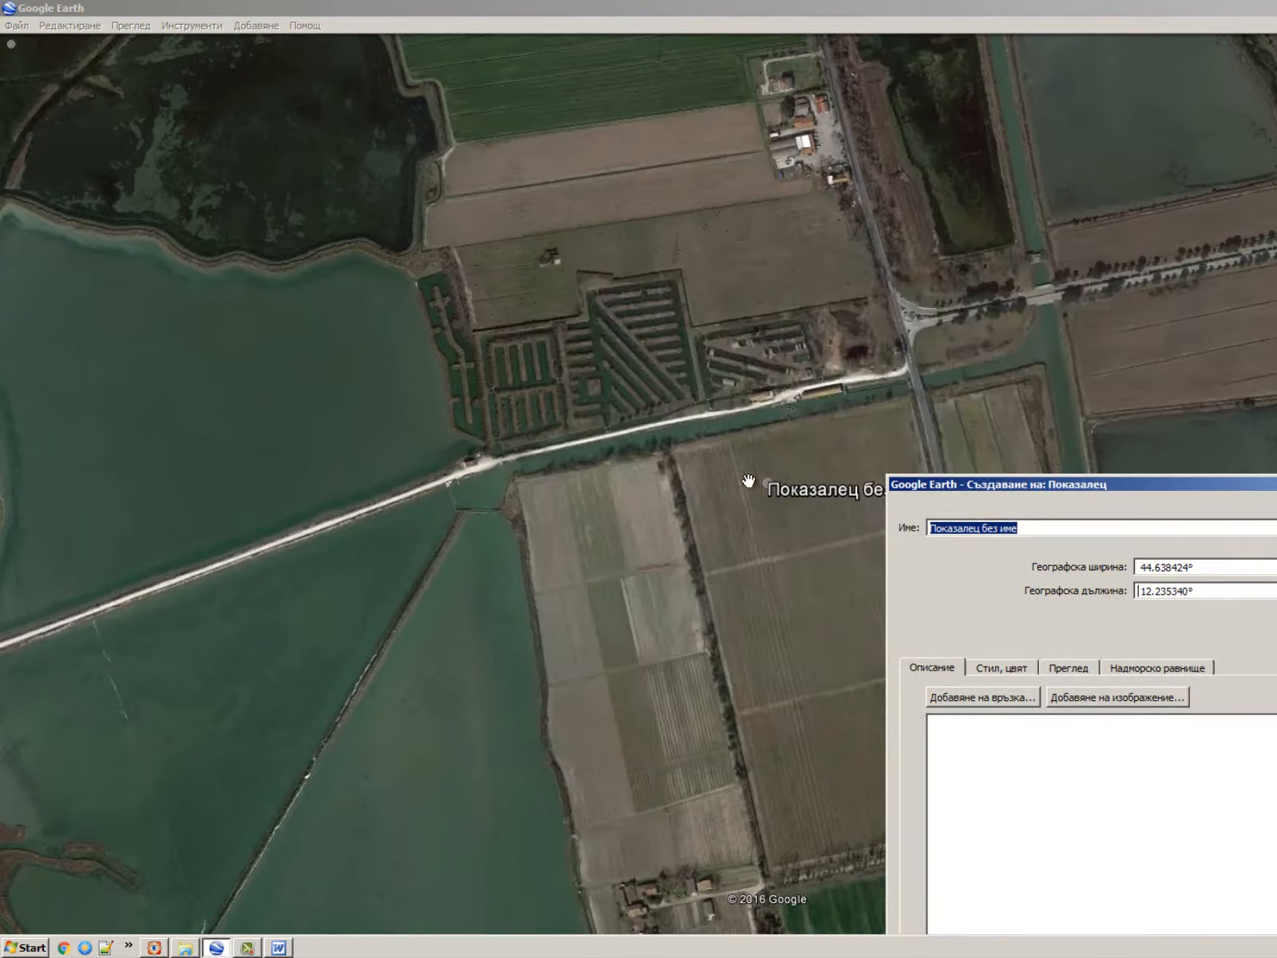
left_click_drag(768, 484, 18, 834)
left_click(1042, 527)
key("BackSpace")
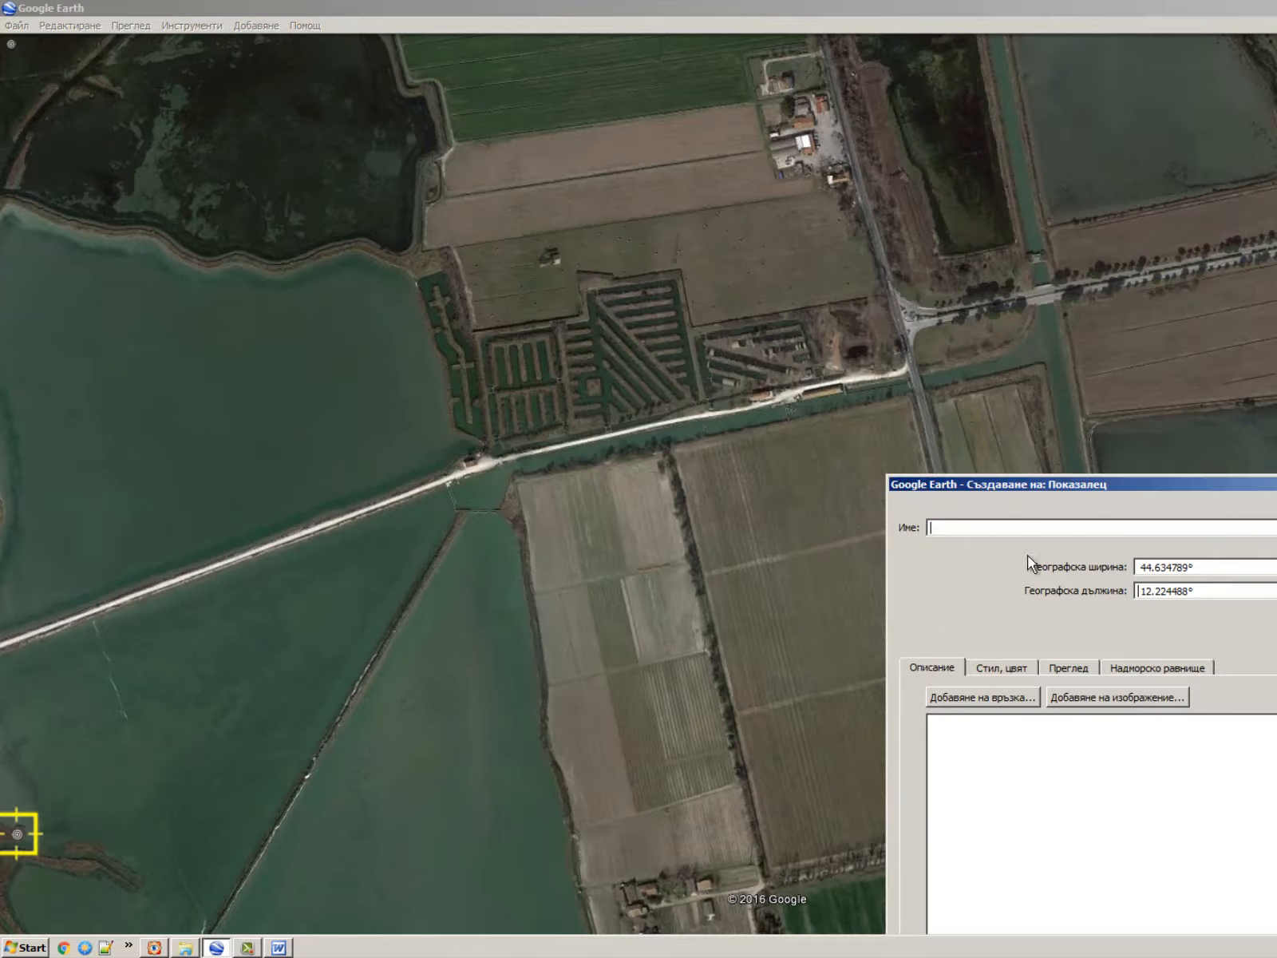
Copy the southwest placemark's latitude 44.634789 and replace the Bottom left latitude in the Word document with it.
left_click_drag(1187, 567, 899, 567)
left_click_drag(1188, 567, 971, 568)
key("ctrl+c")
key("alt+Tab")
key("alt+Tab")
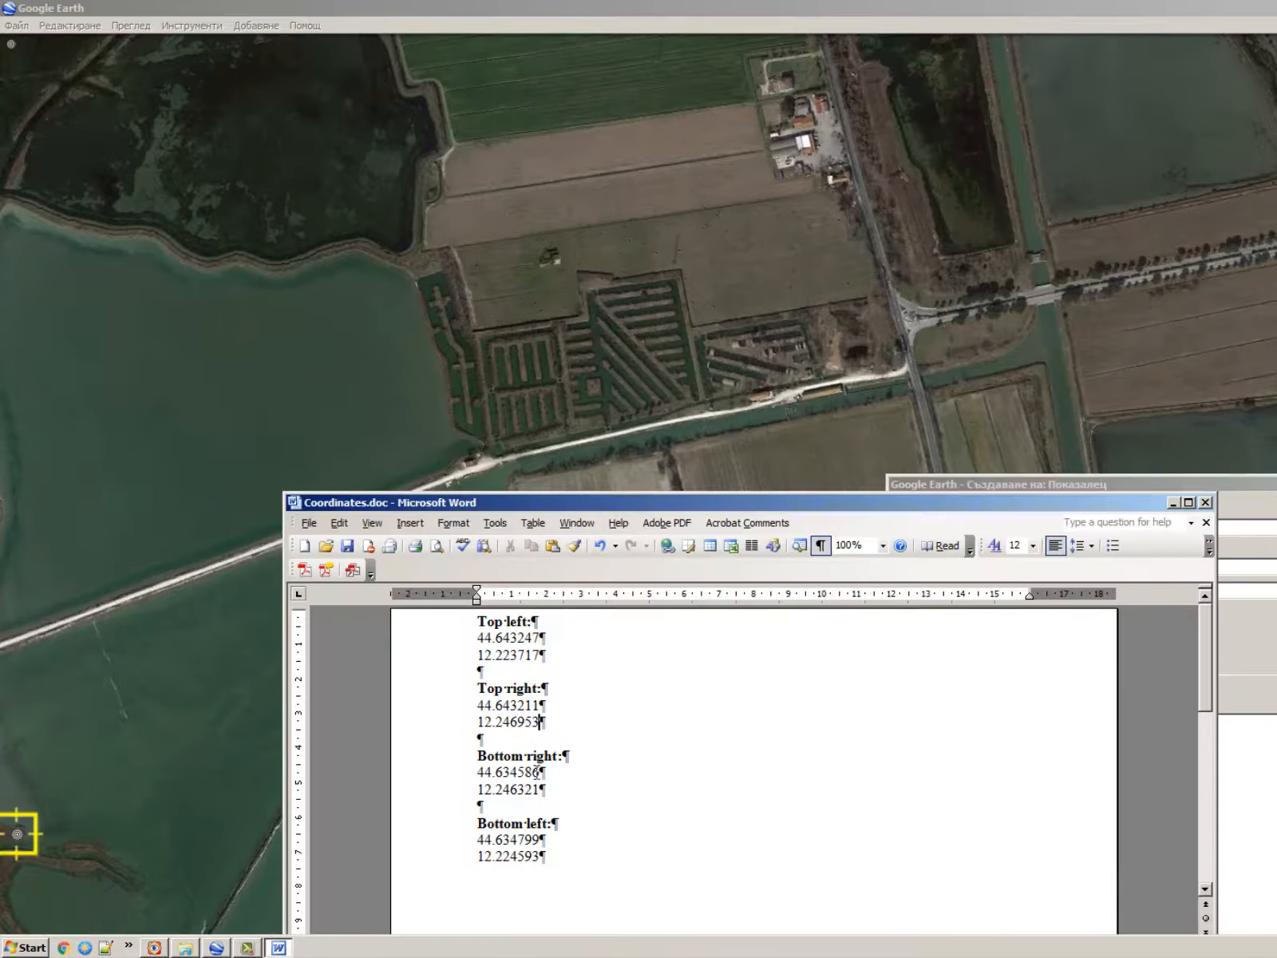
left_click_drag(541, 839, 397, 840)
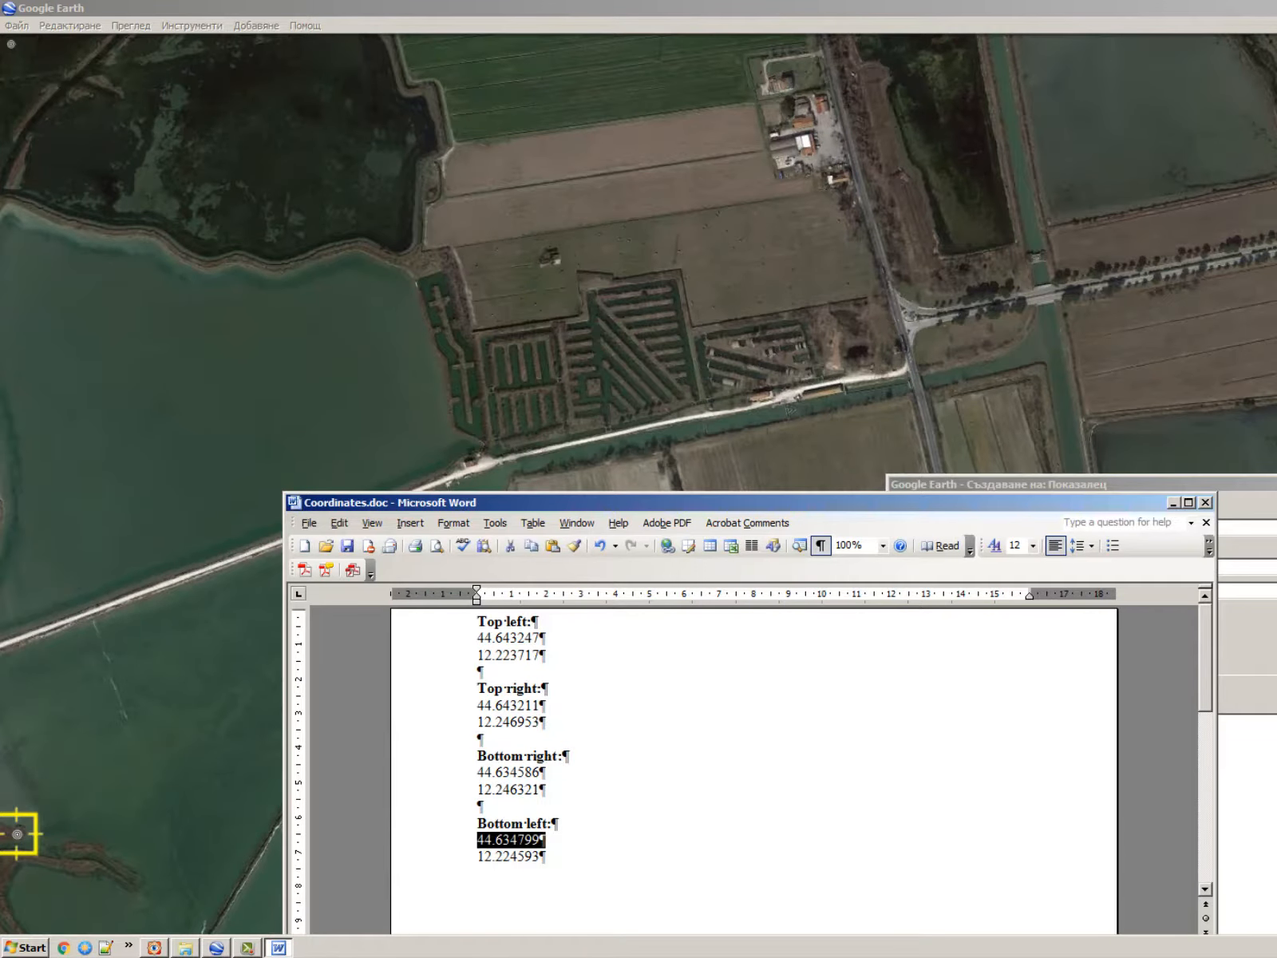
key("ctrl+v")
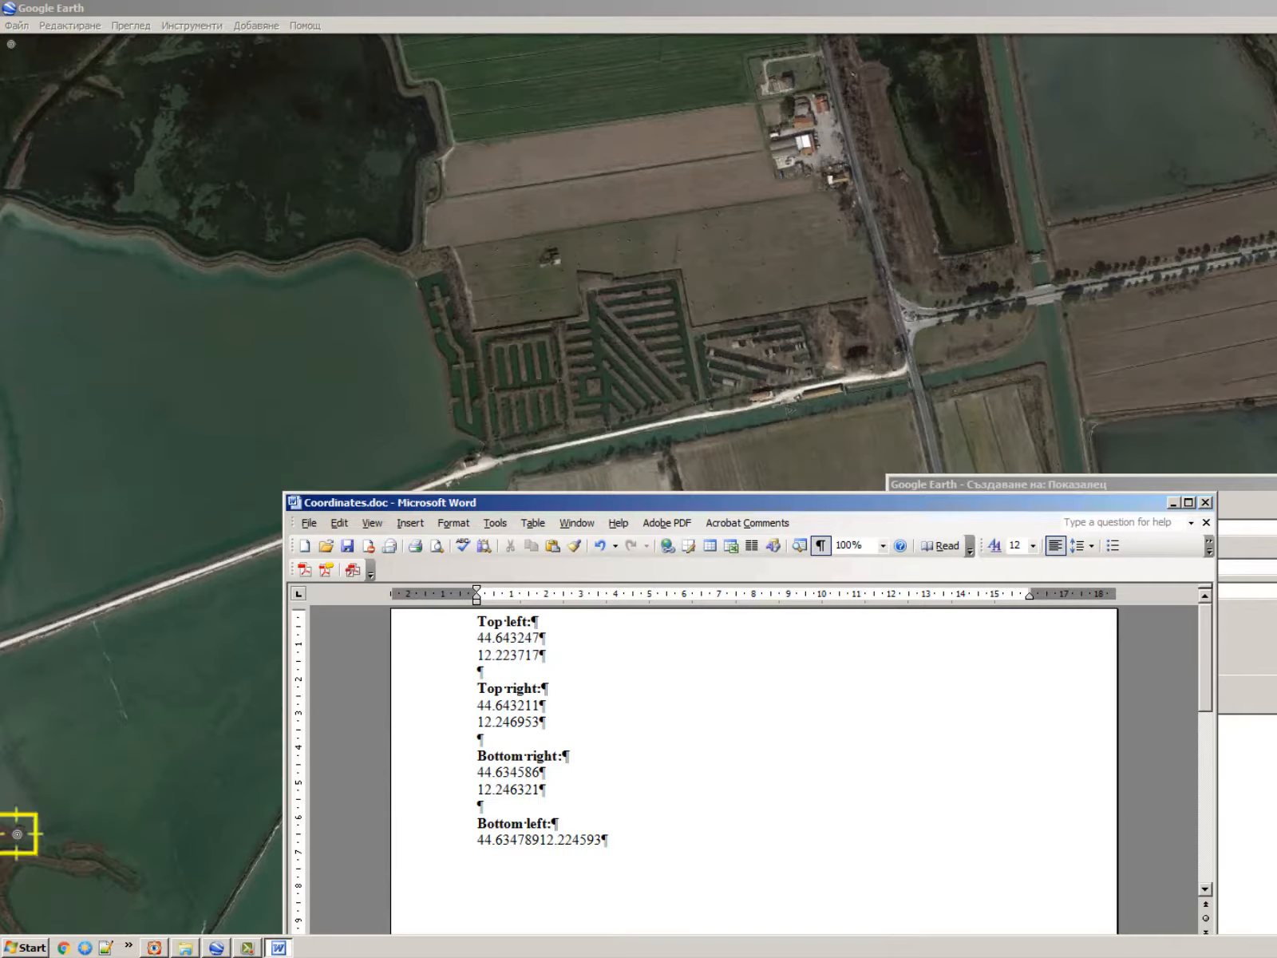
Copy the southwest placemark's longitude 12.224488 and replace the Bottom left longitude in the Word document with it.
key("alt+Tab")
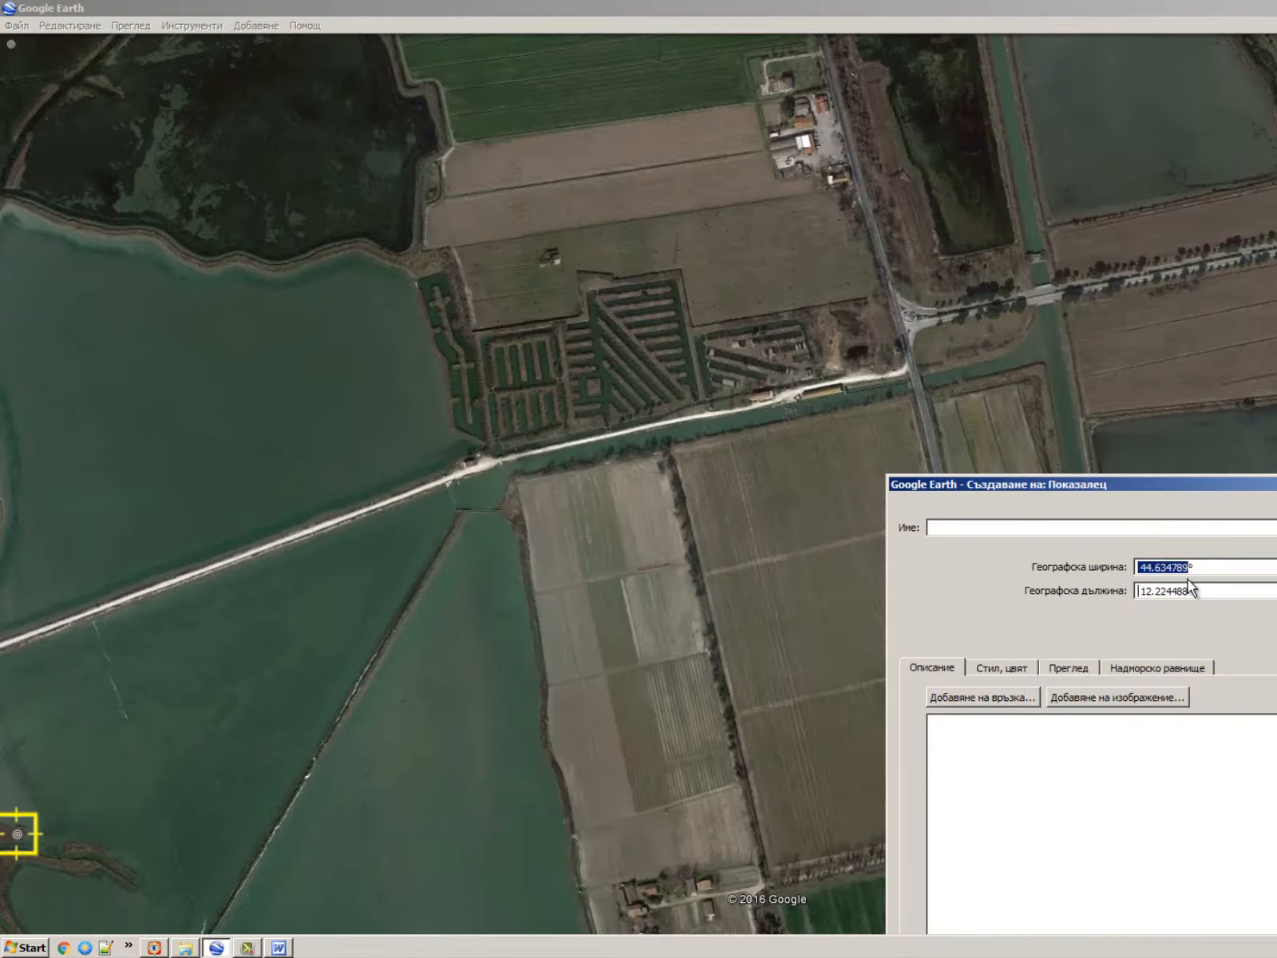
key("Tab")
key("ctrl+c")
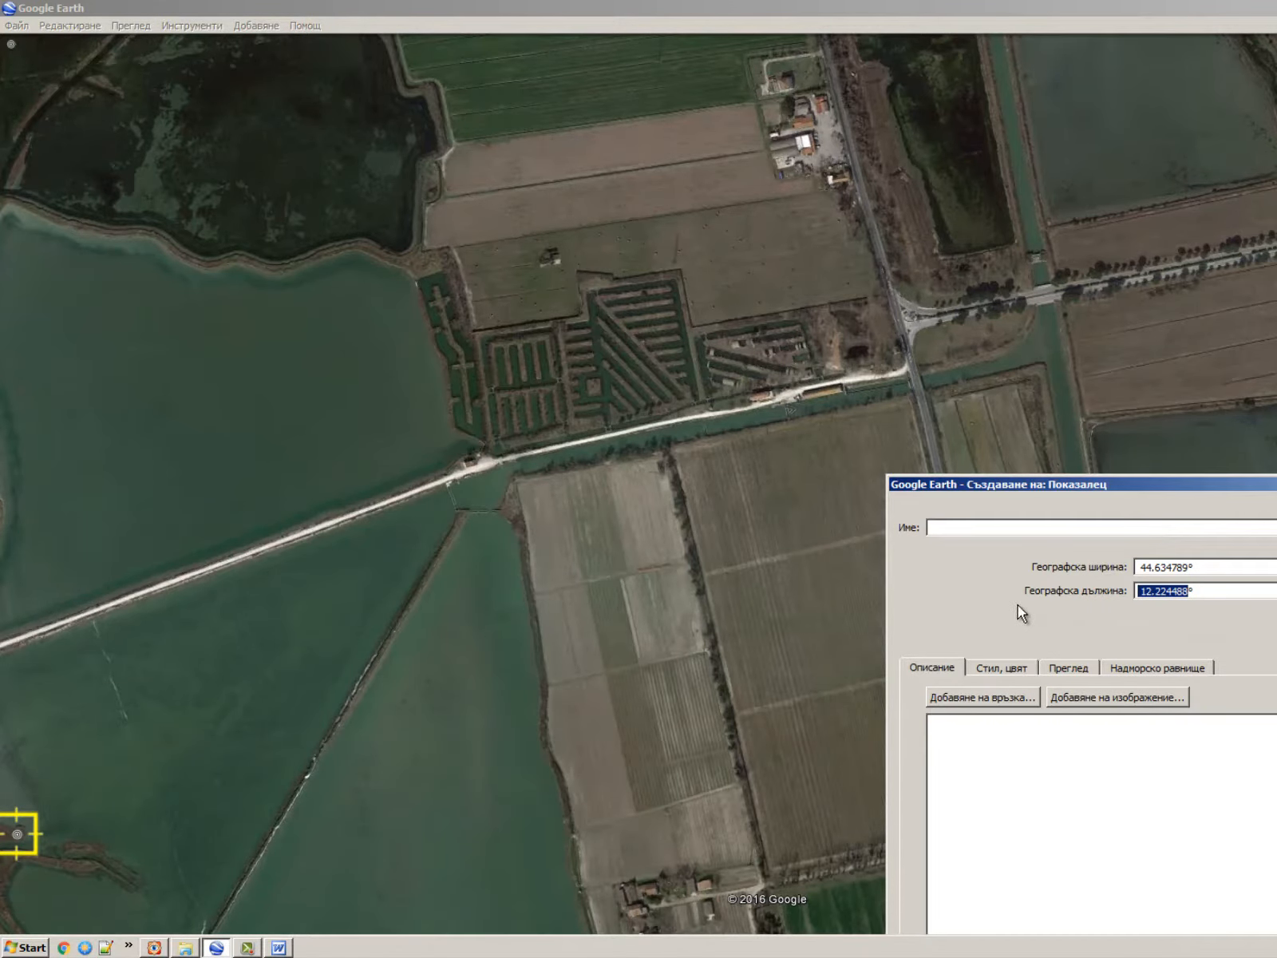
key("alt+Tab")
key("alt+Tab")
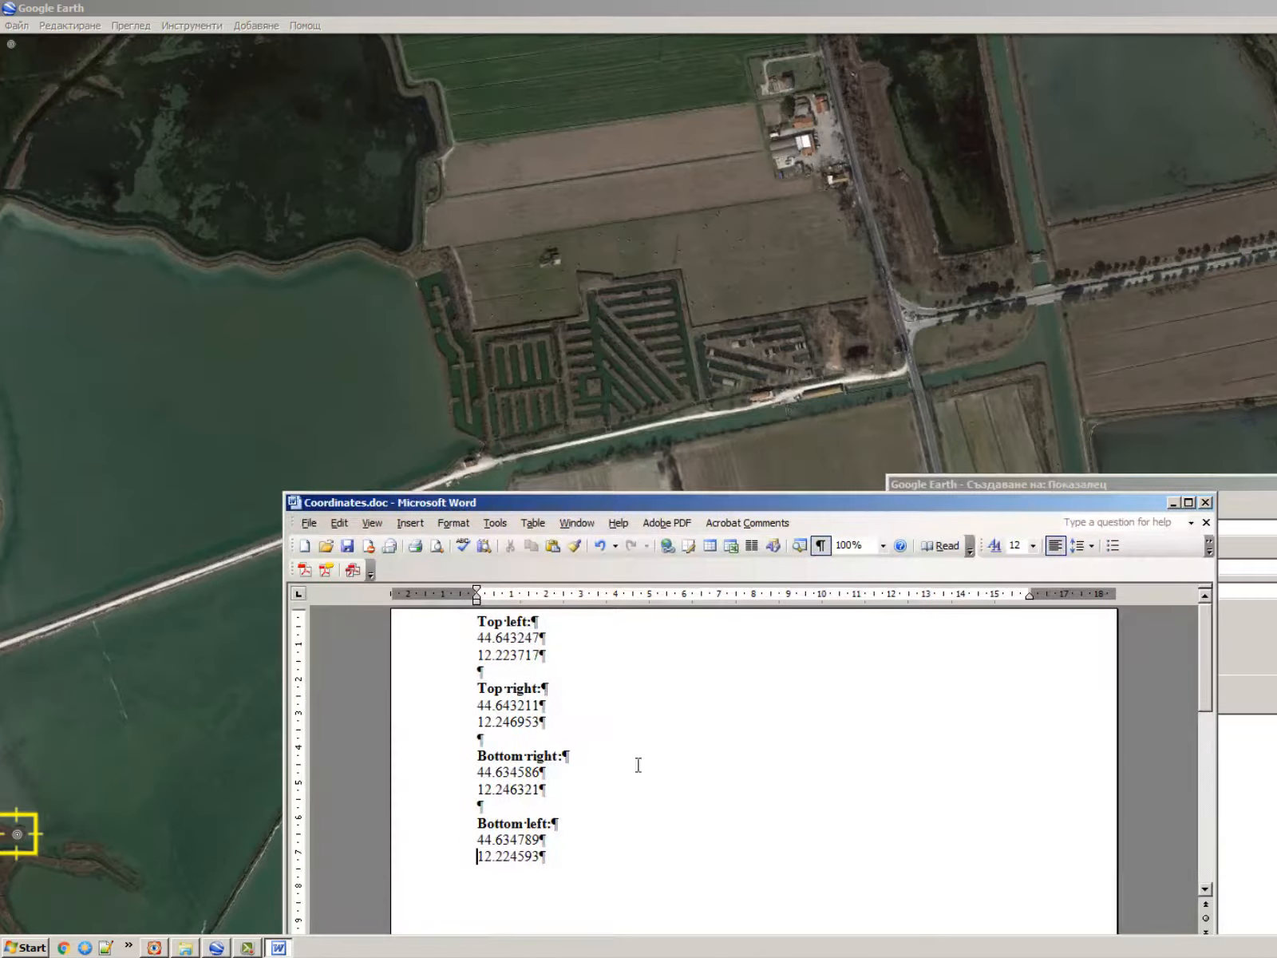
left_click_drag(547, 857, 401, 869)
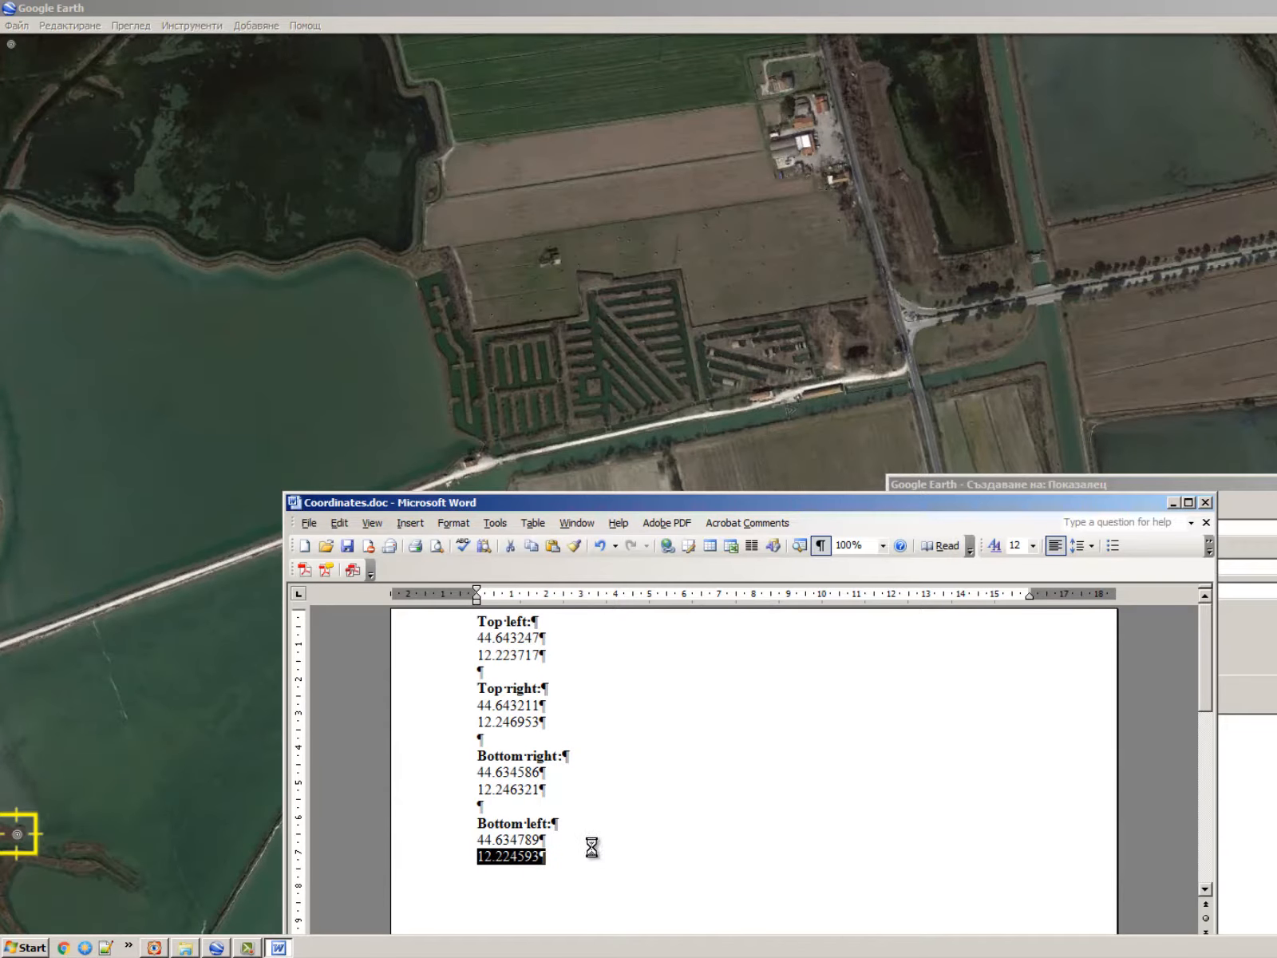
key("ctrl+v")
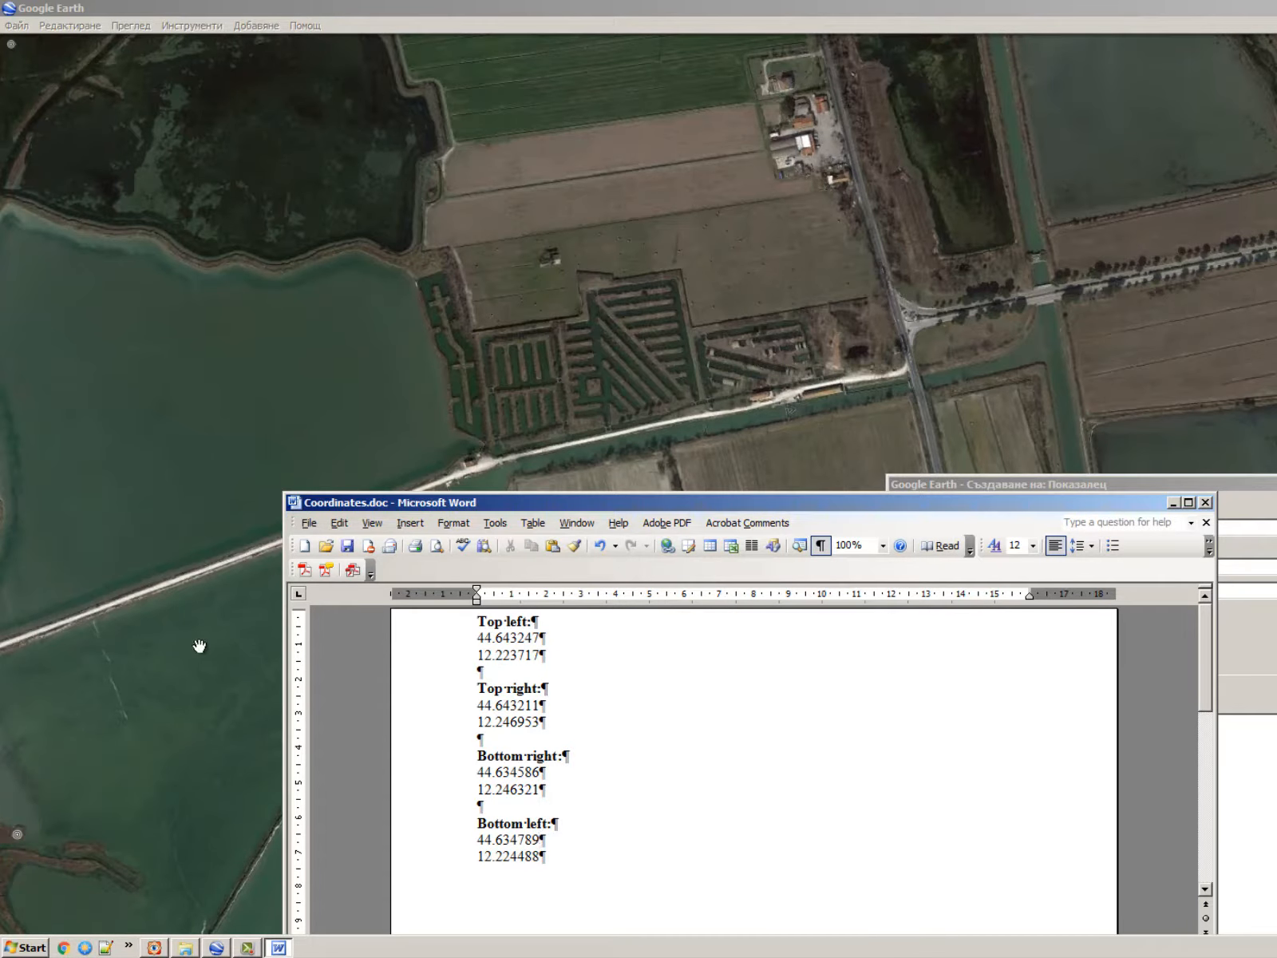
Return to Google Earth, bring the whole placemark dialog into view, and save the southwest placemark.
left_click(416, 6)
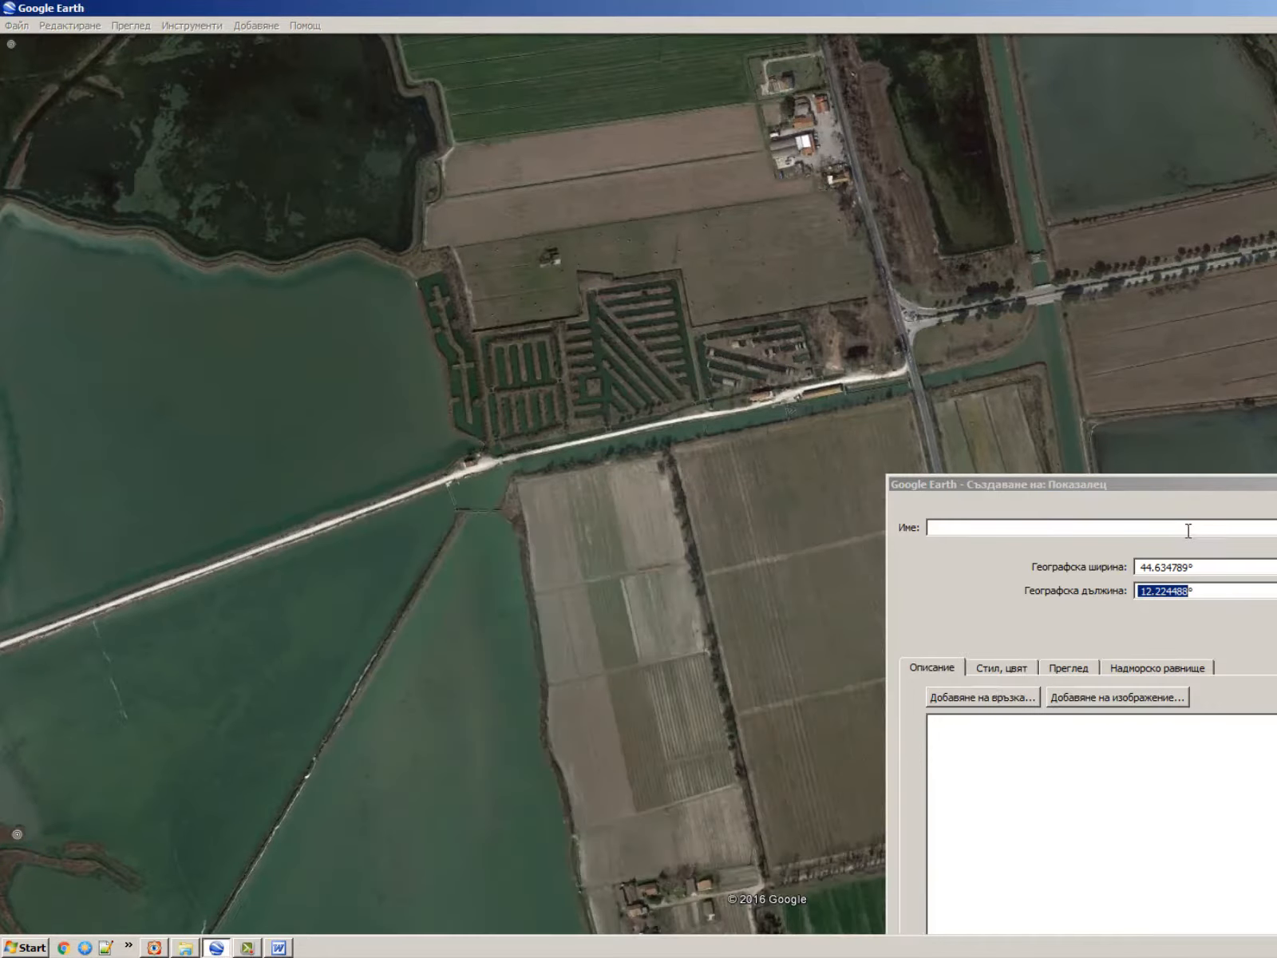
left_click_drag(898, 483, 250, 308)
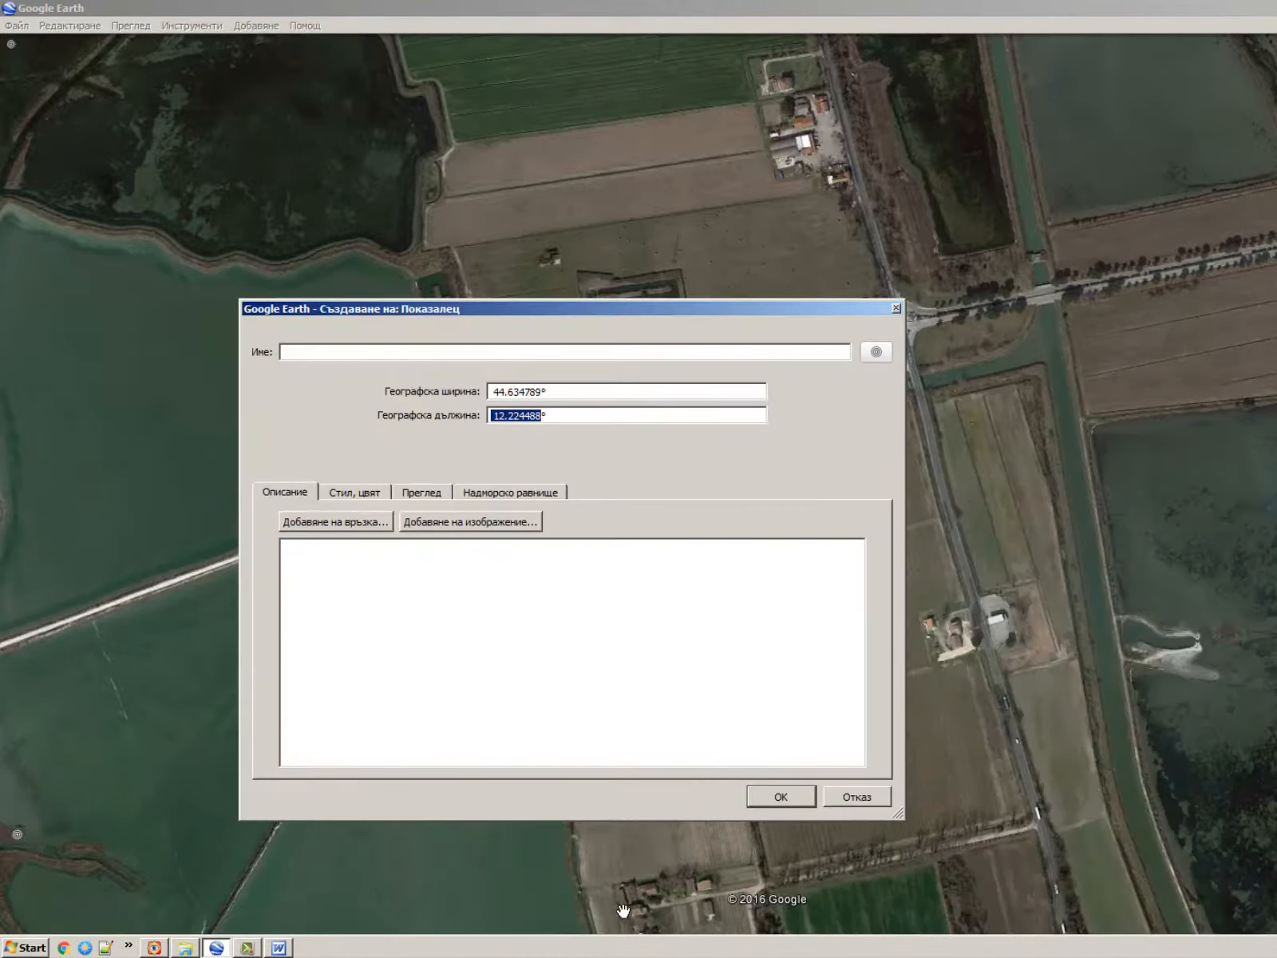
left_click(790, 797)
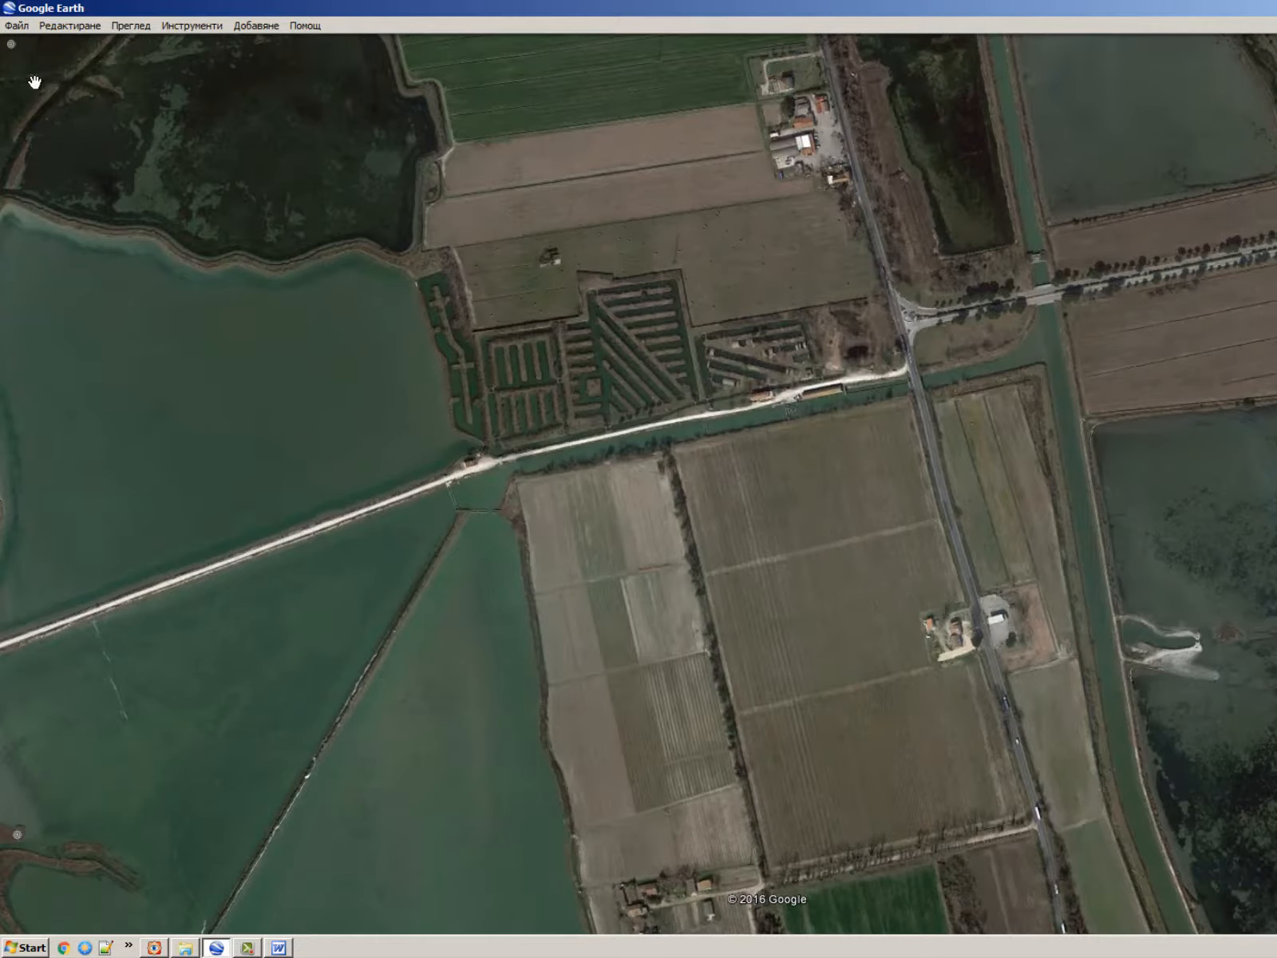
Find and launch Paint, and maximize its window.
left_click(4, 21)
left_click(7, 23)
left_click(11, 948)
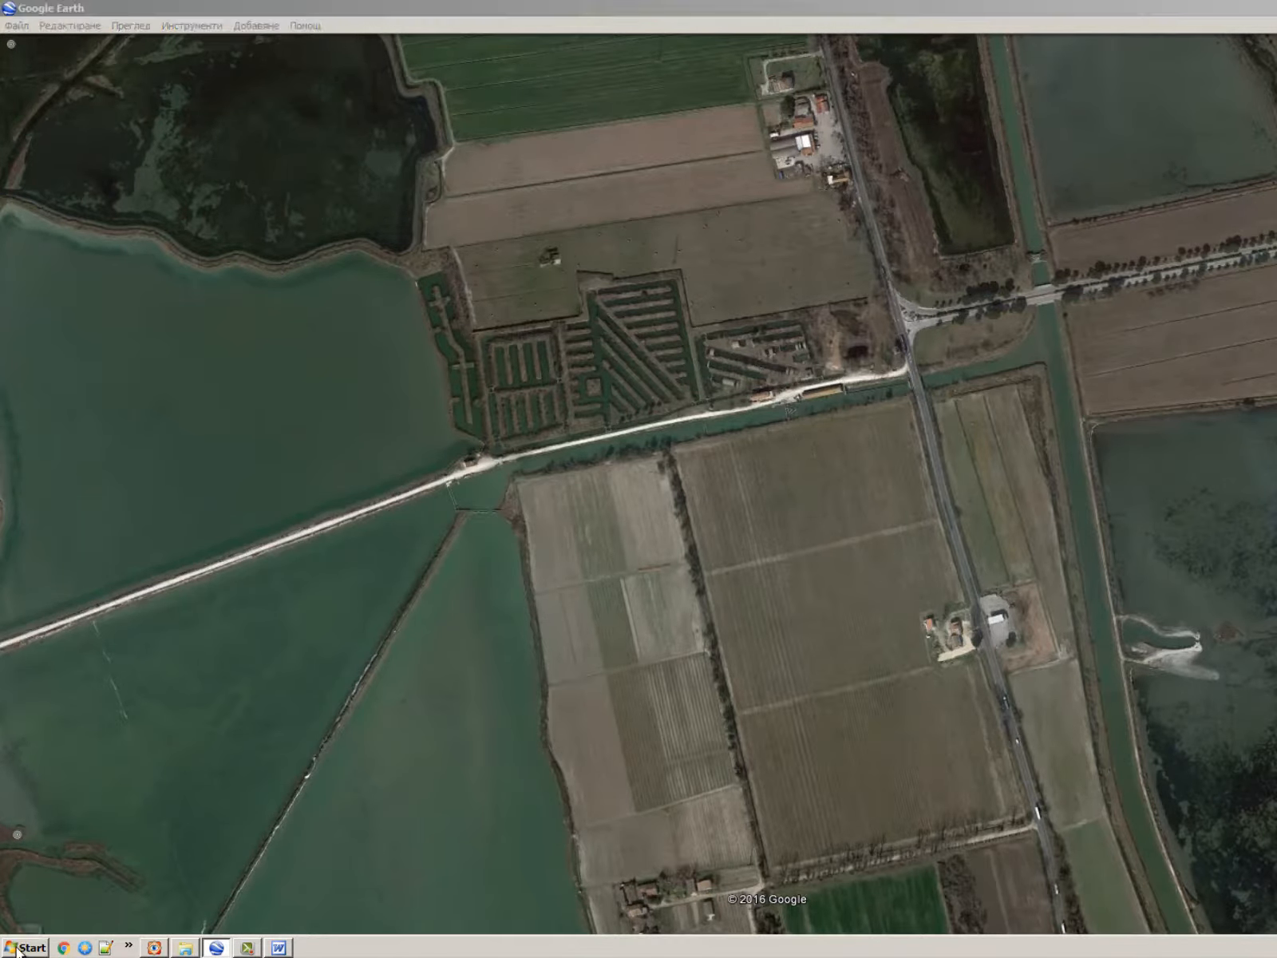
type("paint")
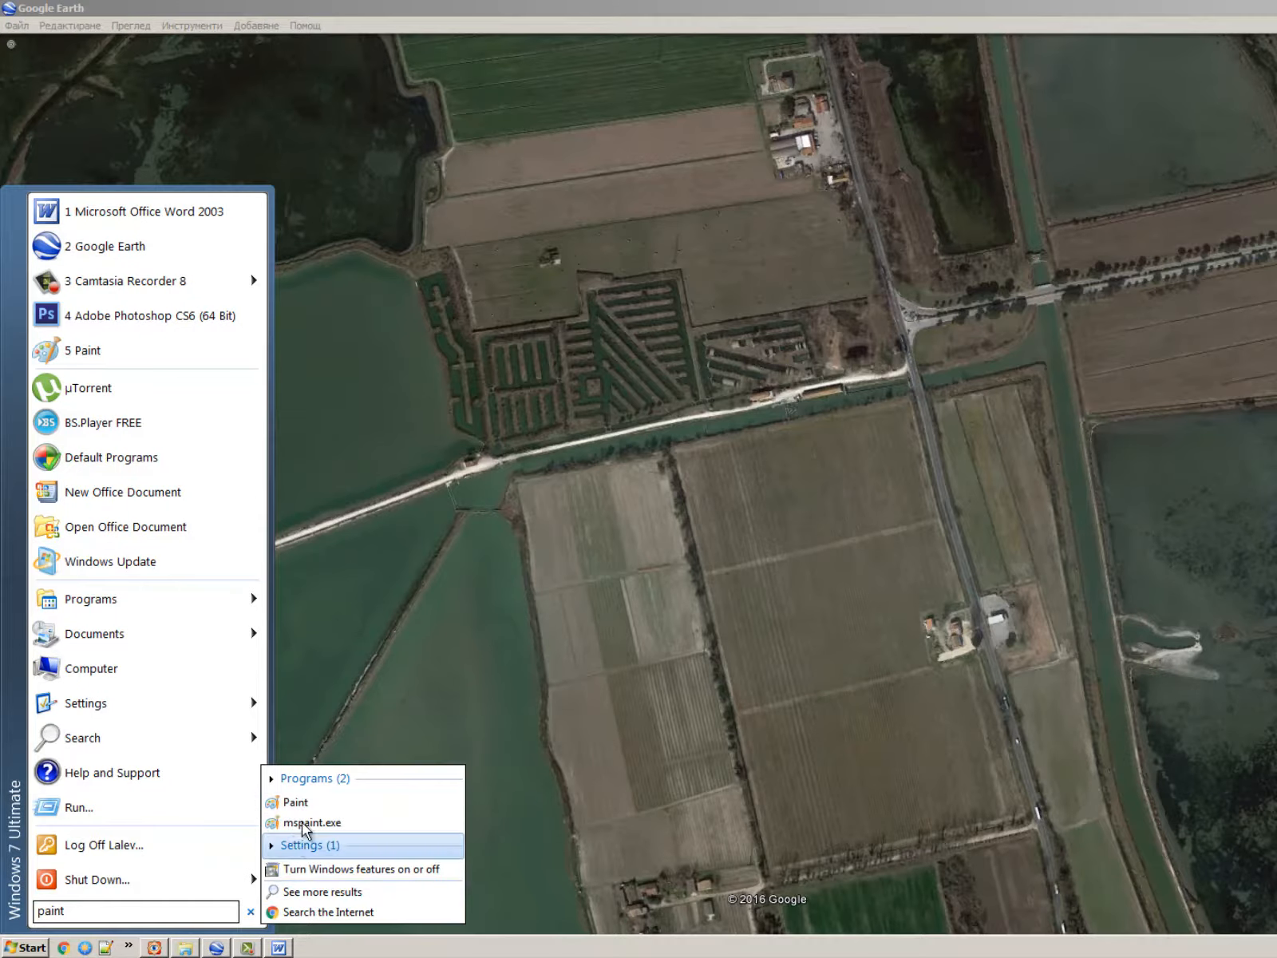
left_click(319, 800)
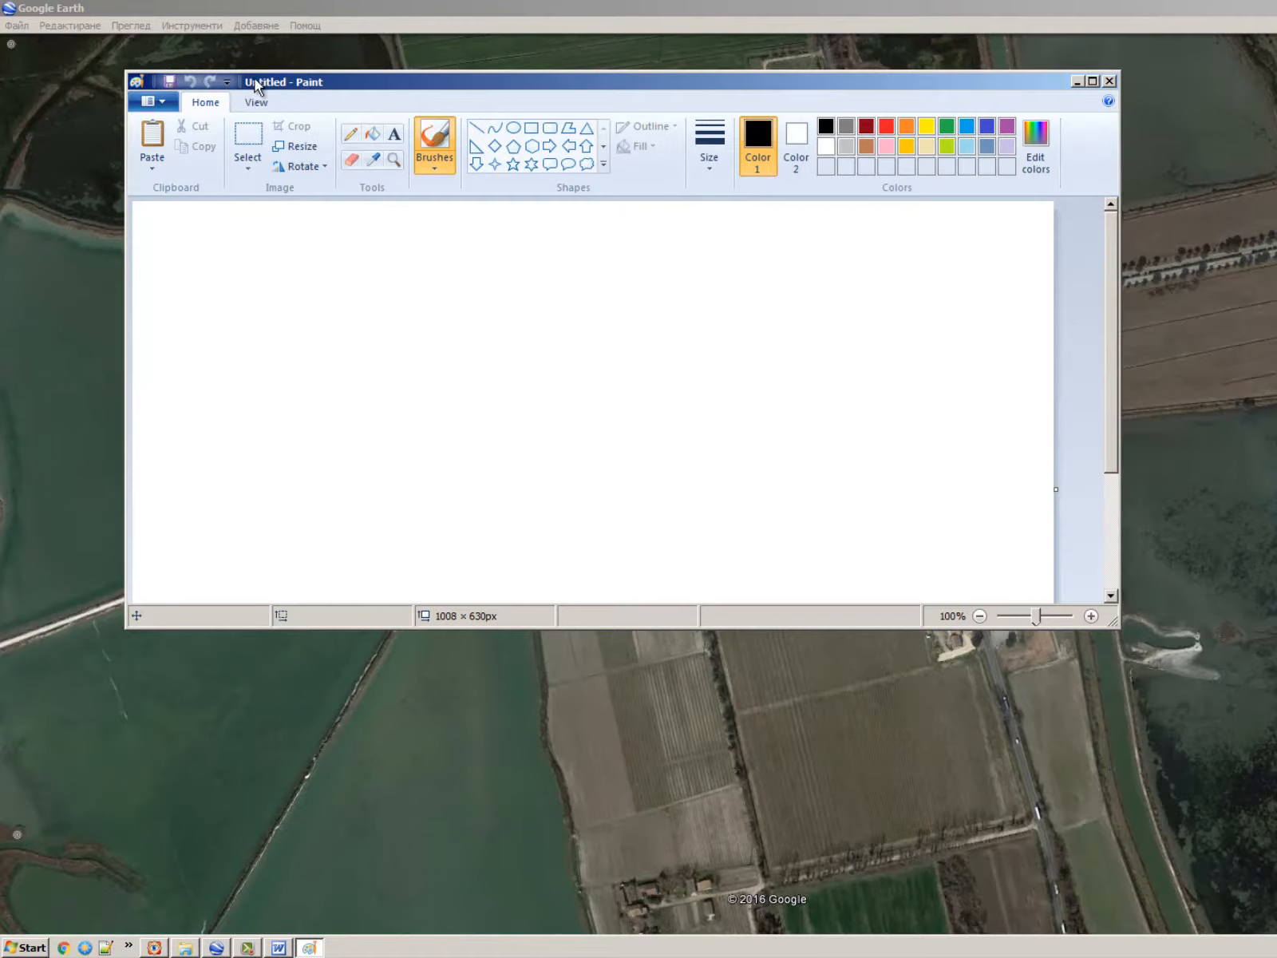
double_click(257, 79)
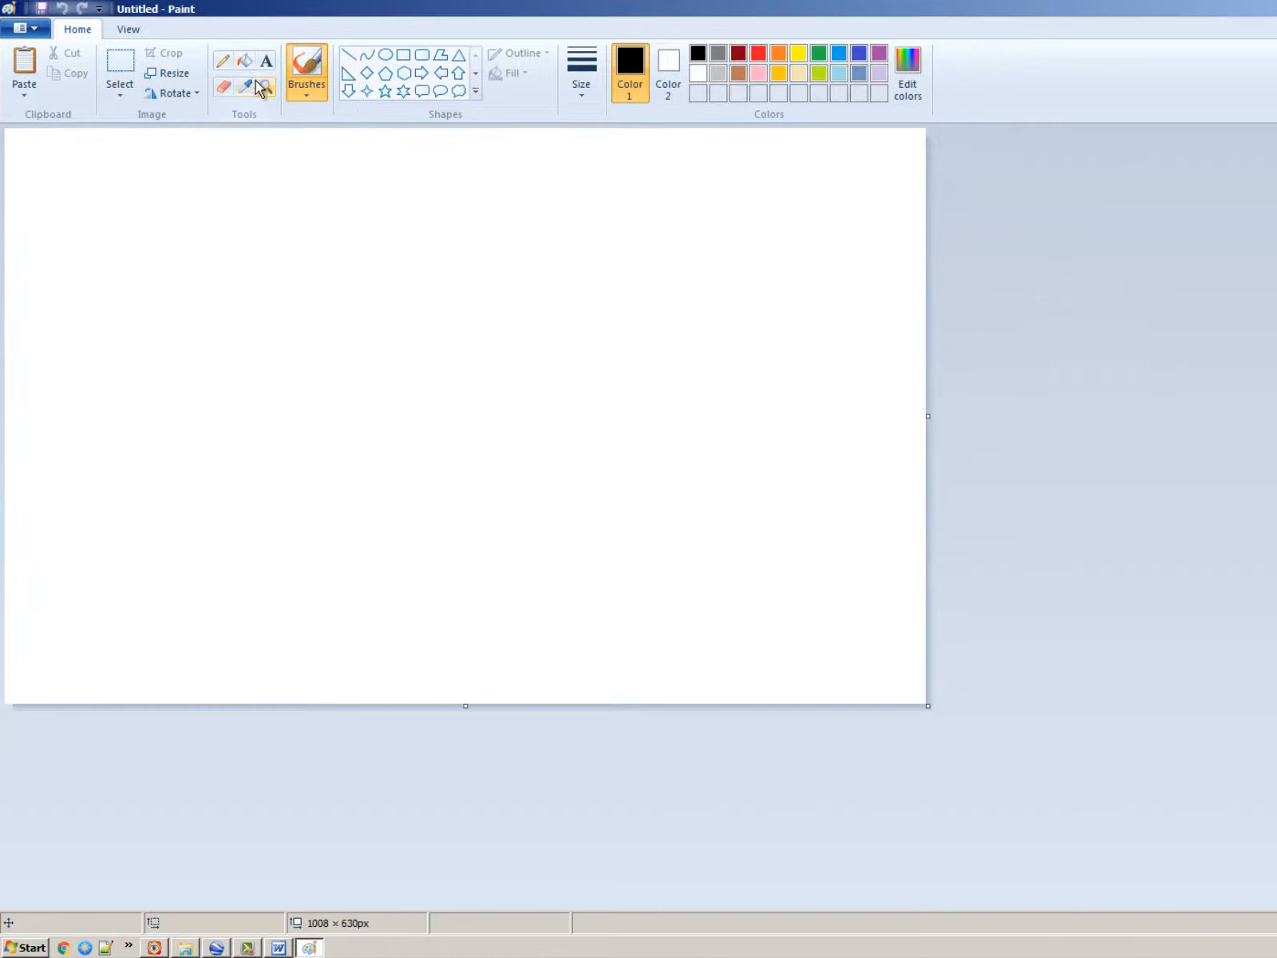
Paste the Google Earth screenshot into Paint and crop it to the map area containing the four corner placemarks, about 1679 × 917 px.
key("ctrl+v")
scroll(365, 264, "down", 3)
scroll(363, 267, "up", 2)
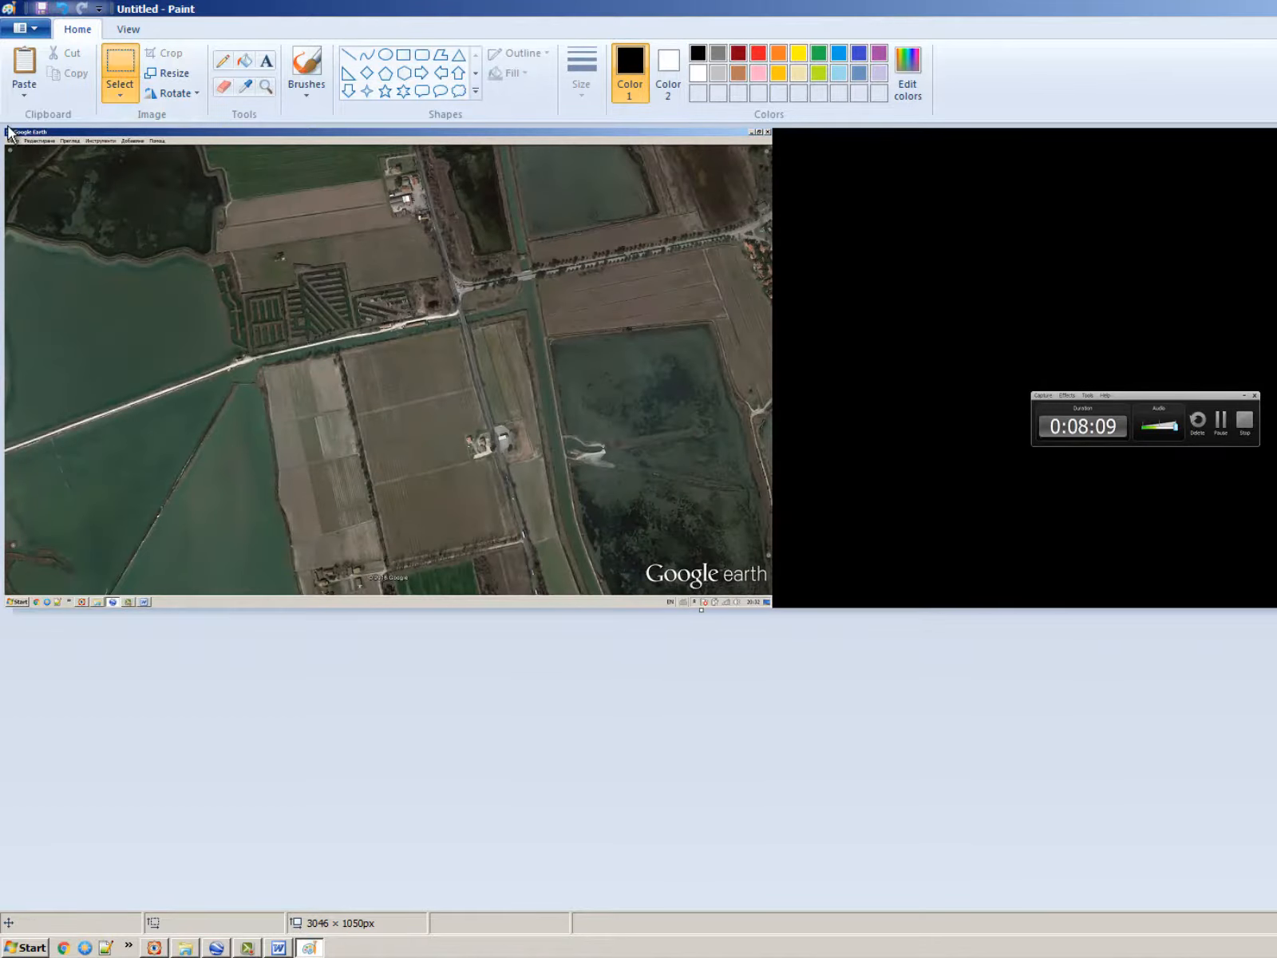
left_click_drag(8, 144, 773, 562)
left_click_drag(774, 563, 773, 563)
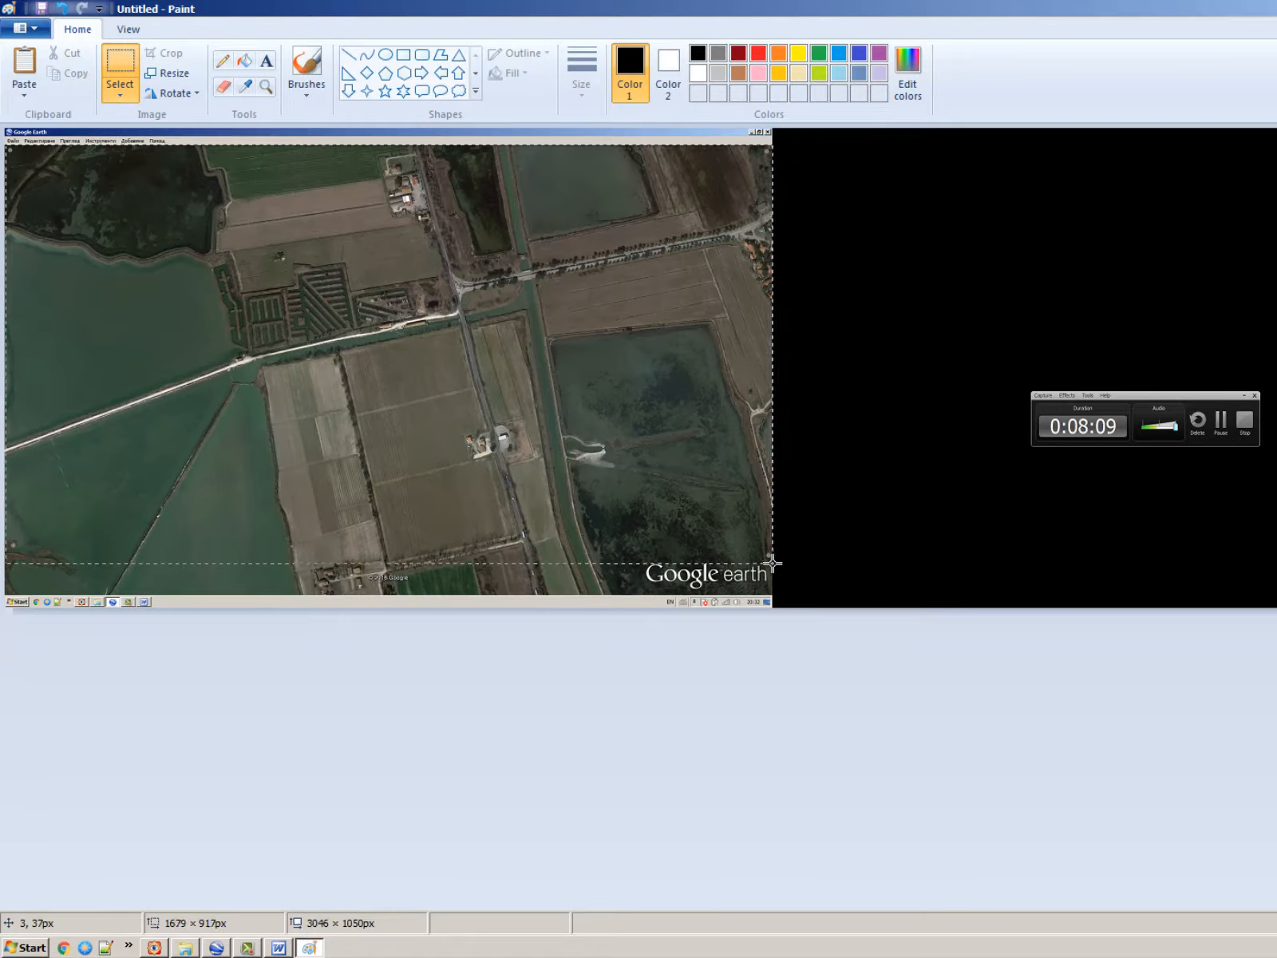
right_click(492, 419)
left_click(551, 492)
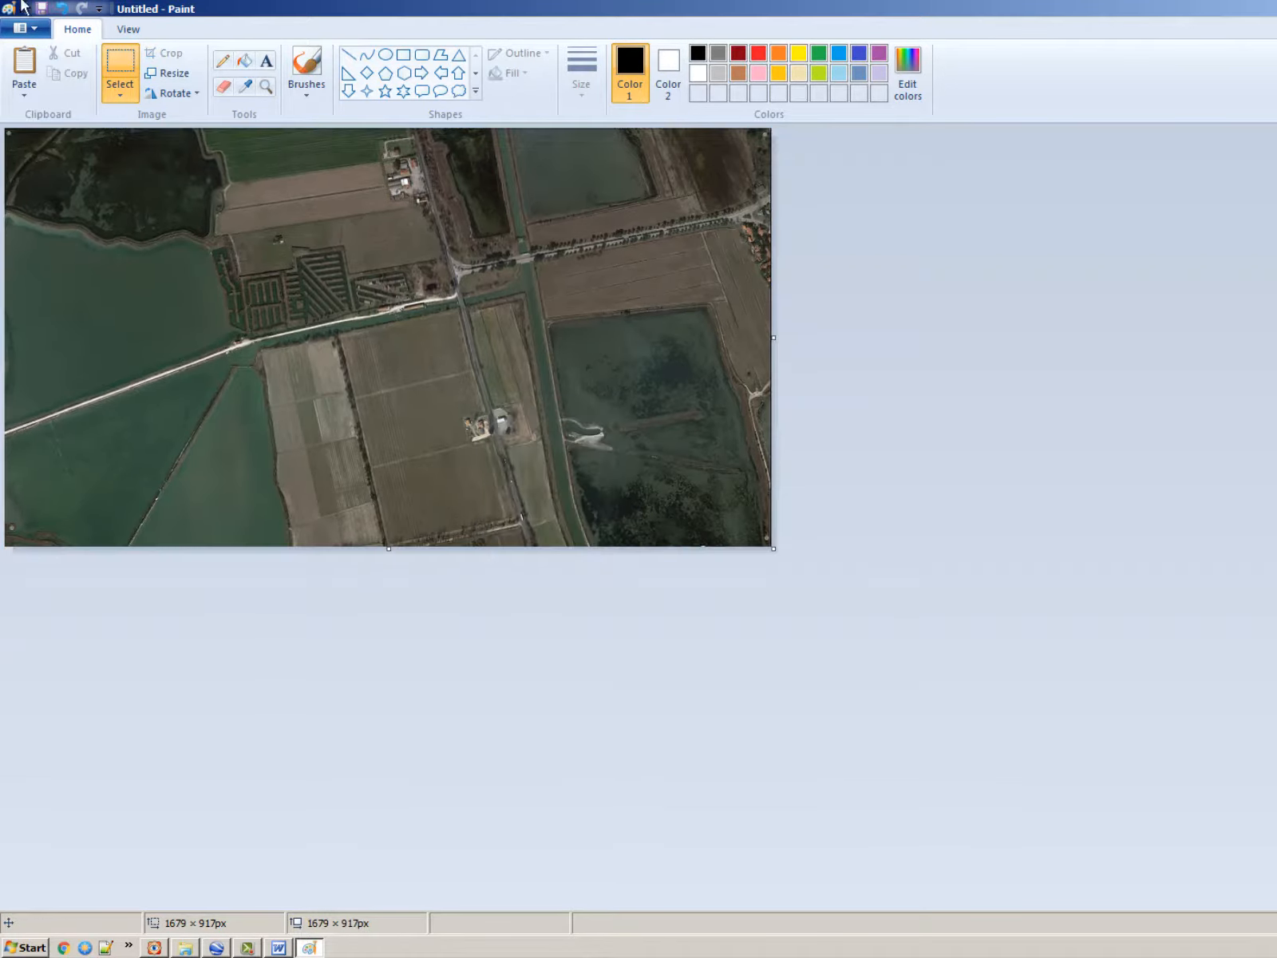
Start saving the cropped map picture as a PNG and browse to the folder D:\UDC\test.
left_click(30, 33)
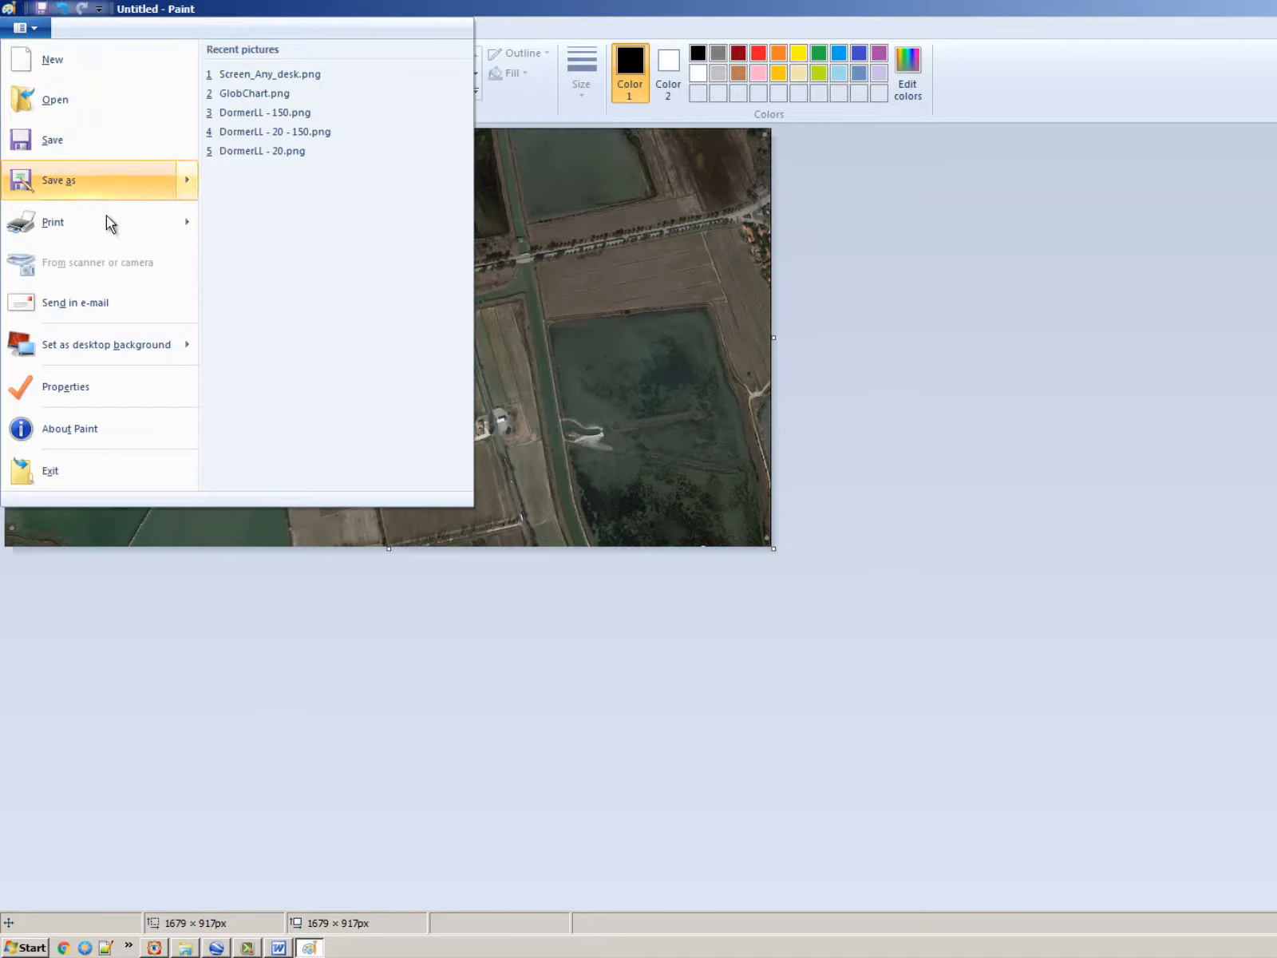
mouse_move(103, 188)
left_click(469, 270)
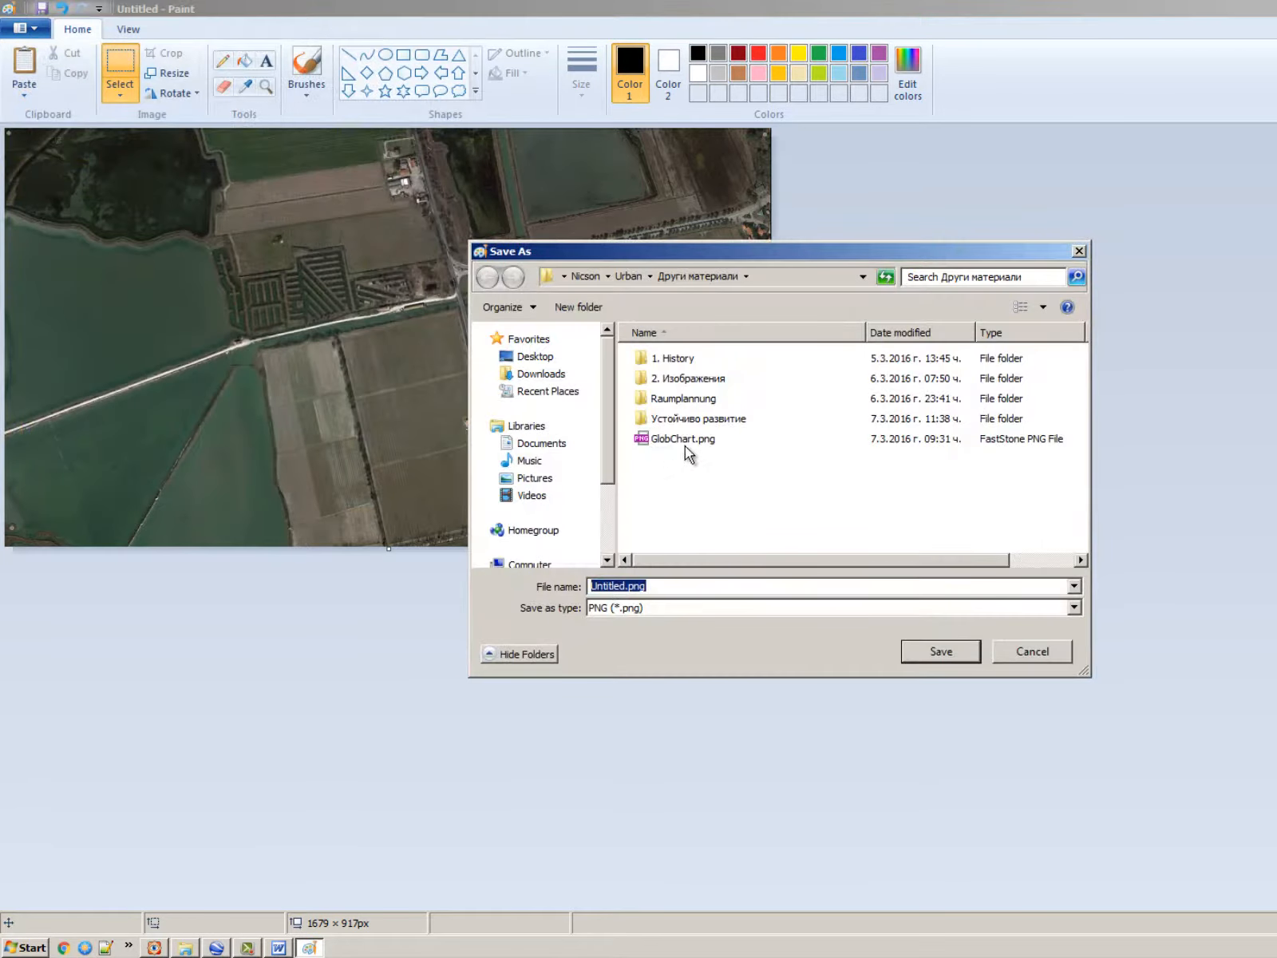
left_click(591, 277)
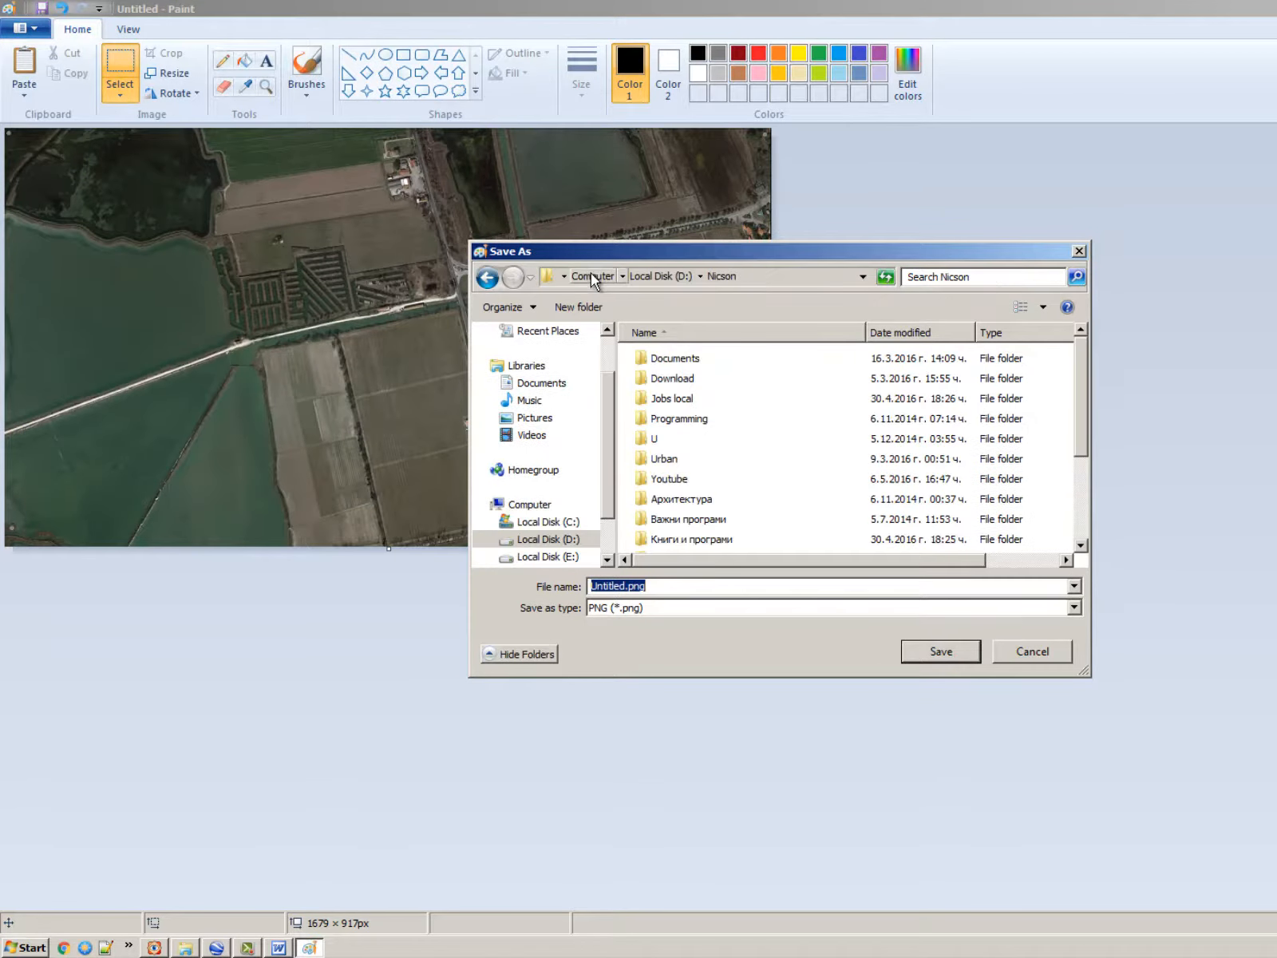
left_click(640, 276)
left_click(659, 478)
scroll(659, 477, "down", 2)
double_click(662, 502)
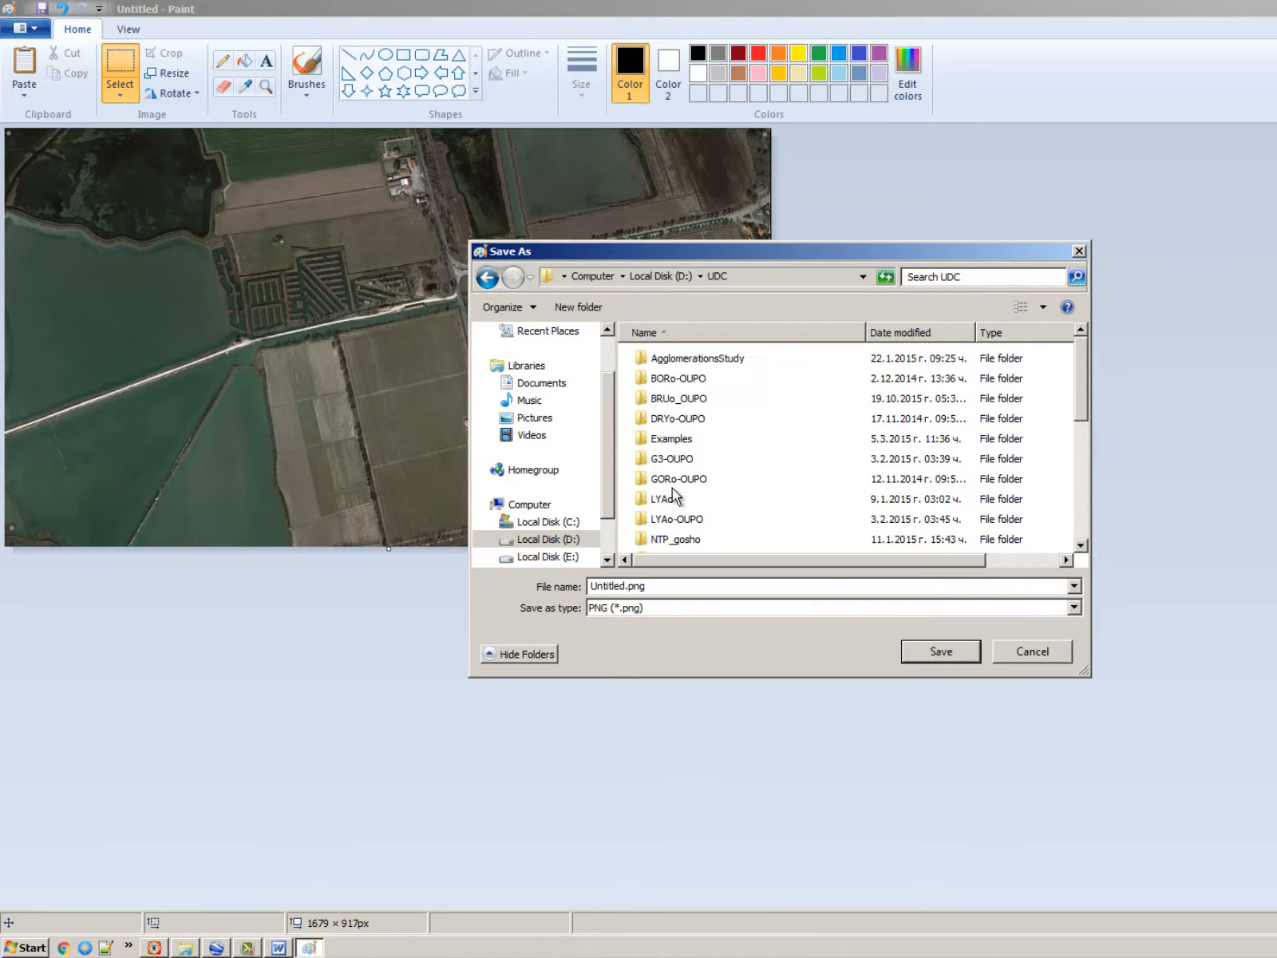
scroll(672, 485, "down", 2)
left_click(710, 462)
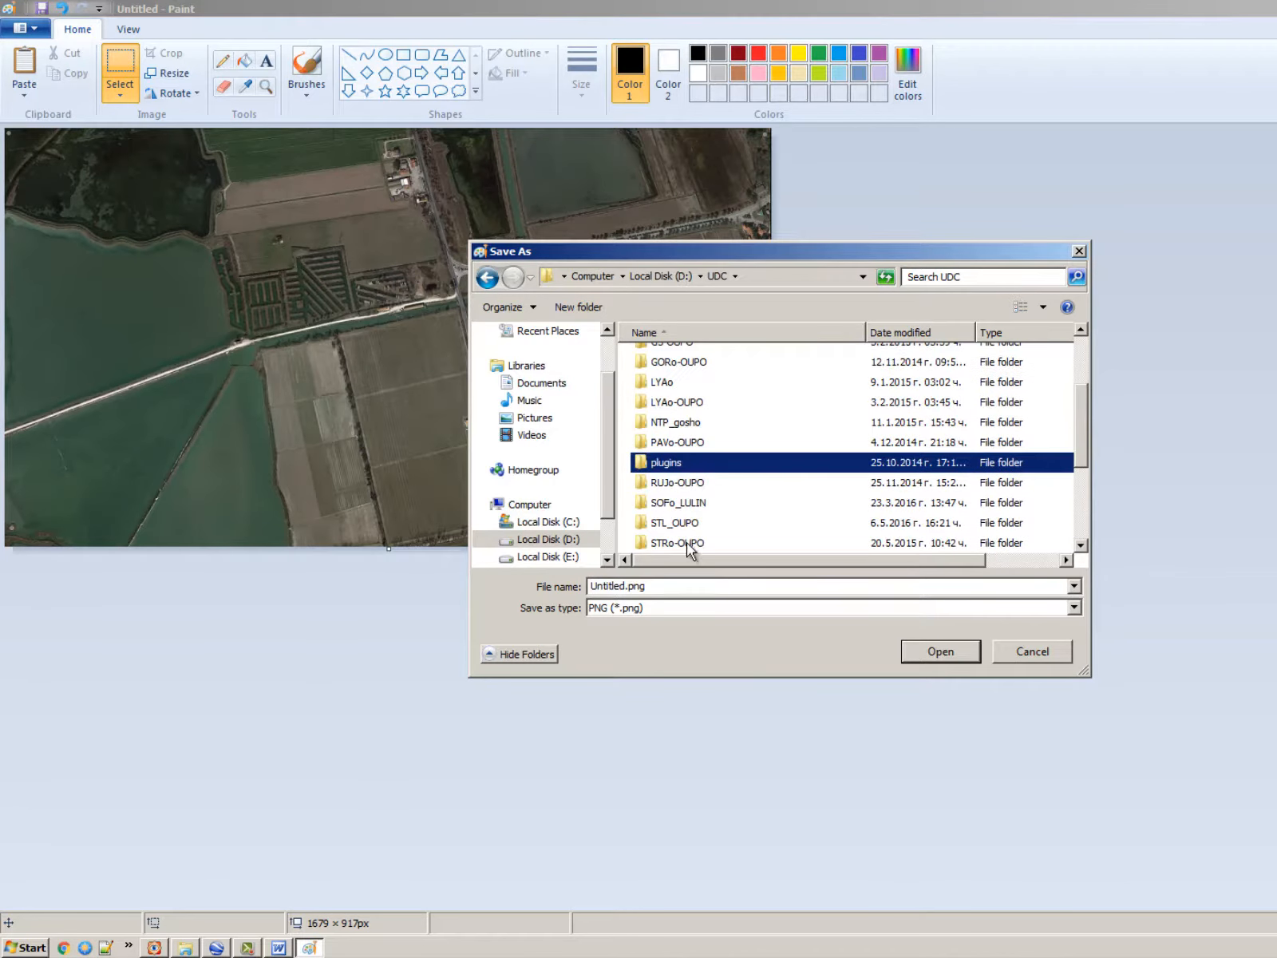
scroll(684, 479, "up", 2)
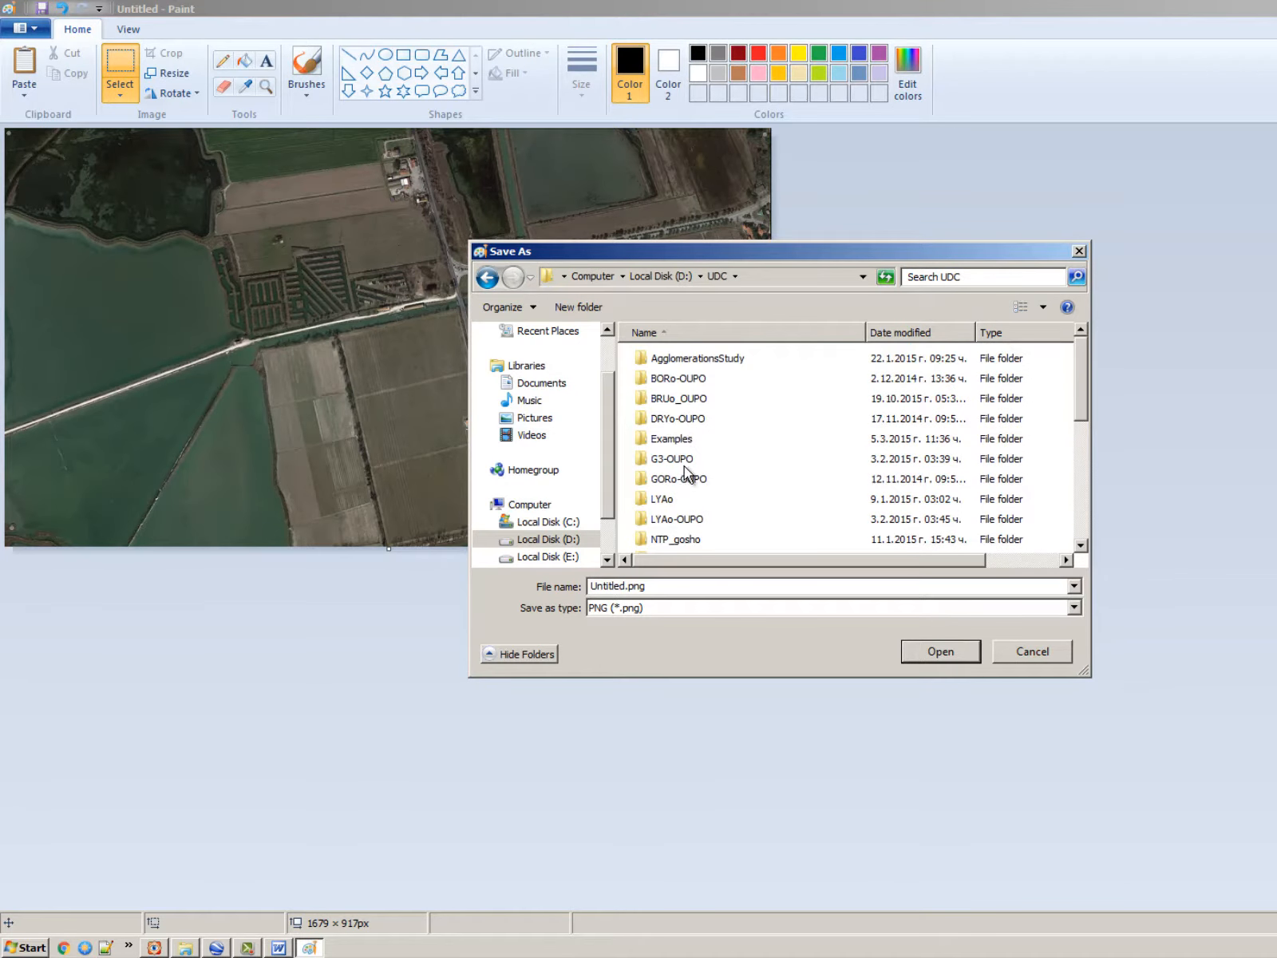
scroll(688, 463, "down", 3)
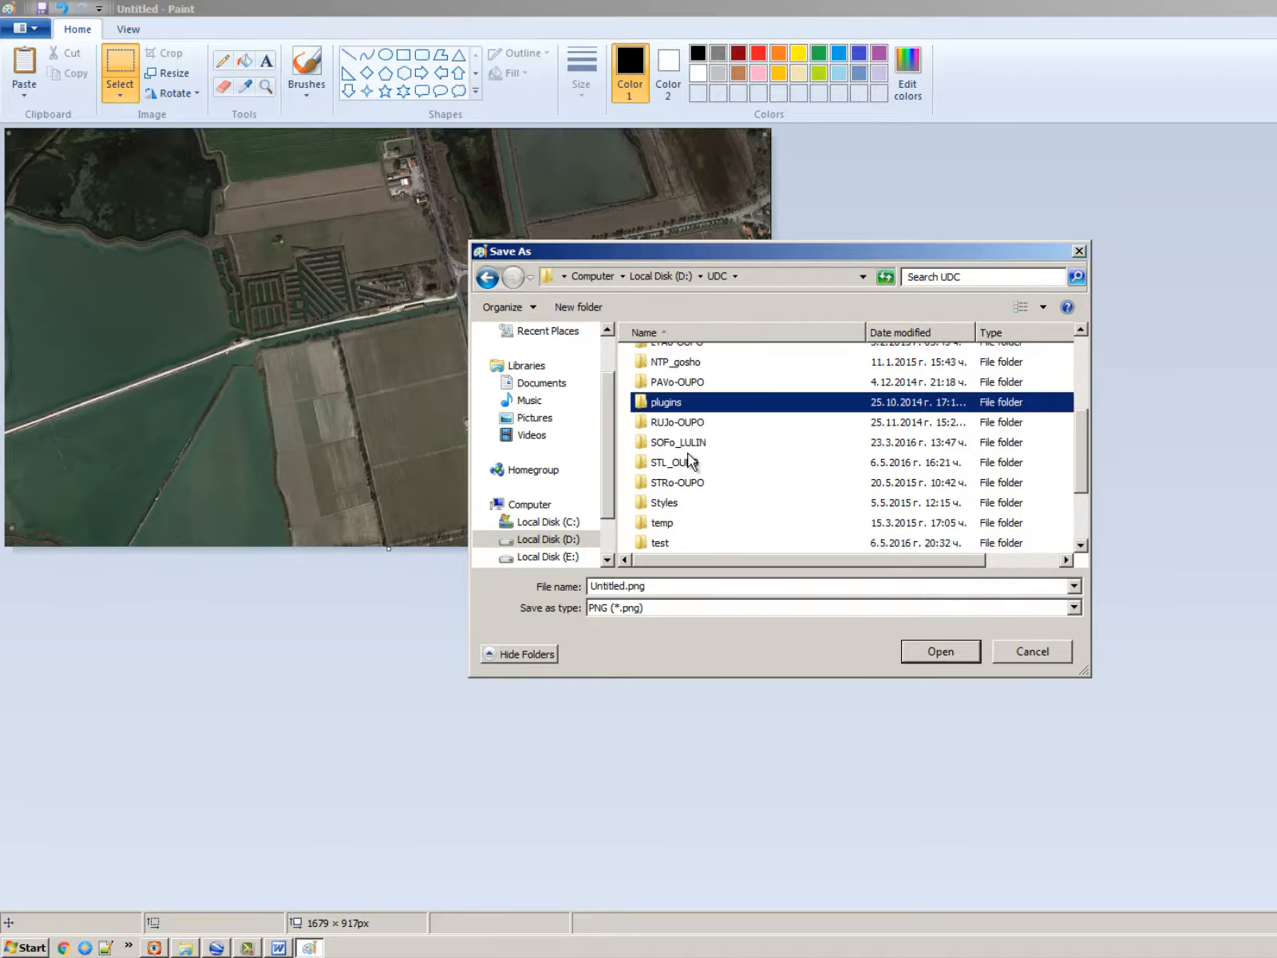
double_click(677, 542)
Name the picture GoogleEarthItaly and save it as a PNG file.
double_click(684, 585)
type("GoogleEarthI")
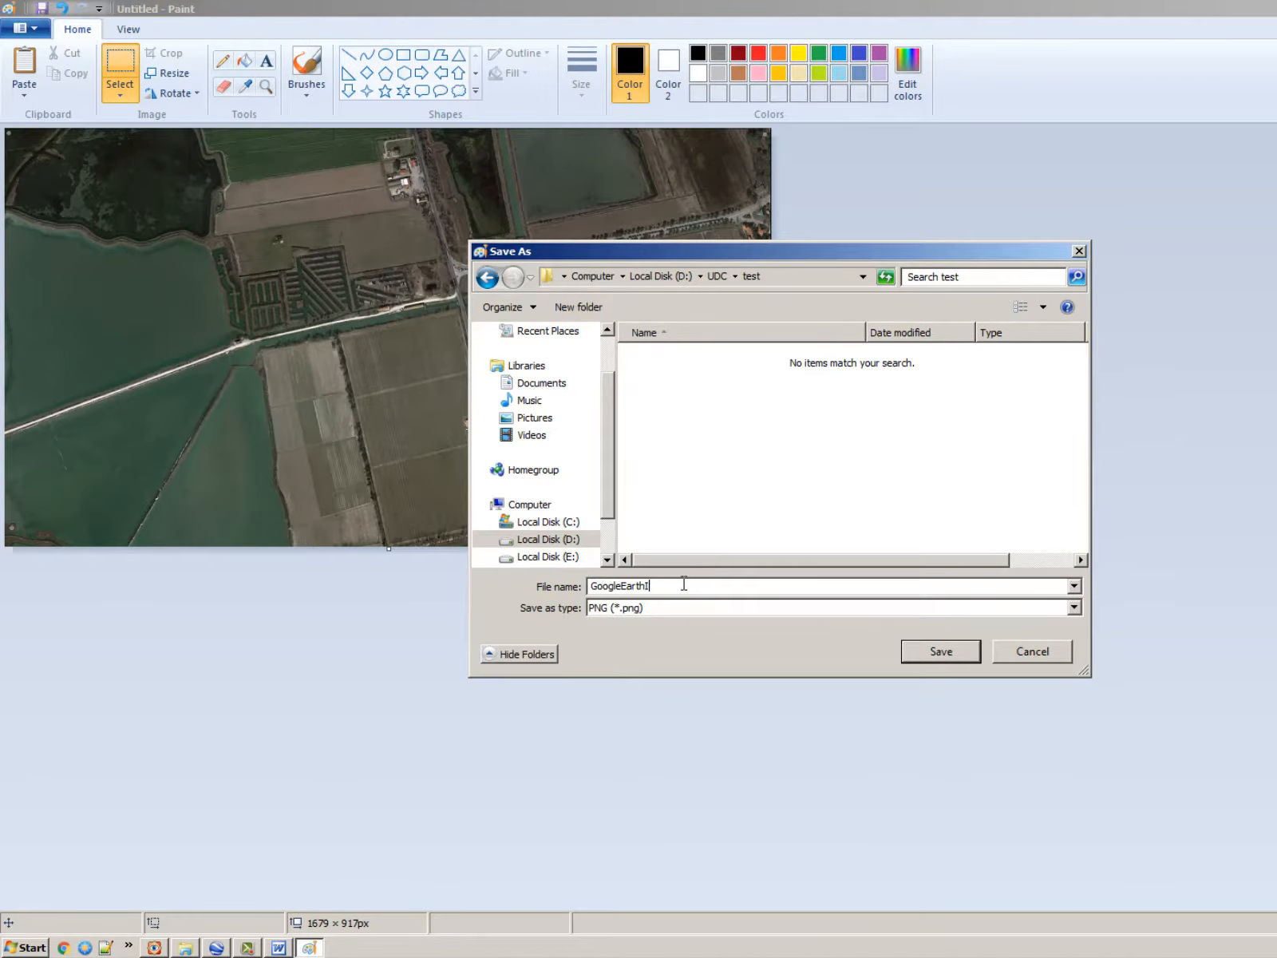
type("taly")
key("Return")
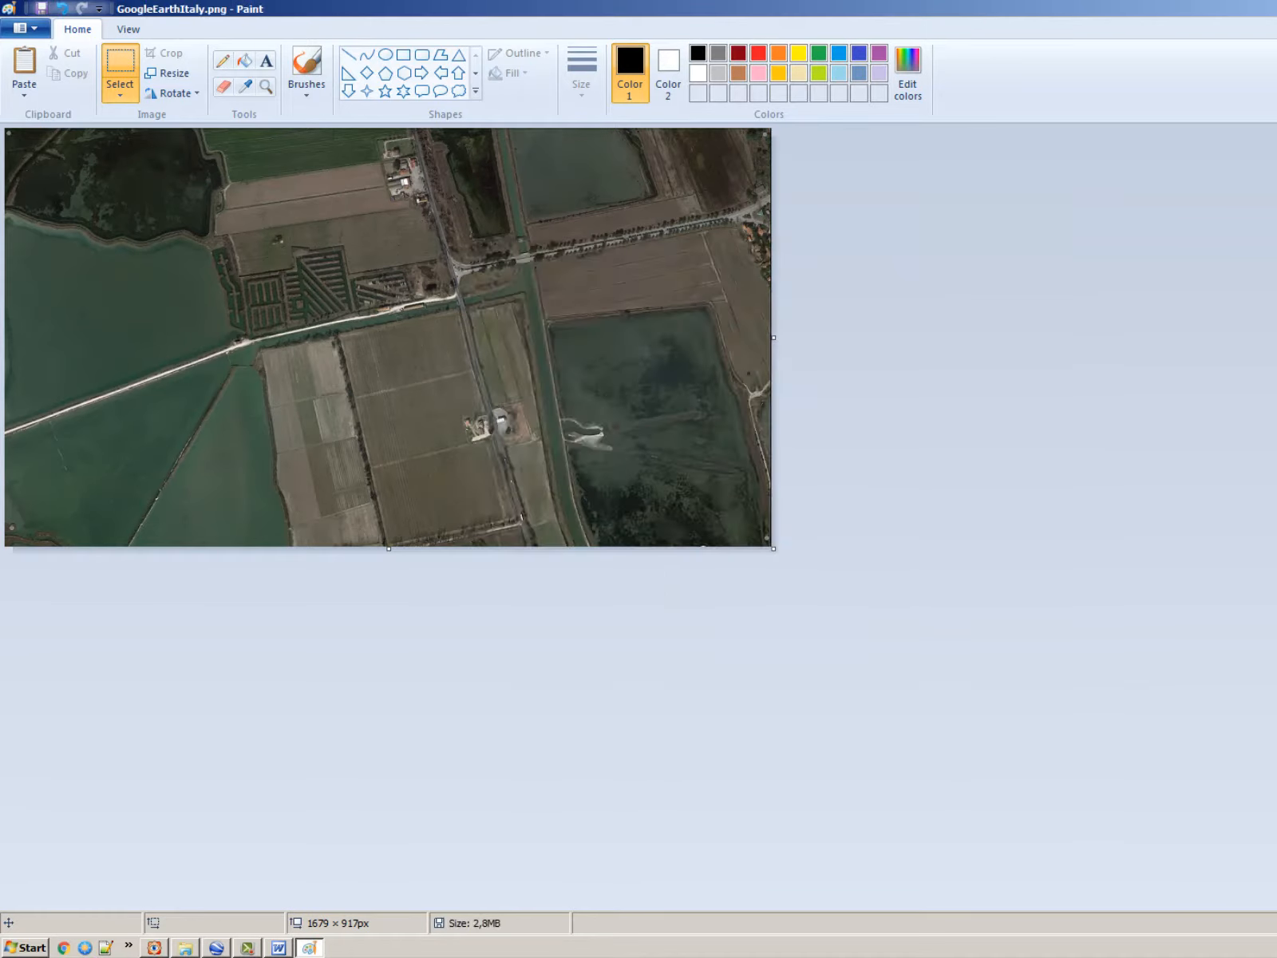
Get the desktop in view and launch QGIS Desktop 2.12.3.
left_click(32, 948)
left_click(1058, 661)
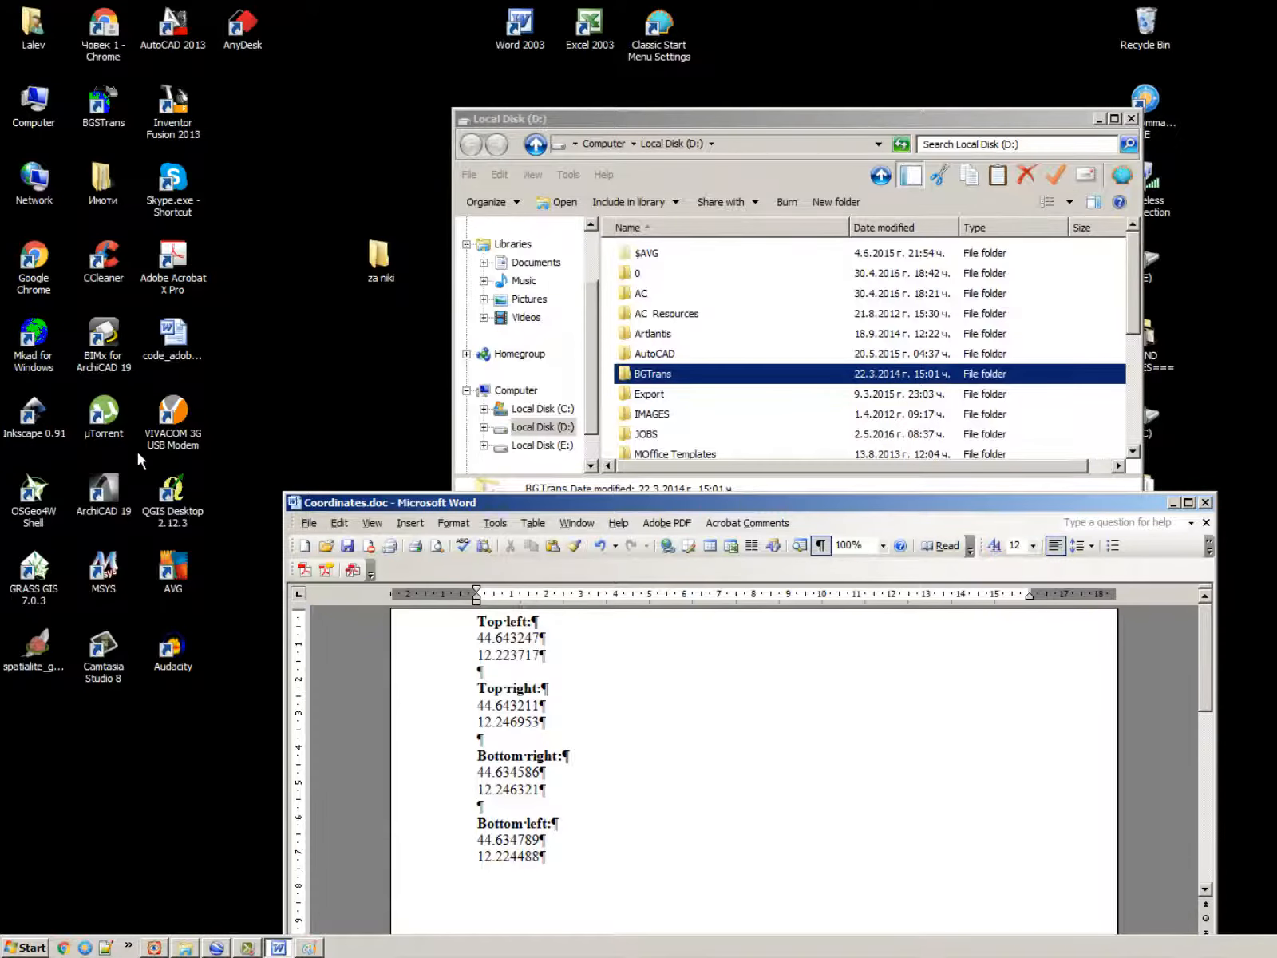
left_click(155, 490)
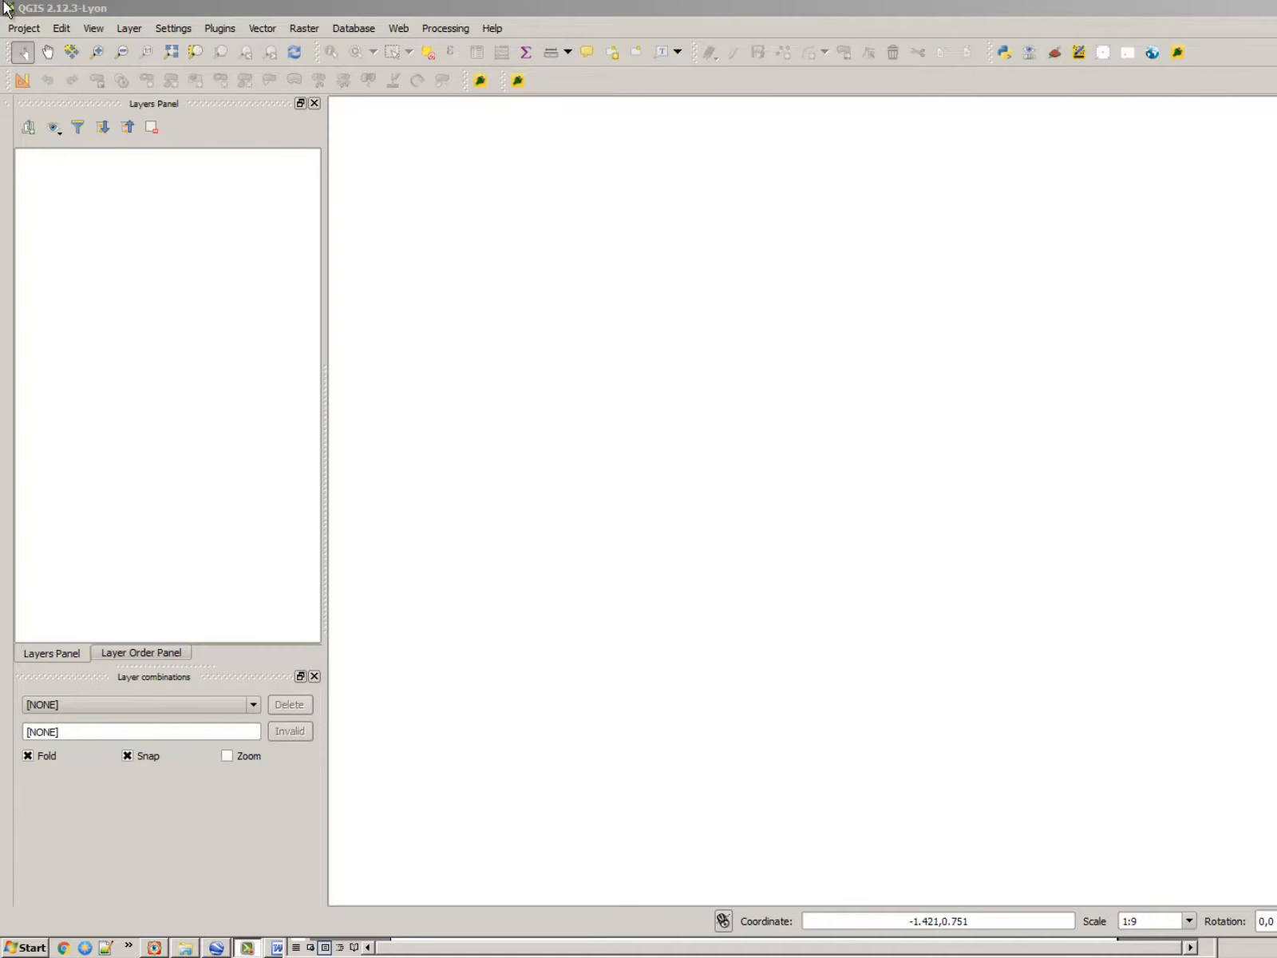
Open the CRS settings in the QGIS project properties and enable 'on the fly' CRS transformation.
left_click(24, 29)
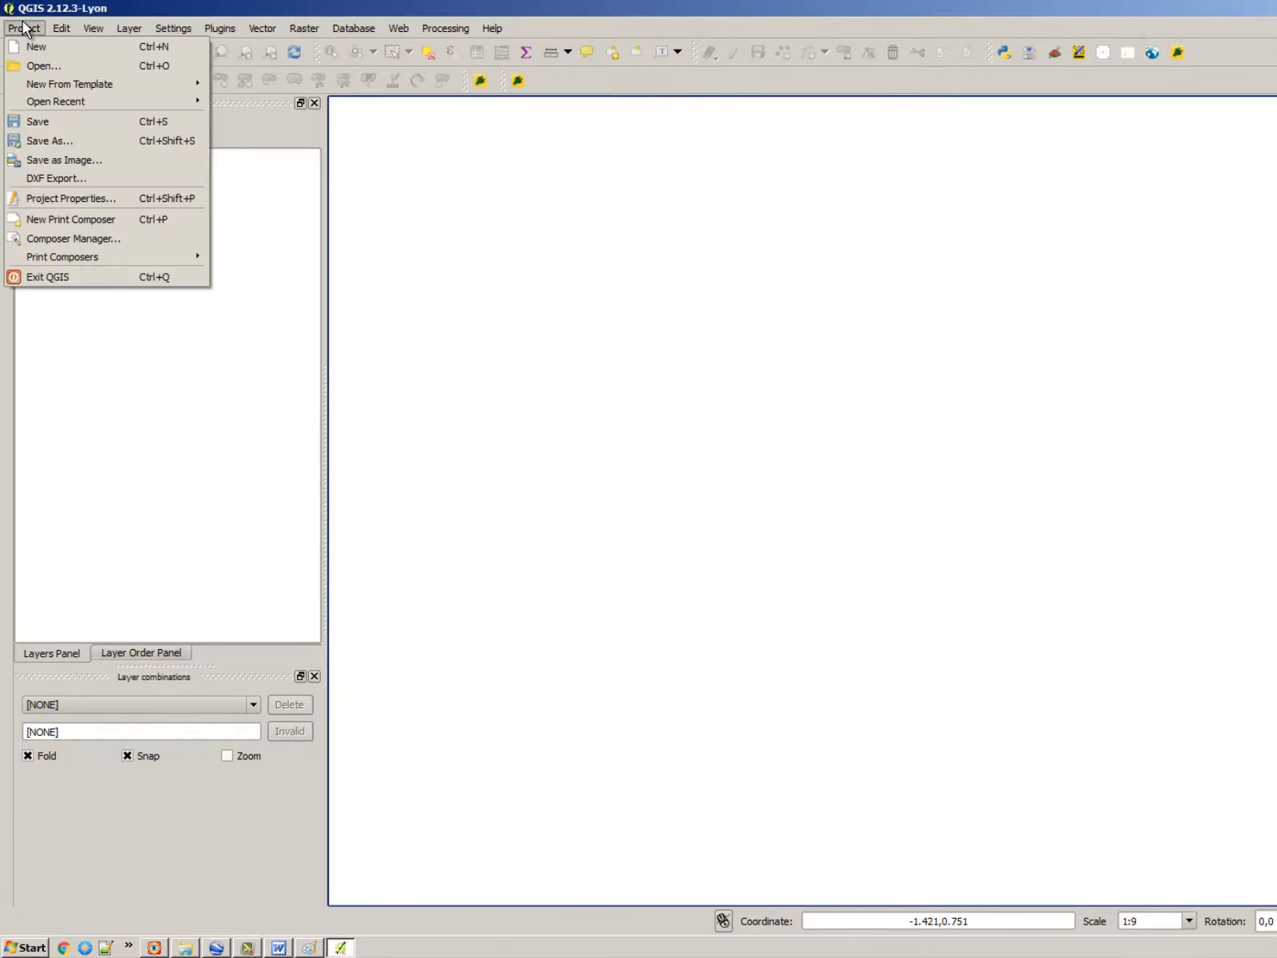
left_click(87, 198)
left_click(461, 139)
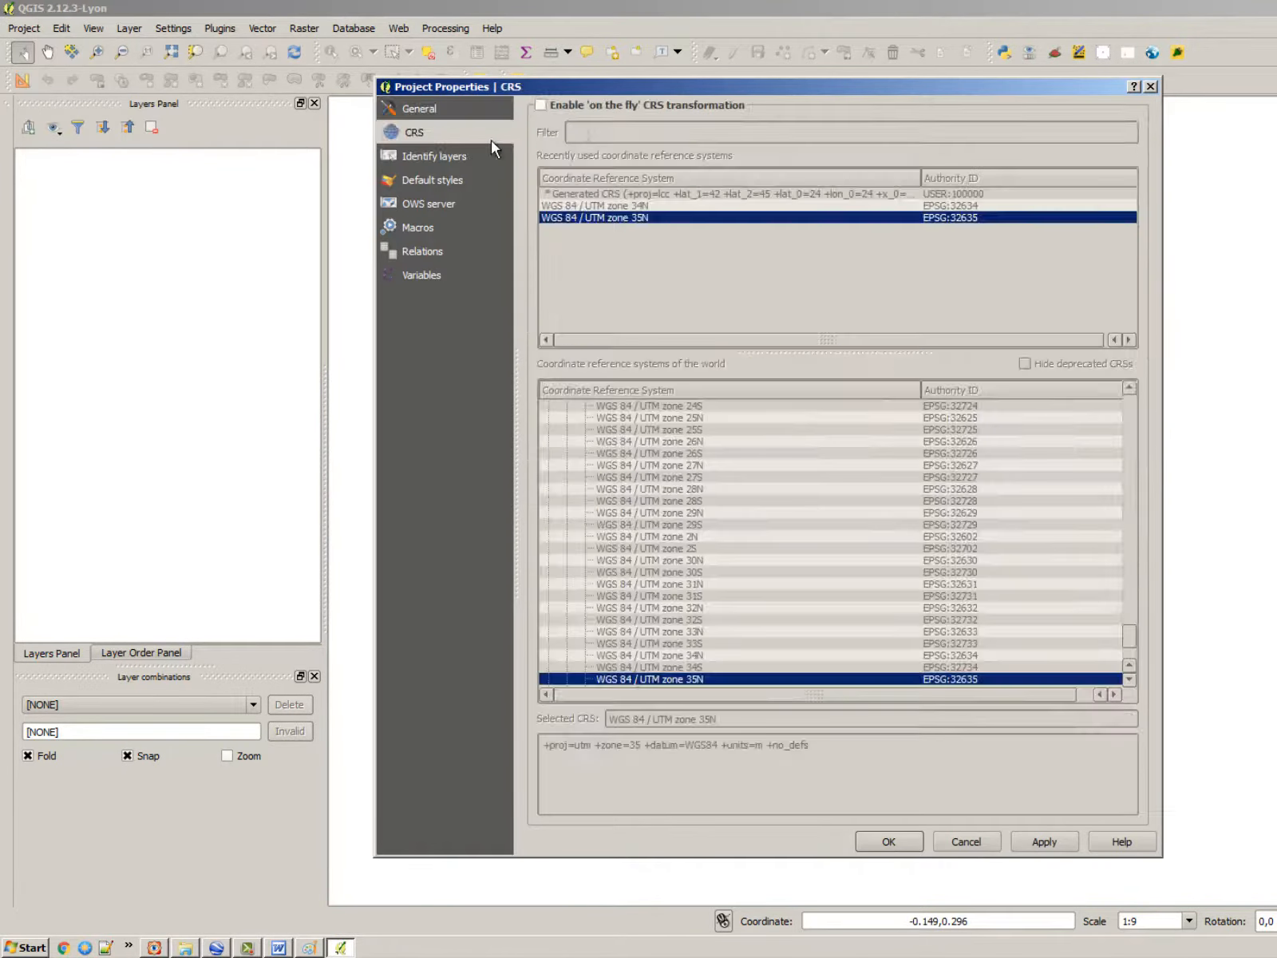
left_click(581, 107)
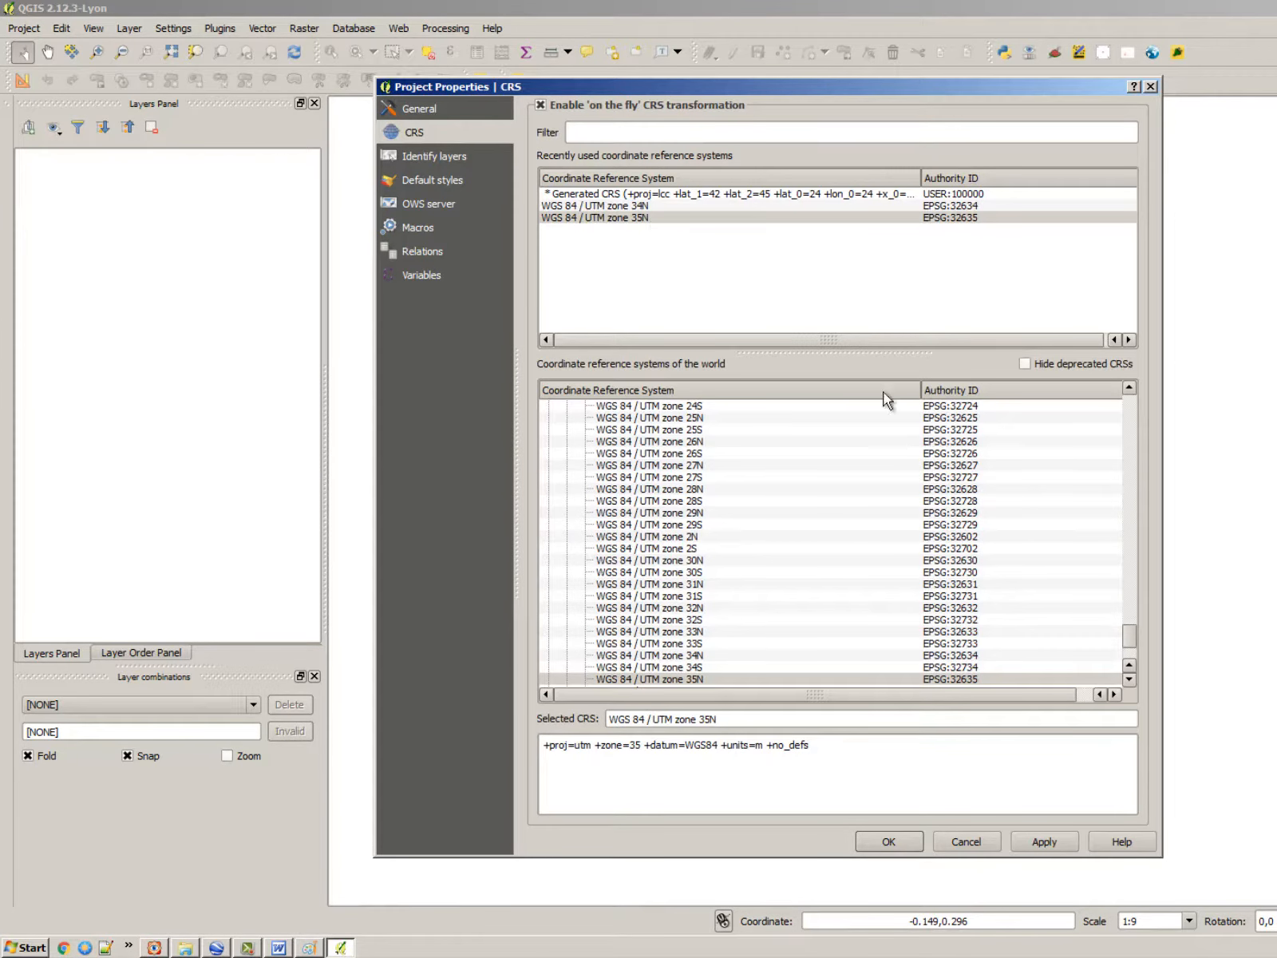
Search the list of projected coordinate reference systems for a plain WGS 84 entry.
left_click(898, 522)
left_click_drag(1131, 632, 1132, 452)
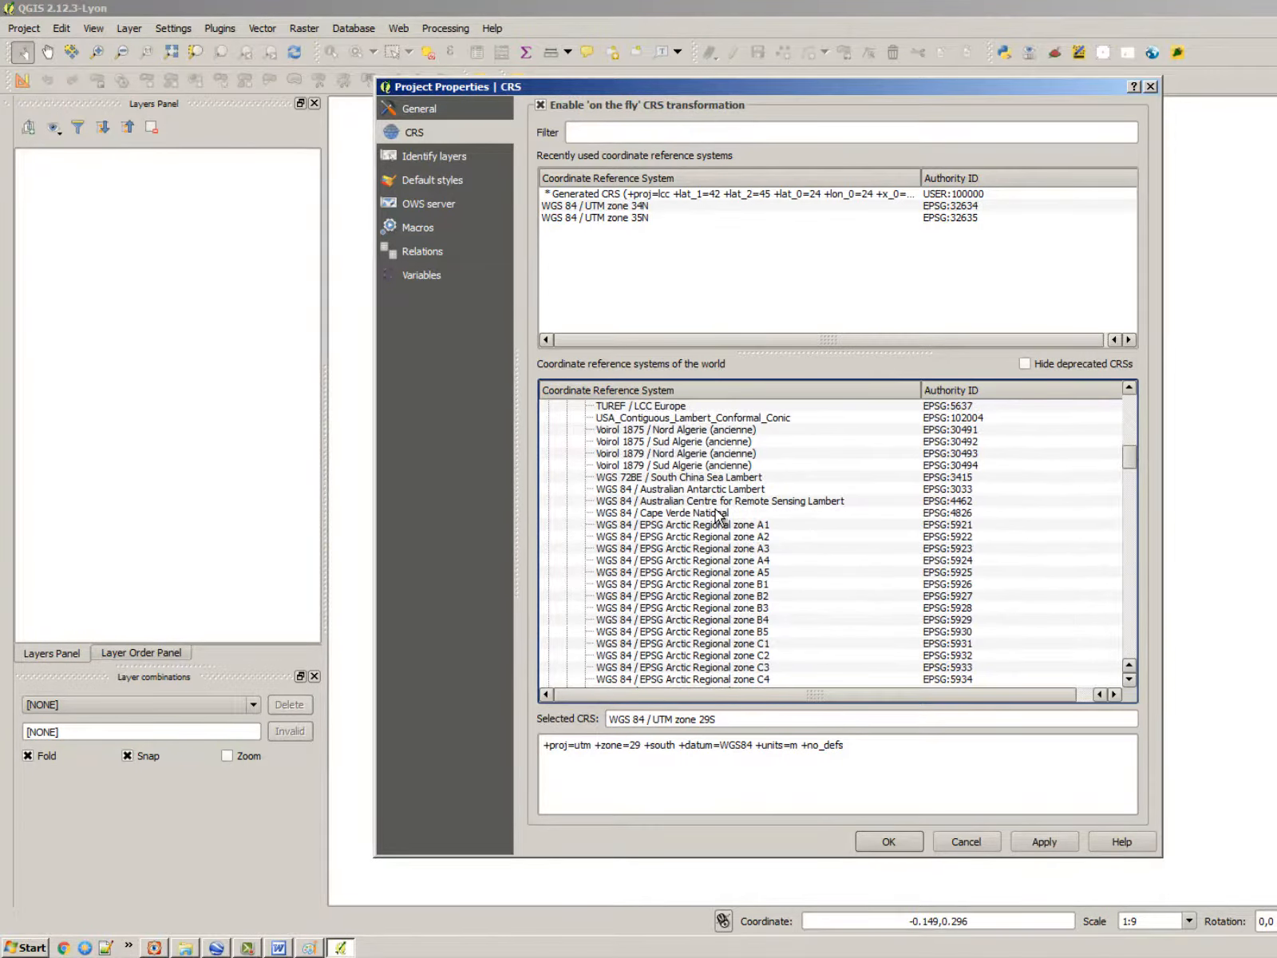
left_click(715, 512)
scroll(715, 510, "up", 5)
left_click(715, 488)
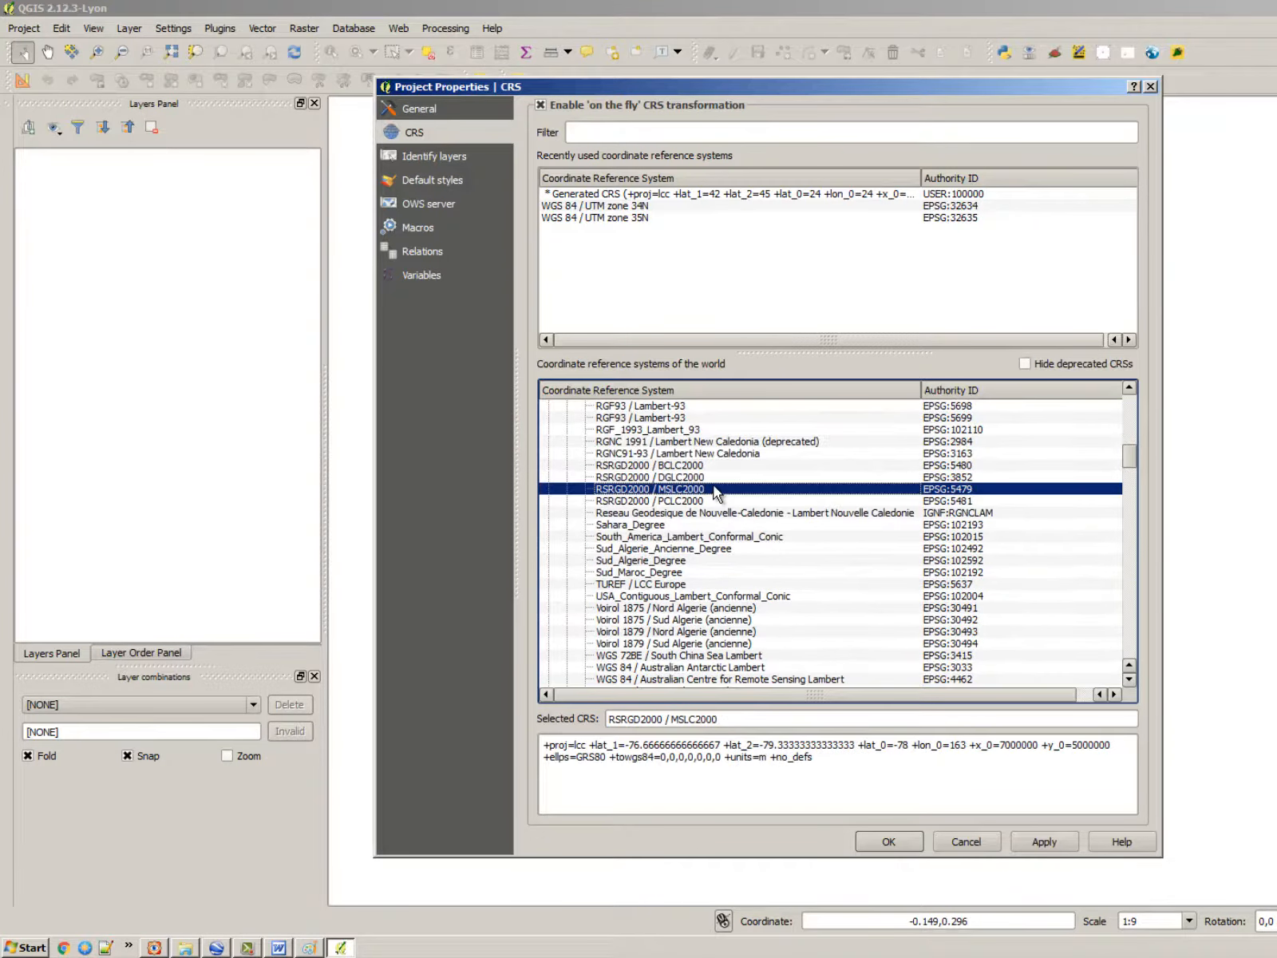
scroll(891, 494, "up", 2)
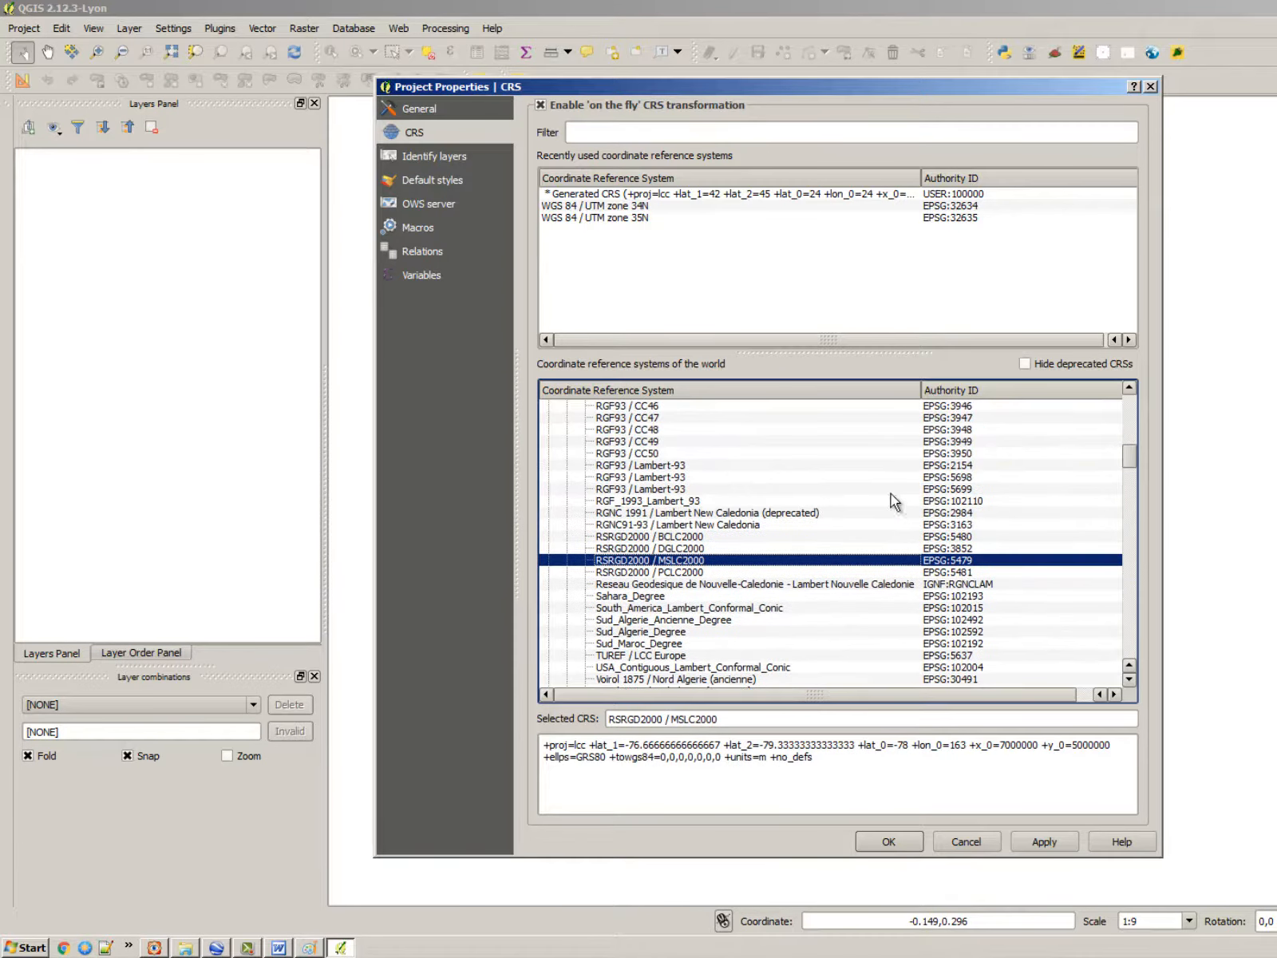
left_click(802, 430)
scroll(799, 432, "up", 3)
key("w")
key("w")
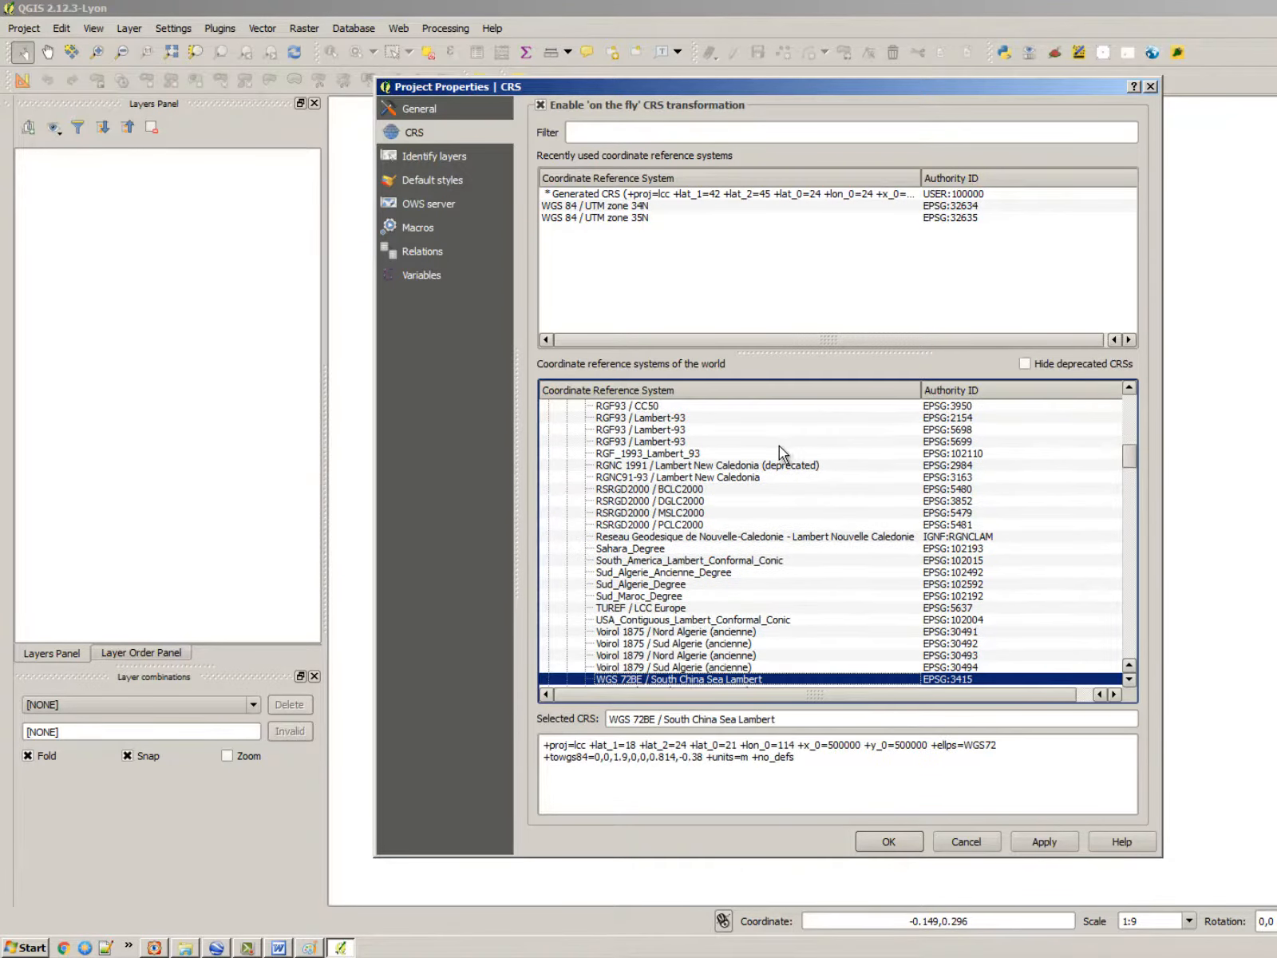
scroll(749, 639, "down", 12)
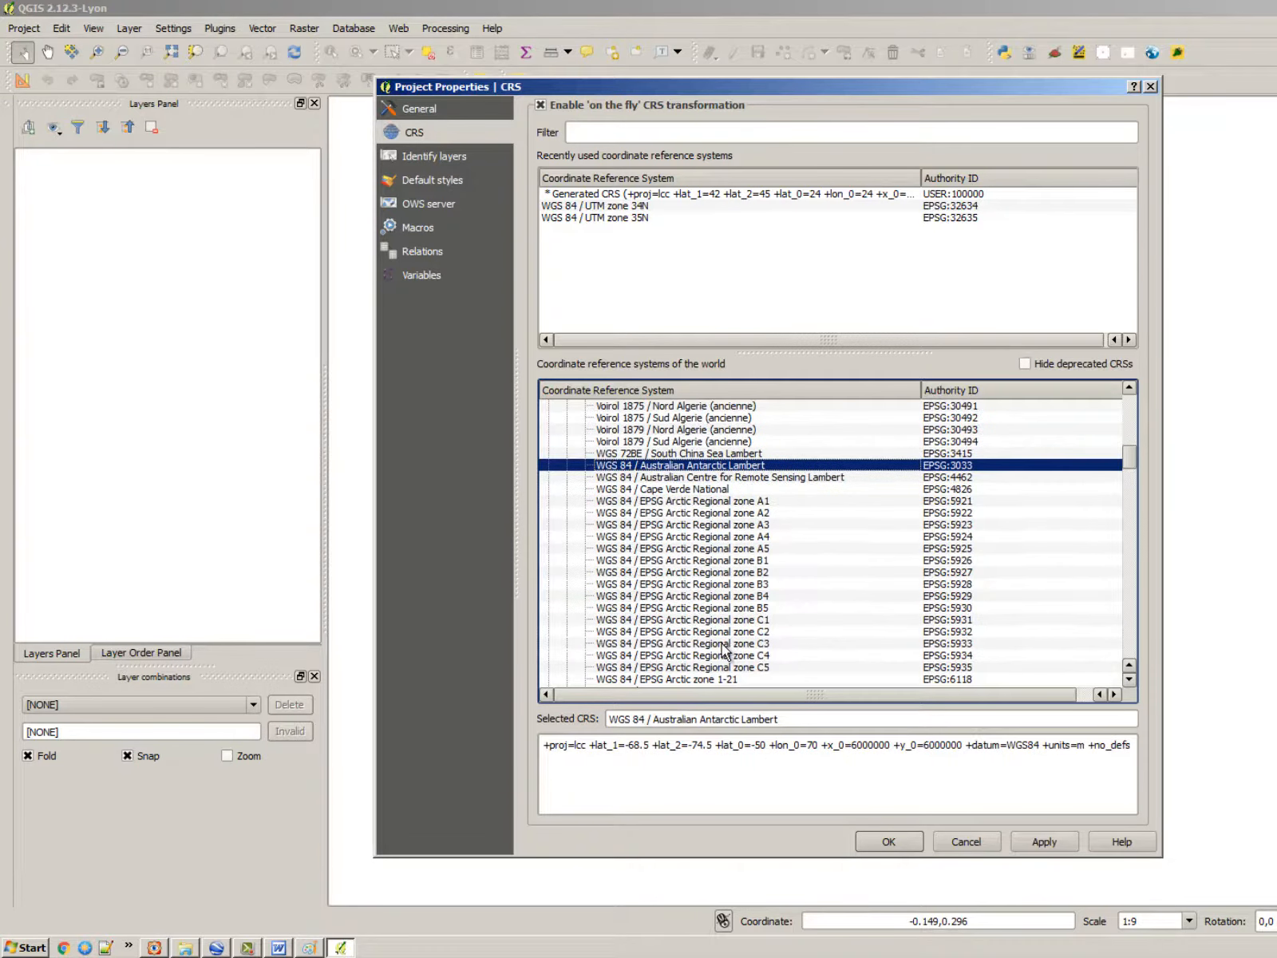
scroll(682, 630, "down", 20)
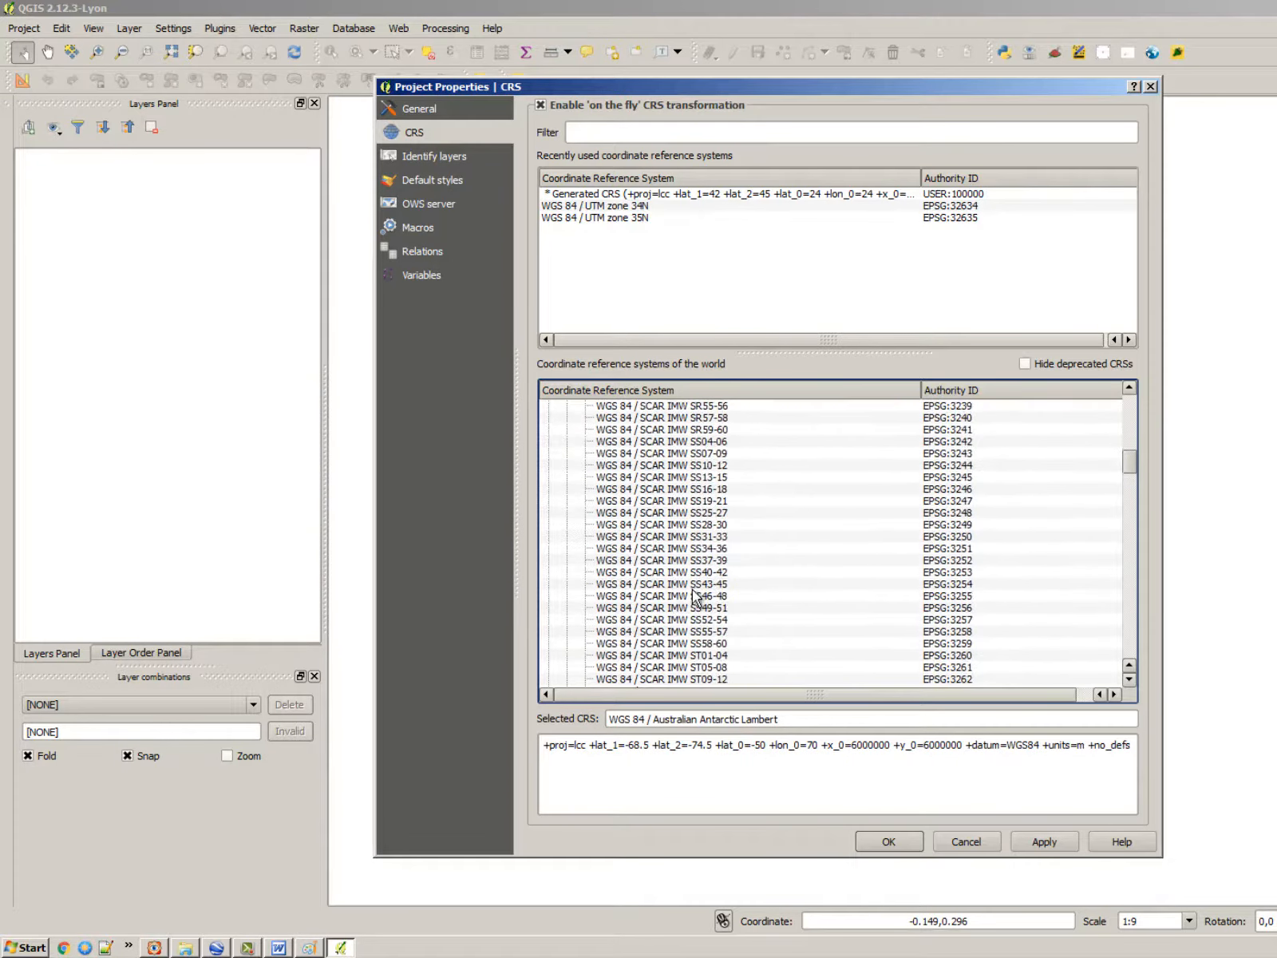
scroll(739, 574, "up", 1)
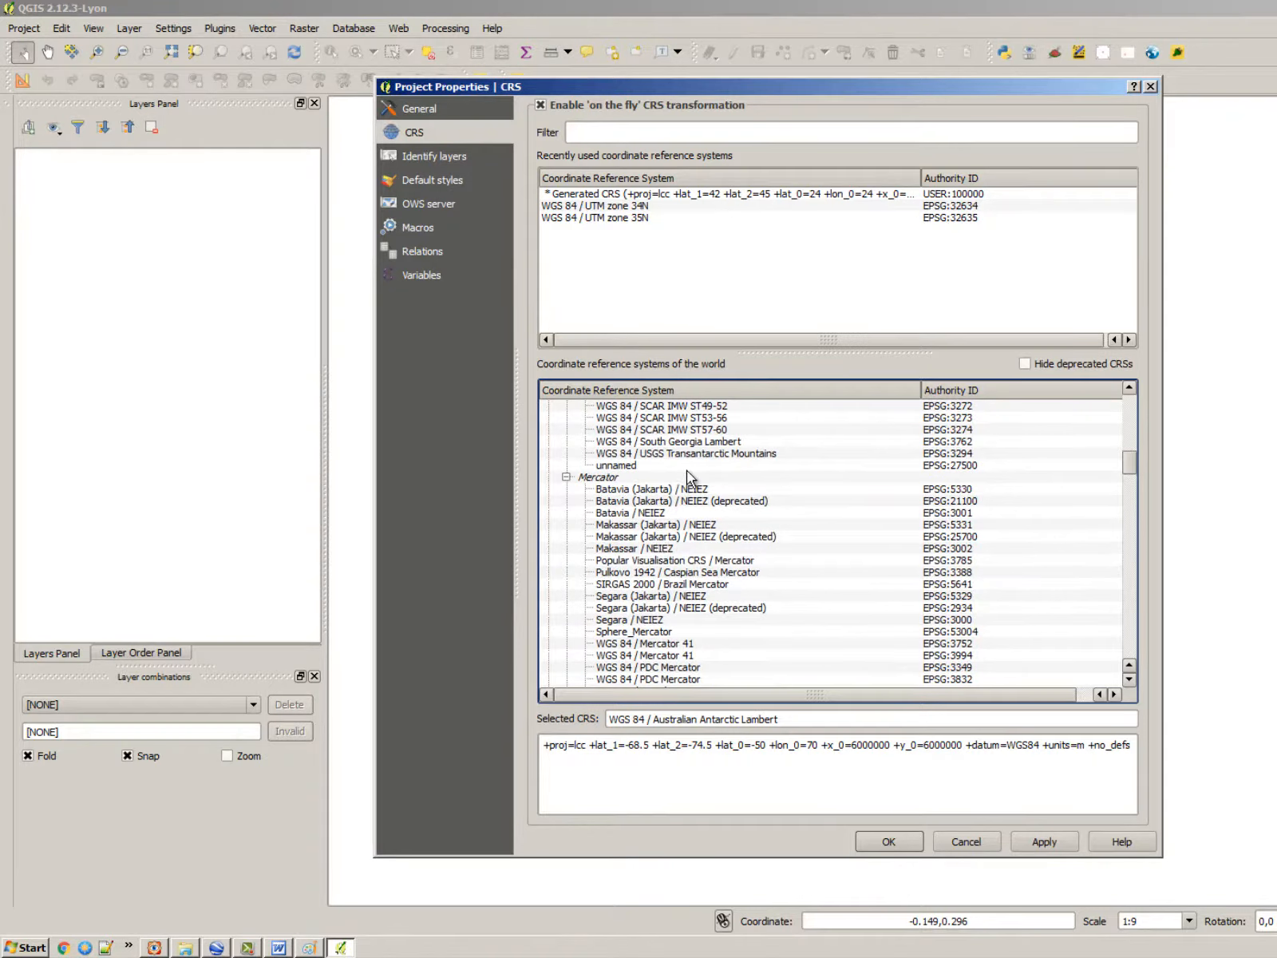
scroll(702, 476, "down", 5)
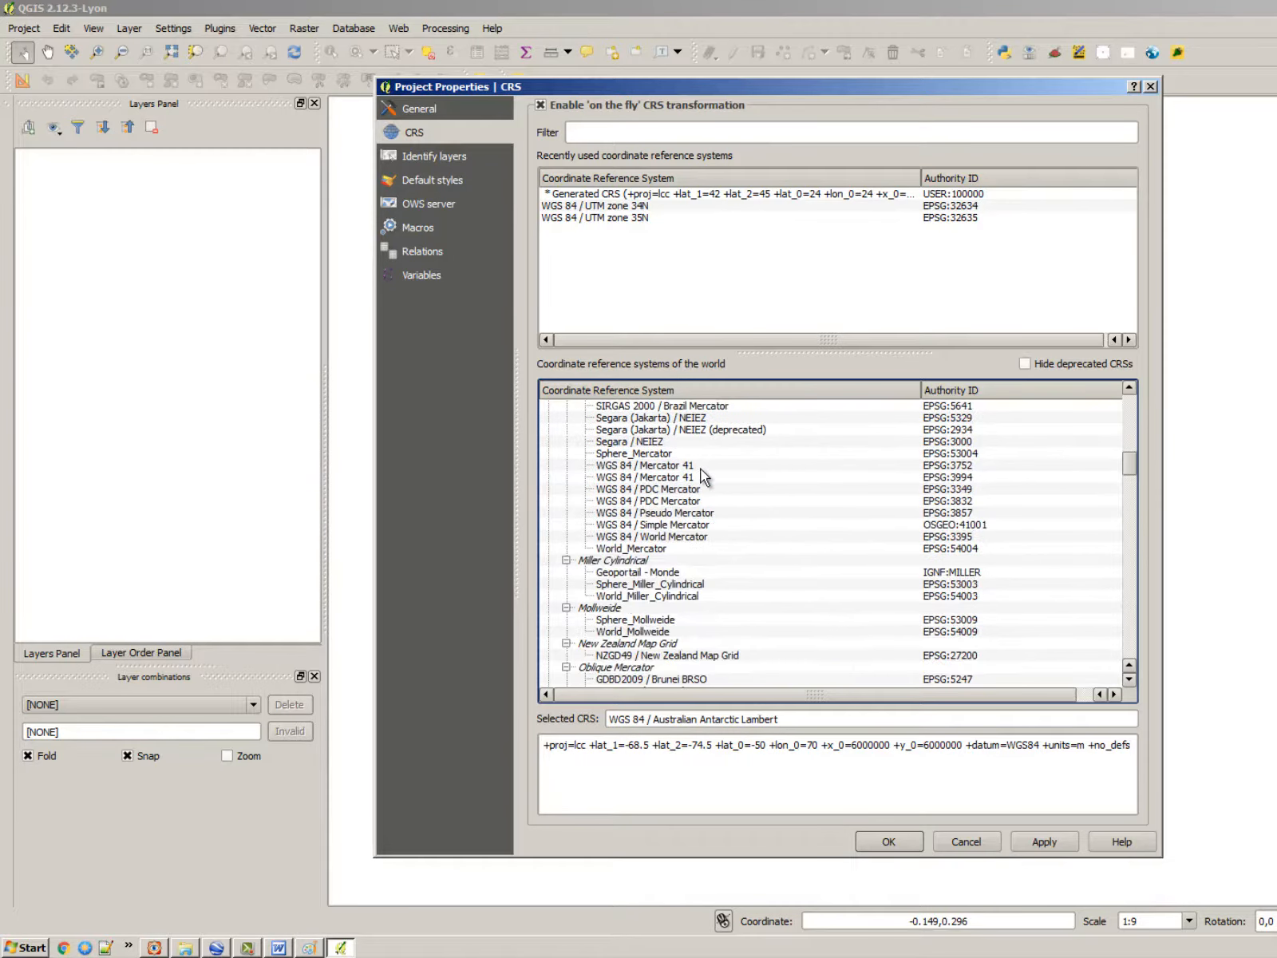
scroll(702, 477, "down", 16)
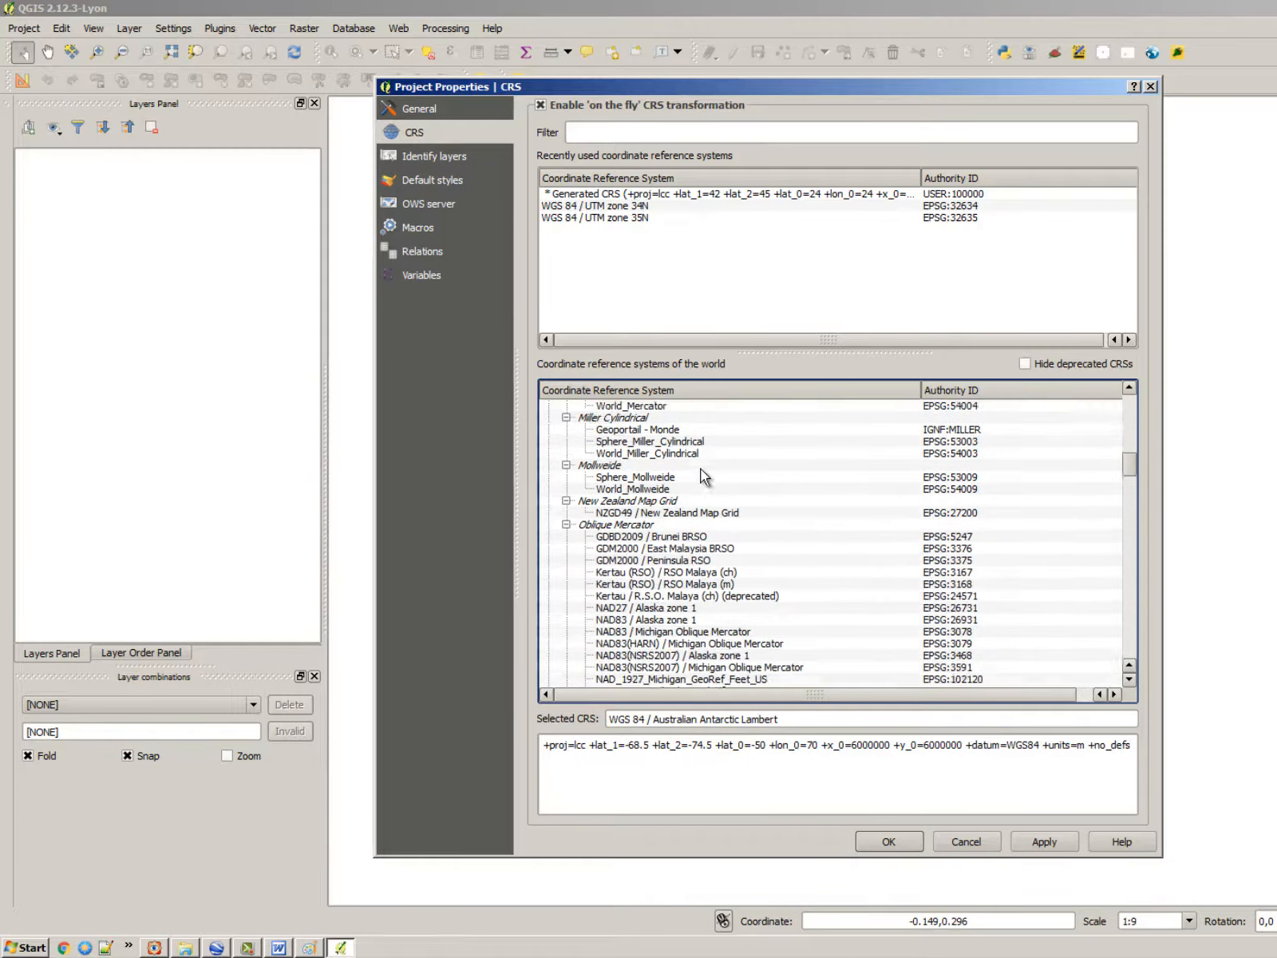
scroll(701, 477, "down", 10)
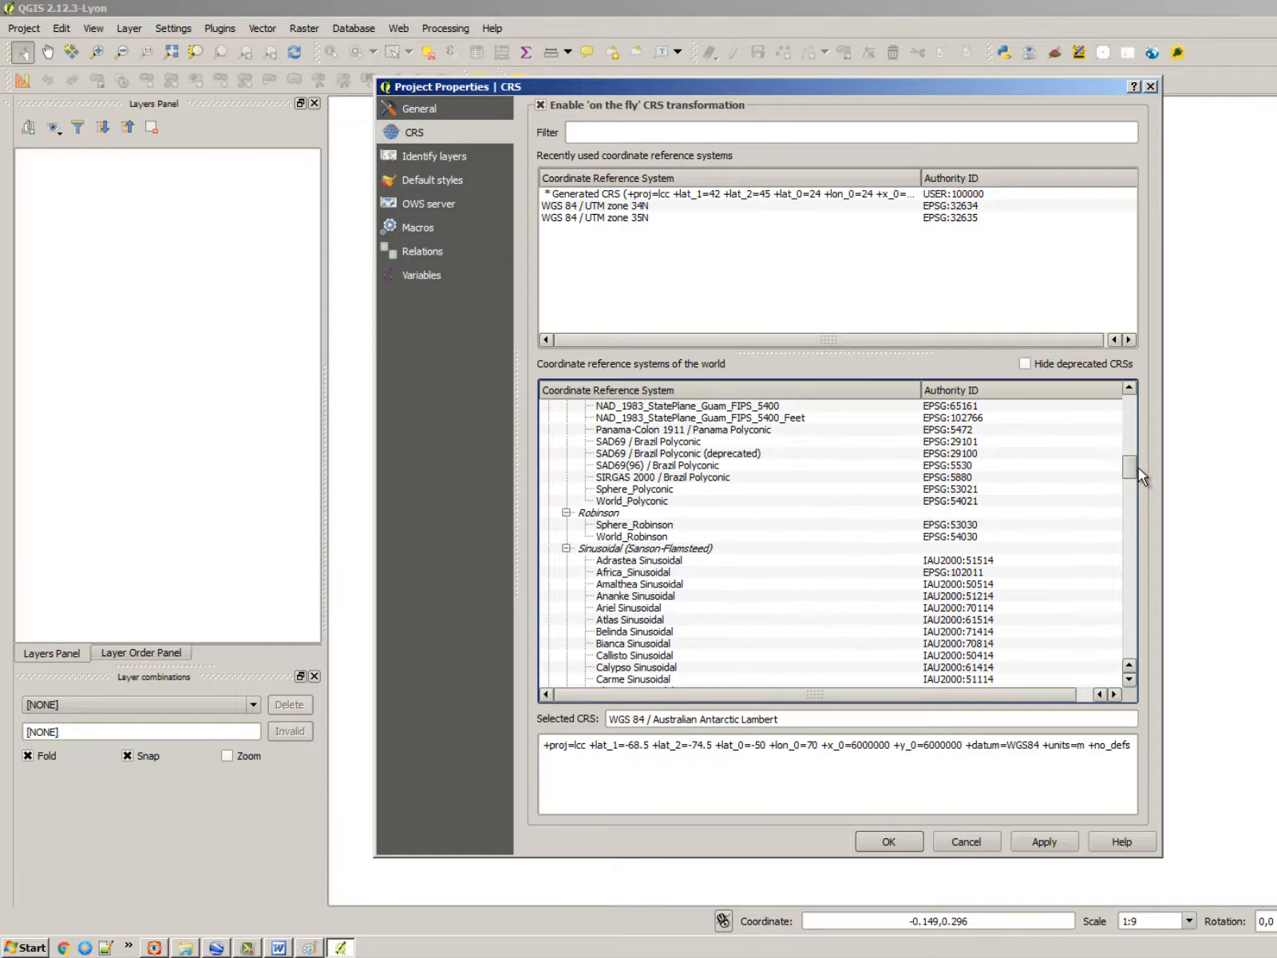
scroll(1131, 465, "down", 20)
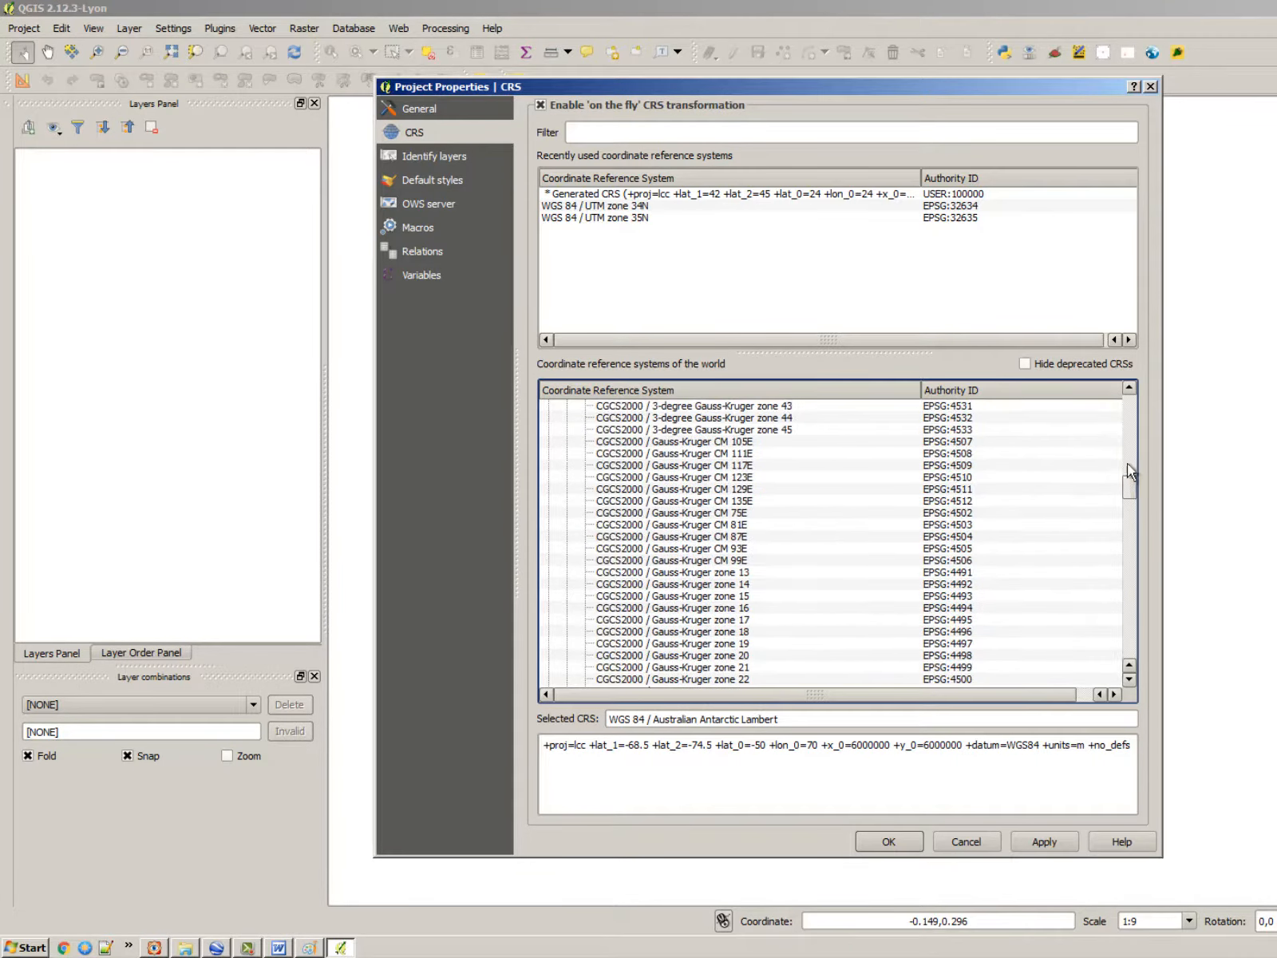
scroll(1130, 469, "up", 20)
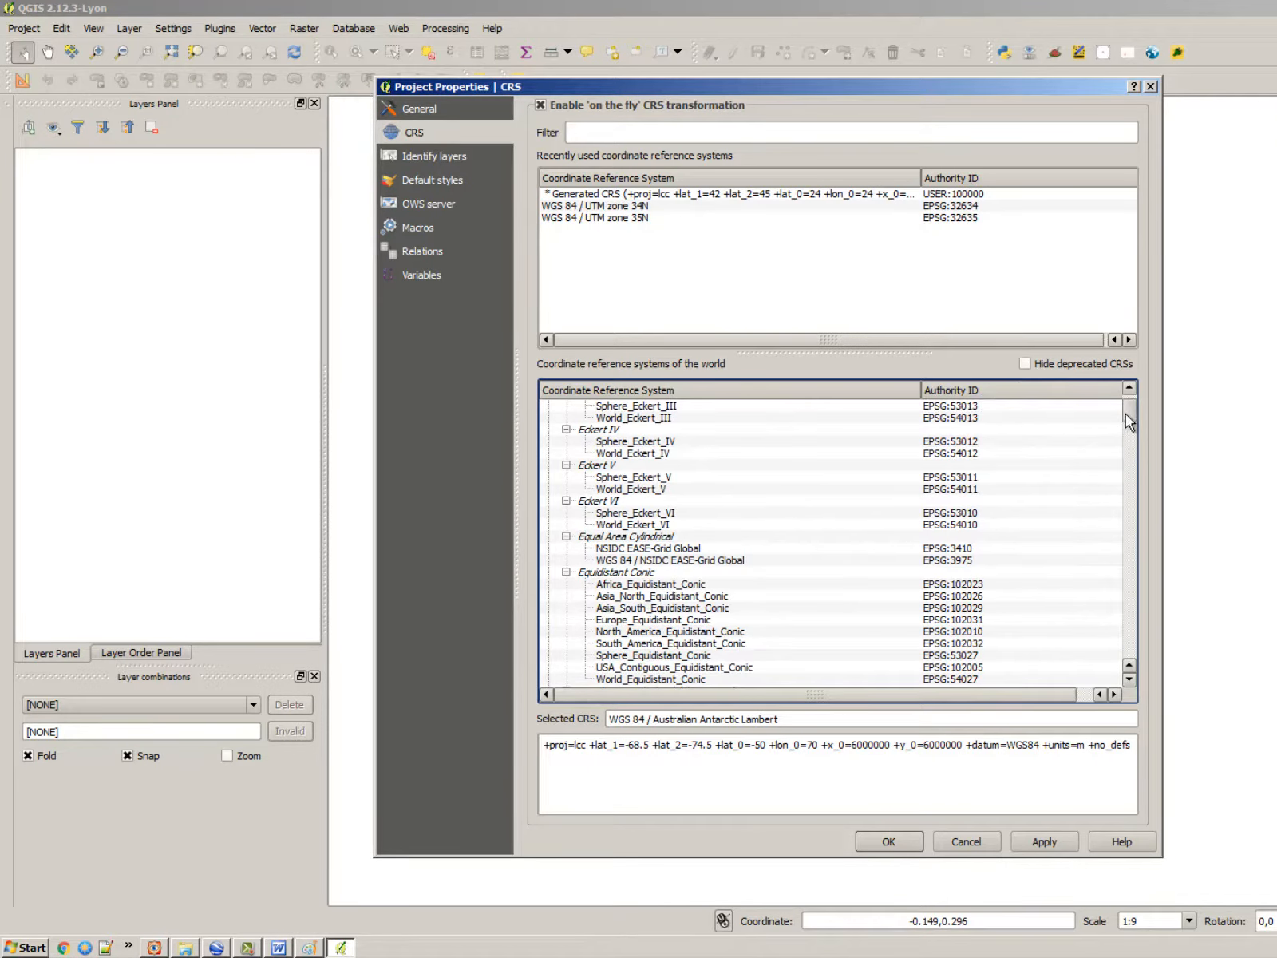
Set the project CRS to WGS 84 (EPSG:4326) from the geographic coordinate systems, applying and accepting the project properties.
left_click_drag(1126, 414, 1126, 390)
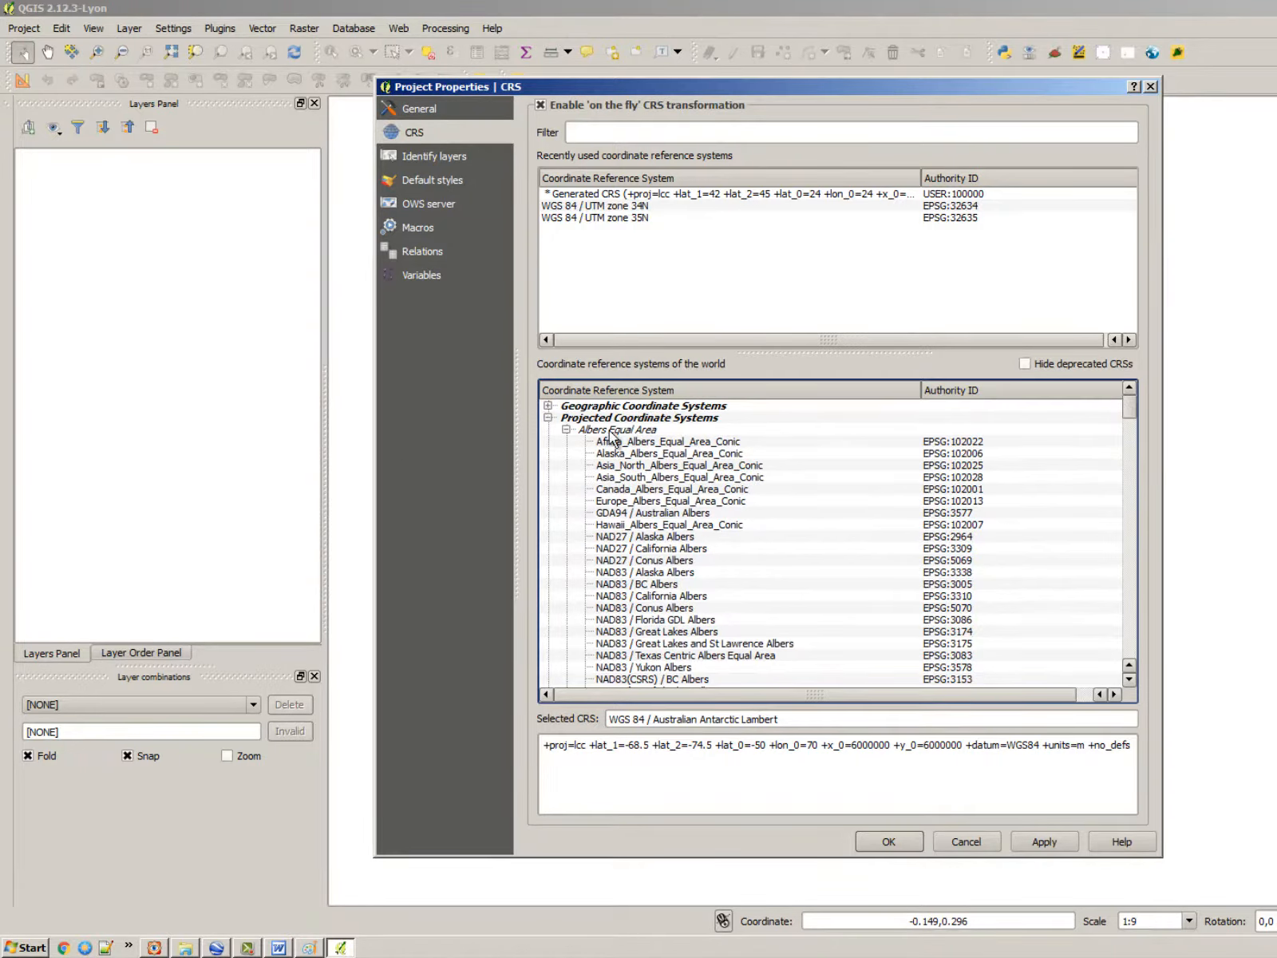
left_click(547, 405)
scroll(633, 450, "down", 20)
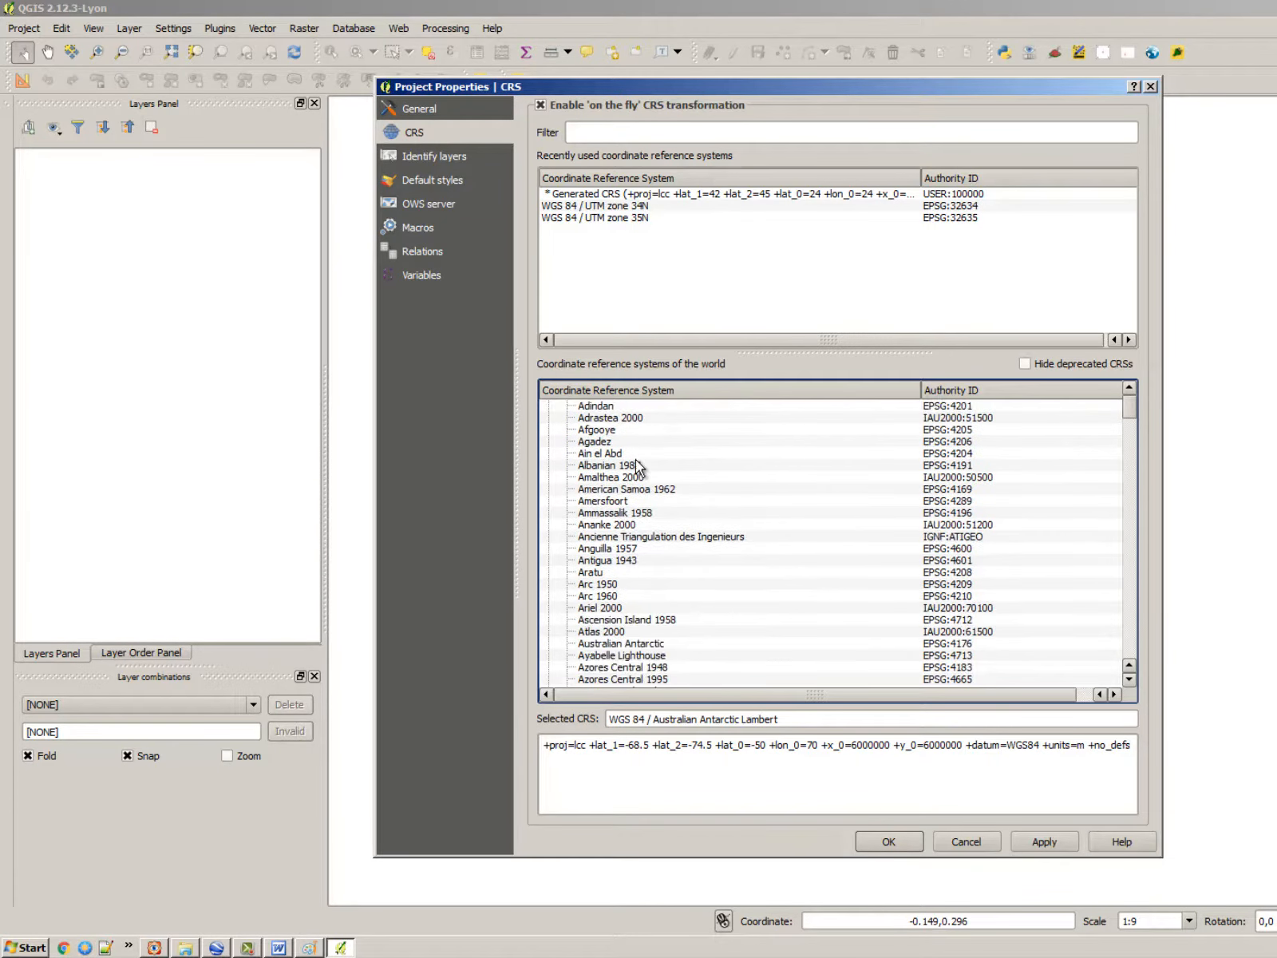
scroll(651, 482, "down", 20)
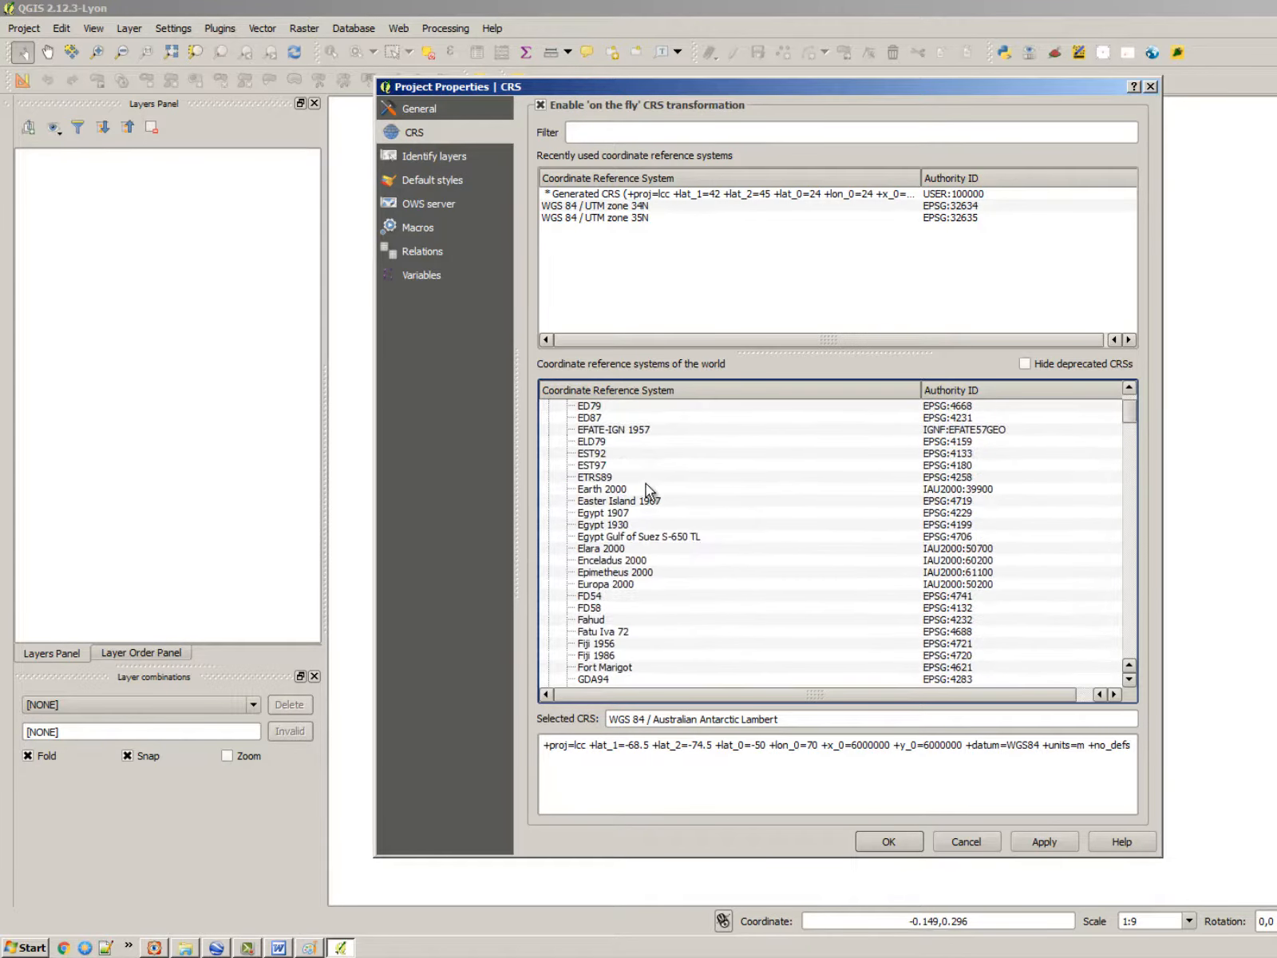
scroll(645, 496, "down", 7)
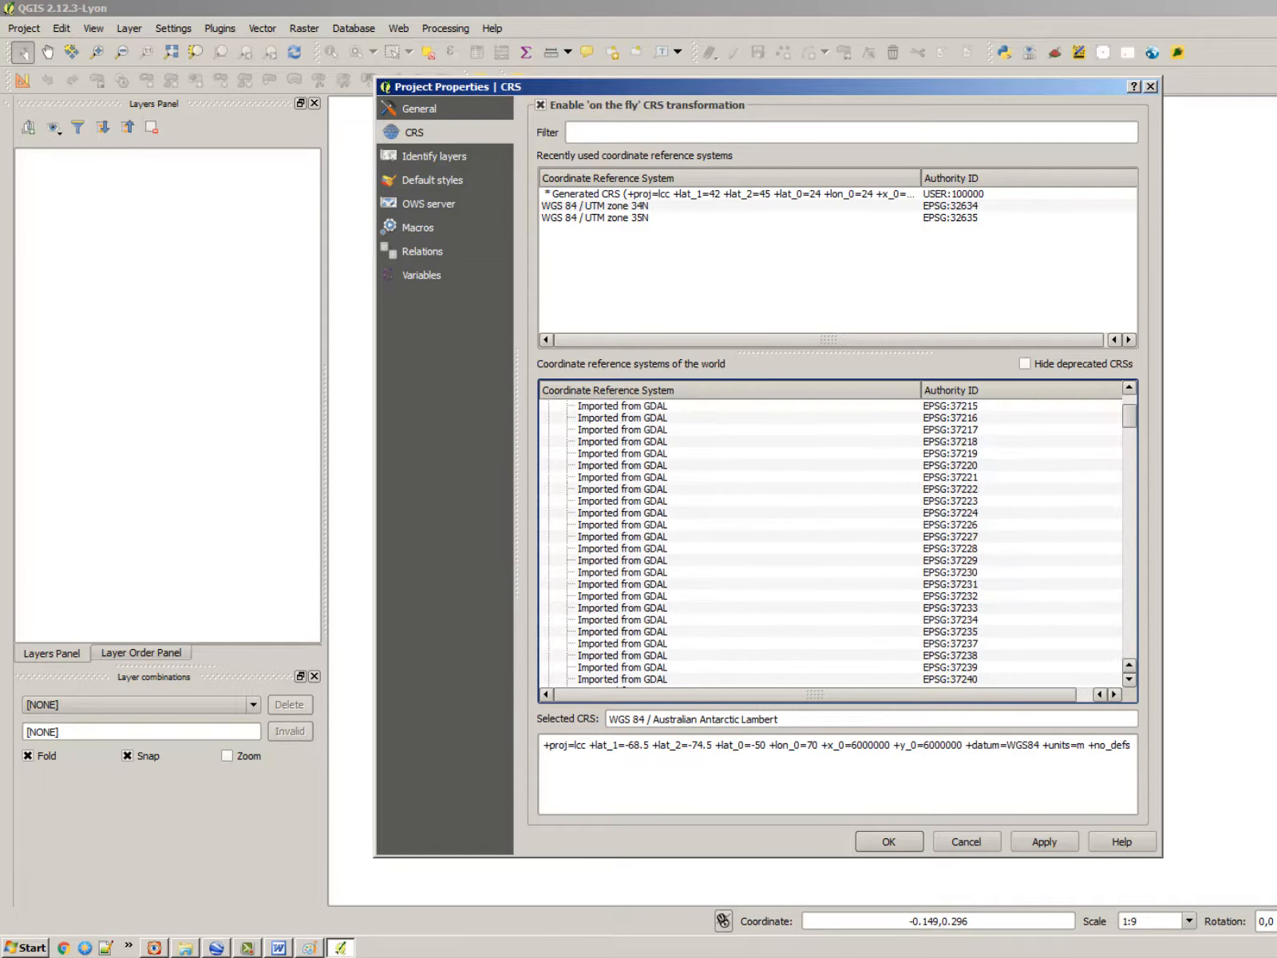
left_click_drag(1132, 427, 1126, 436)
scroll(574, 519, "up", 4)
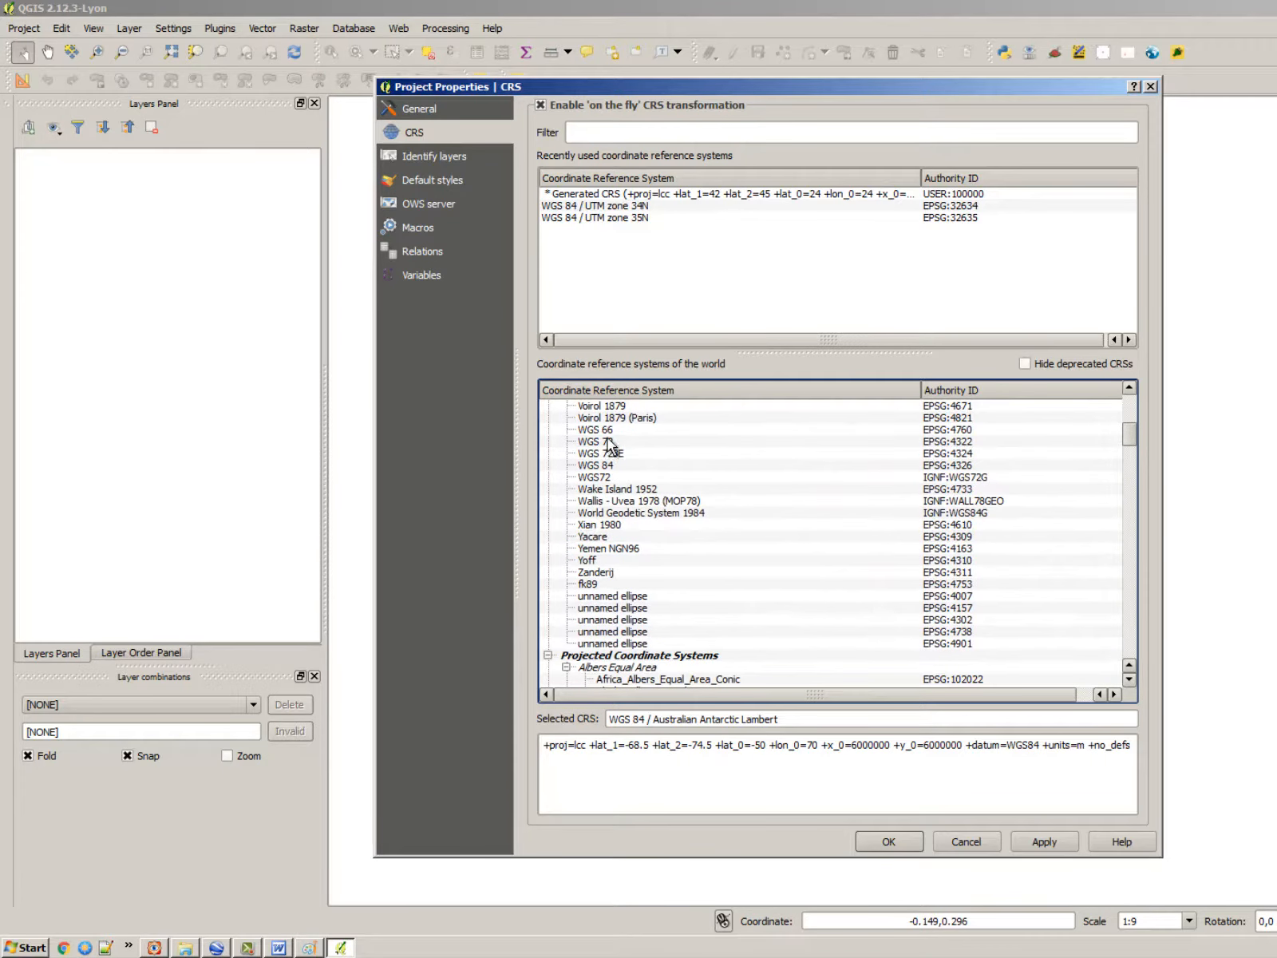
left_click(608, 466)
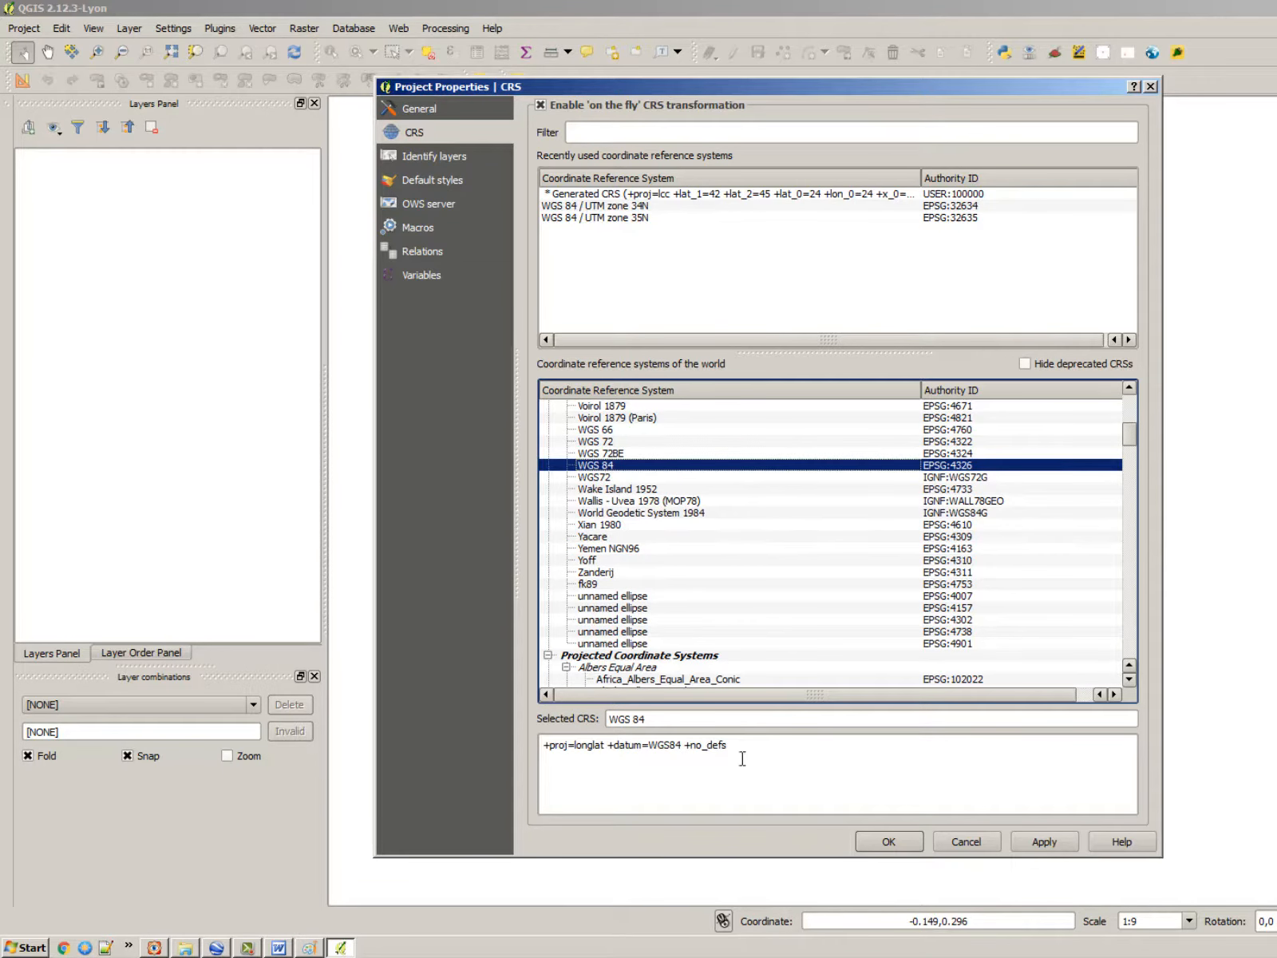
left_click(670, 721)
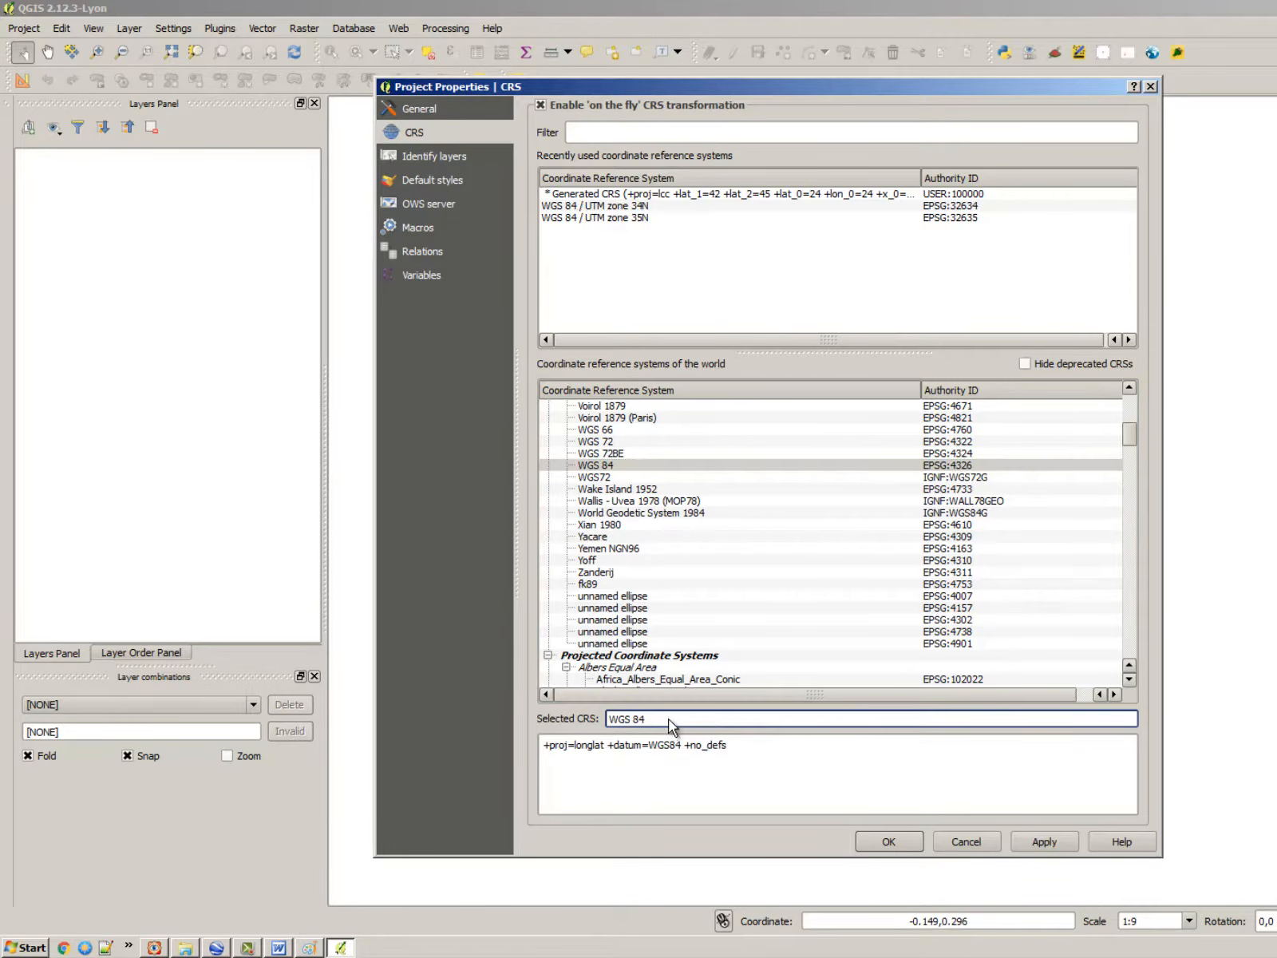
left_click(1040, 841)
left_click(890, 842)
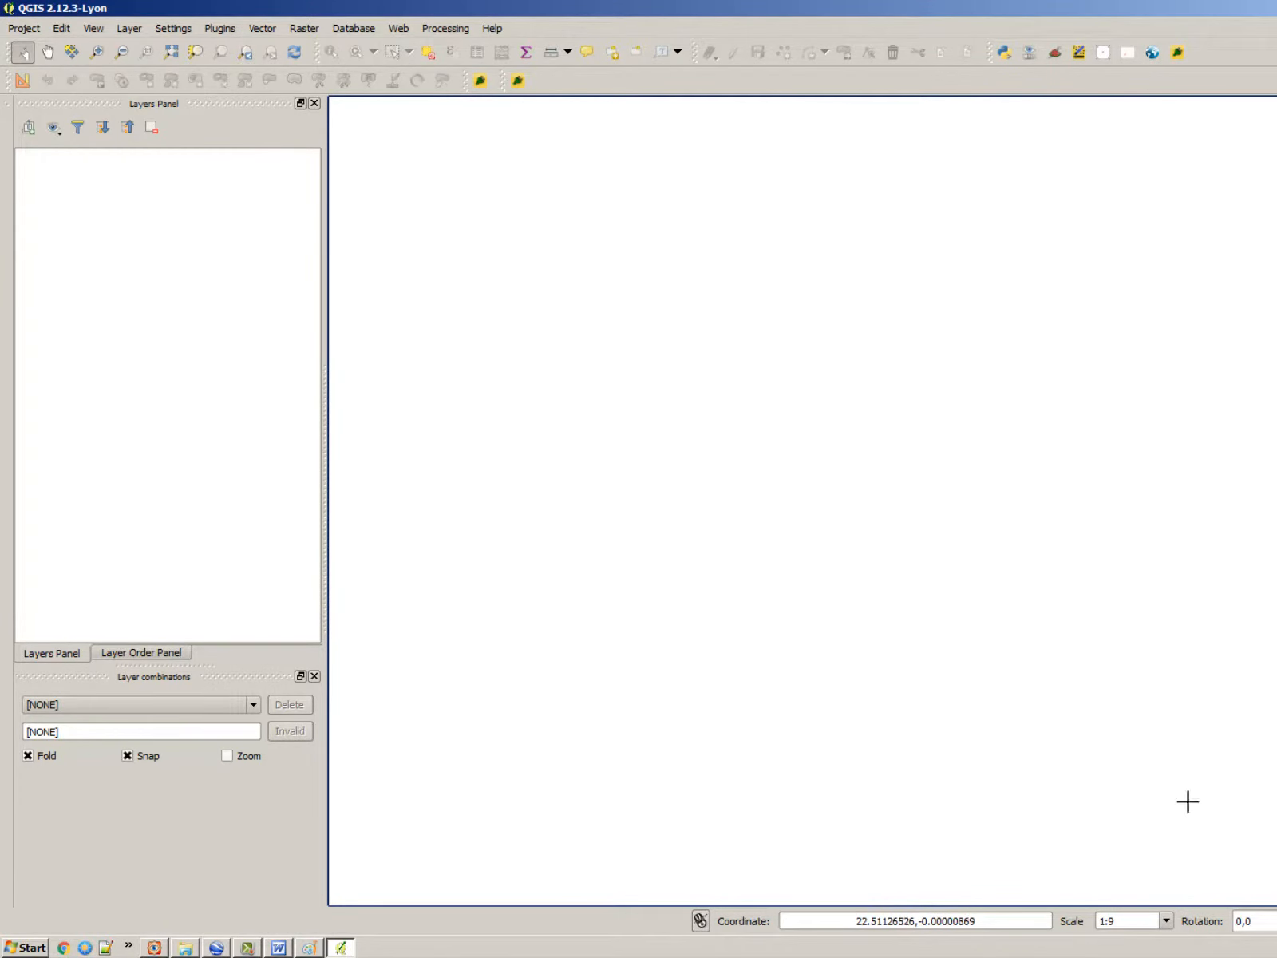
Open the raster Georeferencer and reposition its window over the main map window.
left_click(237, 372)
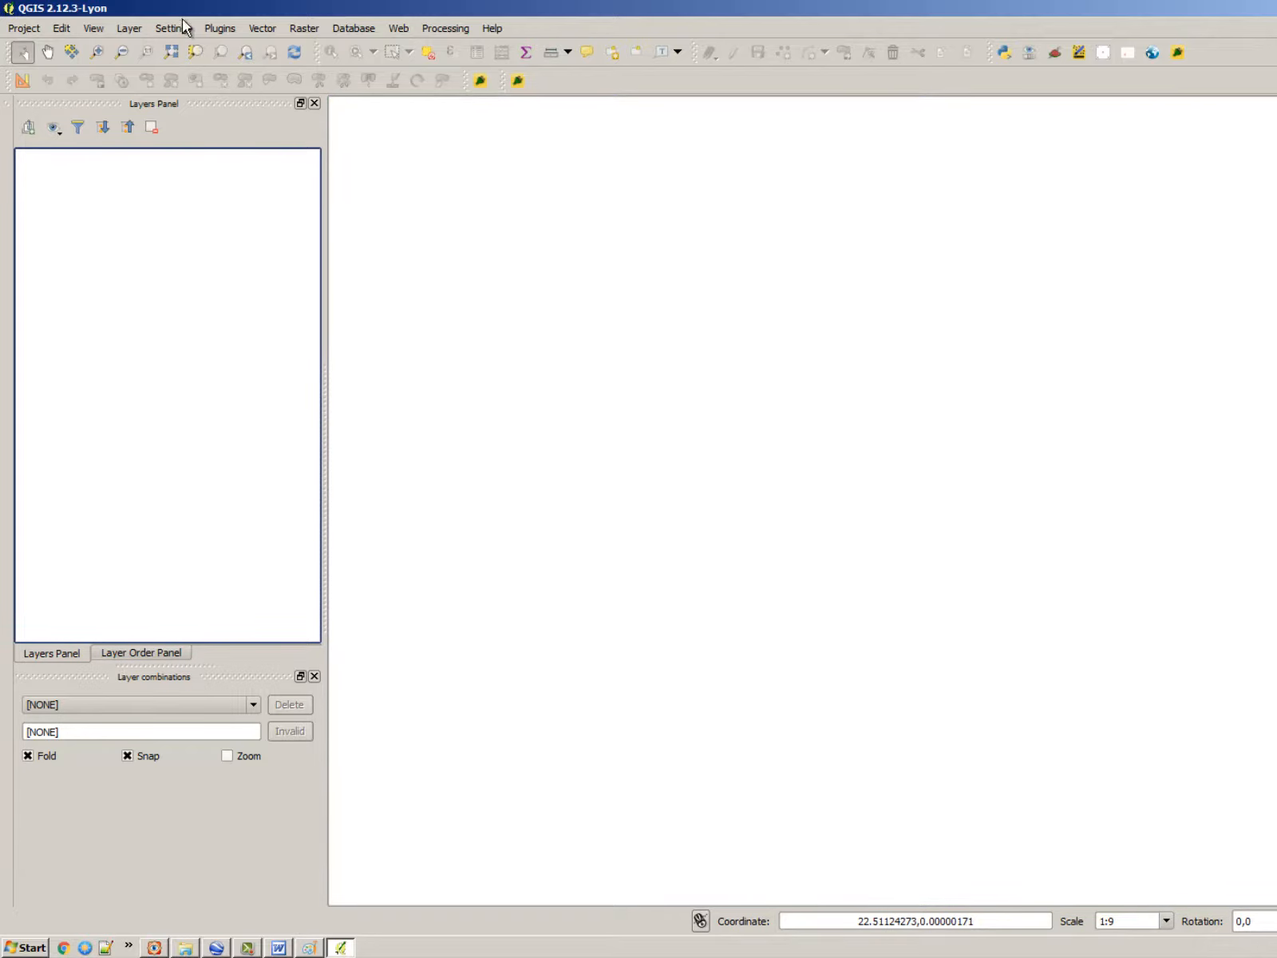
left_click(294, 28)
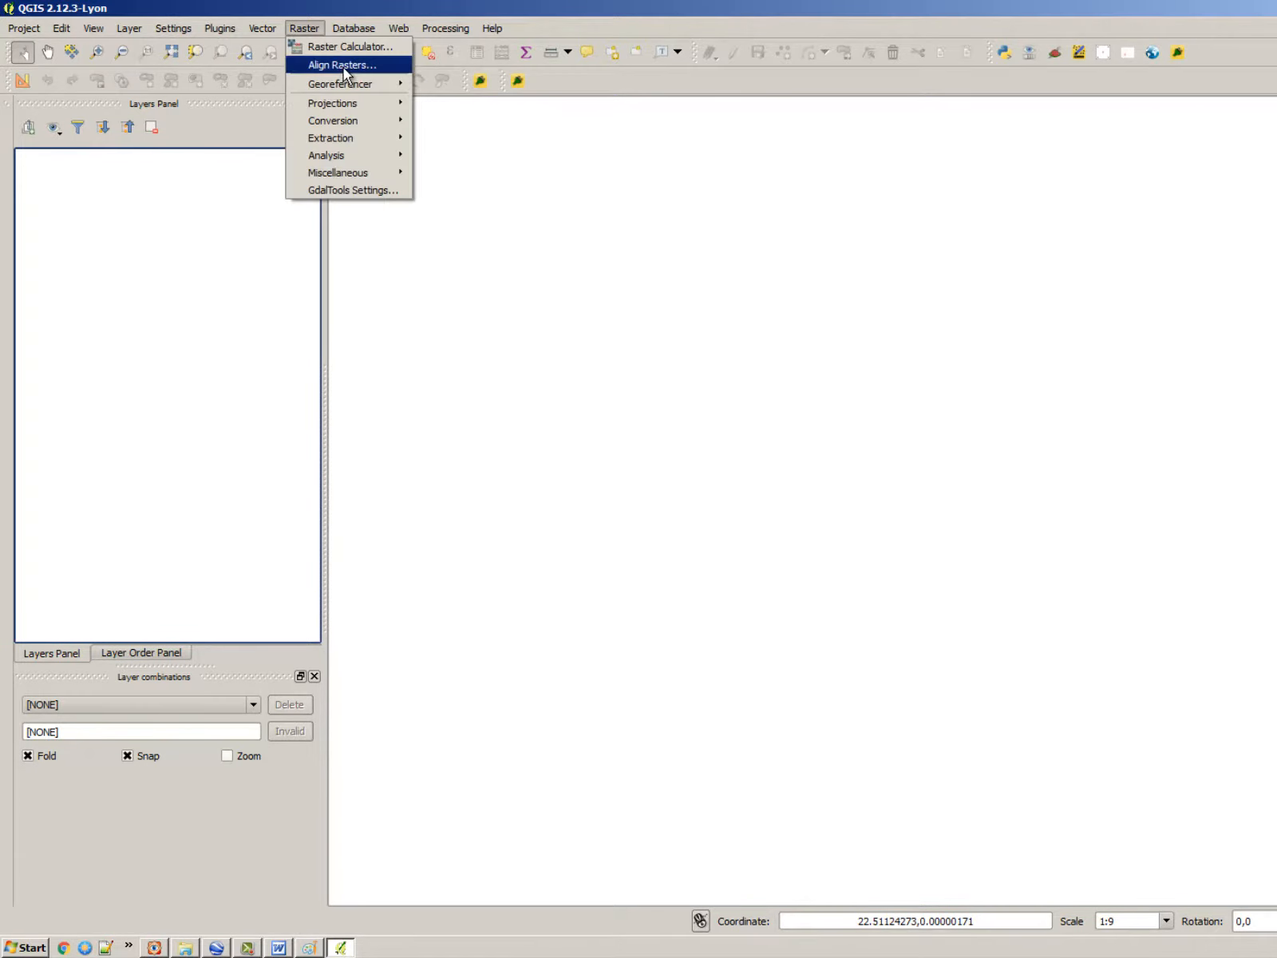
mouse_move(351, 84)
left_click(488, 85)
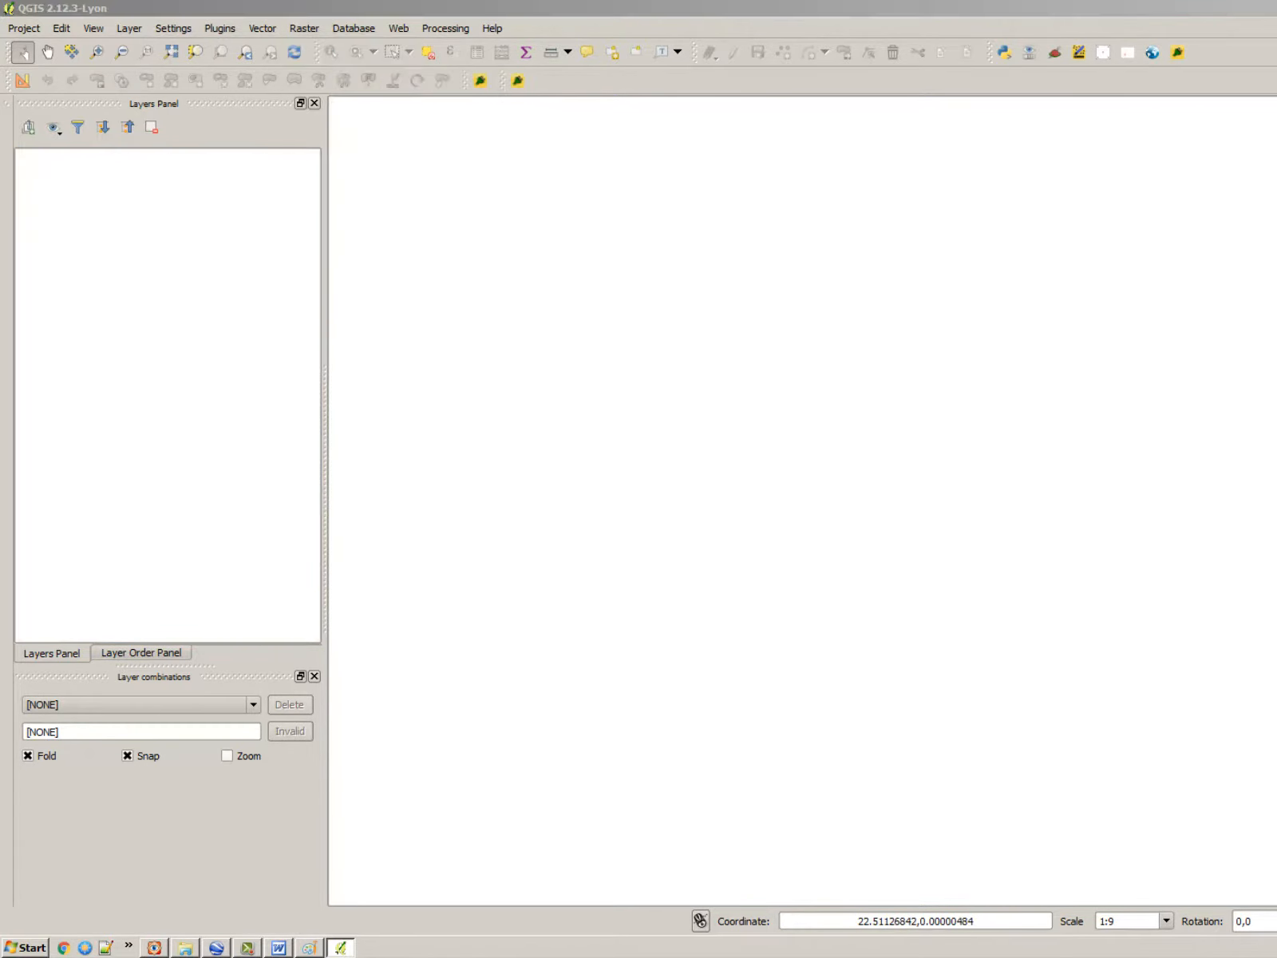
left_click_drag(541, 165, 481, 96)
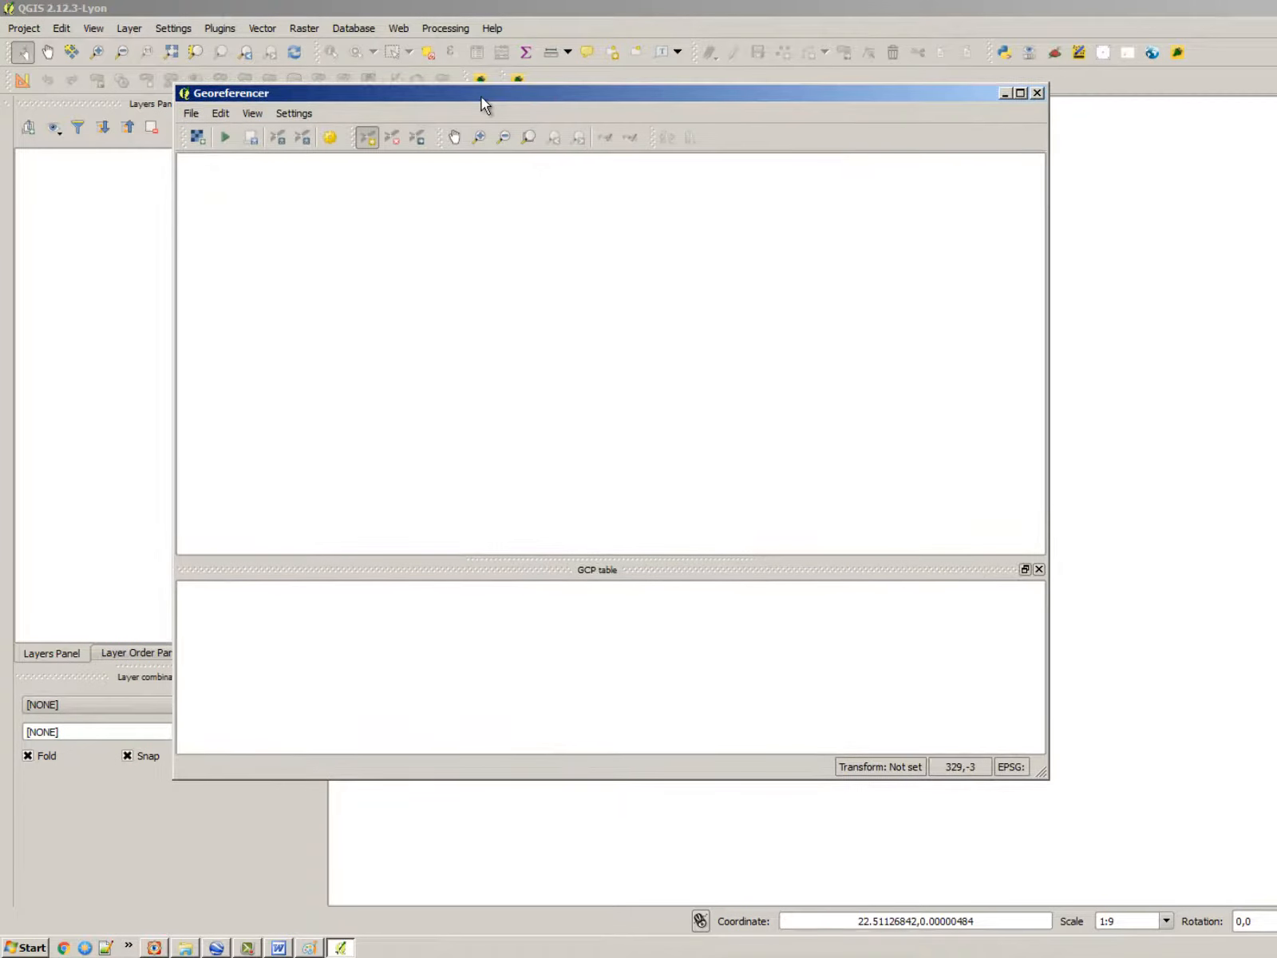
Load GoogleEarthItaly.png from D:\UDC\test into the Georeferencer and assign it the WGS 84 (EPSG:4326) CRS.
left_click(199, 135)
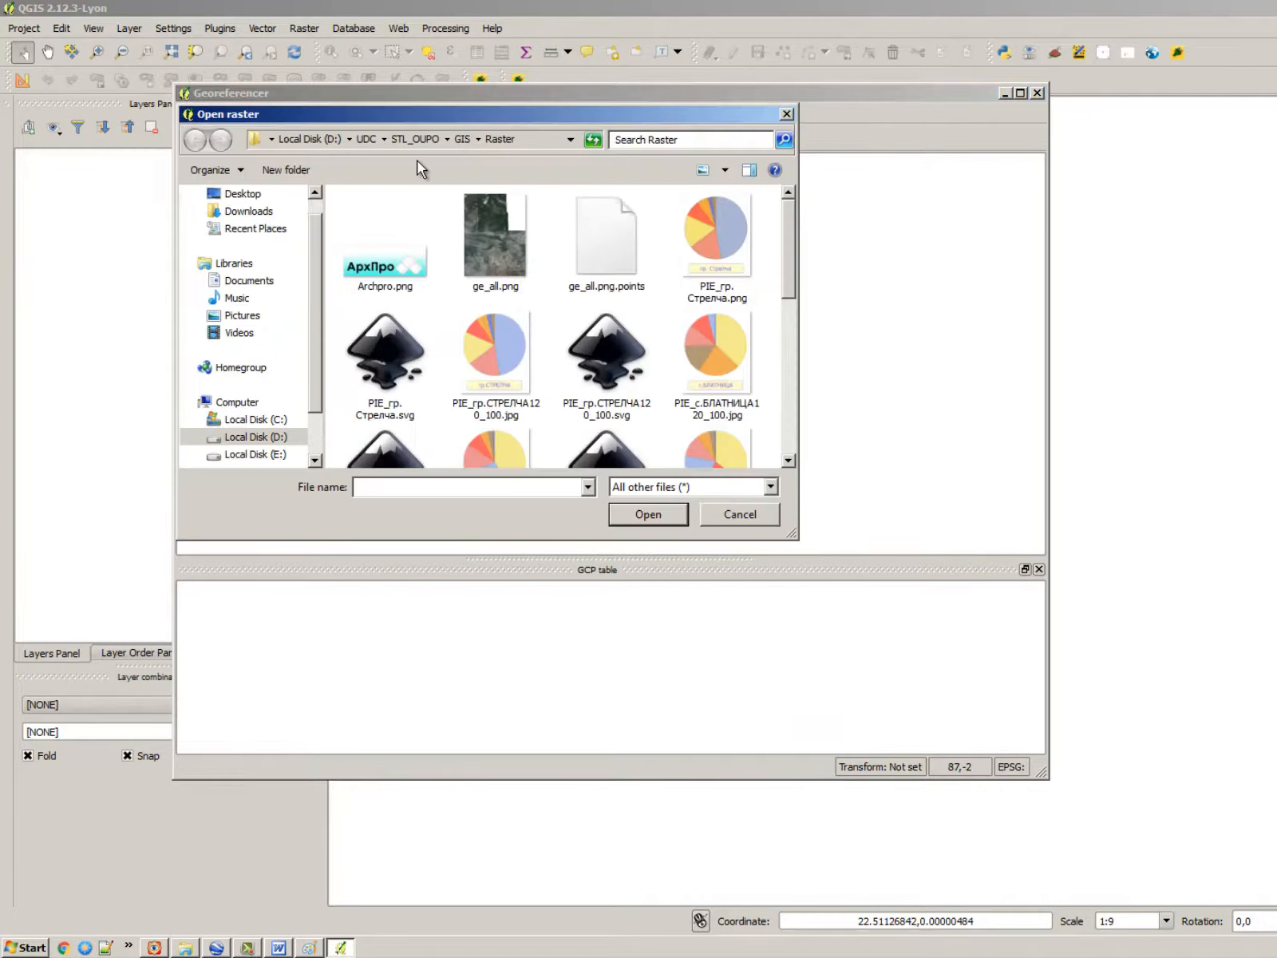
left_click(366, 140)
scroll(422, 348, "down", 4)
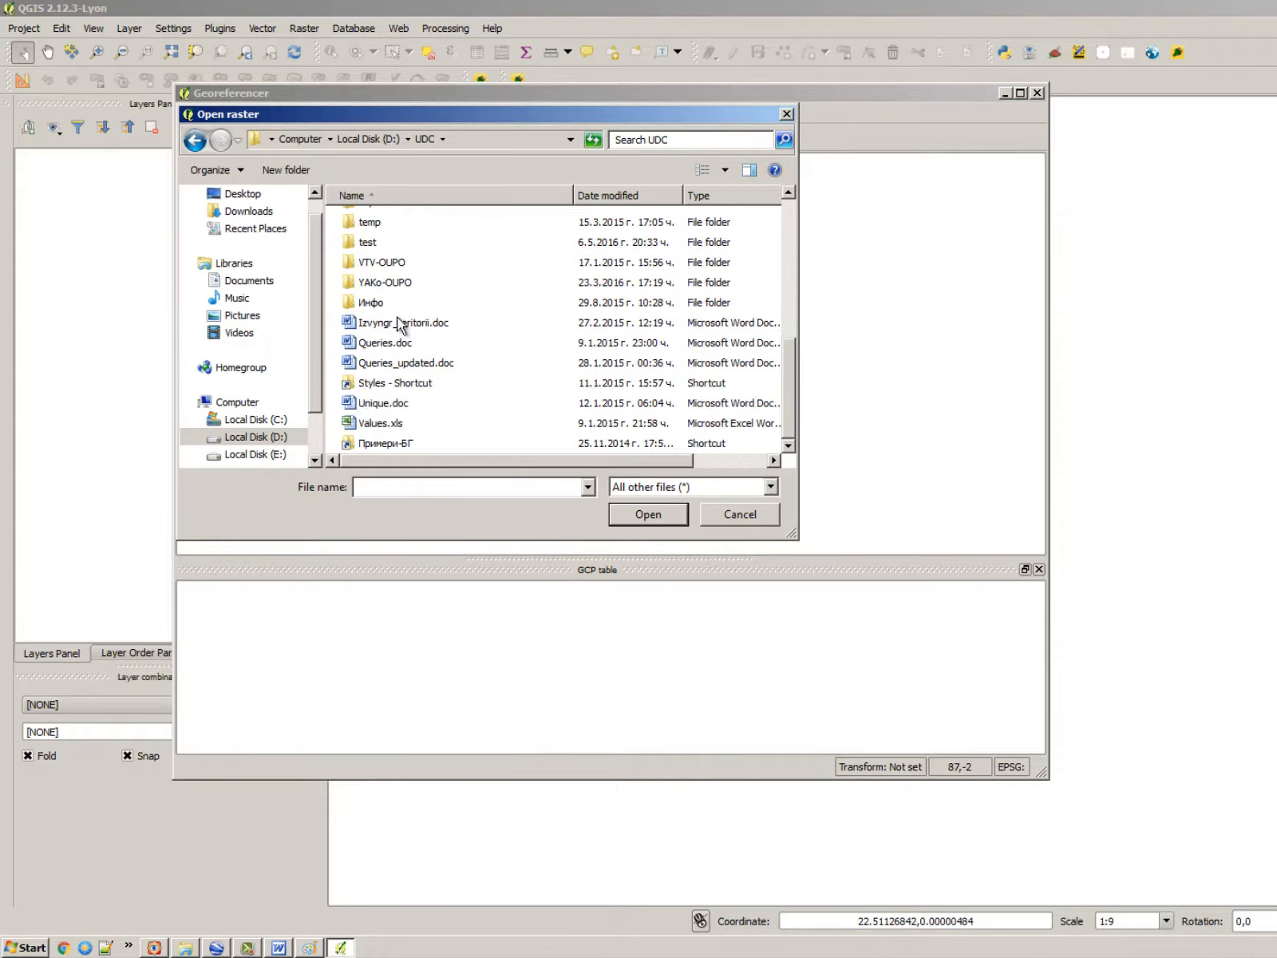
double_click(388, 243)
double_click(390, 251)
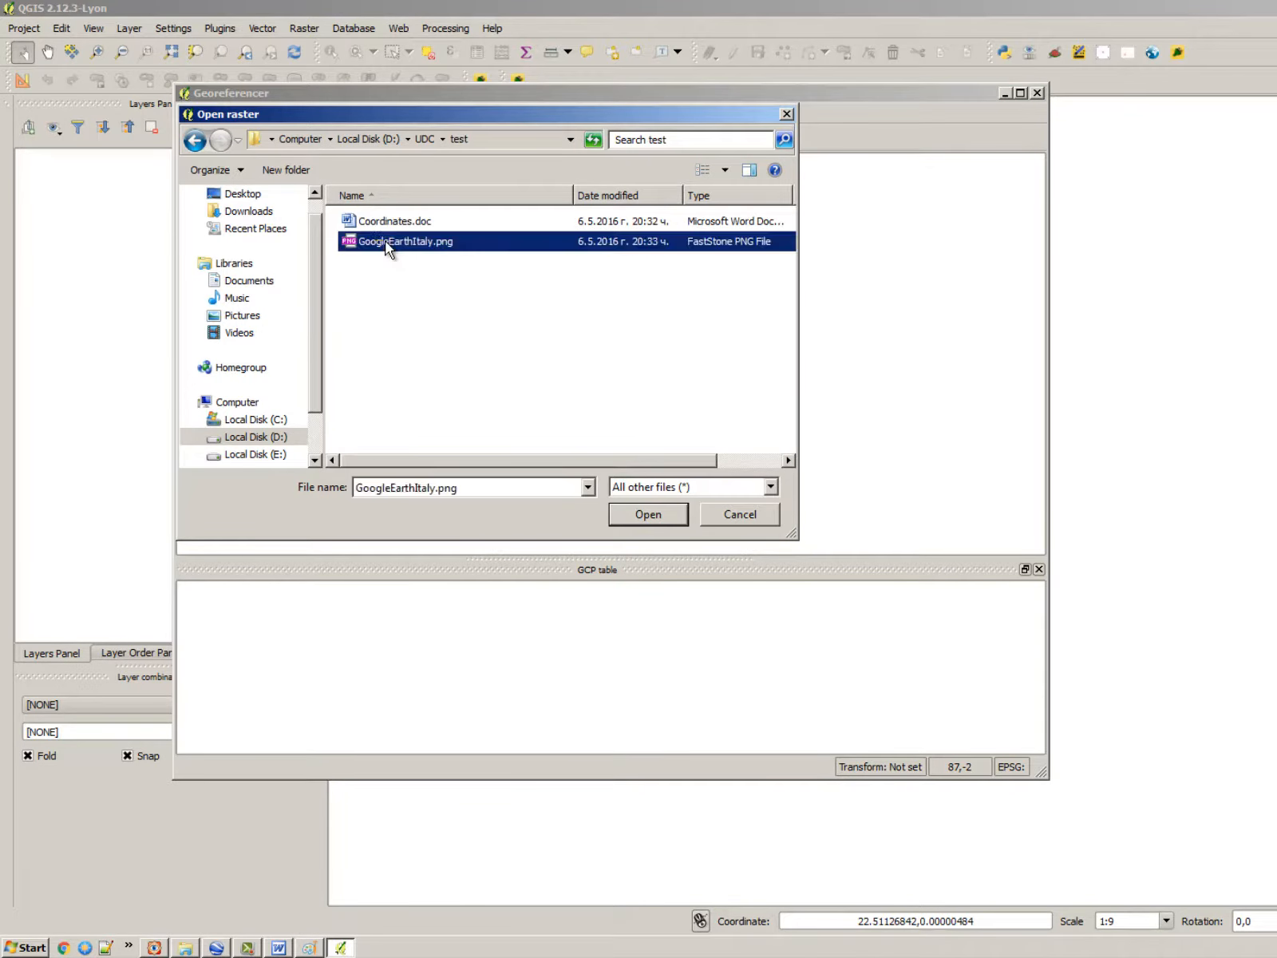
left_click(531, 415)
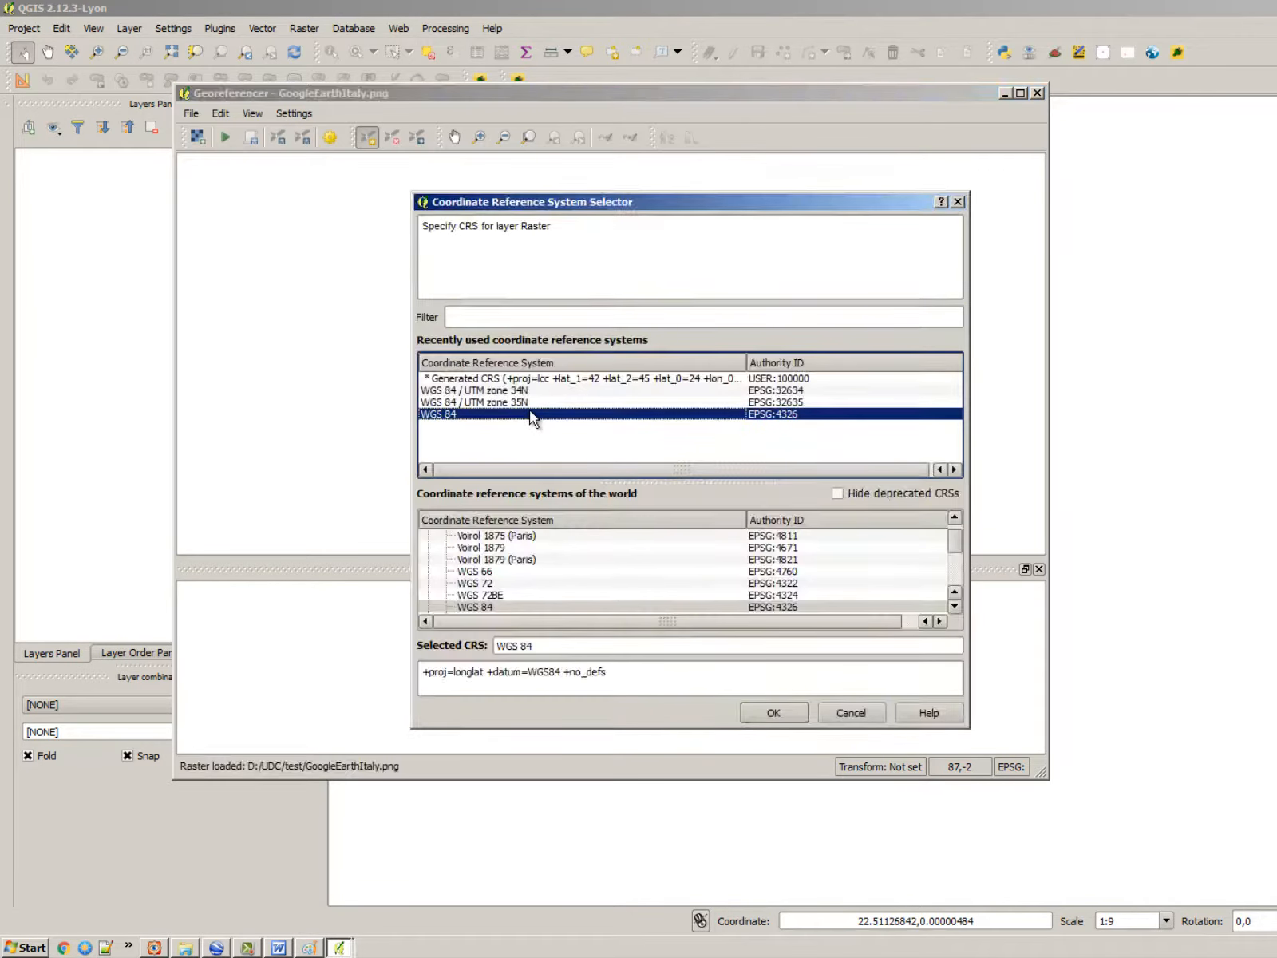
left_click(751, 709)
Place a control point at the centre of the round marker in the image's top left corner.
scroll(609, 346, "down", 2)
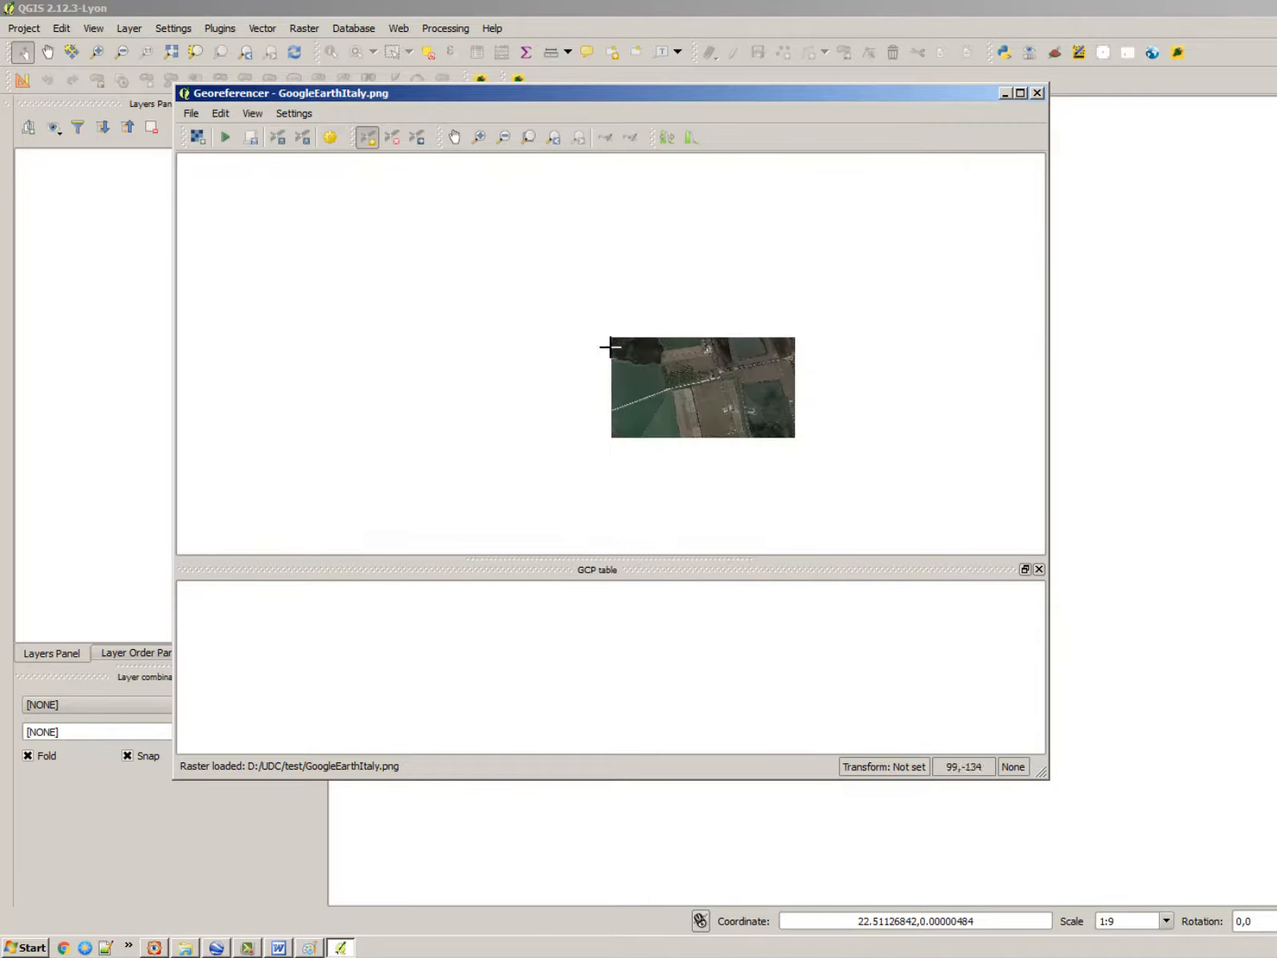
scroll(619, 320, "up", 6)
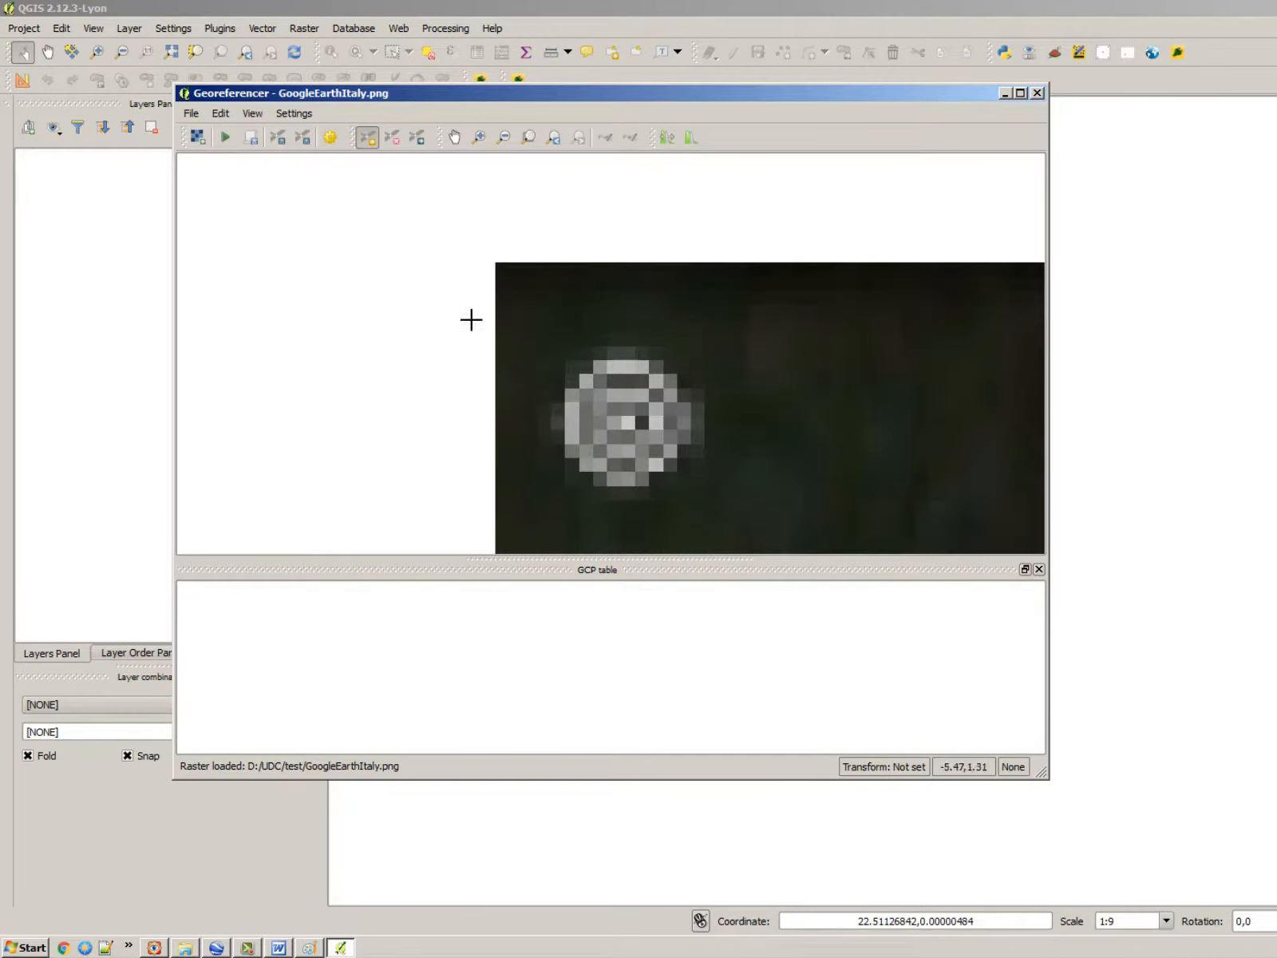
scroll(602, 423, "up", 1)
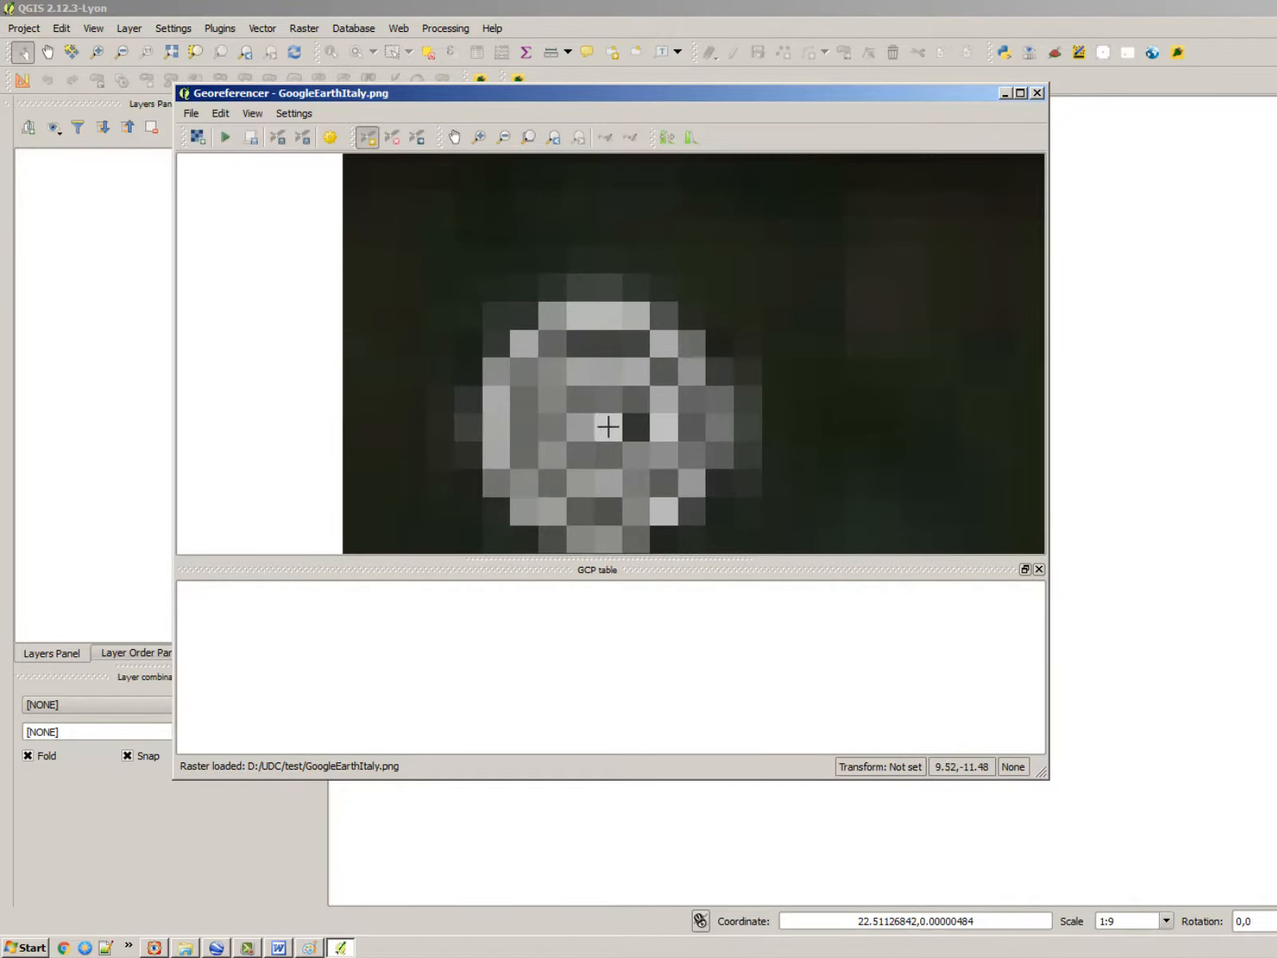
left_click(607, 427)
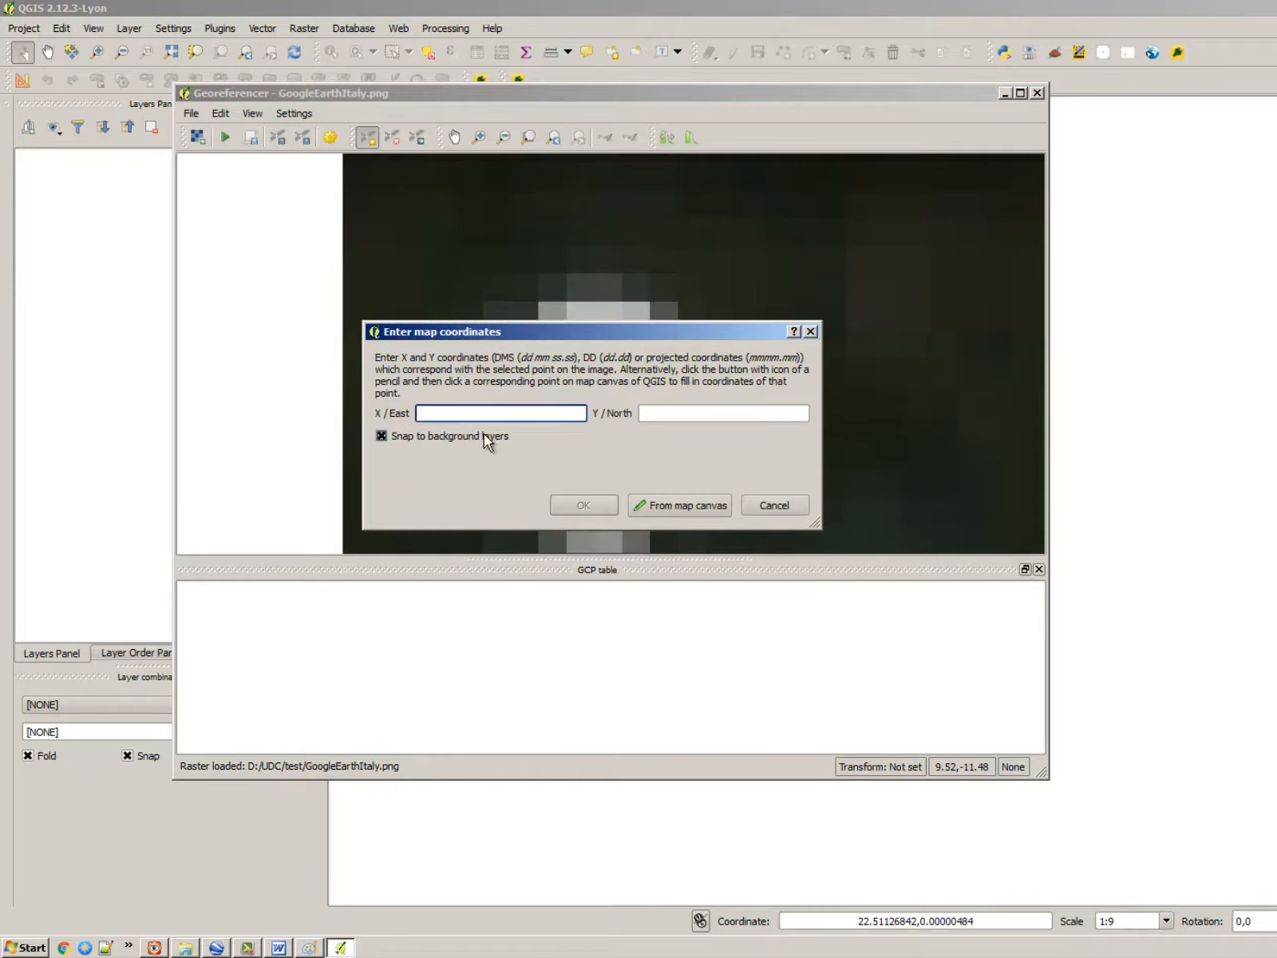
Copy the top left latitude 44.643247 from Coordinates.doc in Word into the QGIS control point's Y / North value.
key("alt+Tab")
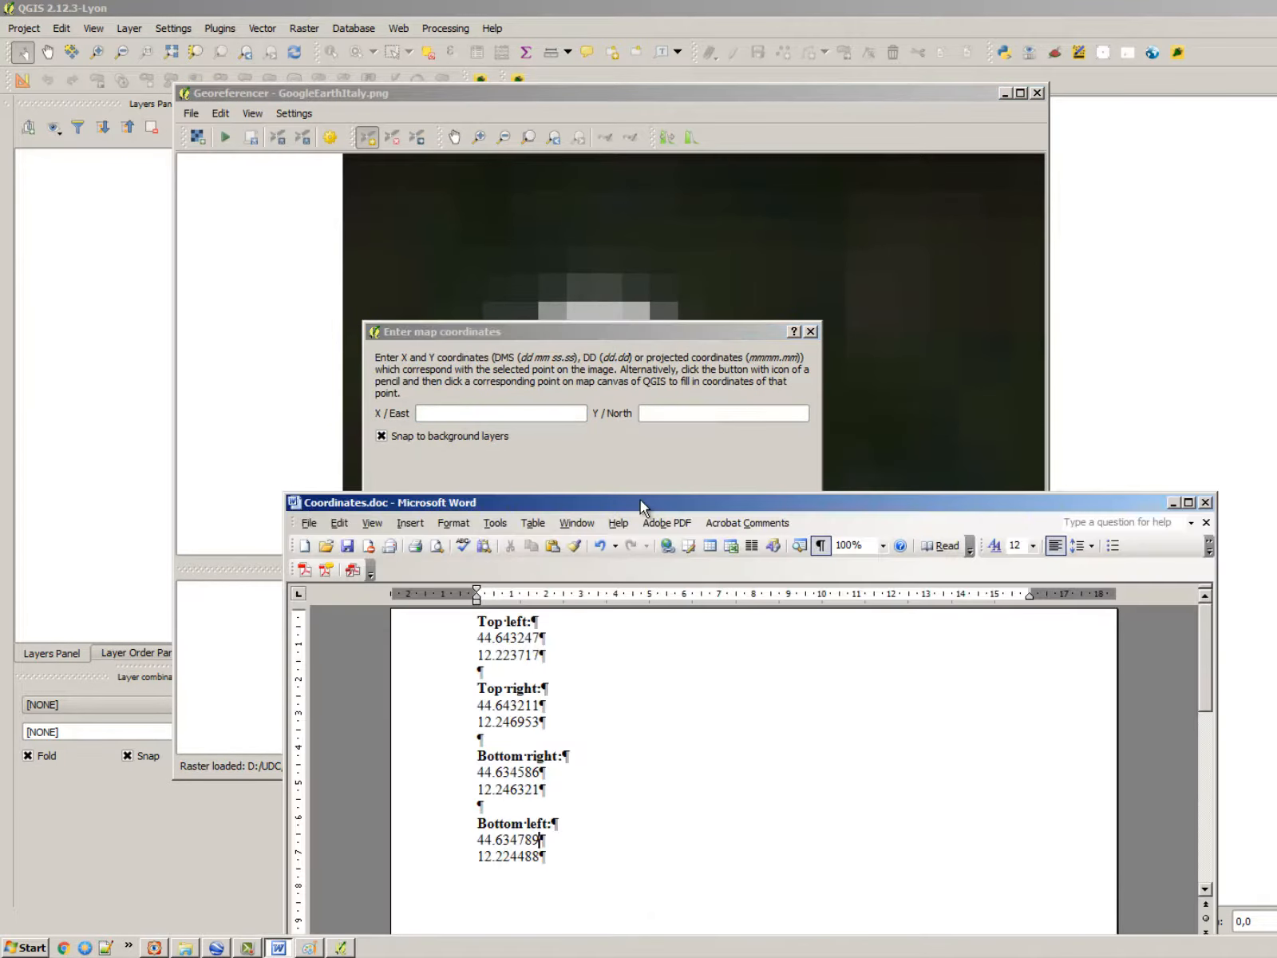
left_click_drag(640, 502, 529, 497)
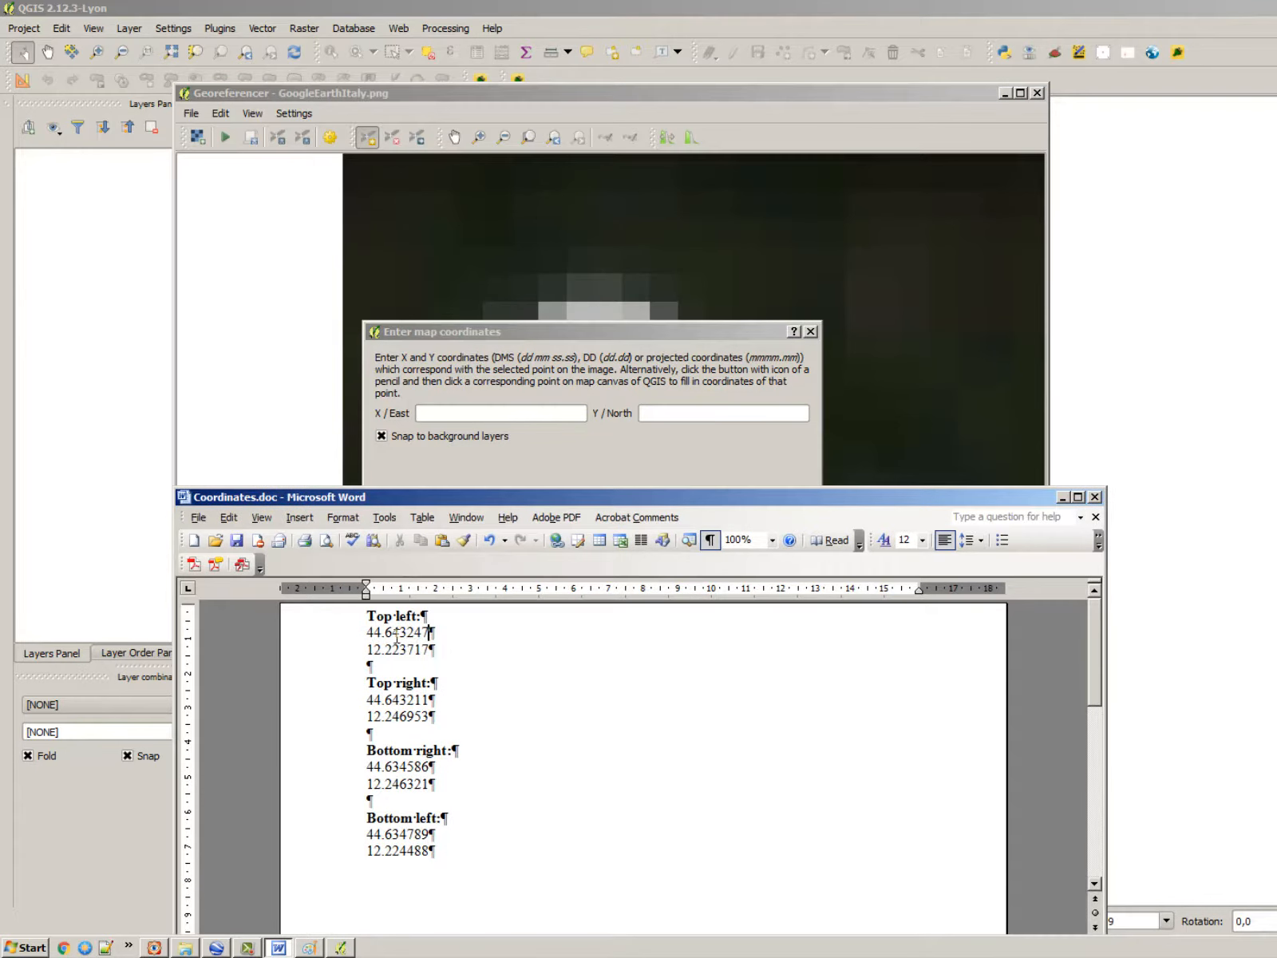
left_click(313, 633)
left_click(513, 414)
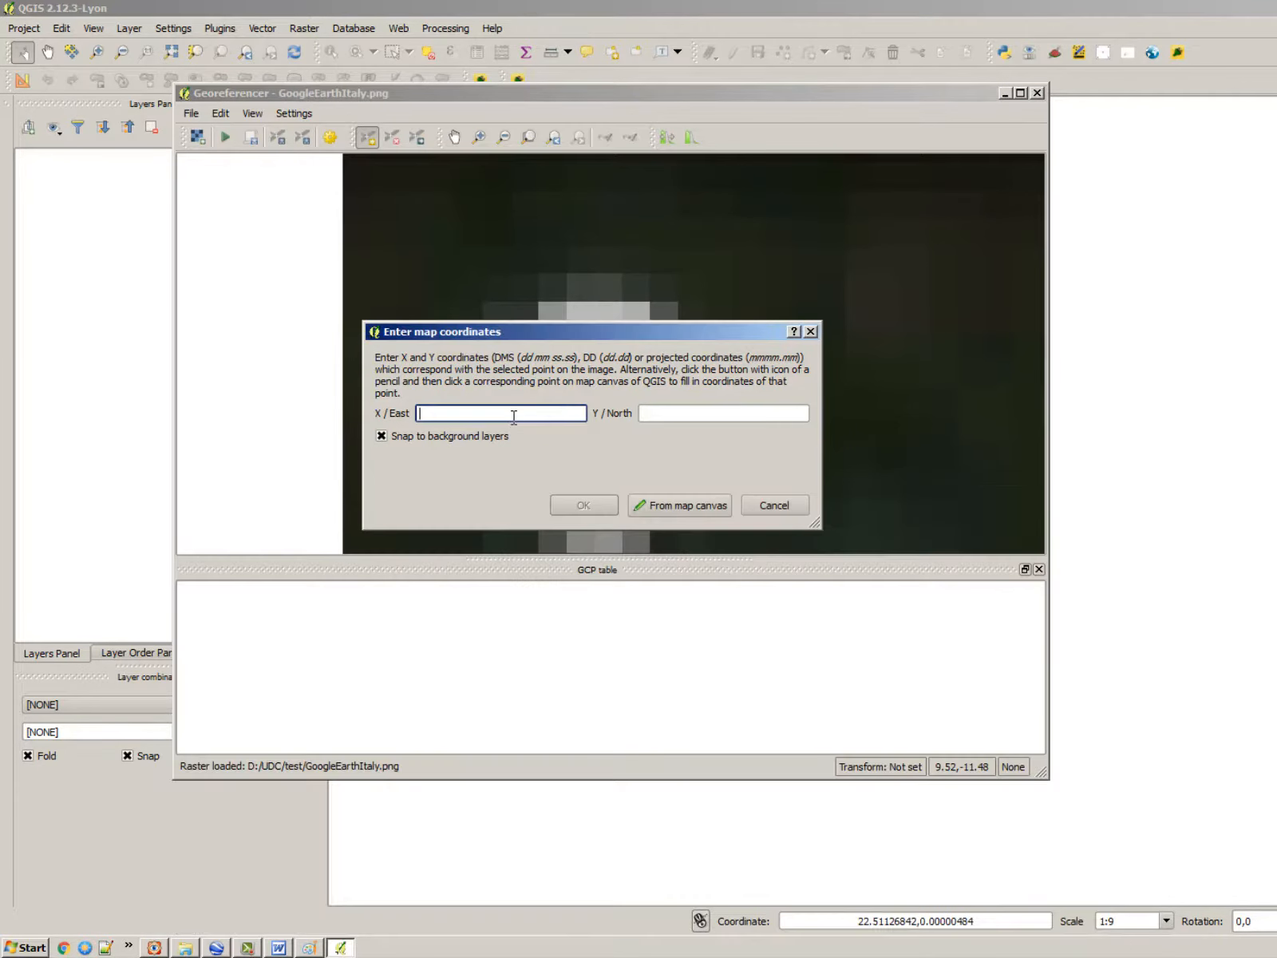
left_click(708, 414)
Set the top left point's X / East to 12.223717 from Coordinates.doc, disable snapping to background layers, and accept the point.
key("alt+Tab")
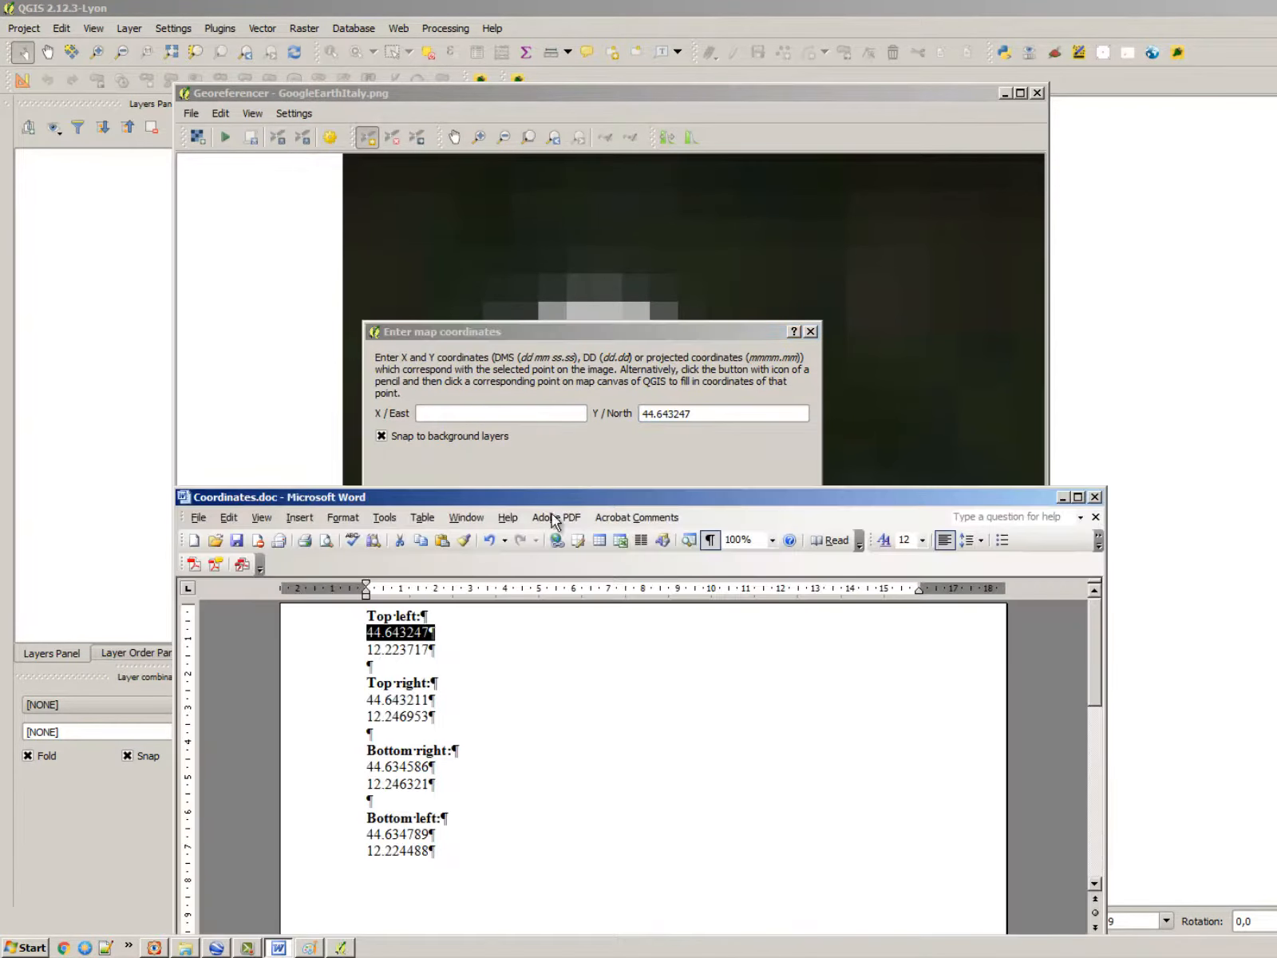
left_click(323, 649)
key("ctrl+c")
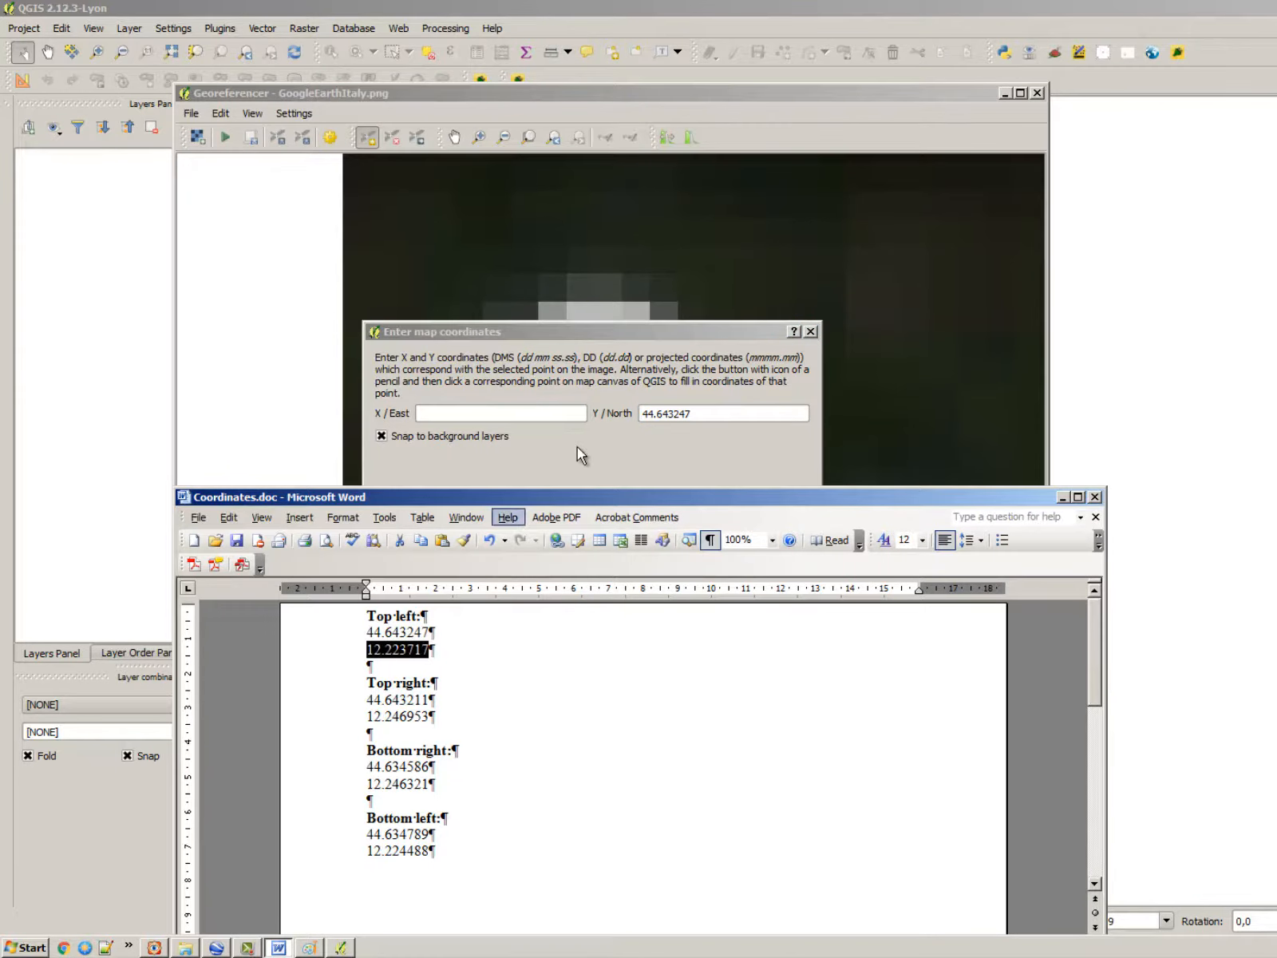
left_click(519, 413)
key("ctrl+v")
left_click(500, 438)
left_click(612, 504)
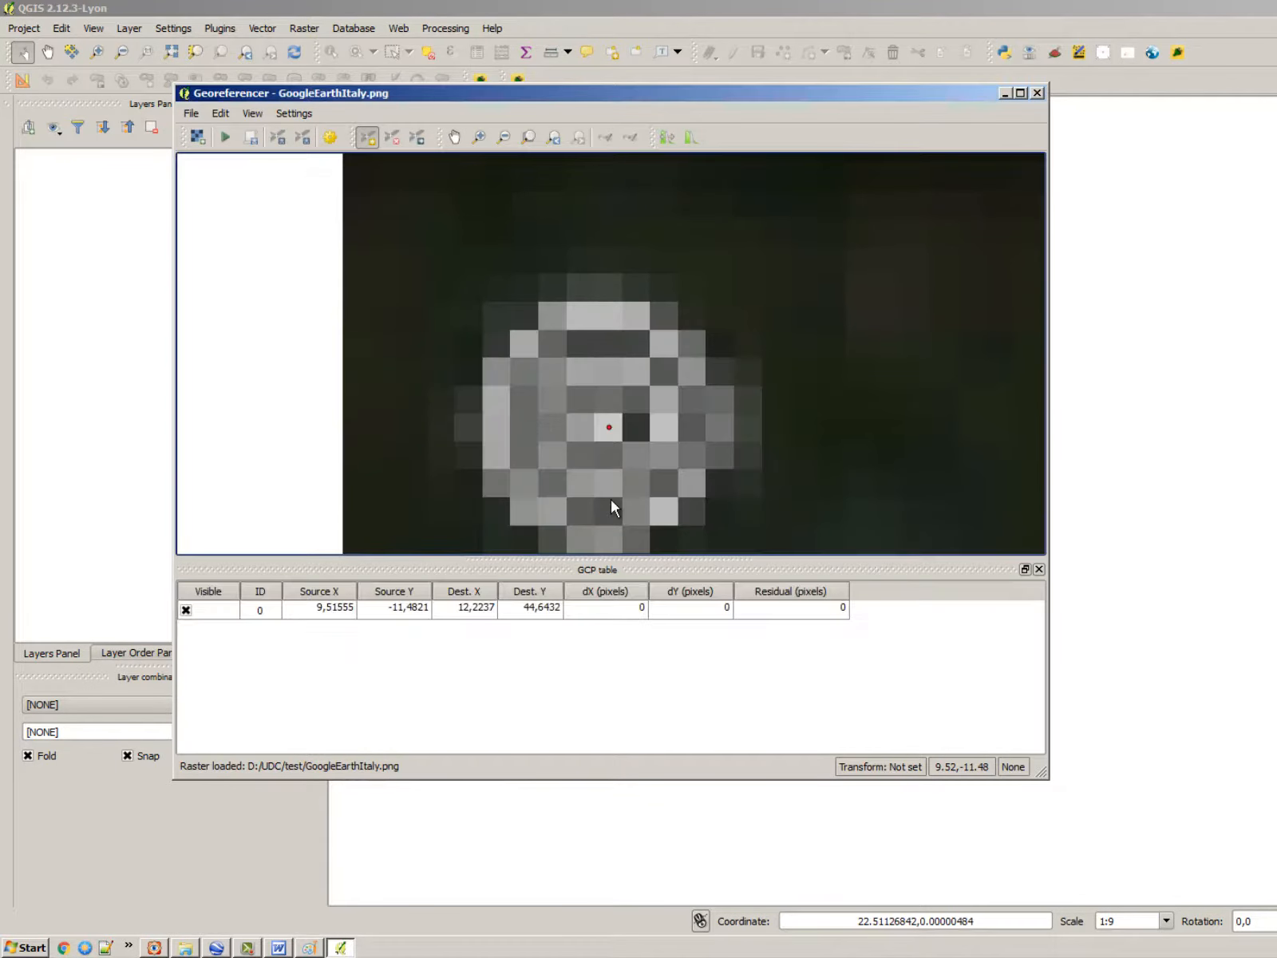
Place a control point at the centre of the round marker in the image's top right corner.
scroll(490, 324, "down", 4)
scroll(648, 340, "down", 3)
scroll(846, 345, "down", 2)
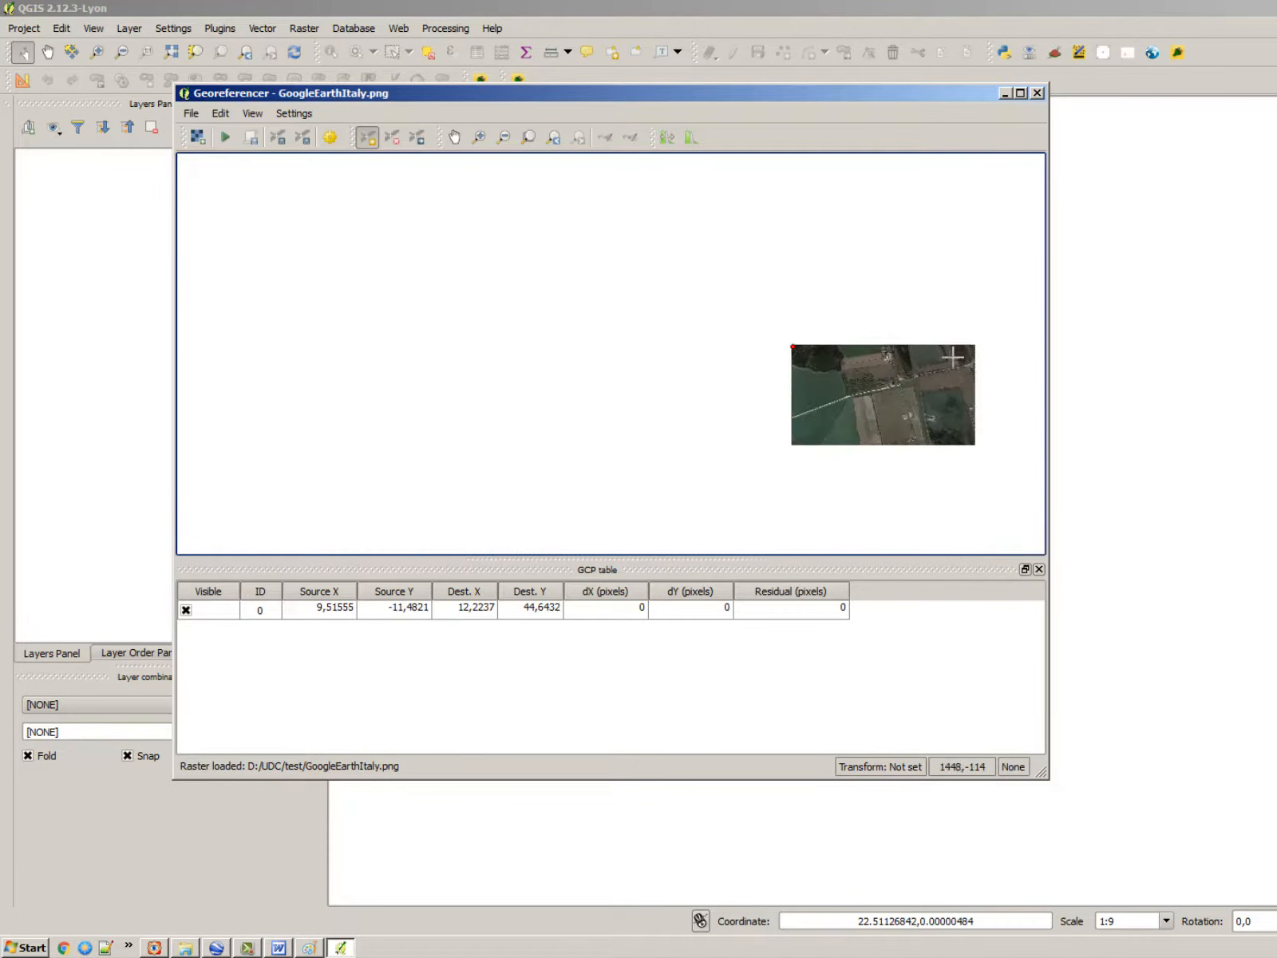
scroll(972, 355, "up", 5)
scroll(874, 323, "up", 3)
scroll(393, 194, "down", 5)
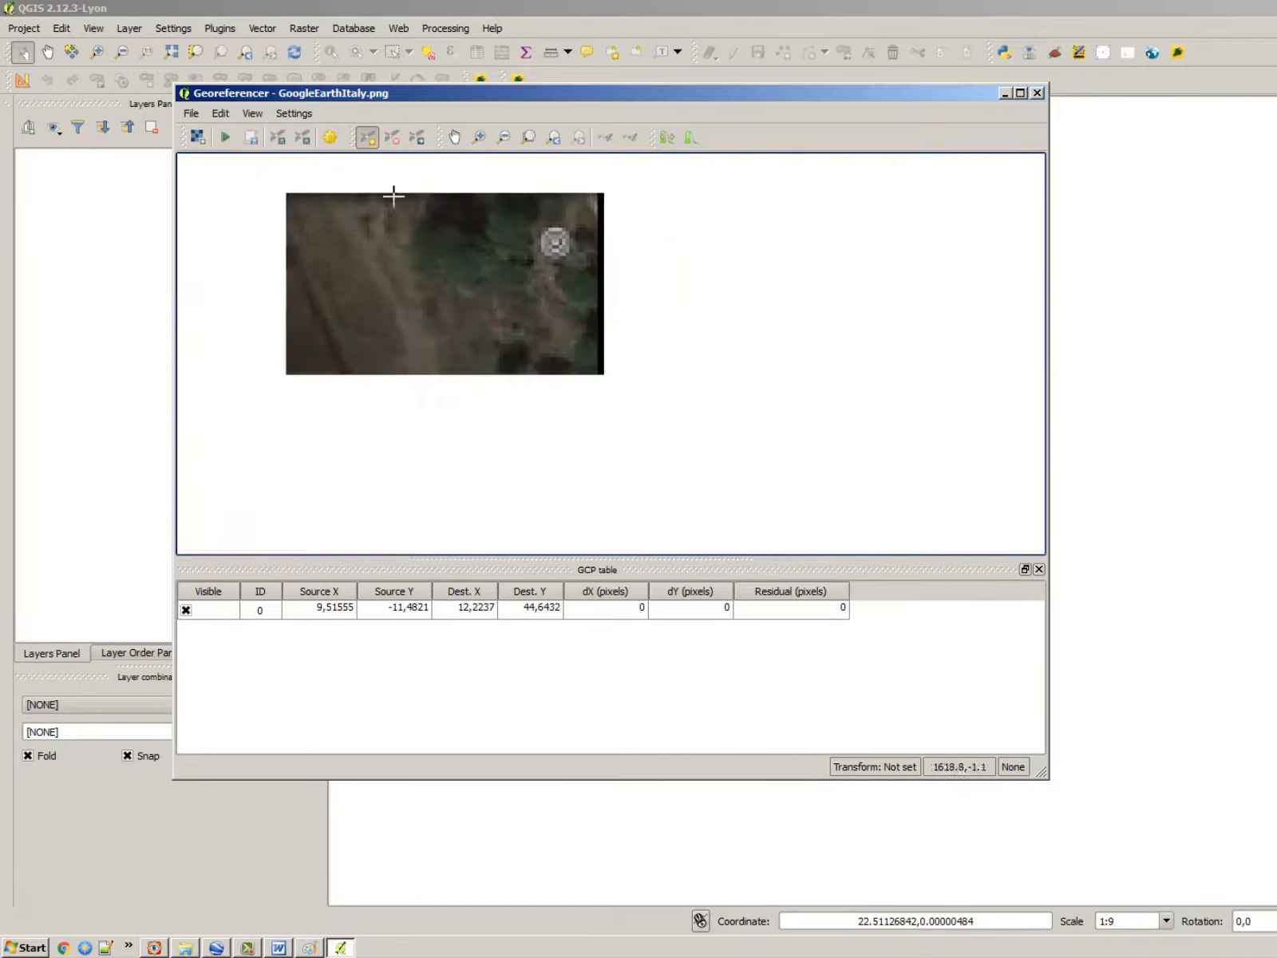
scroll(570, 231, "up", 6)
scroll(485, 278, "up", 1)
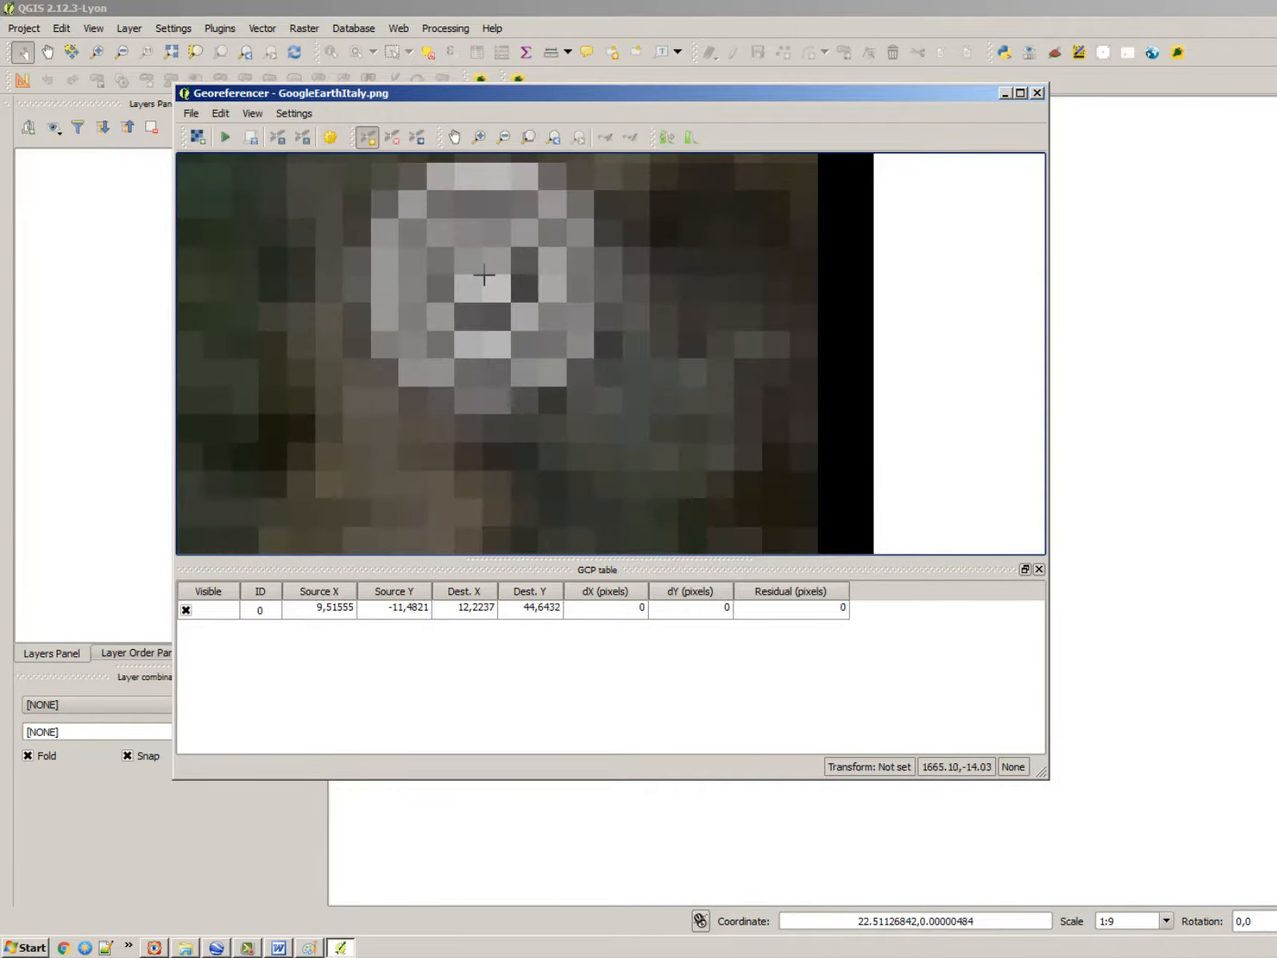
left_click(483, 276)
Copy the top right latitude 44.643211 from Coordinates.doc into the control point's Y / North value.
key("alt+Tab")
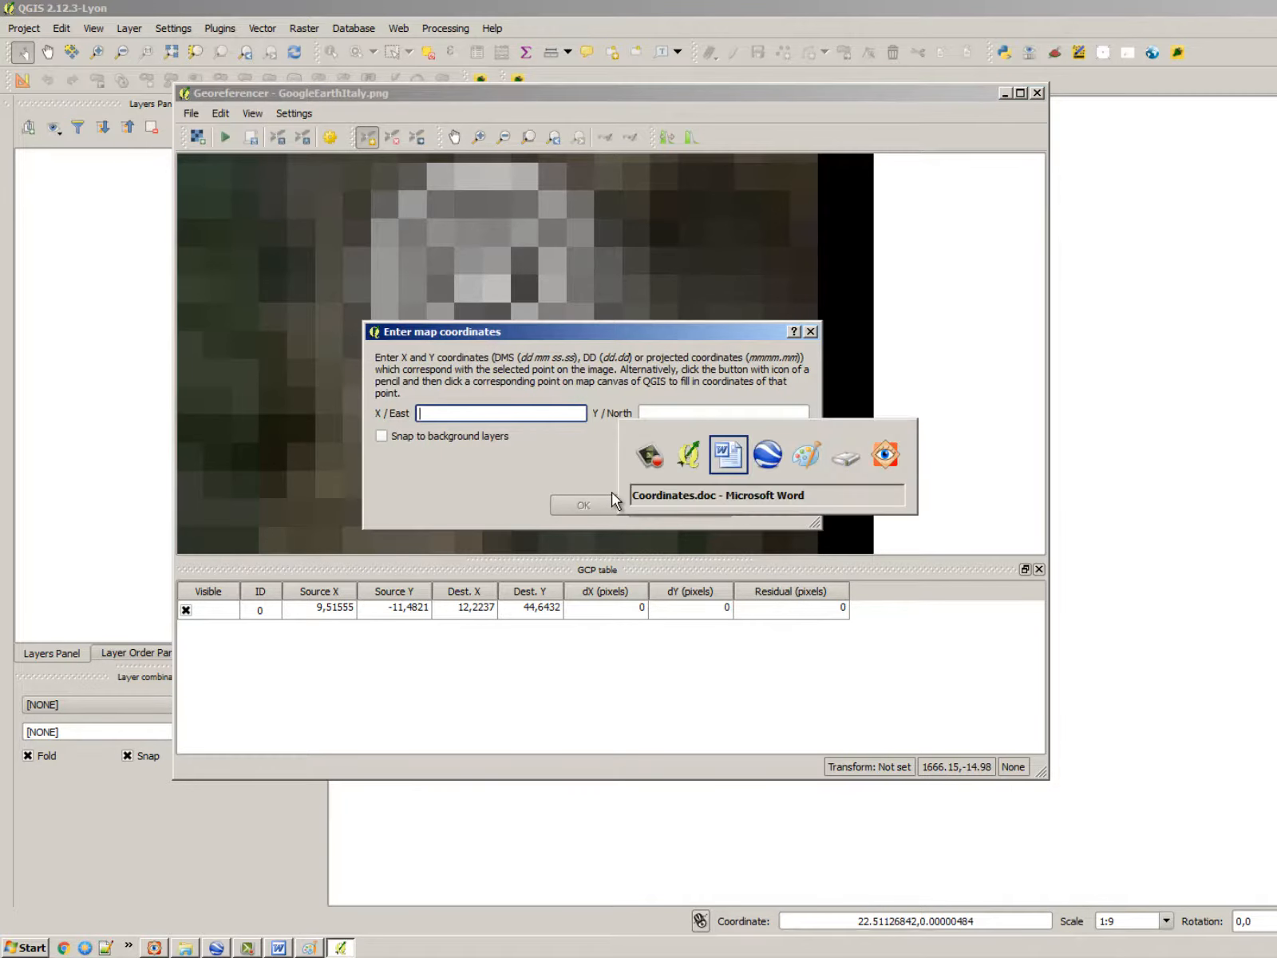
left_click_drag(437, 702, 325, 704)
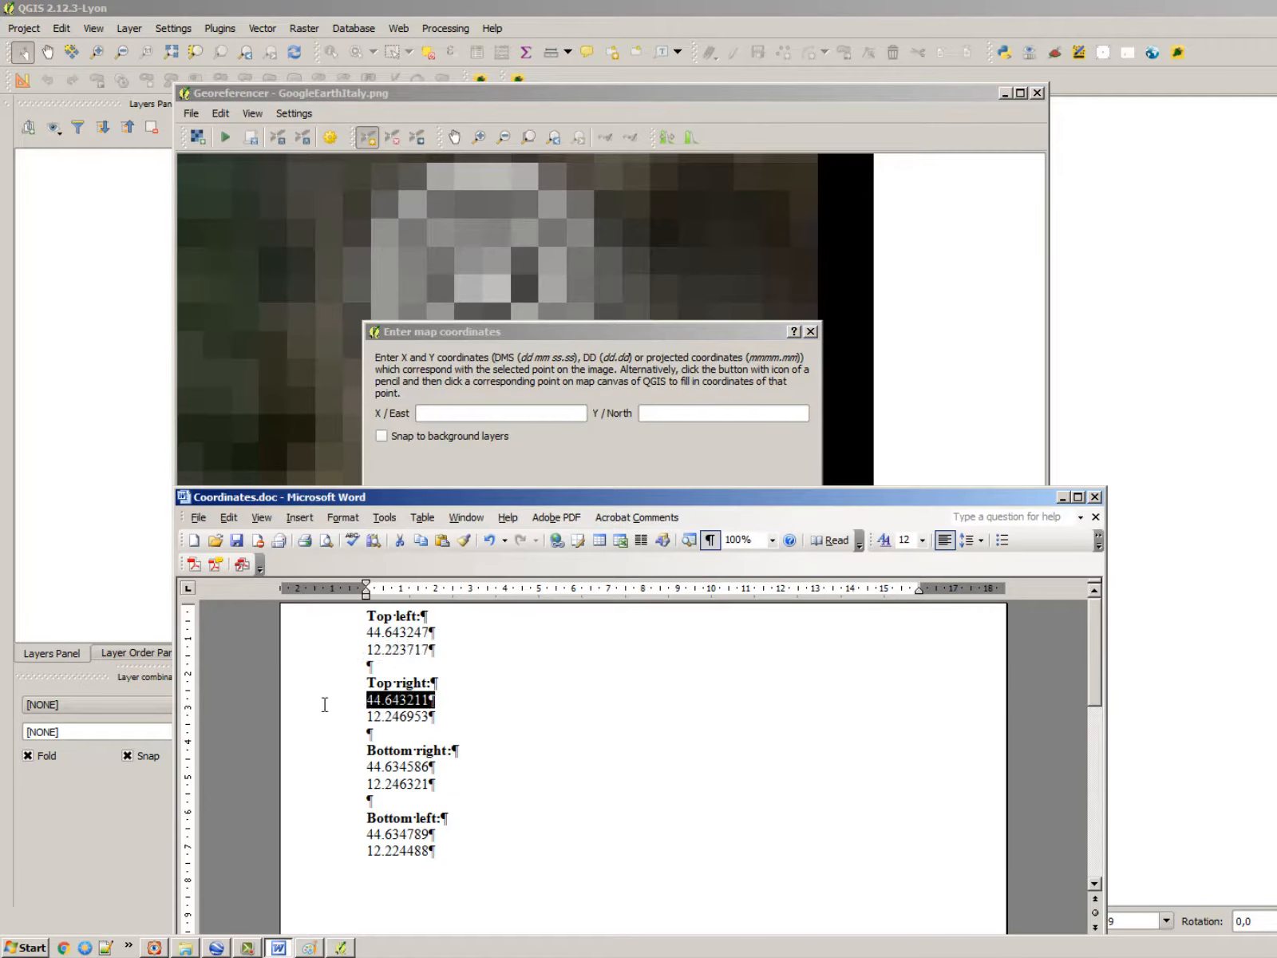
left_click(668, 411)
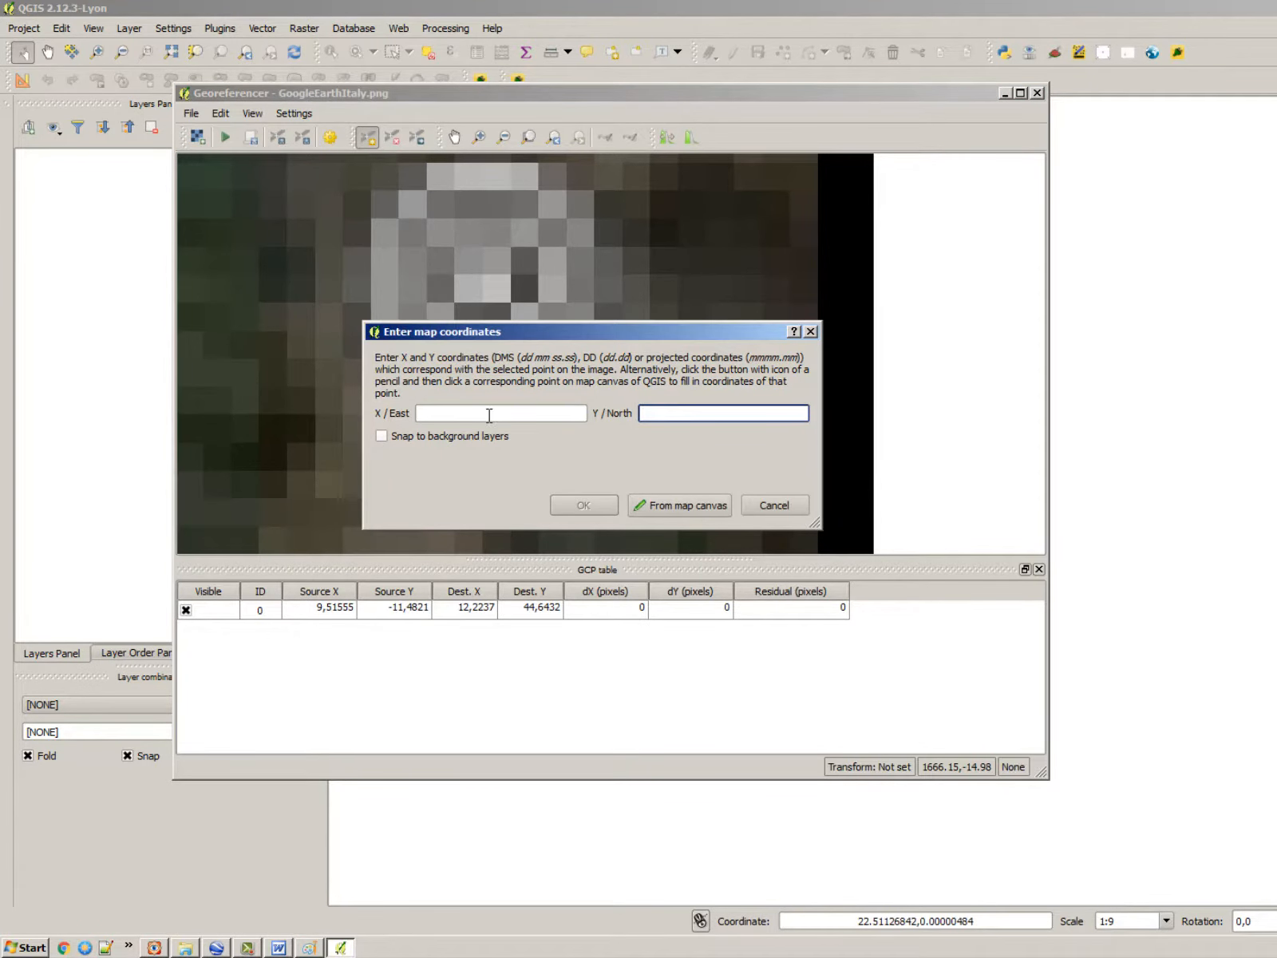
key("ctrl+v")
Copy the top right longitude 12.246953 from Coordinates.doc into the X / East value and accept the control point.
key("alt+Tab")
left_click(431, 716)
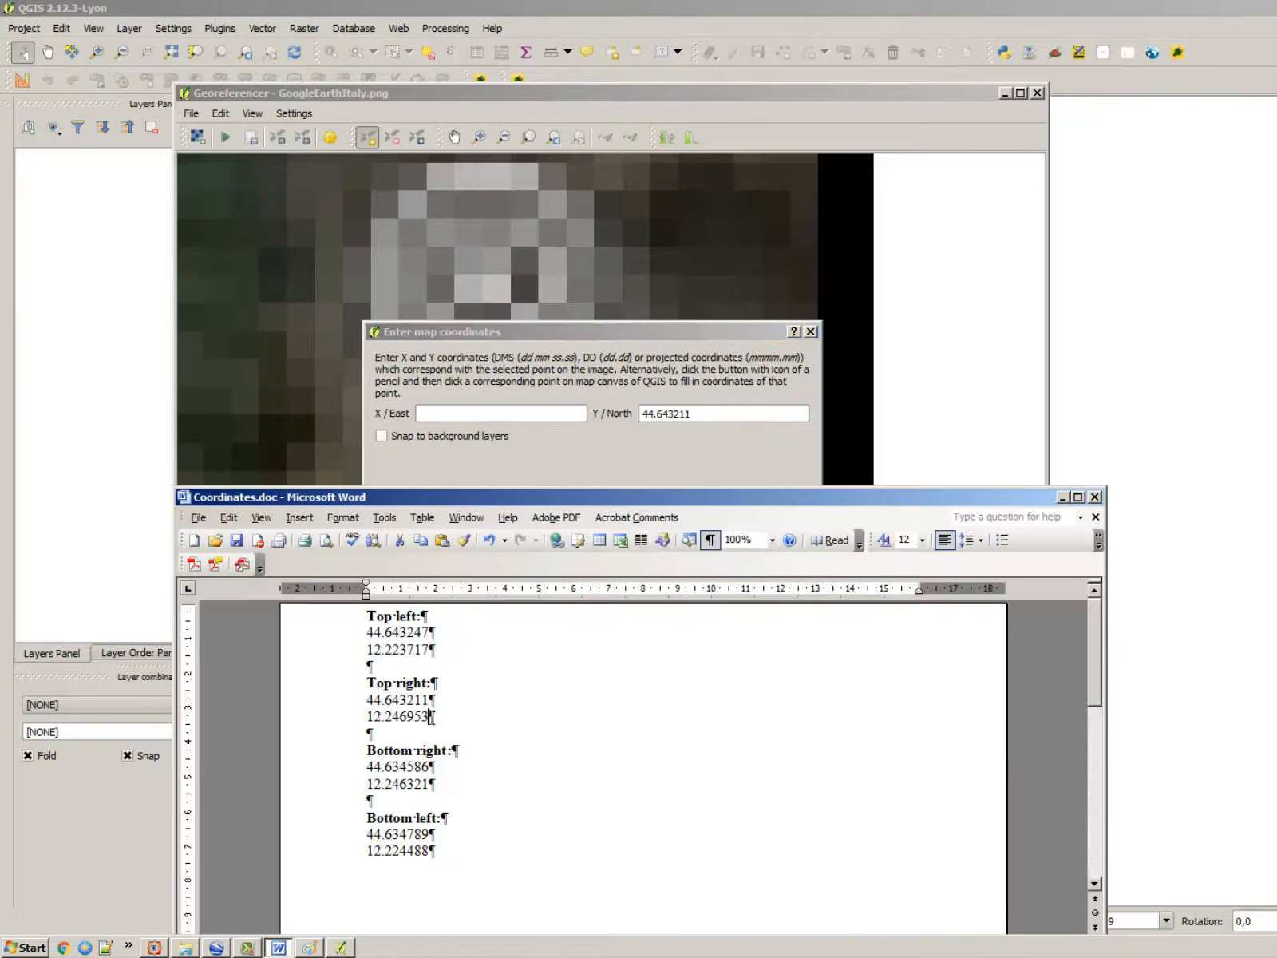
left_click_drag(431, 715, 325, 714)
key("ctrl+c")
left_click(485, 413)
key("ctrl+v")
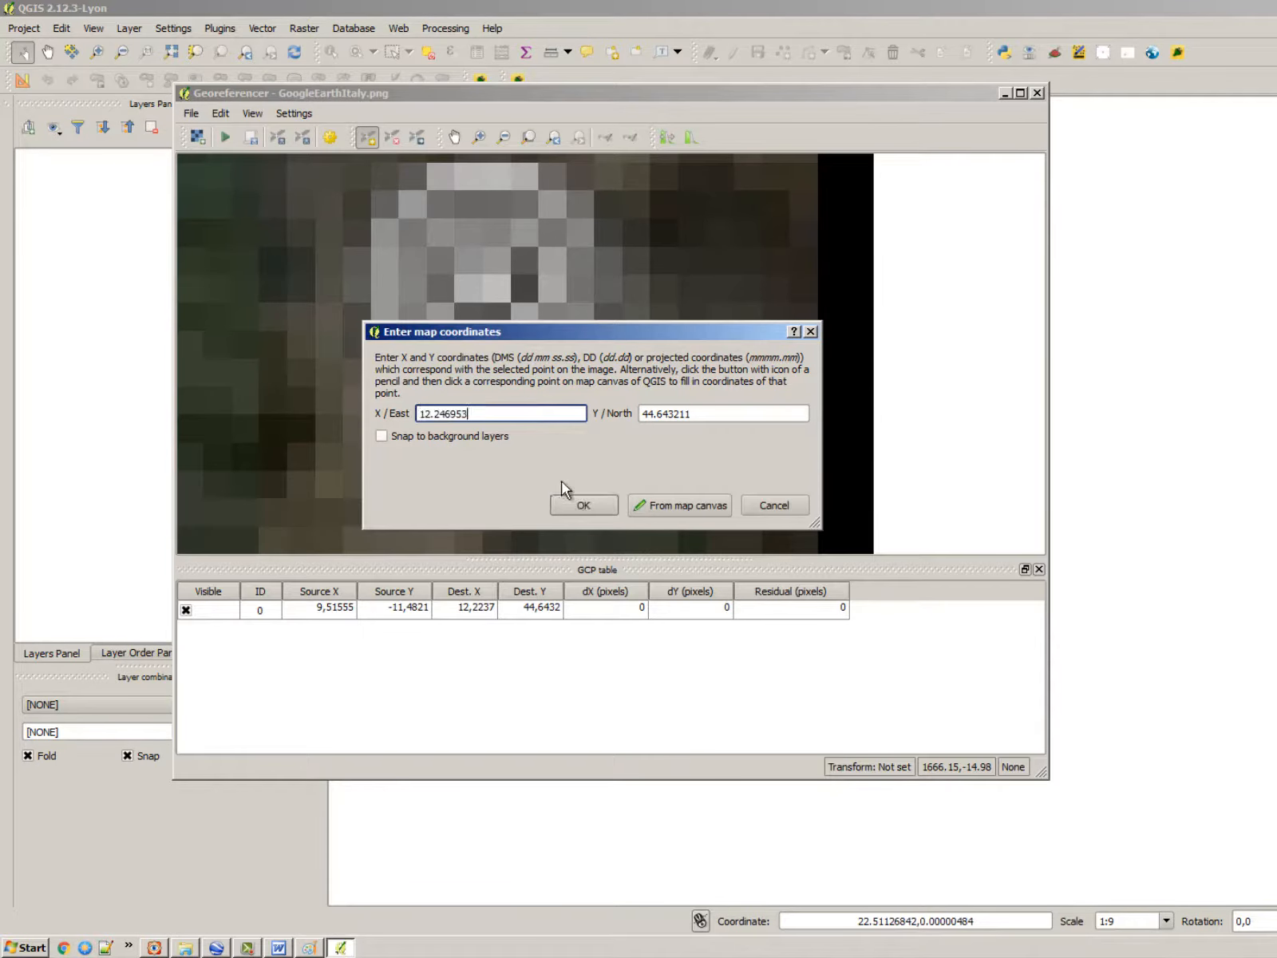
left_click(581, 504)
Place a control point at the centre of the round marker in the image's bottom right corner.
scroll(650, 232, "down", 5)
scroll(649, 255, "up", 3)
scroll(655, 279, "down", 3)
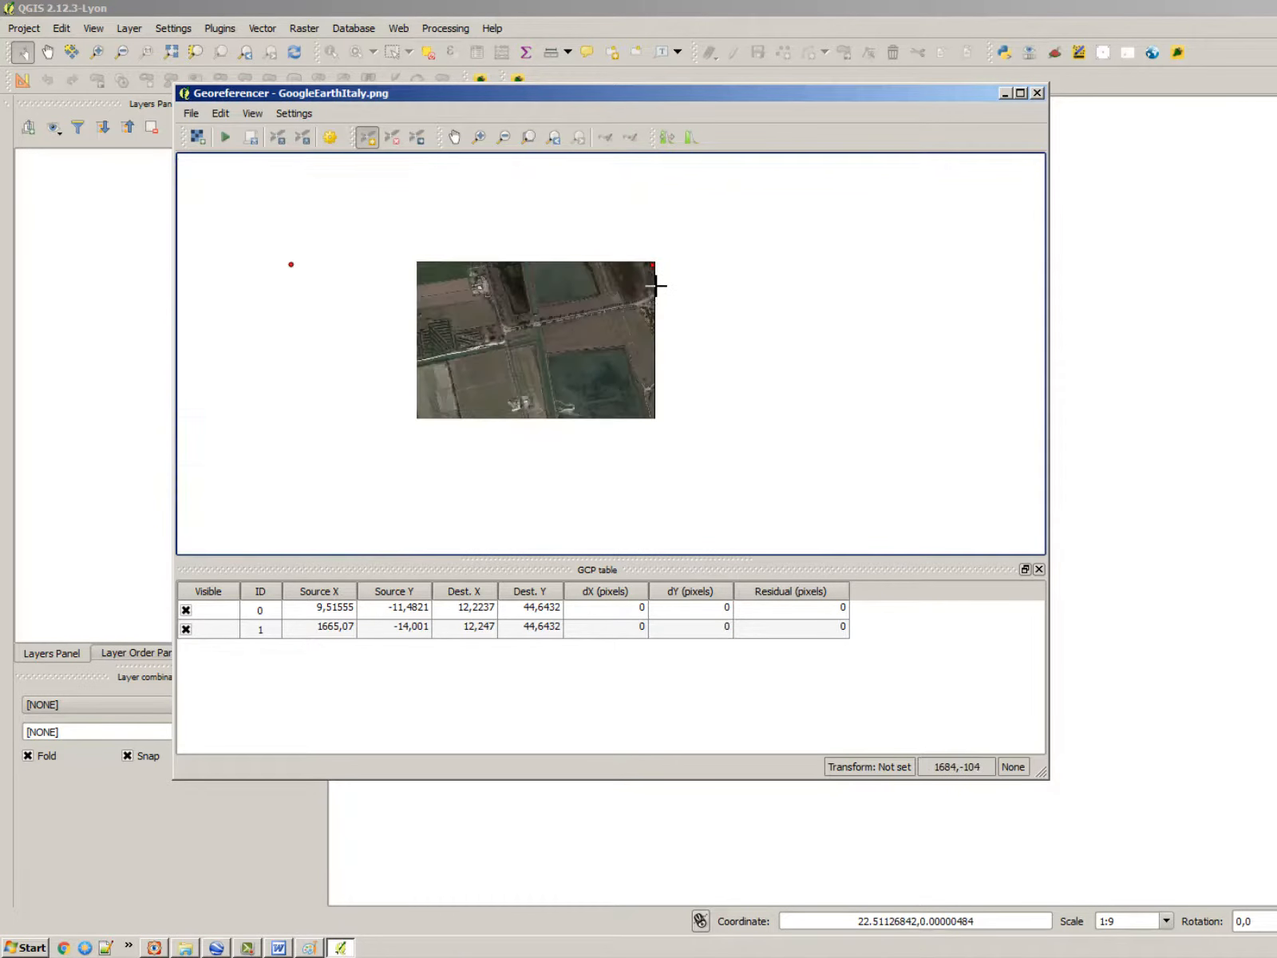
scroll(662, 465, "up", 10)
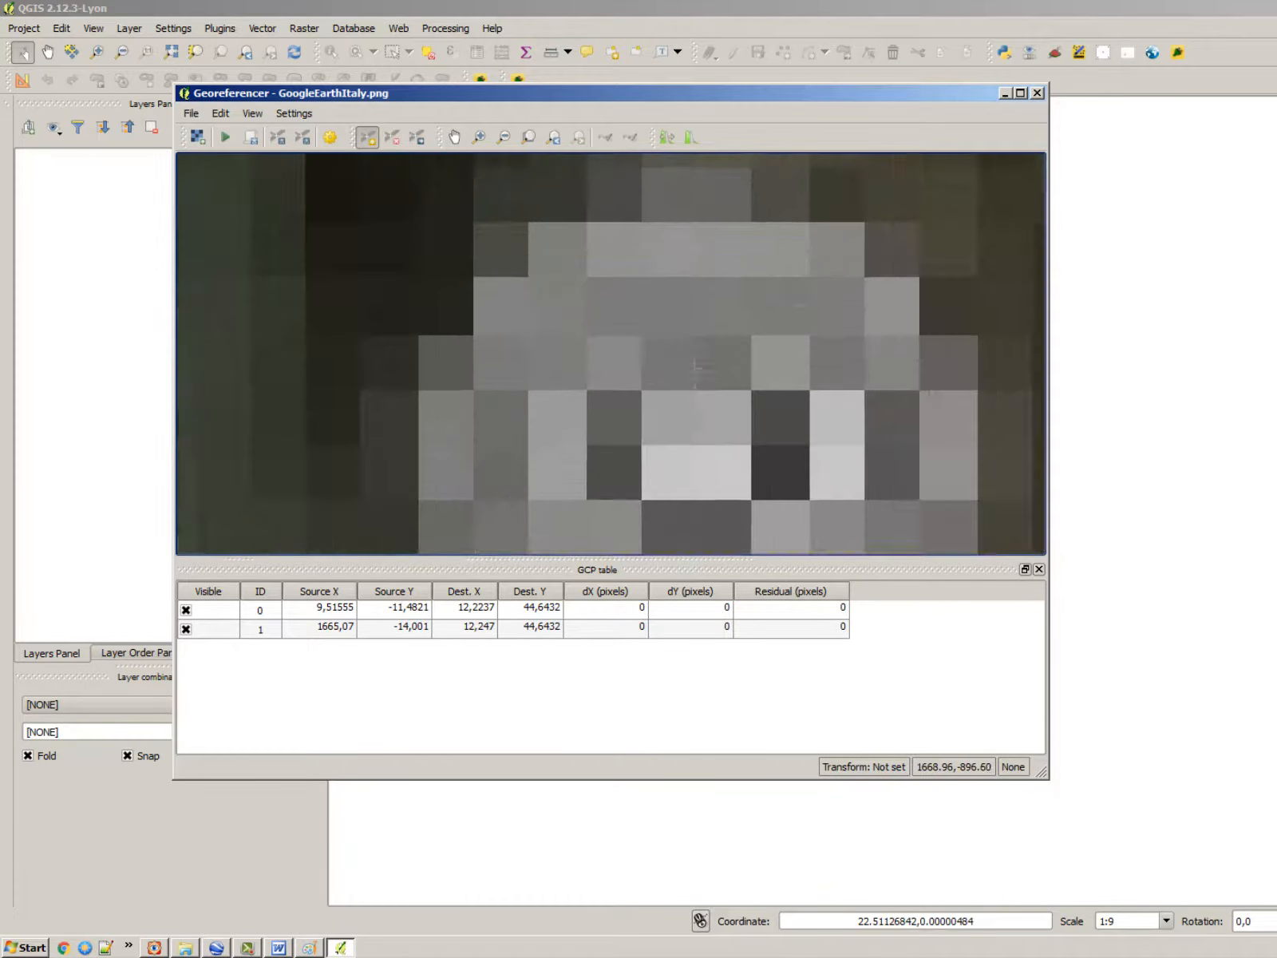
scroll(694, 367, "up", 1)
scroll(710, 418, "down", 1)
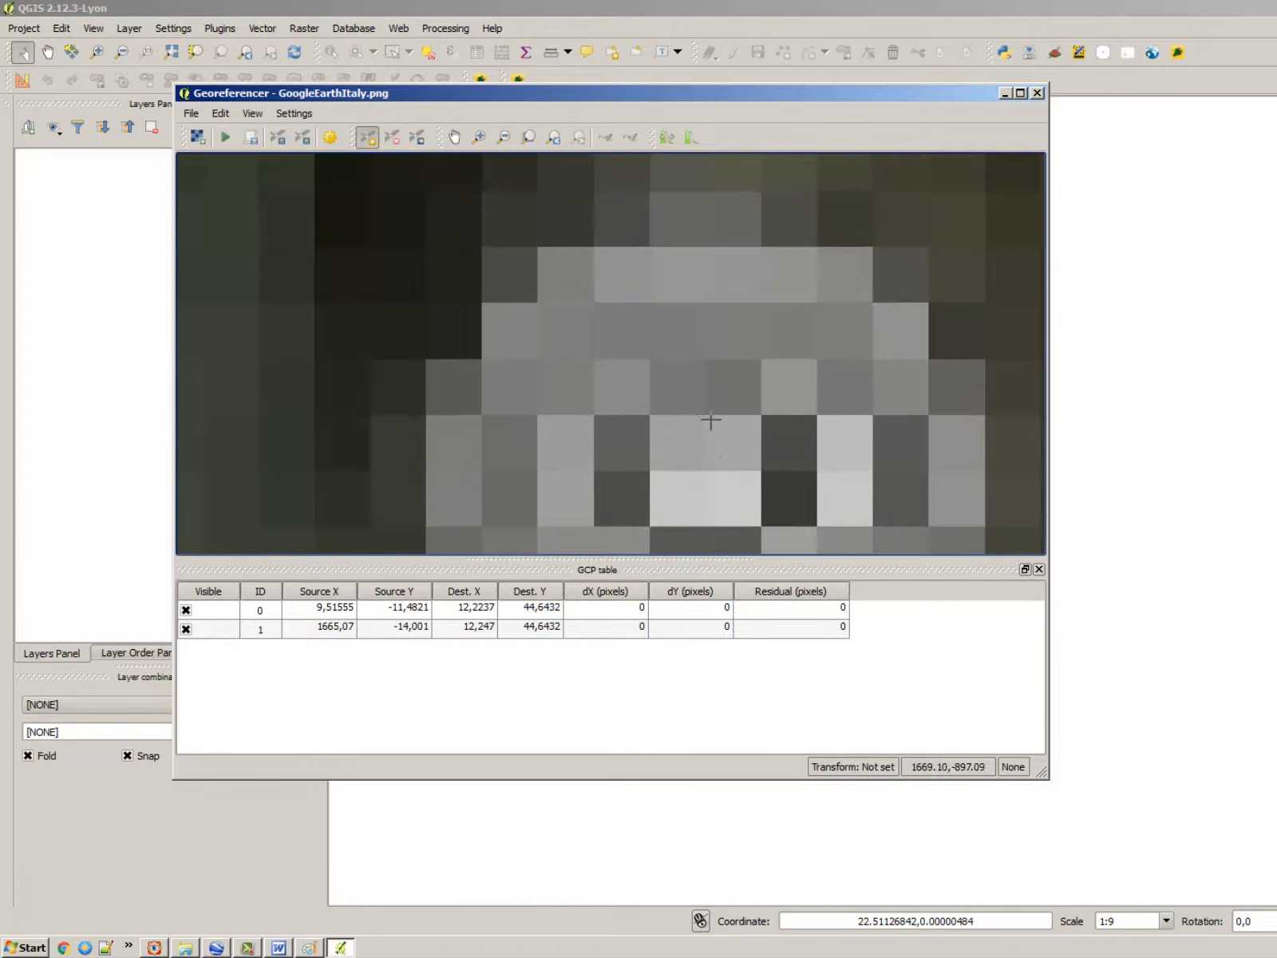
left_click(705, 471)
Copy the bottom right latitude 44.634586 from Coordinates.doc into the control point's Y / North value.
key("alt+Tab")
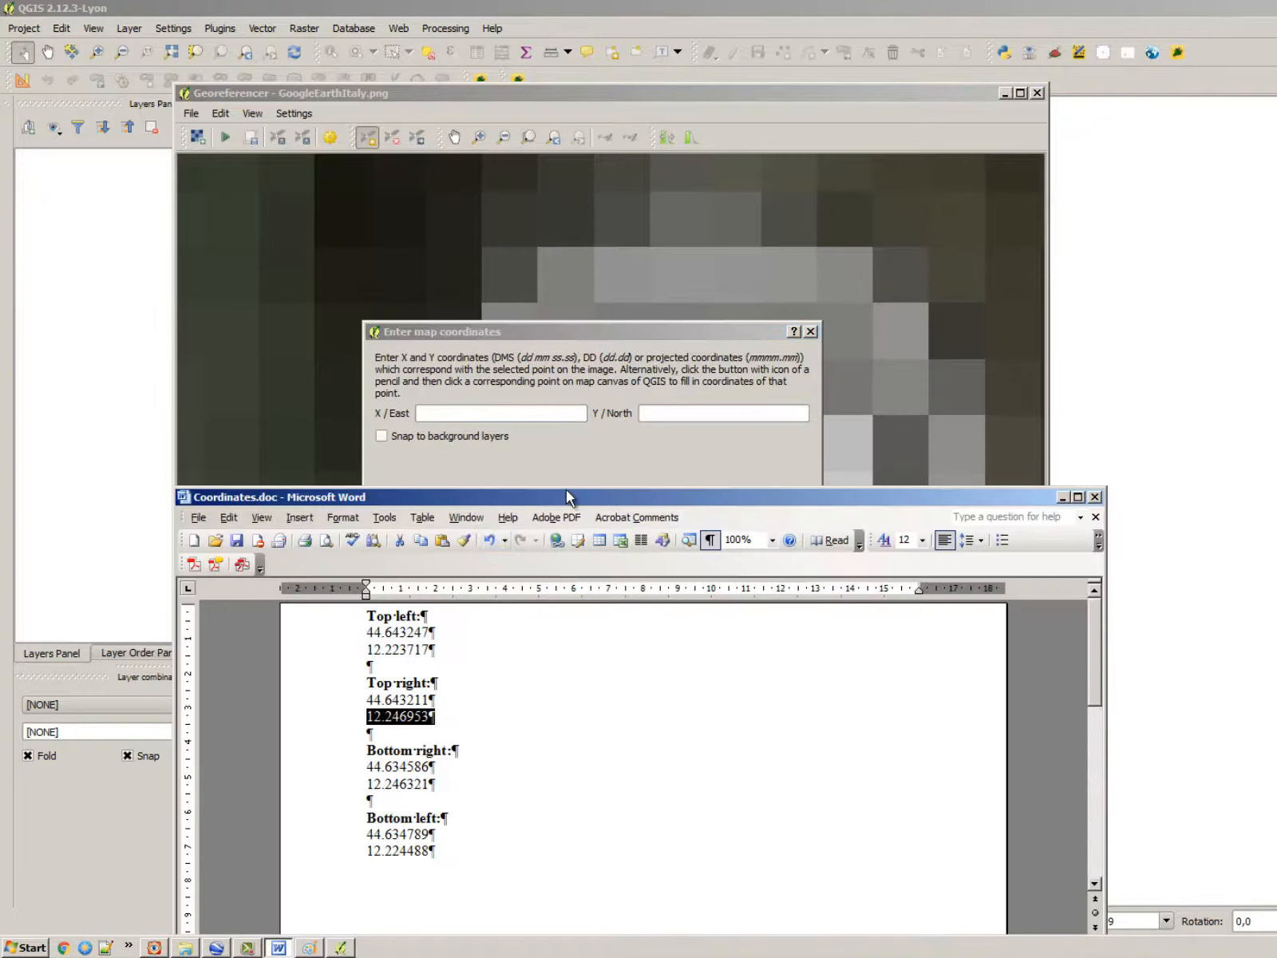
left_click(449, 767)
left_click(311, 767)
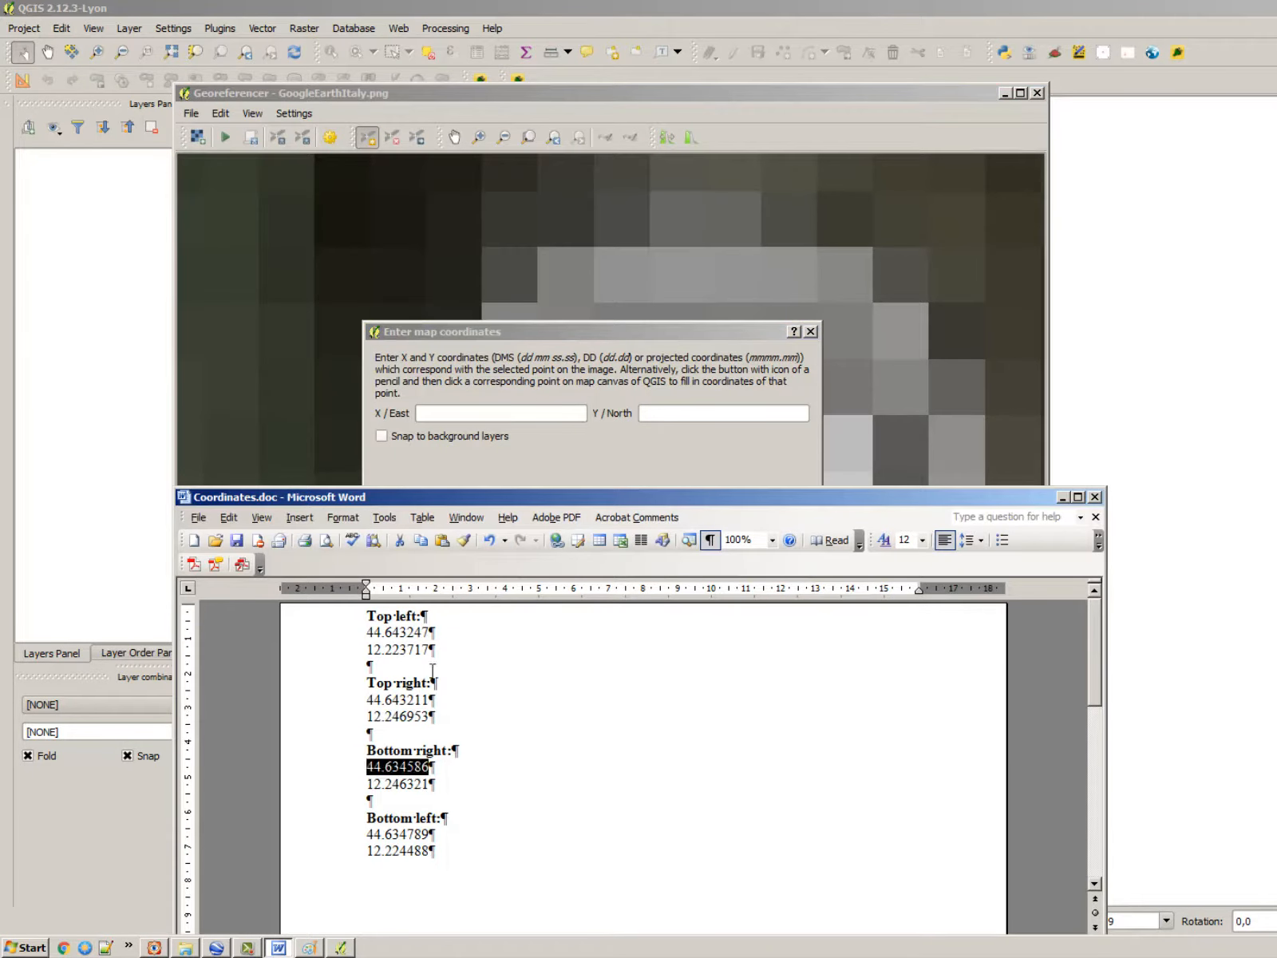
key("ctrl+c")
key("alt+Tab")
left_click(745, 411)
key("ctrl+v")
Copy the bottom right longitude 12.246321 from Coordinates.doc into the X / East value and accept the control point.
key("alt+Tab")
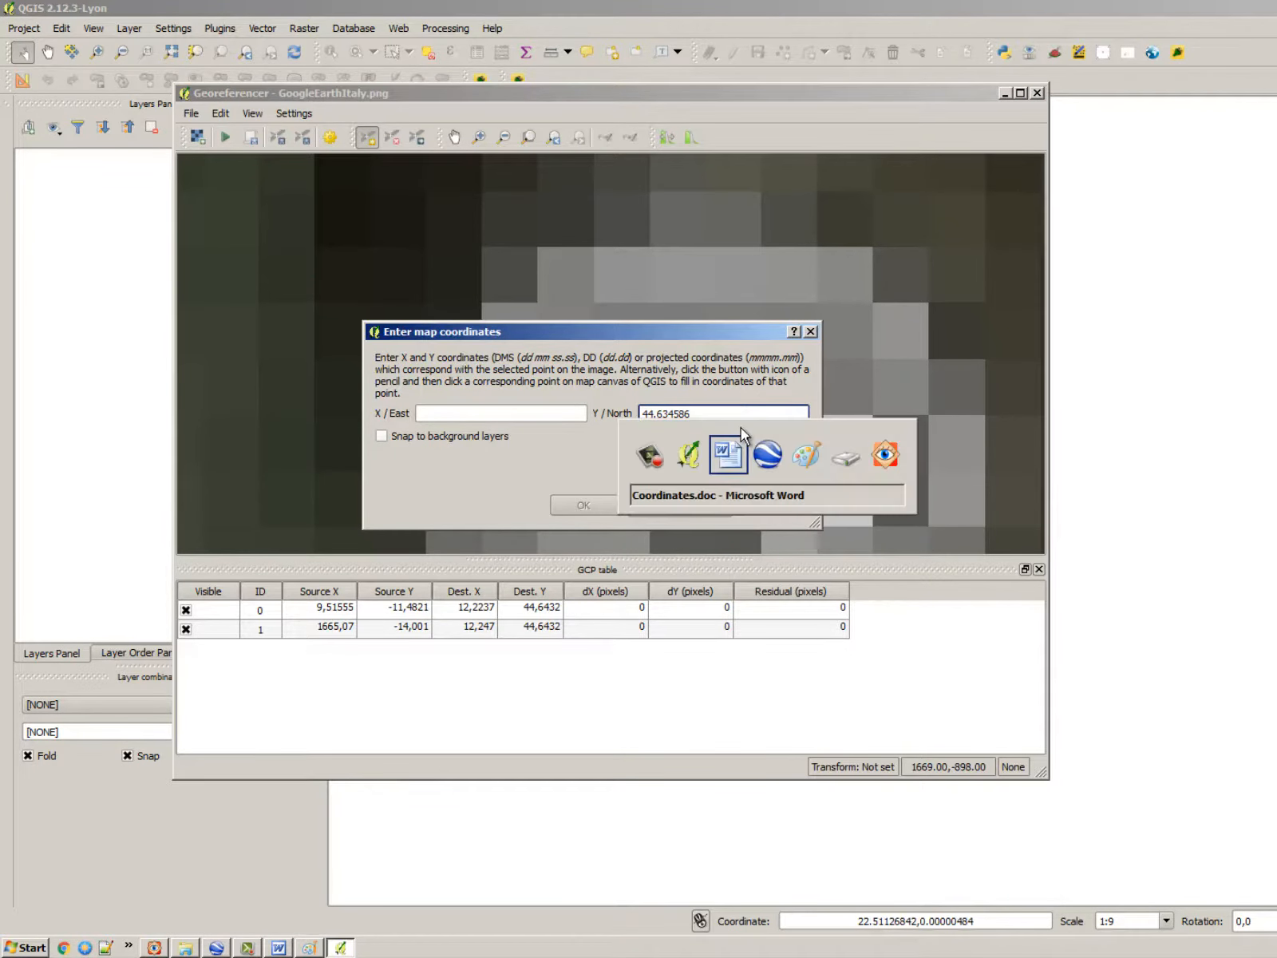
left_click_drag(462, 793, 362, 793)
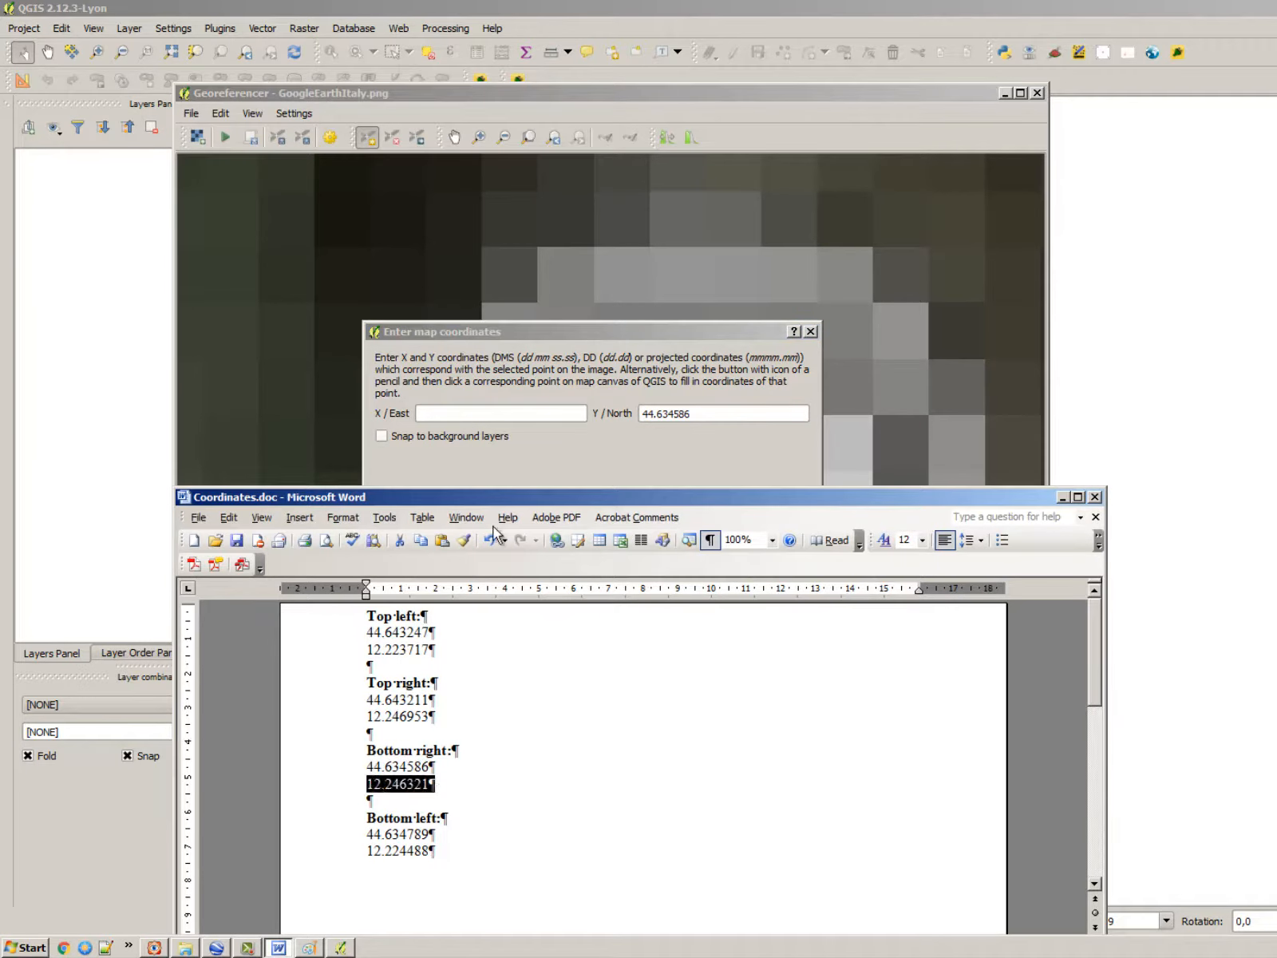
key("ctrl+c")
left_click(537, 412)
key("ctrl+v")
left_click(605, 514)
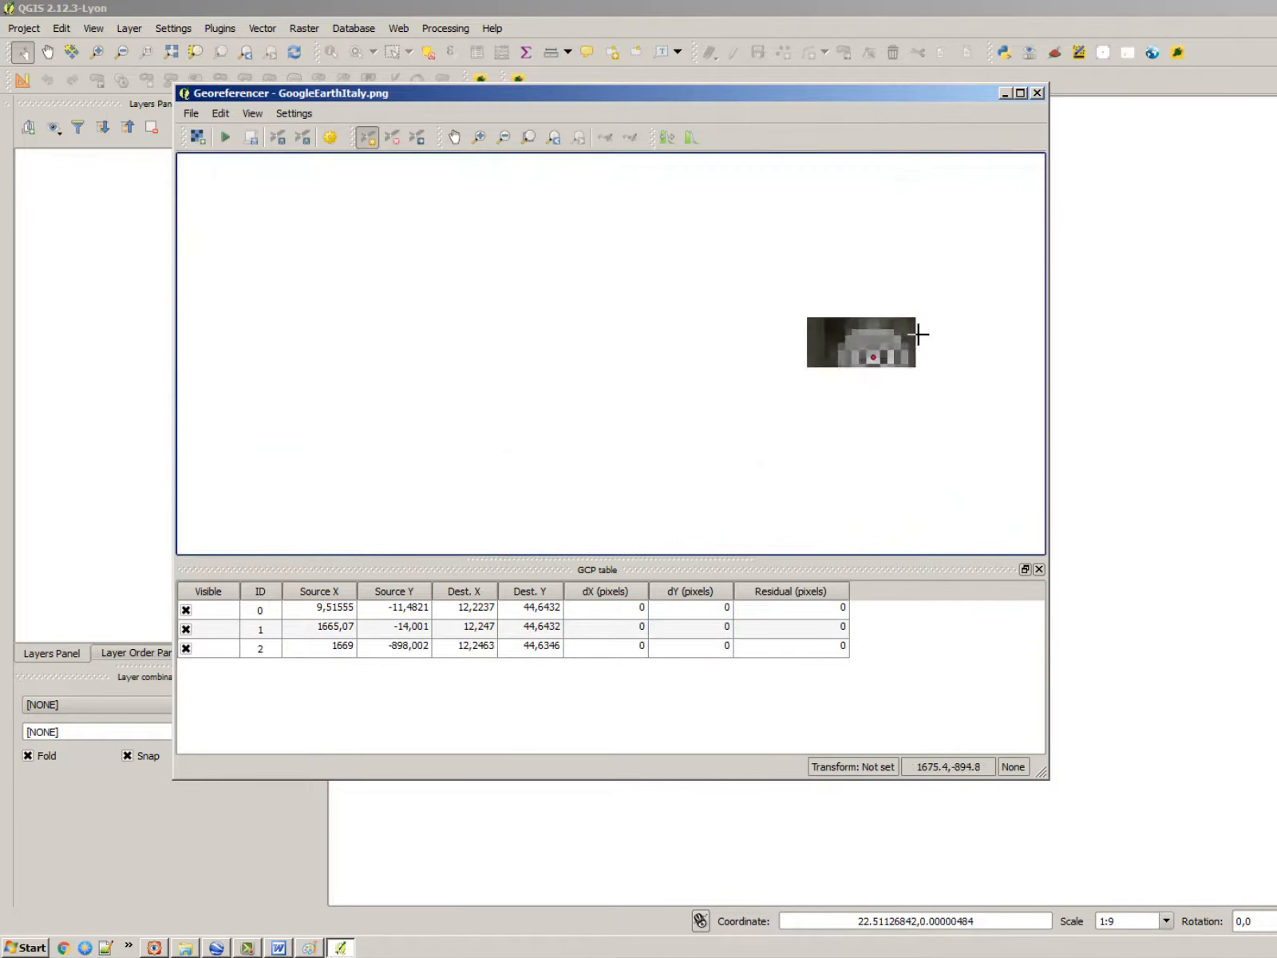
Place a control point at the centre of the round marker in the image's bottom left corner.
scroll(926, 352, "down", 5)
scroll(653, 368, "up", 5)
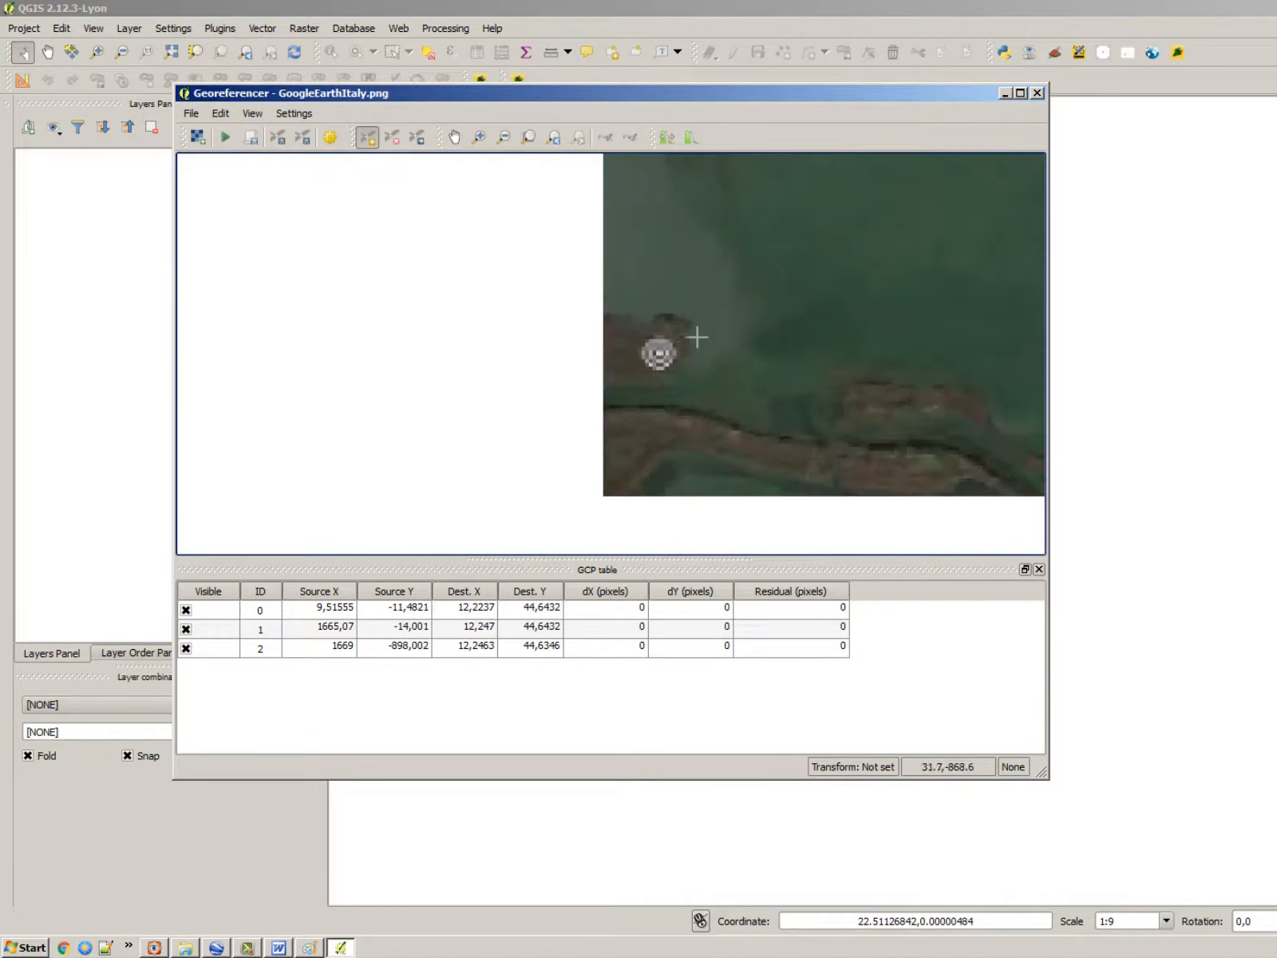
scroll(650, 375, "up", 5)
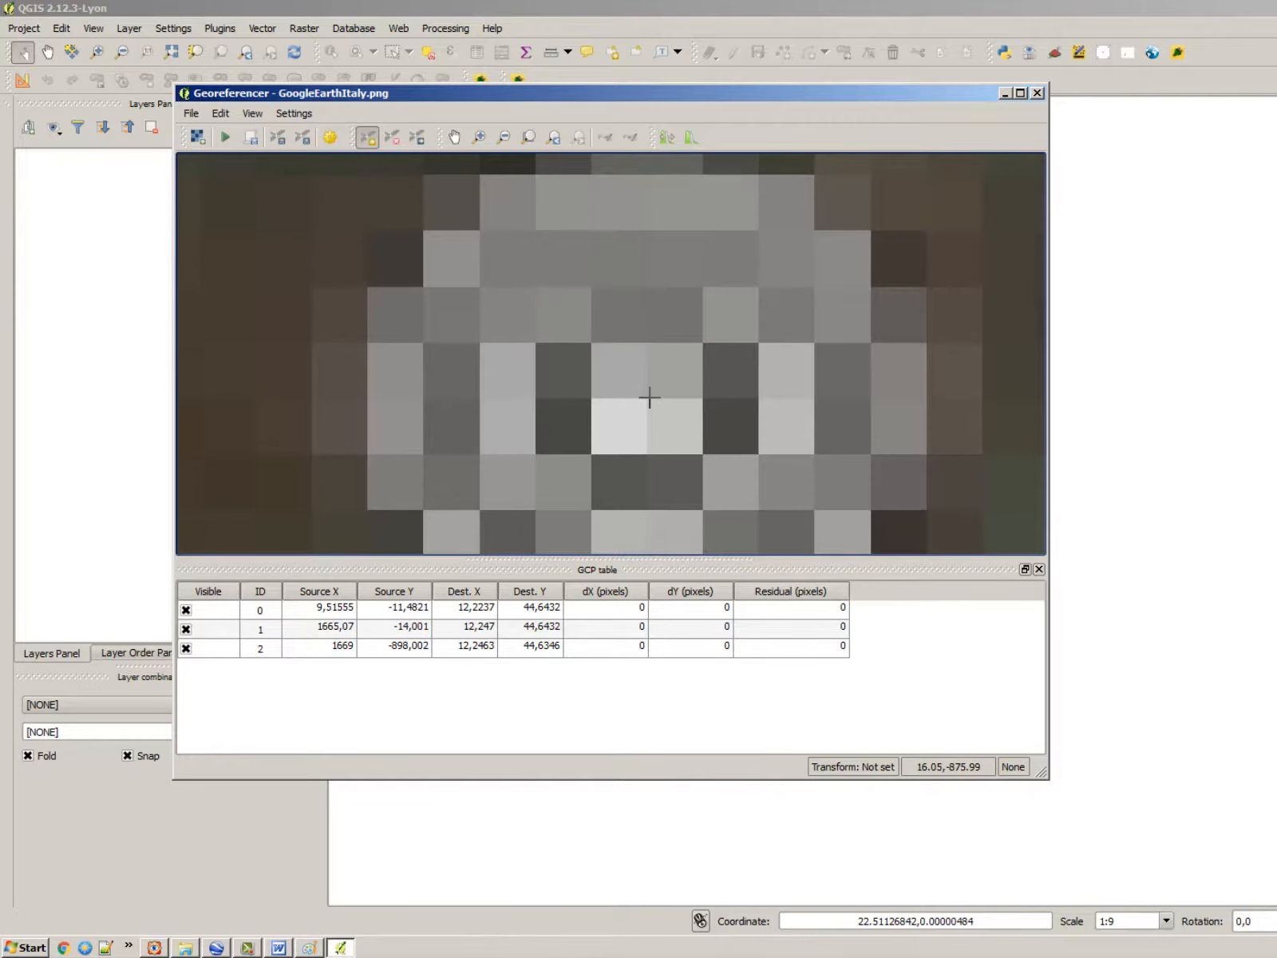
left_click(648, 399)
Copy the bottom left latitude 44.634789 from Coordinates.doc into the control point's Y / North value.
key("alt+Tab")
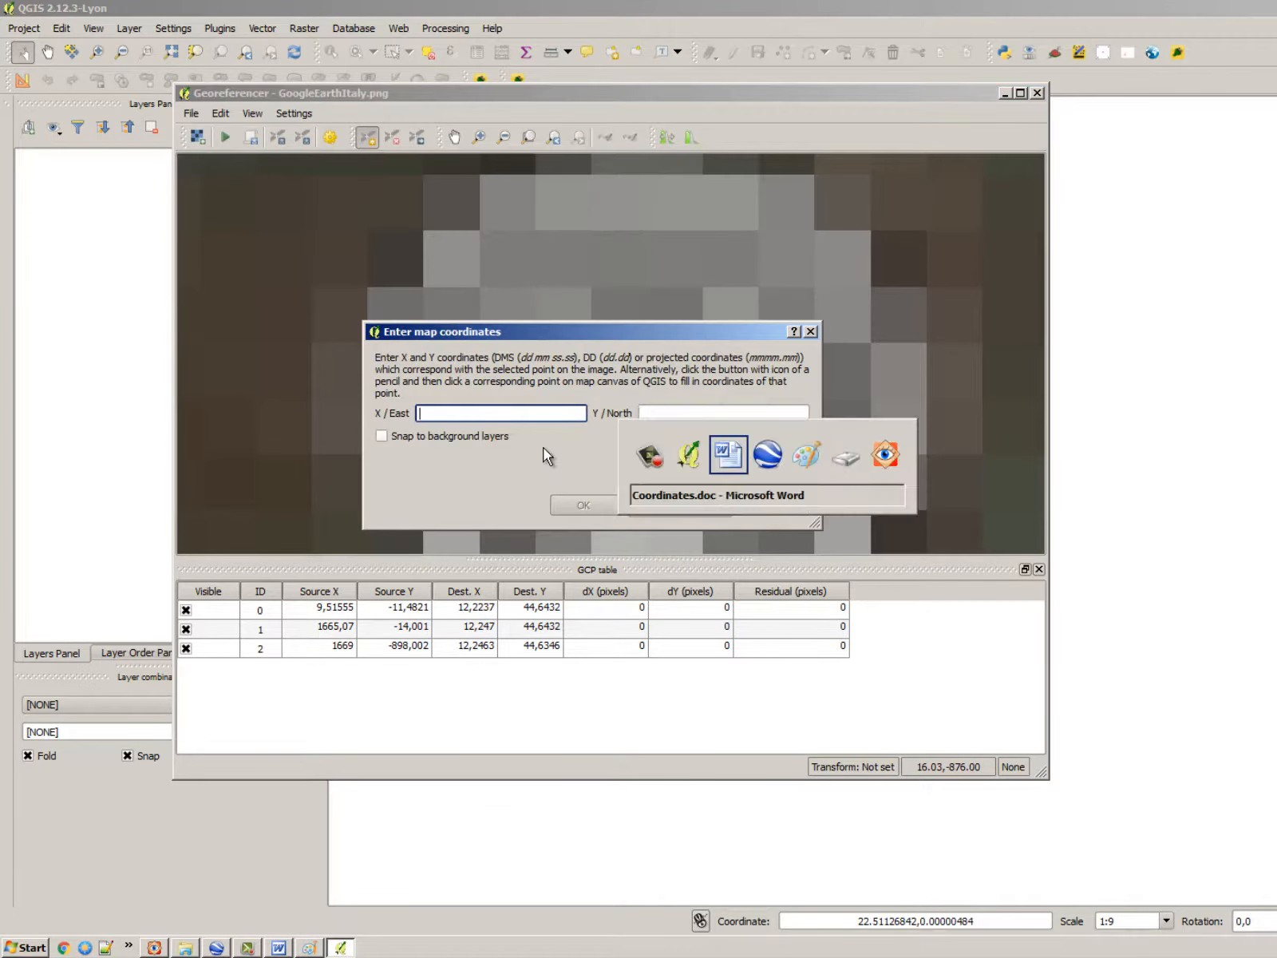
left_click_drag(436, 836, 291, 838)
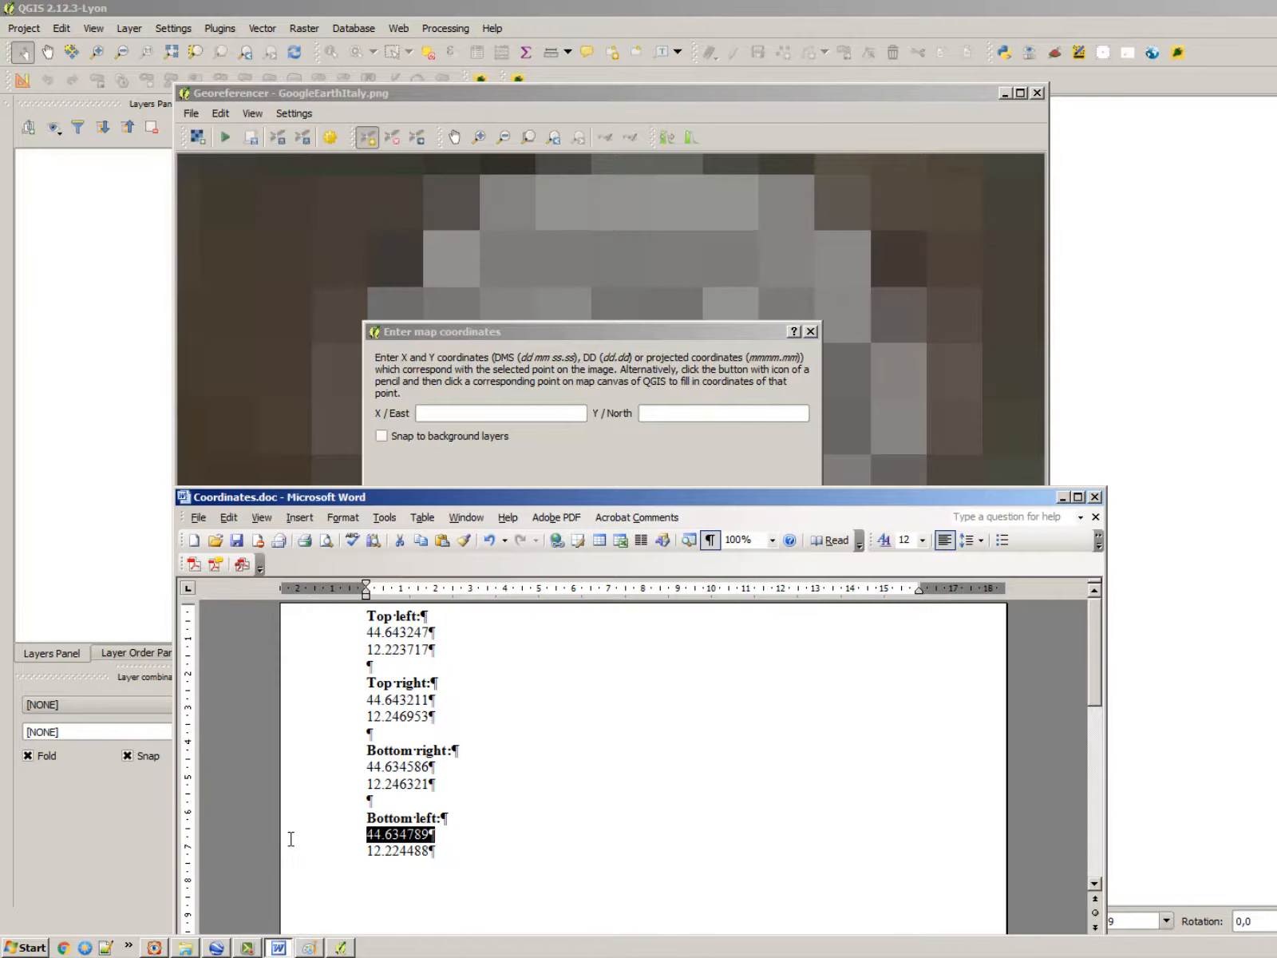
key("alt+Tab")
key("ctrl+v")
Copy the bottom left longitude 12.224488 from Coordinates.doc into the X / East value and accept the control point.
key("alt+Tab")
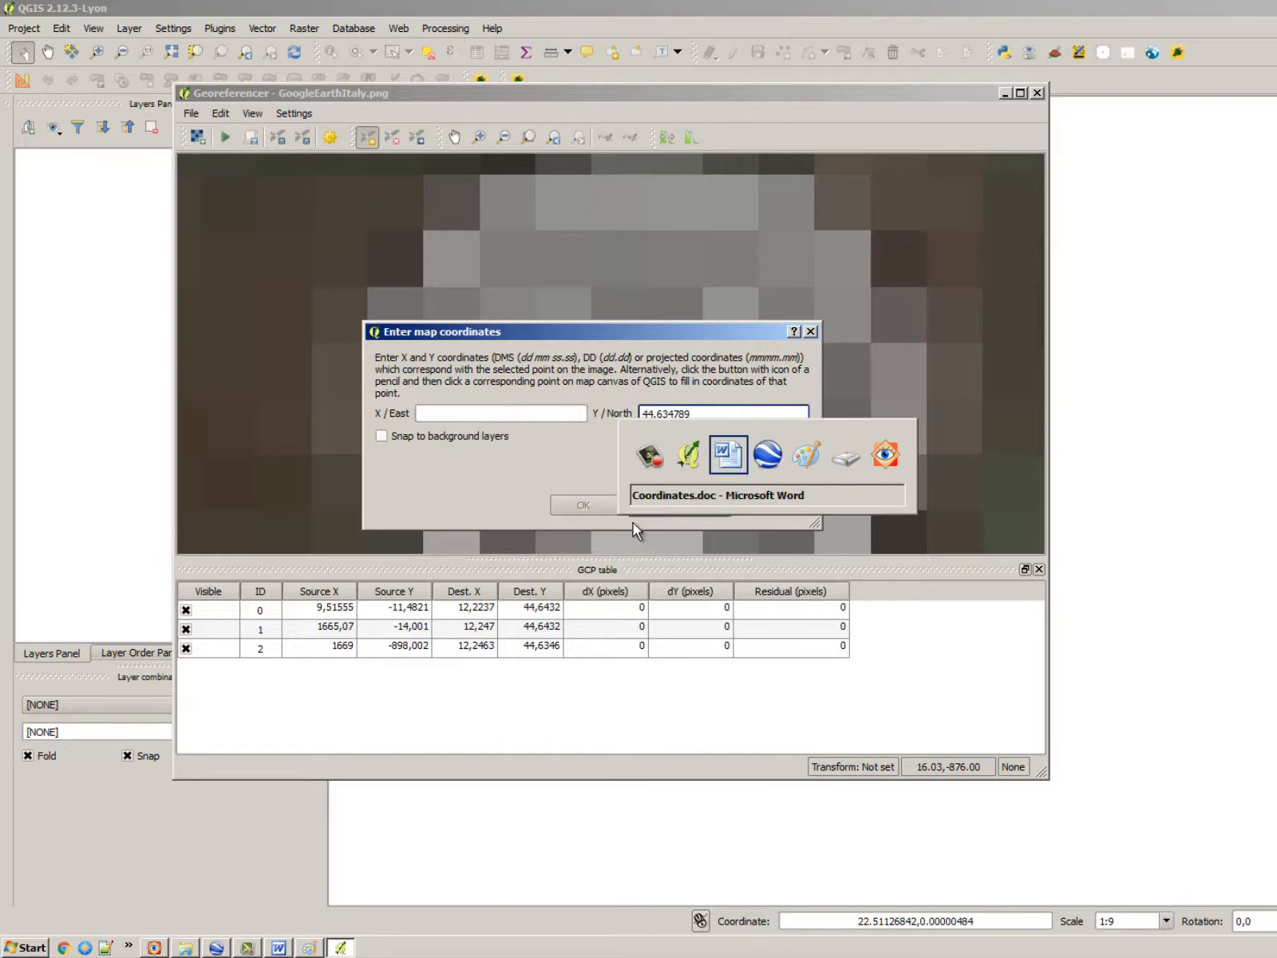
left_click(302, 851)
key("ctrl+c")
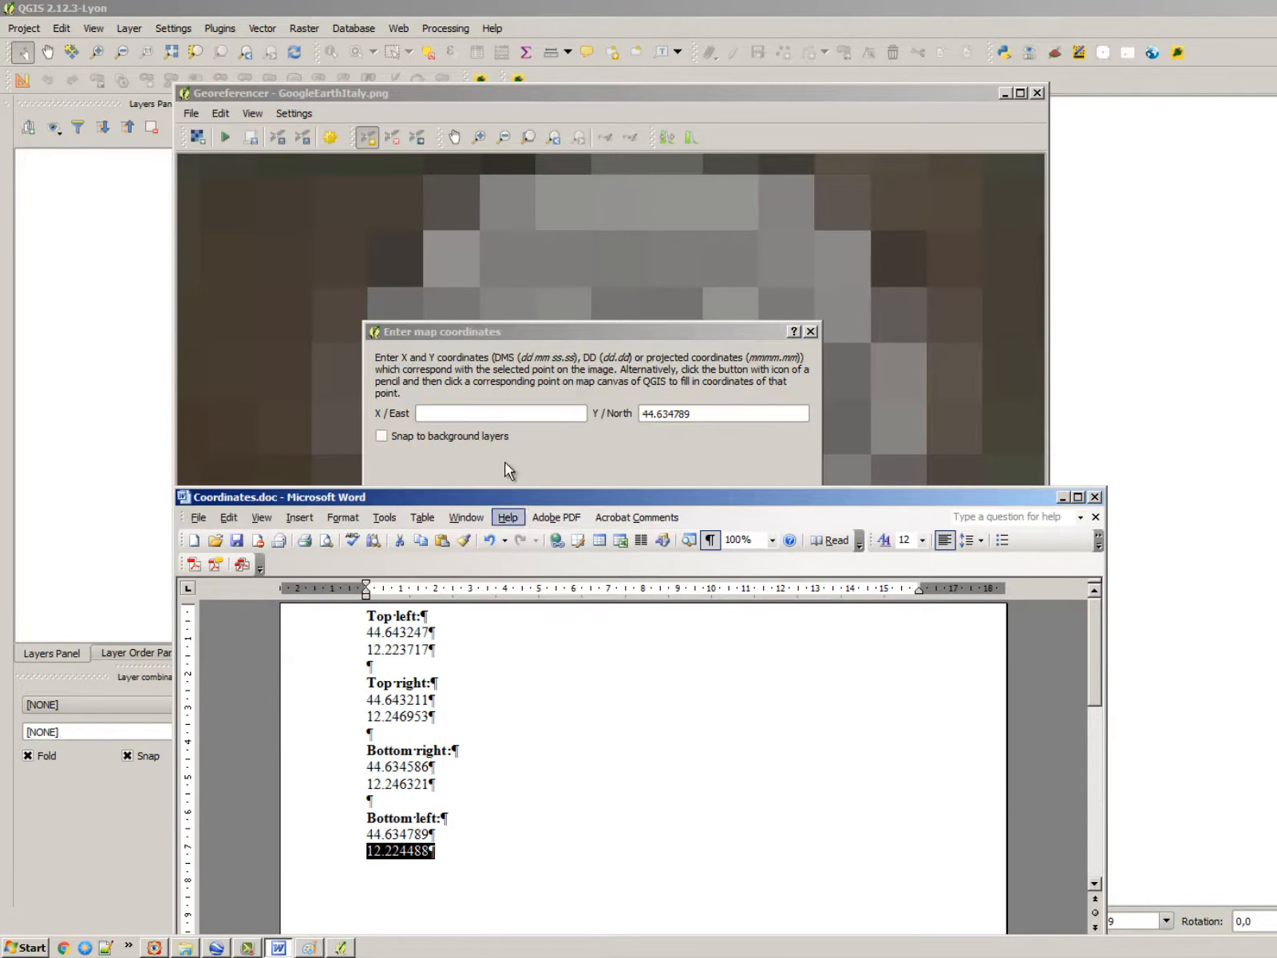
left_click(507, 413)
key("ctrl+v")
left_click(583, 506)
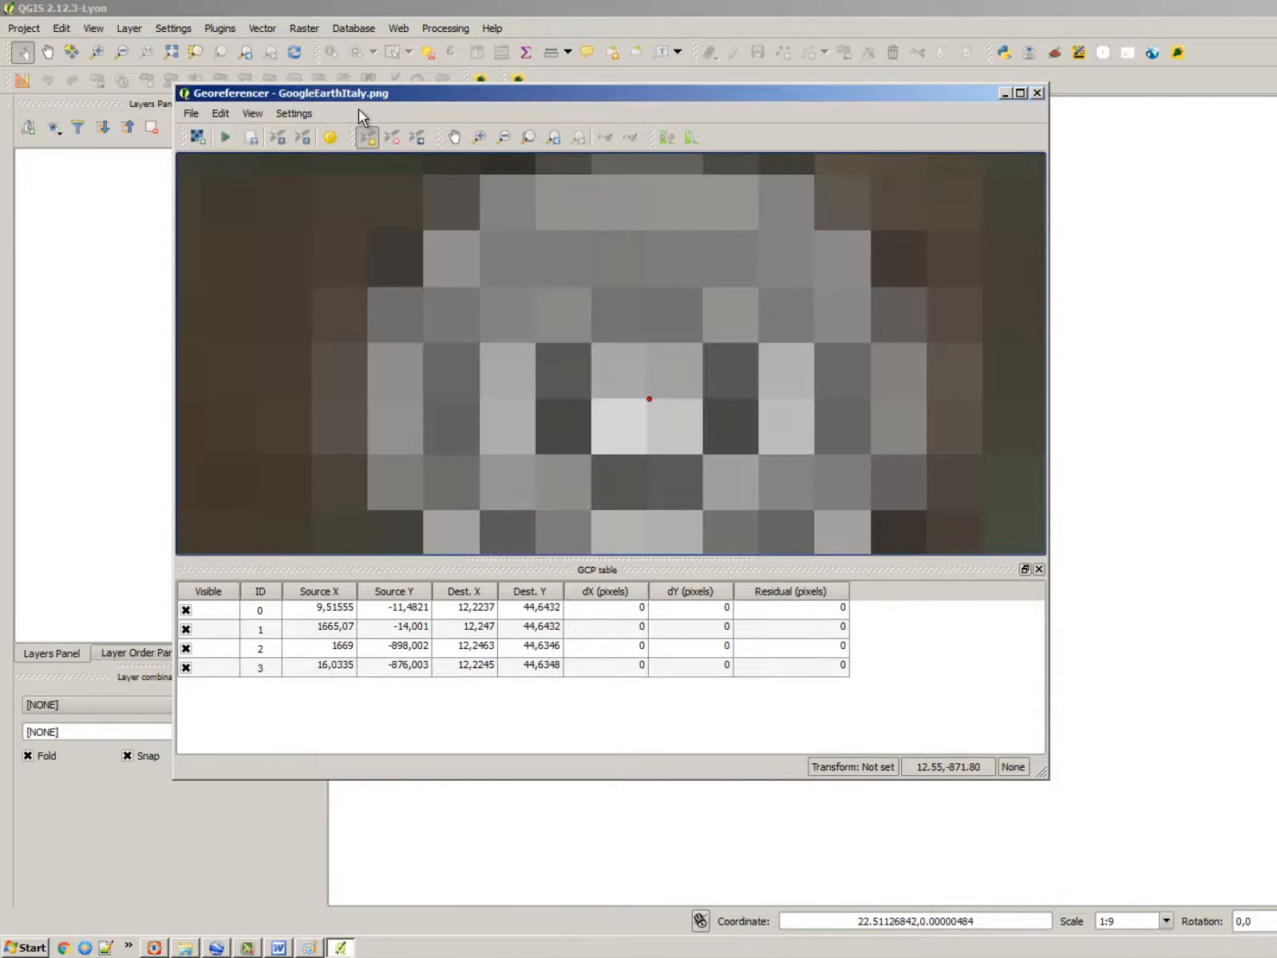
In the transformation settings, set the resampling method to Cubic Spline and the target SRS to the project CRS (EPSG:4326 - WGS 84).
left_click(329, 137)
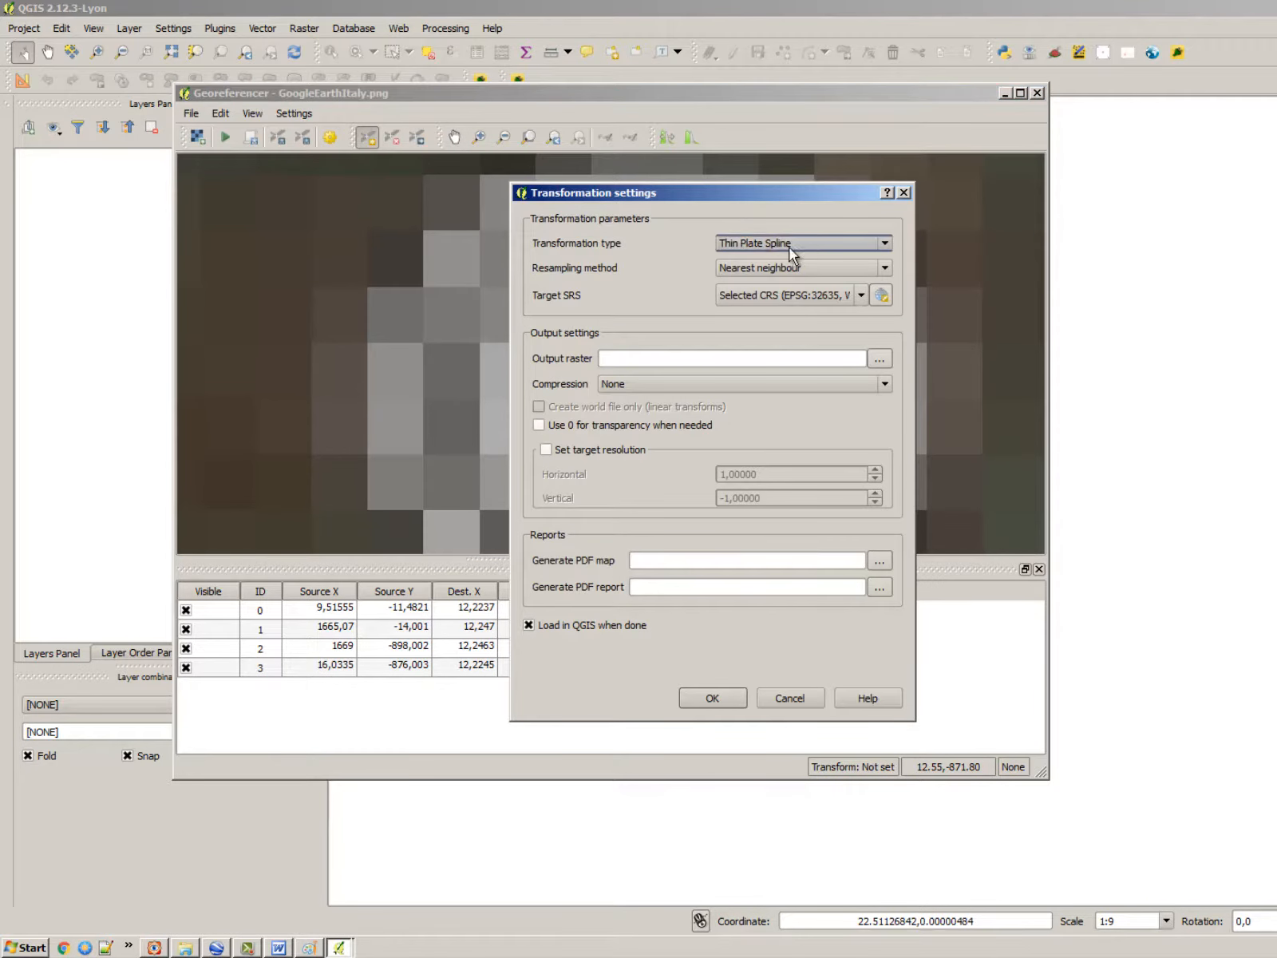
left_click(791, 268)
left_click(779, 319)
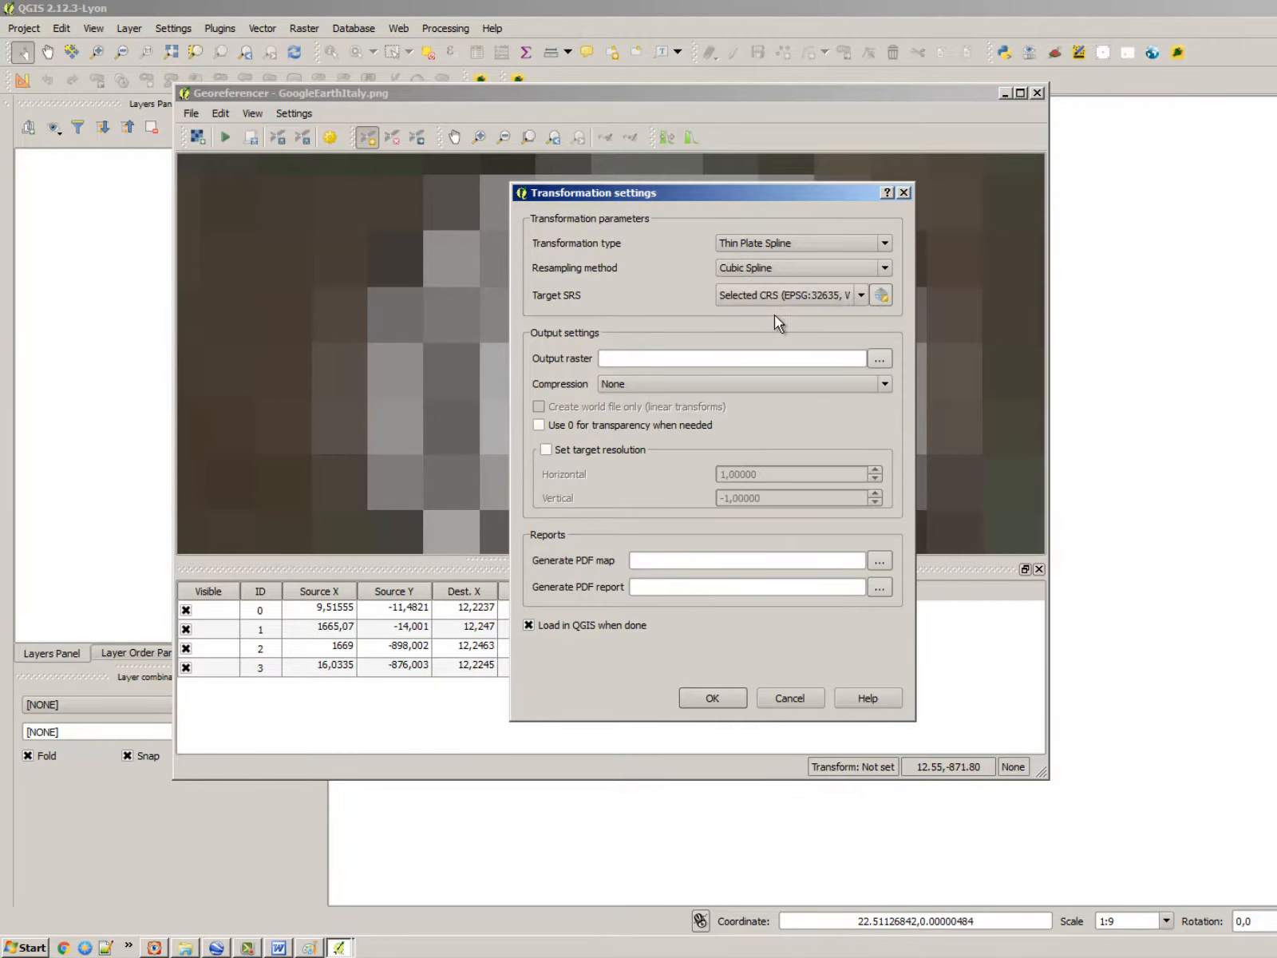
left_click(810, 295)
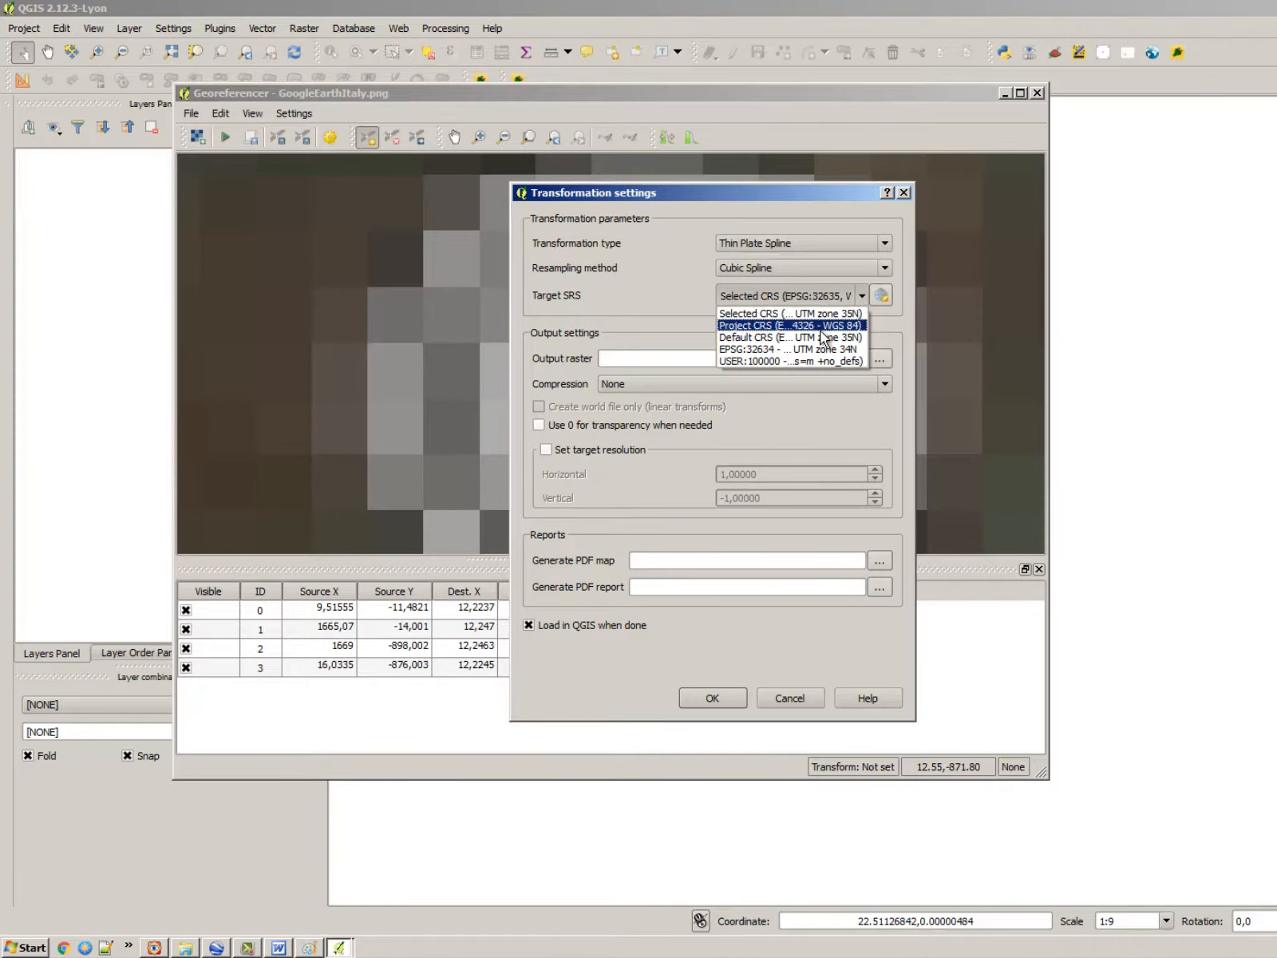
left_click(799, 326)
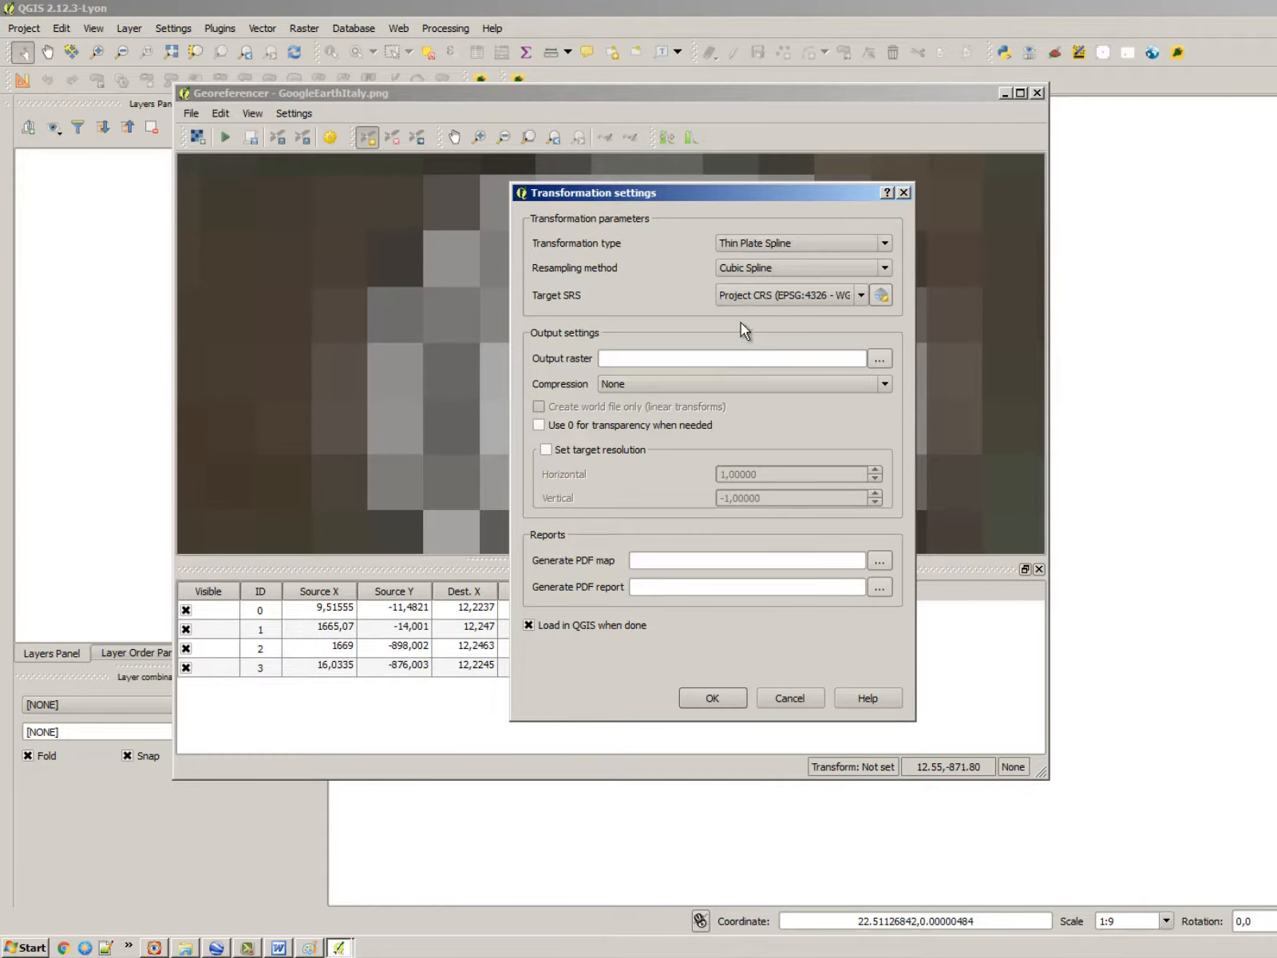
Set the output raster to D:/UDC/test/GoogleEarthItaly_modified.tif with LZW compression and accept the transformation settings.
left_click(647, 358)
left_click(878, 358)
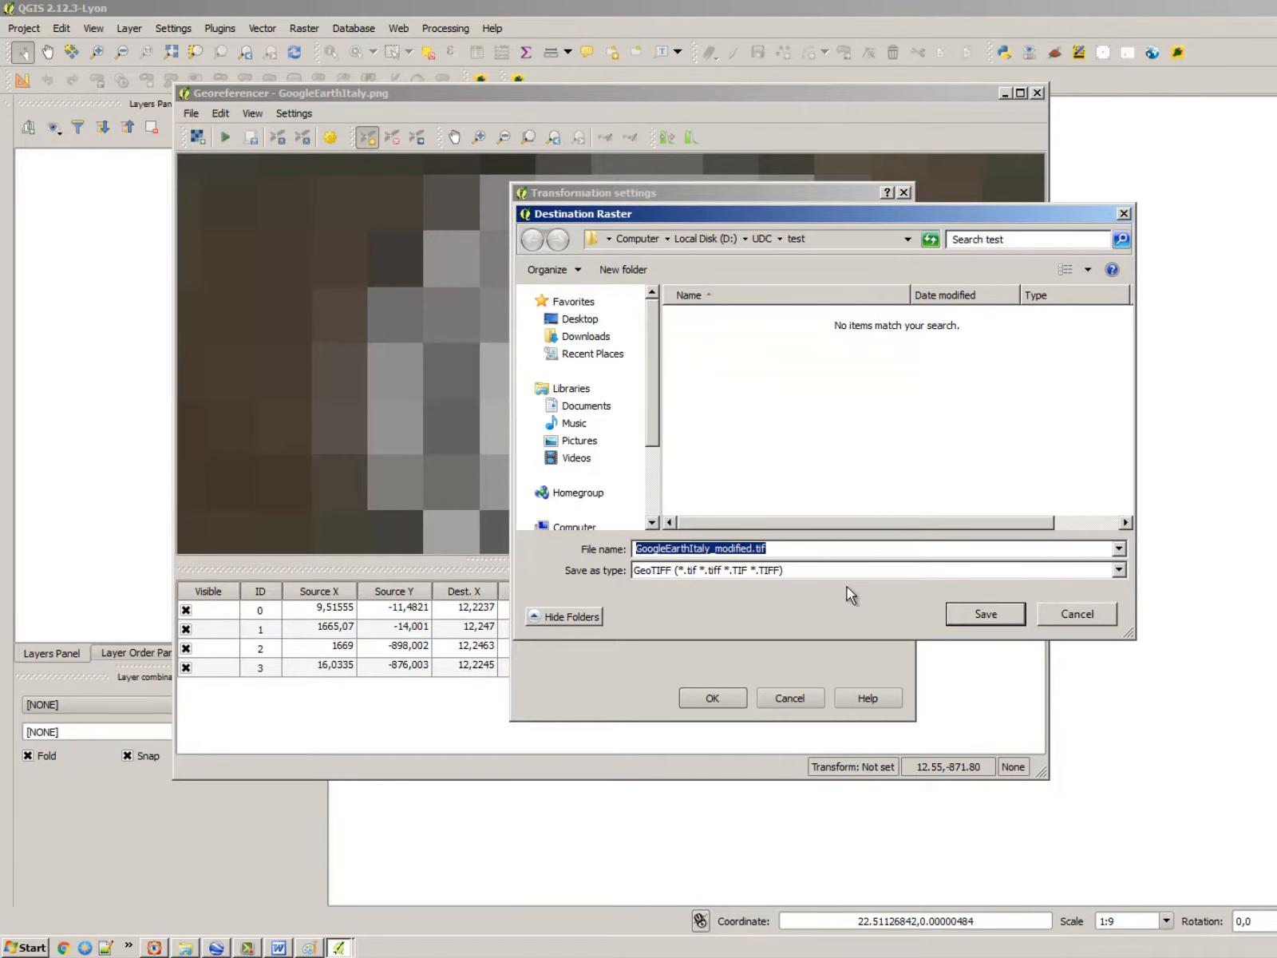
left_click(987, 608)
left_click(626, 385)
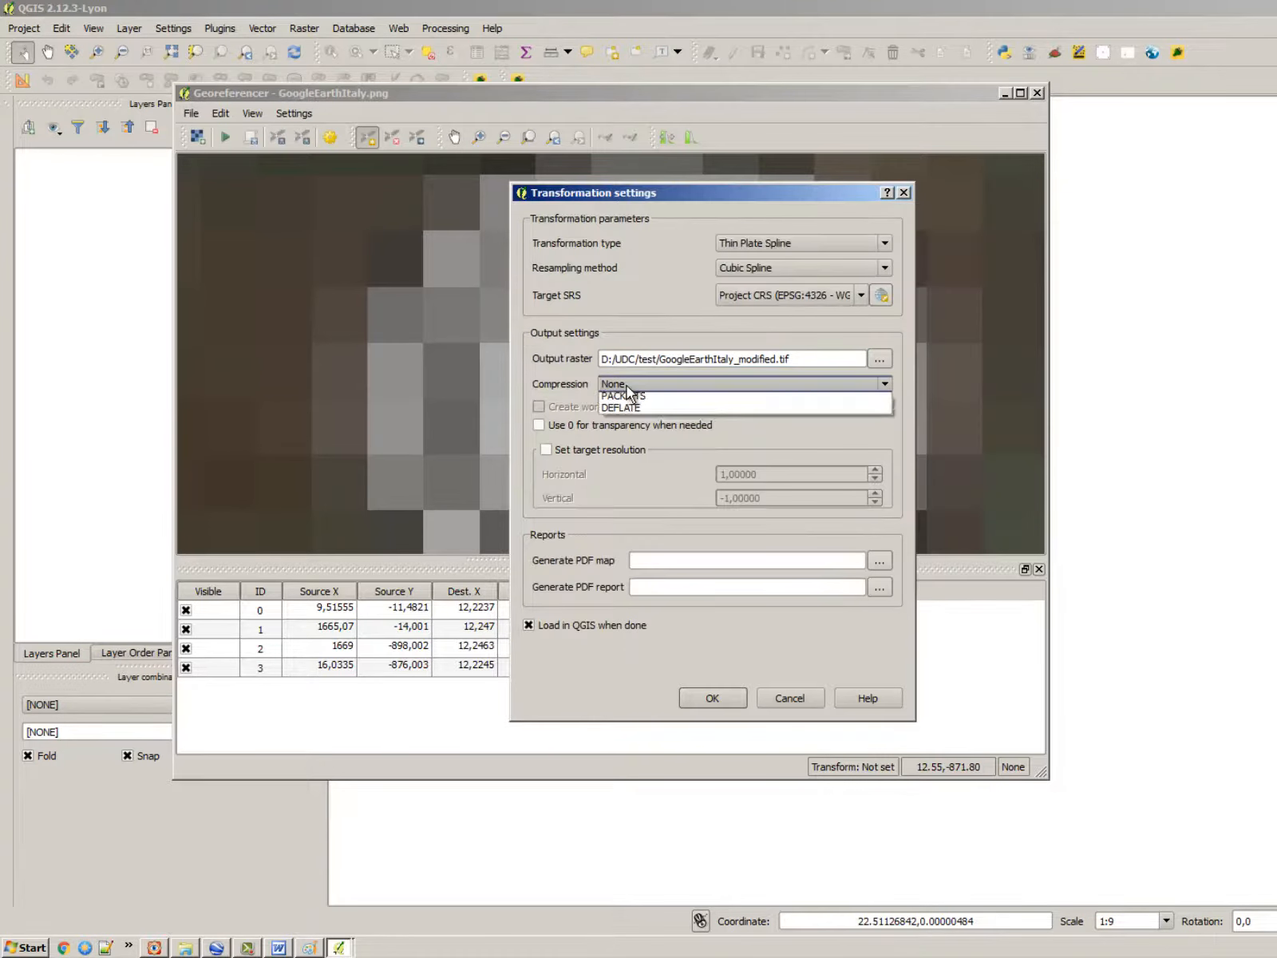
left_click(634, 412)
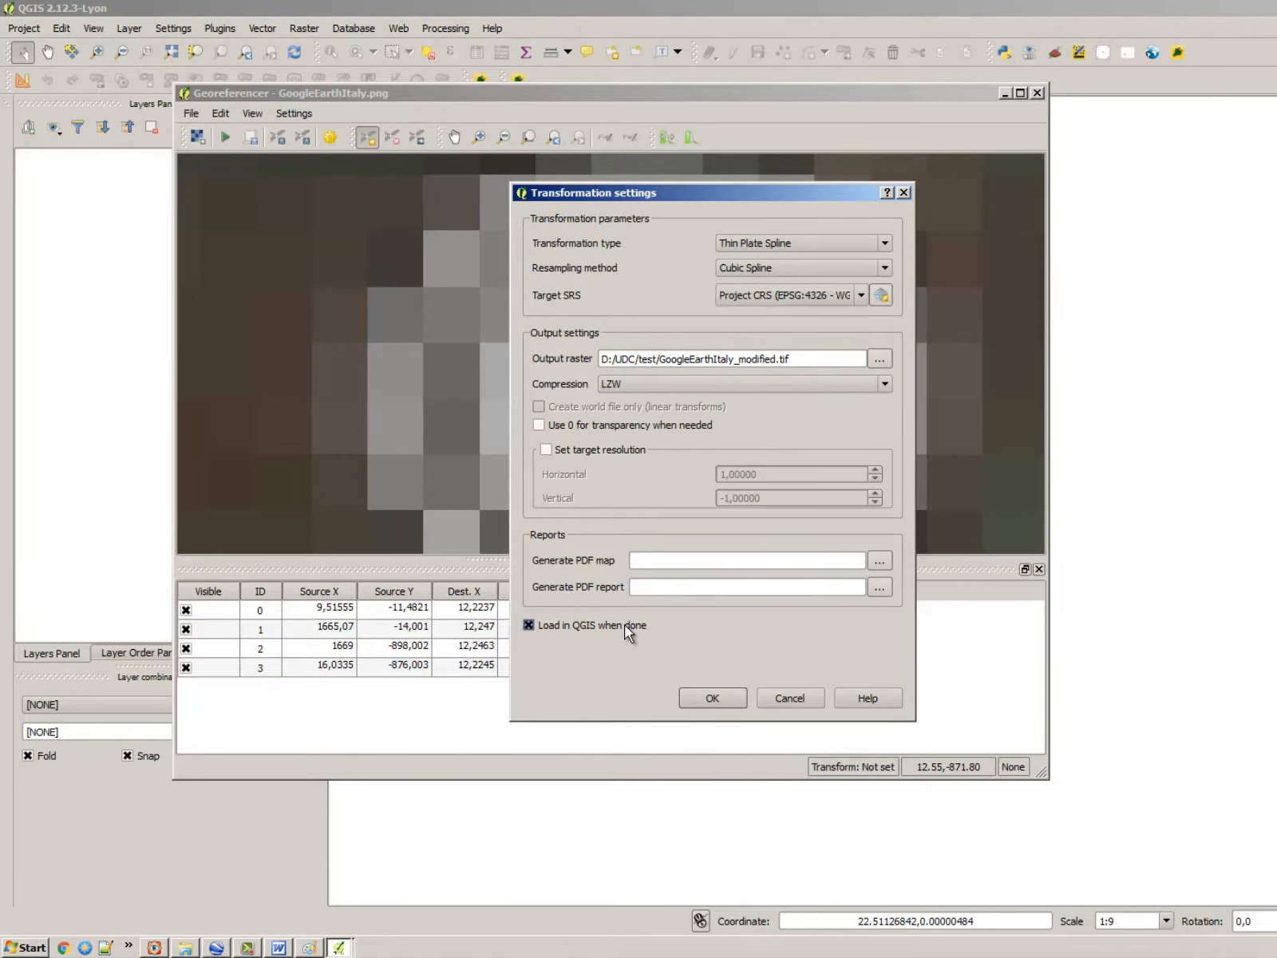
left_click(722, 697)
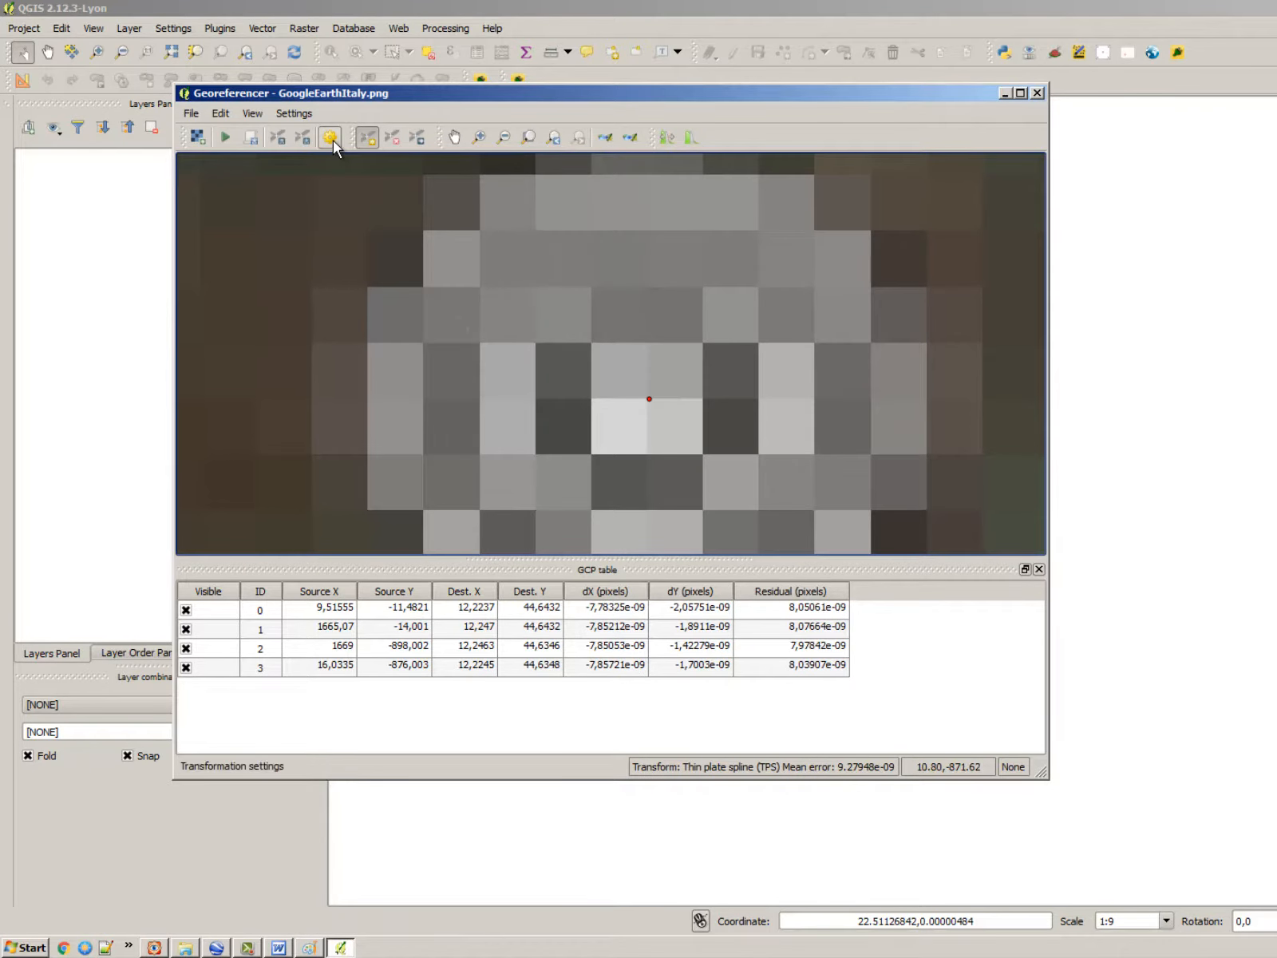
Run the georeferencing, then close the Georeferencer and discard the GCP points.
left_click(231, 134)
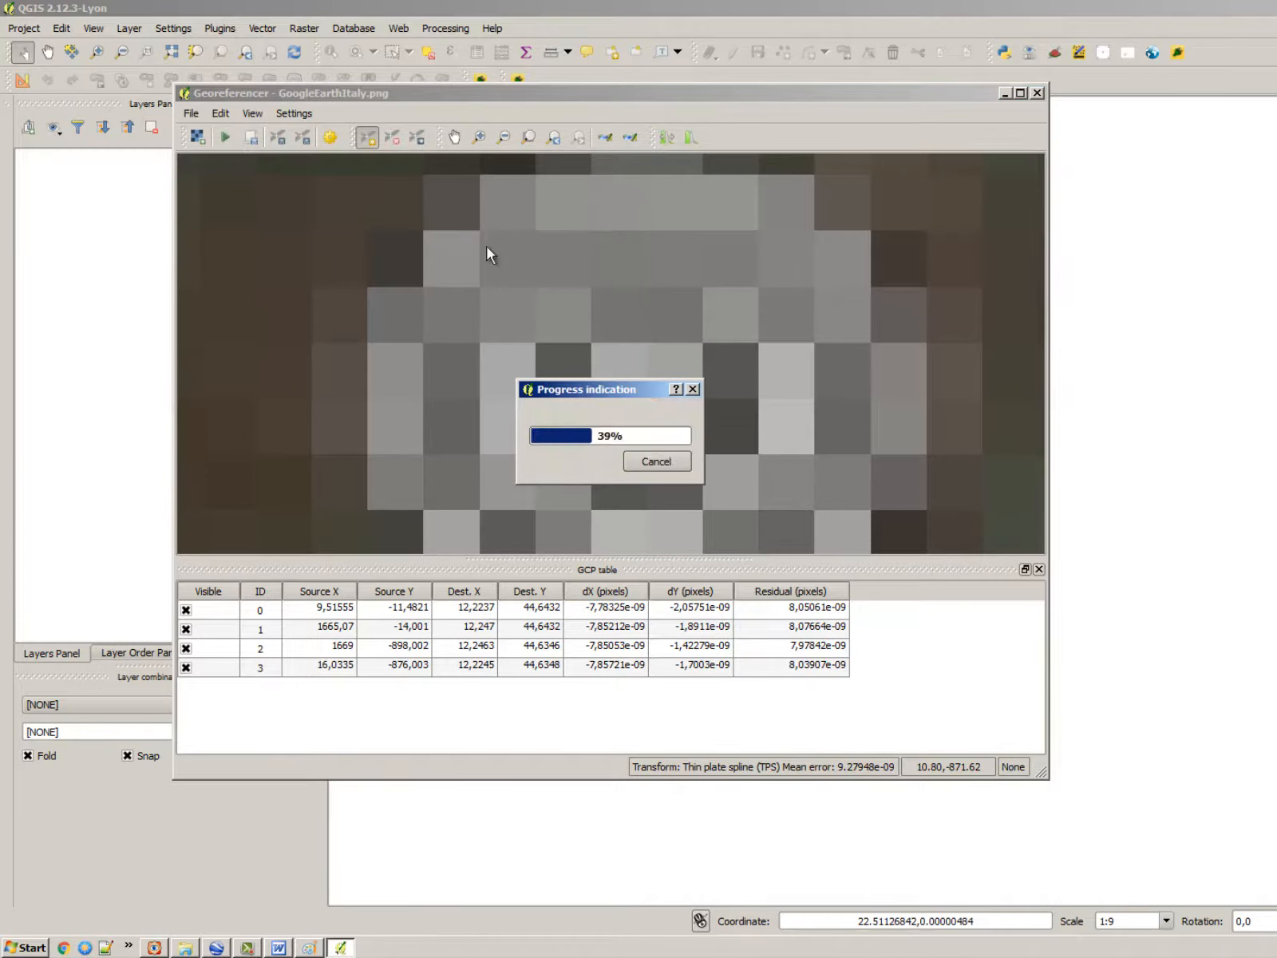
left_click(1038, 93)
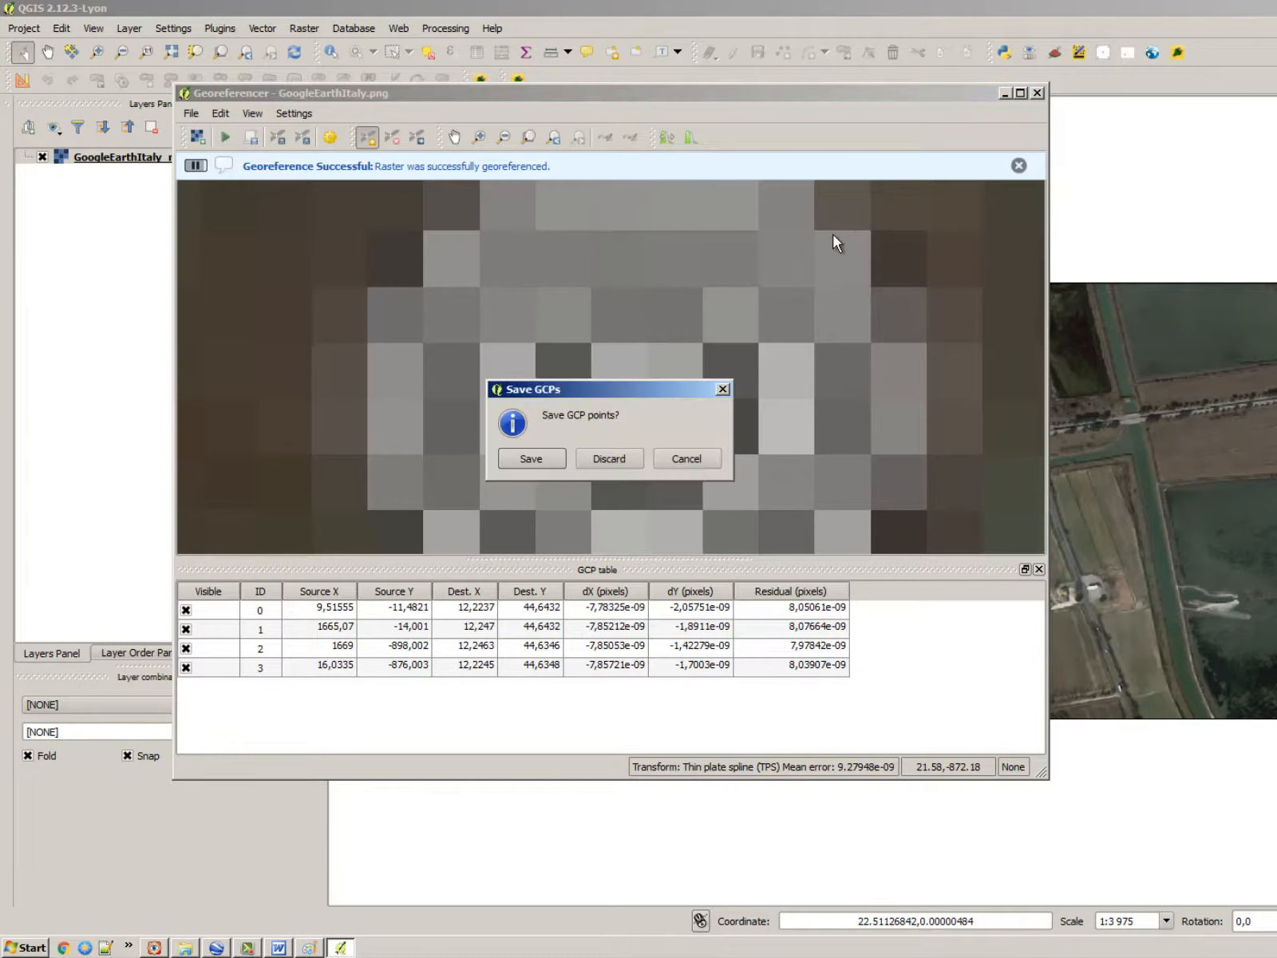
left_click(586, 466)
Examine the georeferenced raster's corners and the black wedges along its left and right edges.
scroll(715, 330, "down", 1)
scroll(1223, 510, "up", 1)
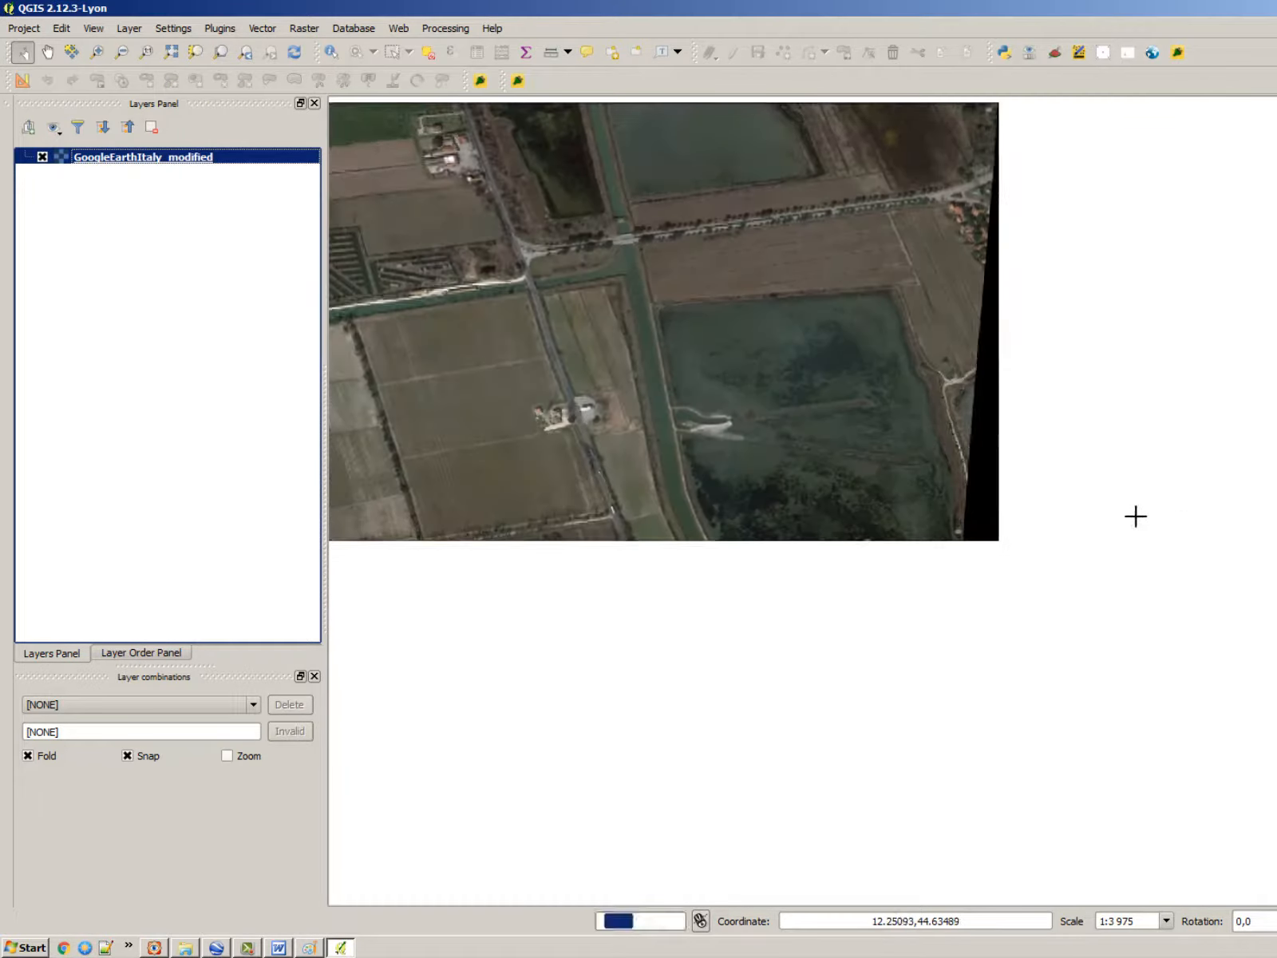
scroll(997, 520, "up", 2)
scroll(1170, 566, "down", 2)
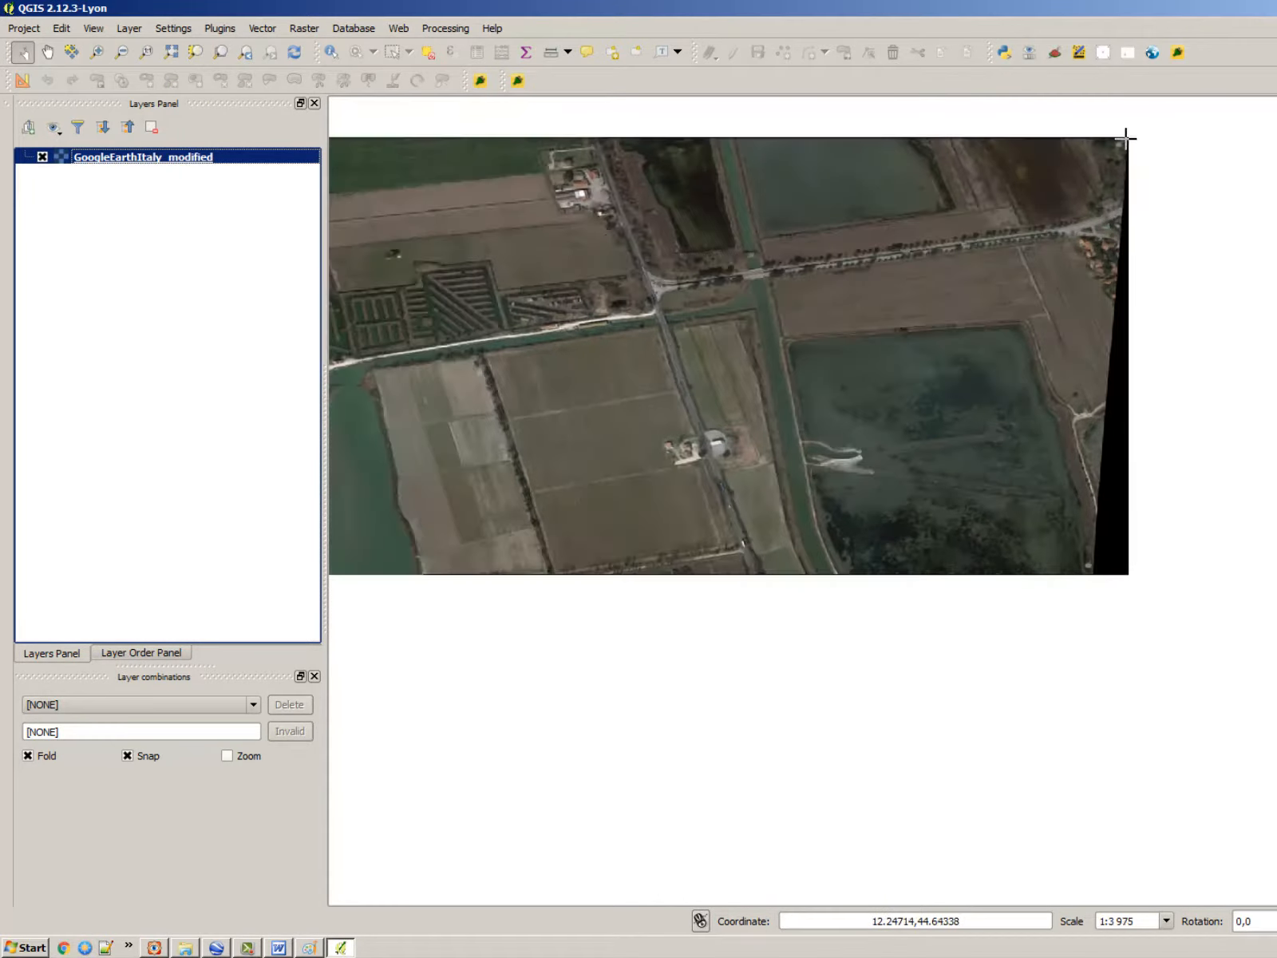
scroll(1138, 411, "down", 1)
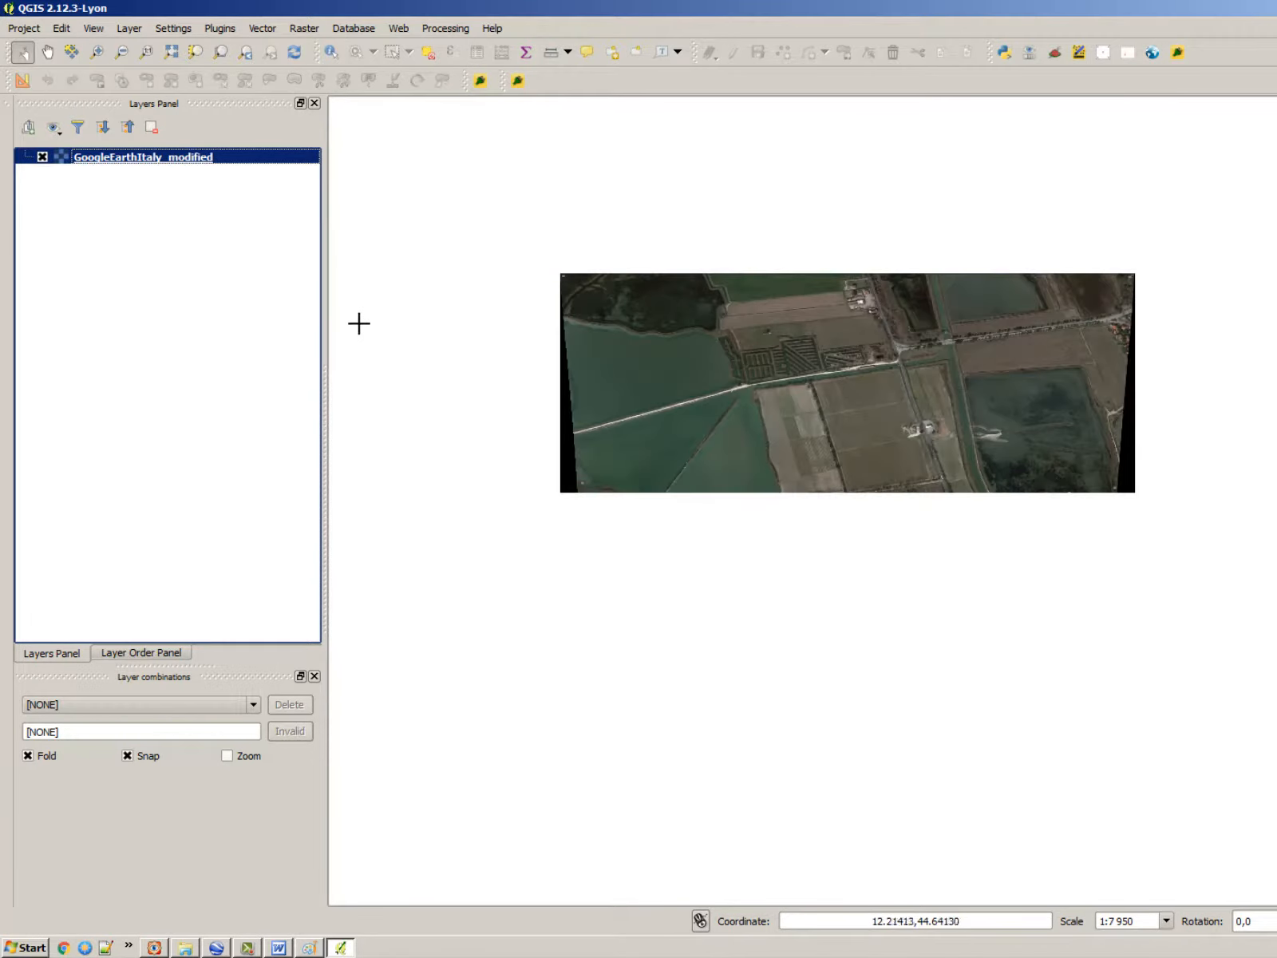
scroll(387, 326, "up", 1)
scroll(769, 606, "up", 2)
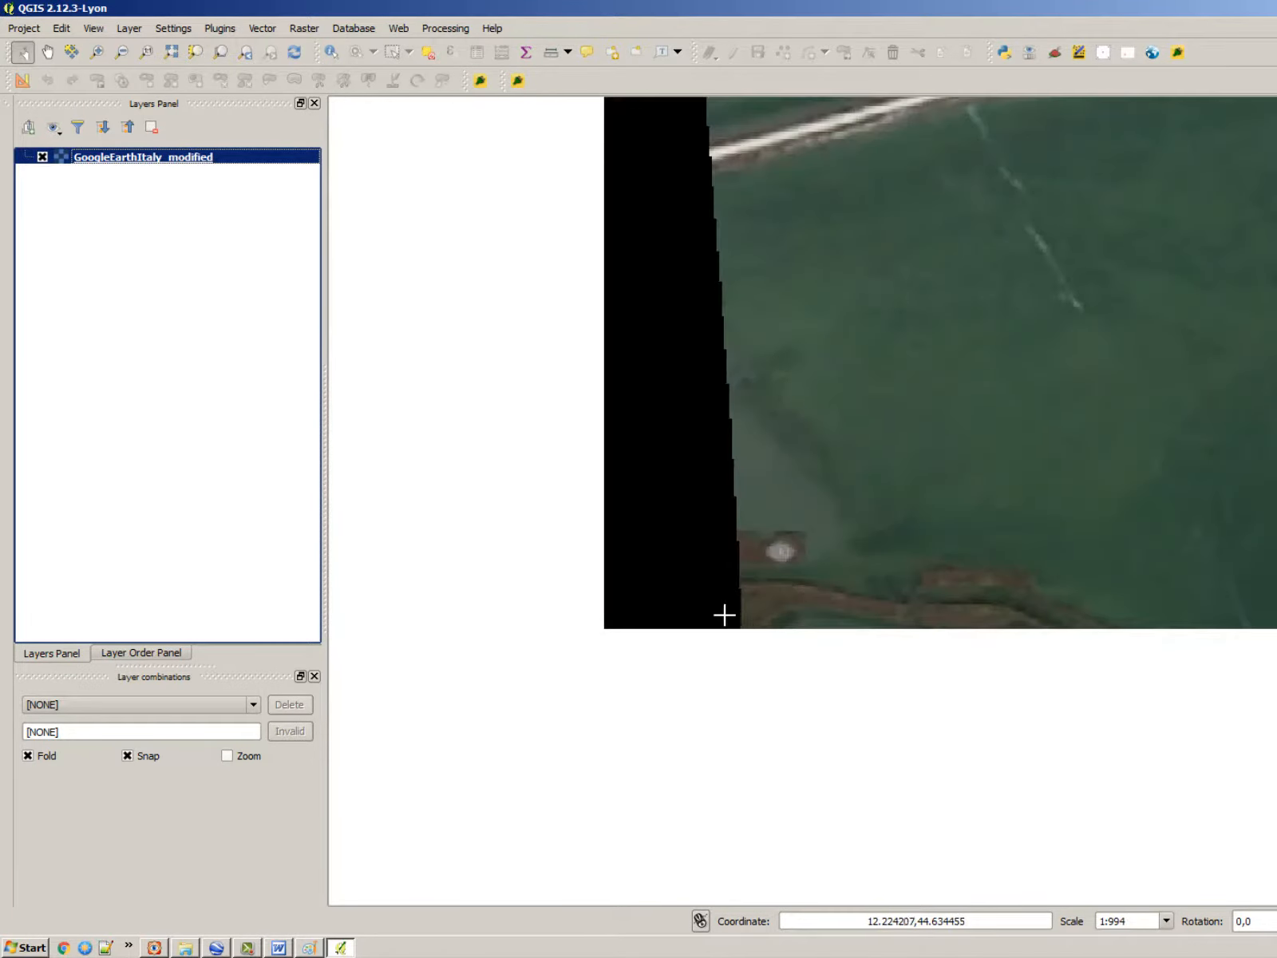
scroll(724, 613, "down", 2)
scroll(687, 291, "up", 1)
scroll(662, 299, "down", 2)
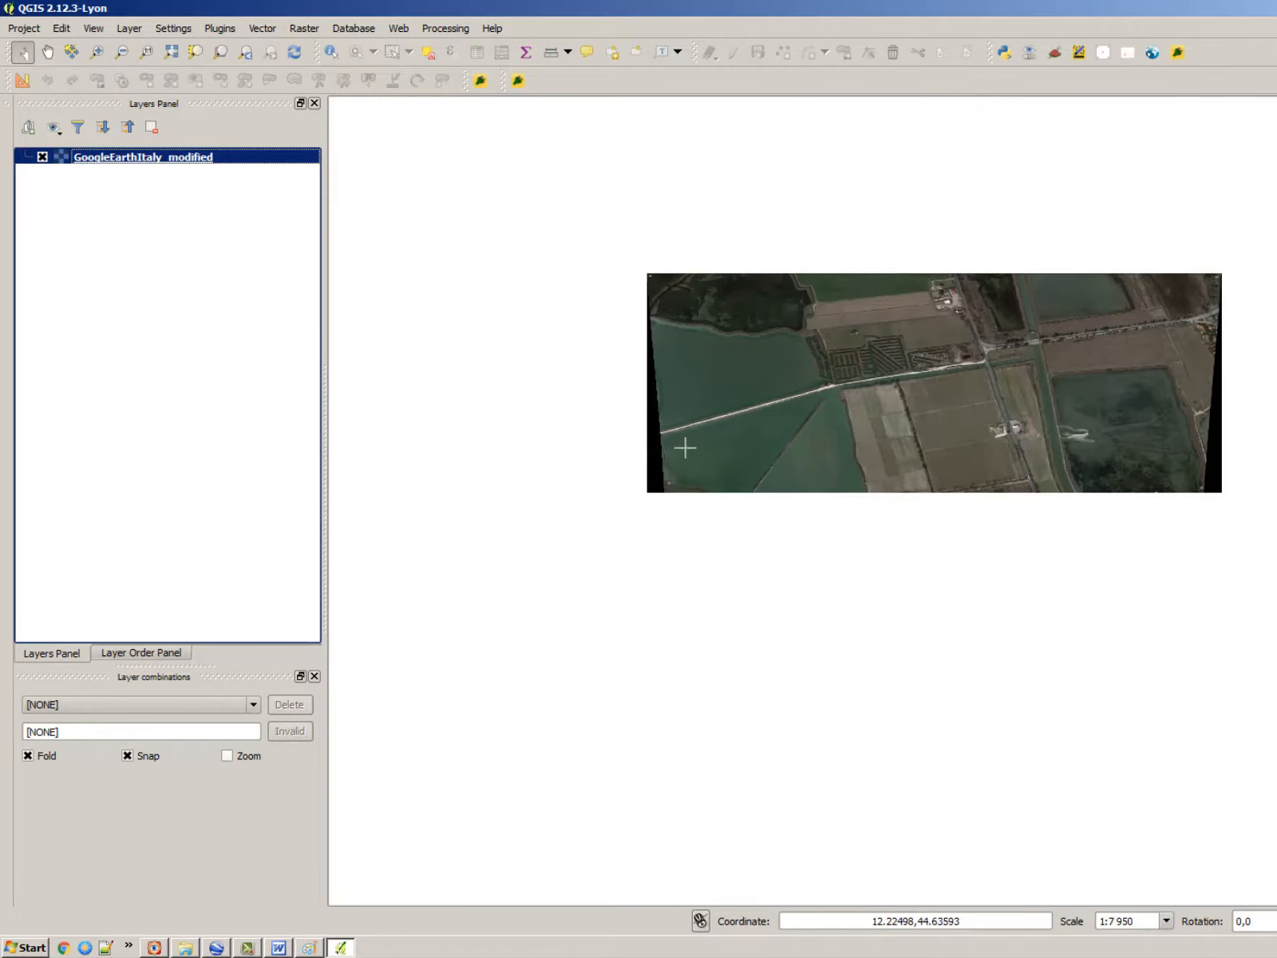
scroll(1210, 414, "up", 2)
scroll(1213, 471, "down", 3)
scroll(1208, 459, "up", 1)
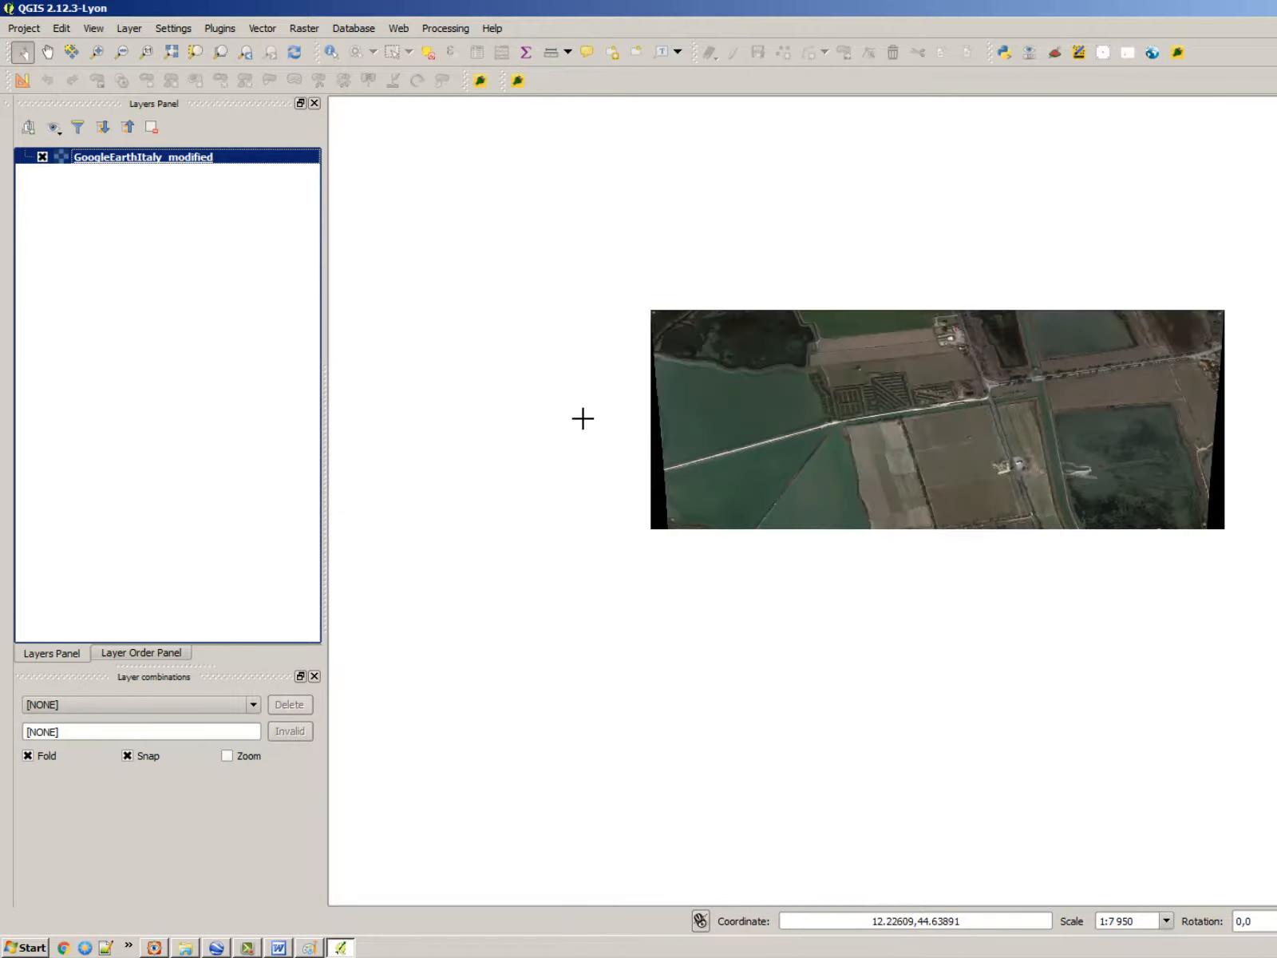
scroll(712, 430, "up", 1)
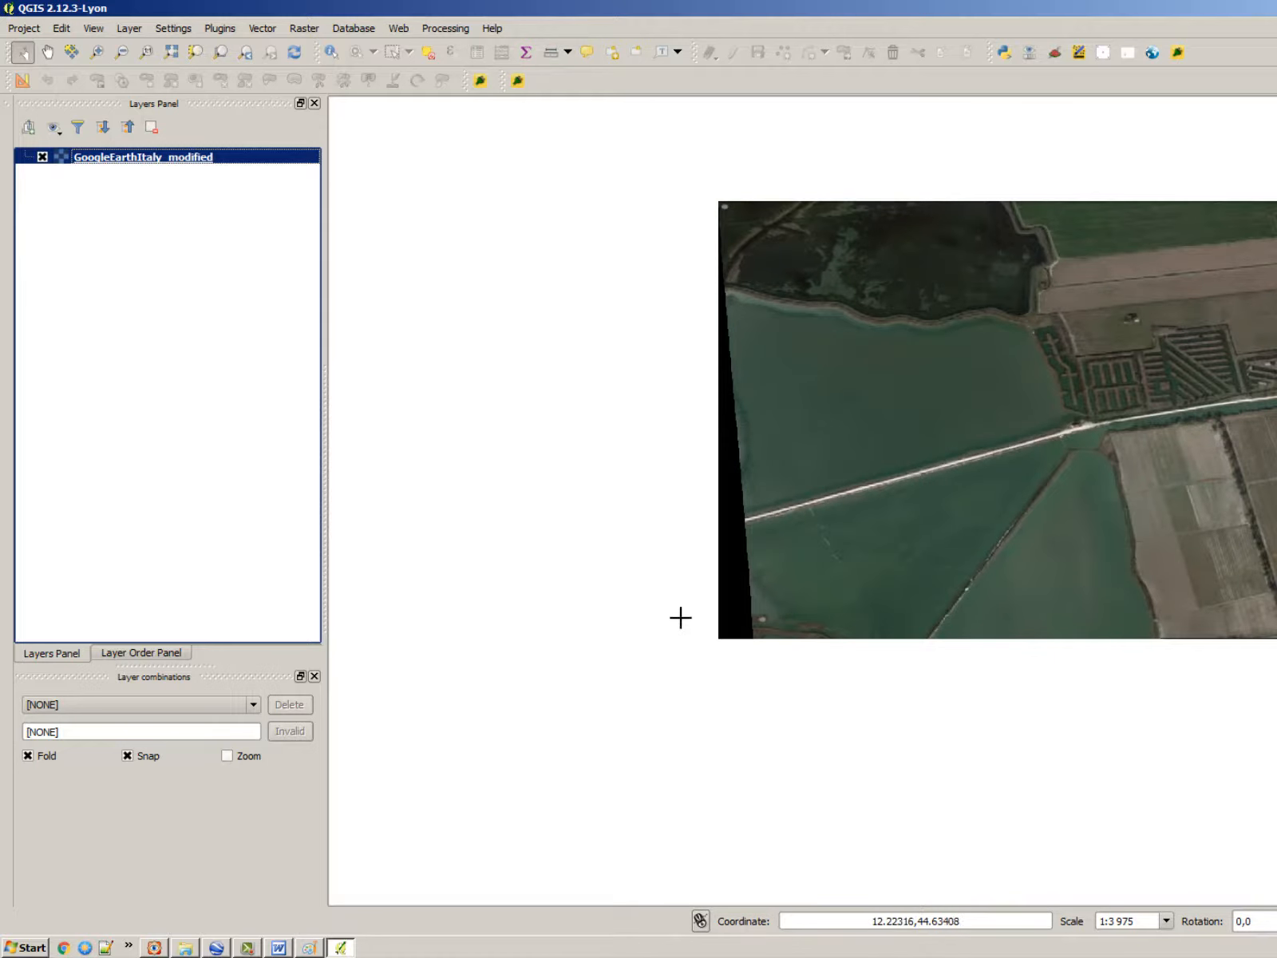
Make the GoogleEarthItaly_modified layer's black pixels (Red 0, Green 0, Blue 0) 100 percent transparent and accept the layer properties.
double_click(156, 161)
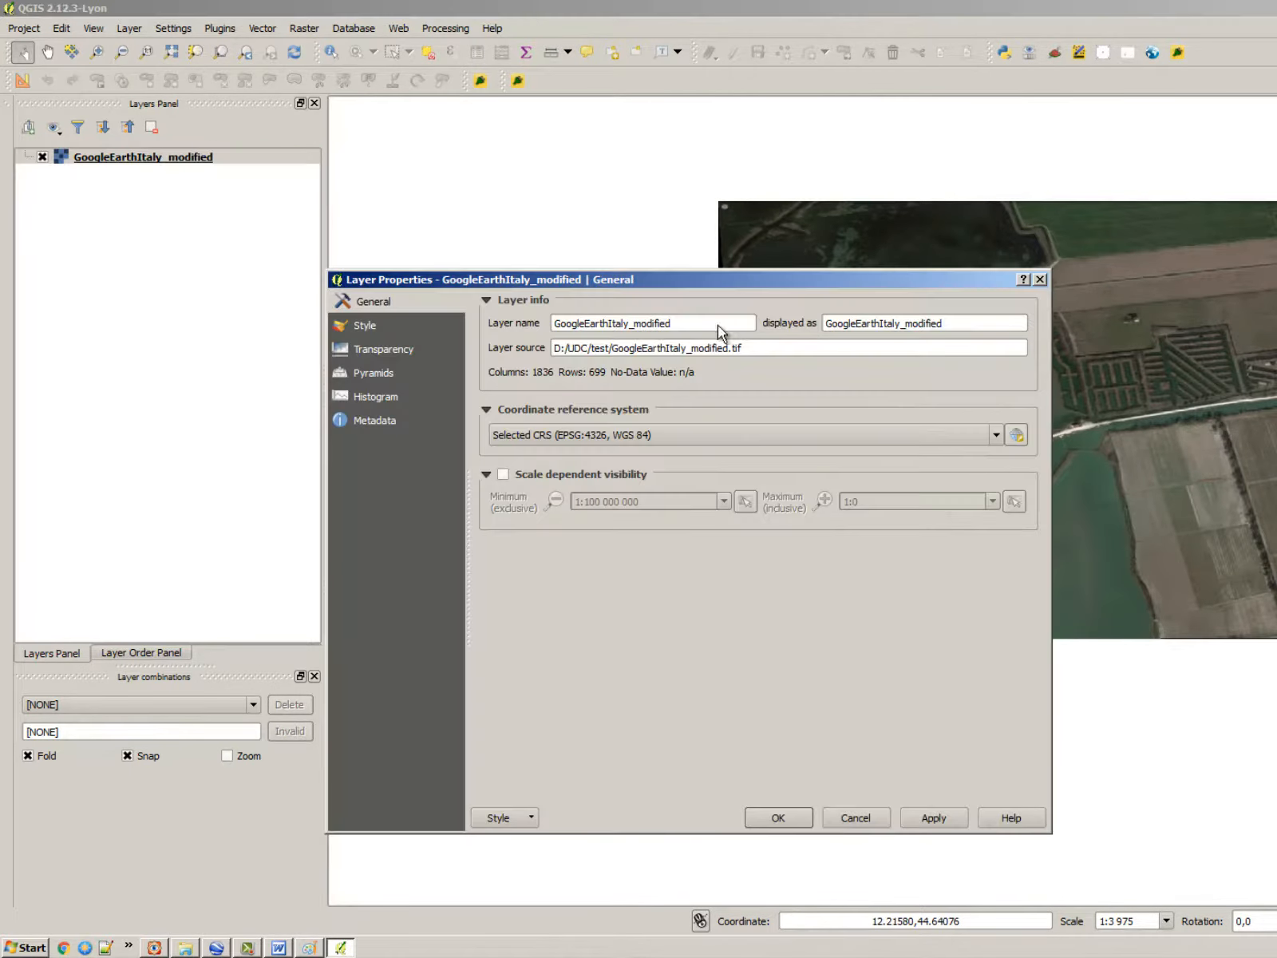
left_click(363, 327)
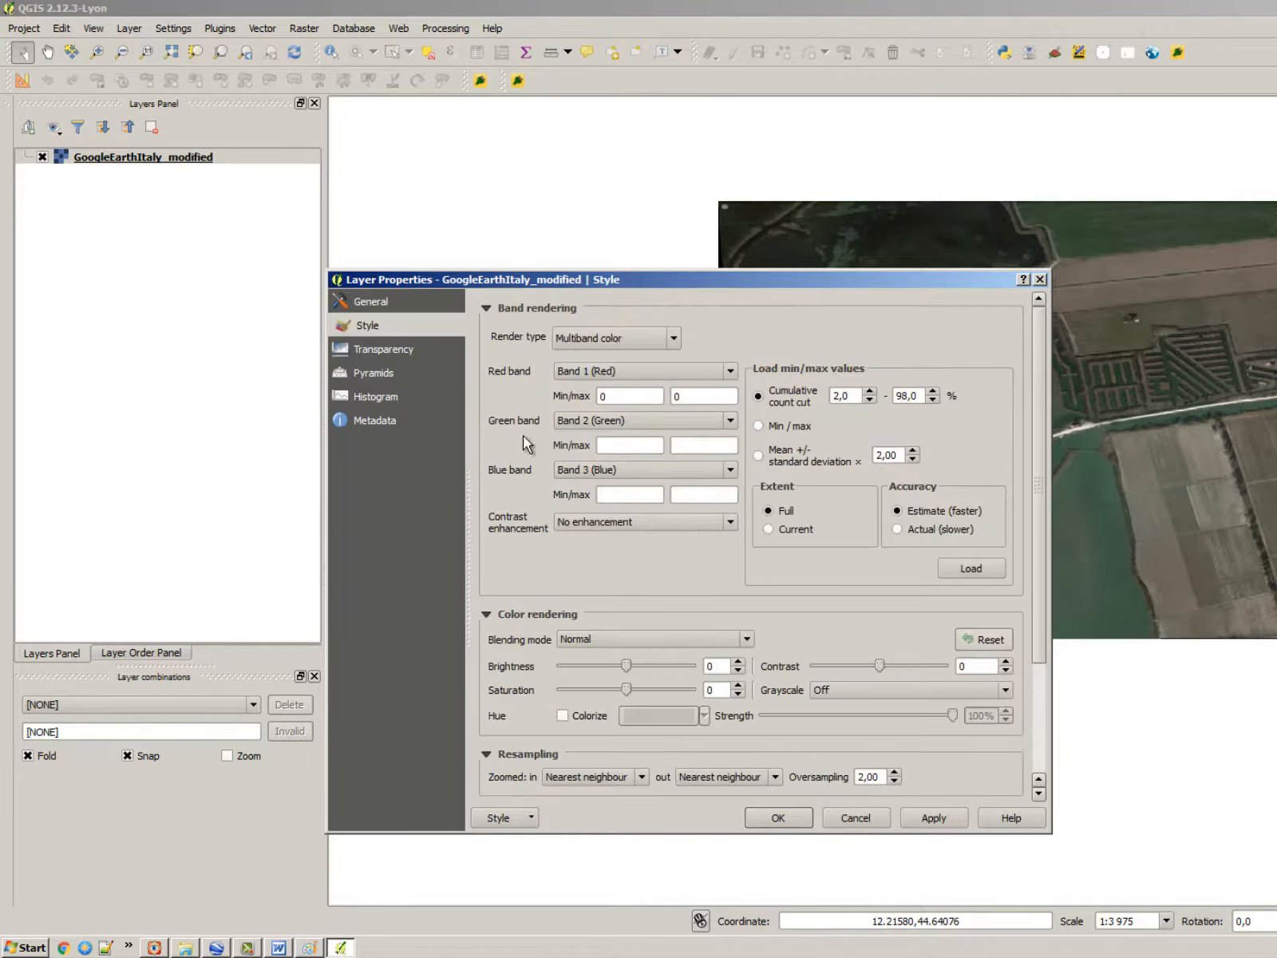
left_click(414, 351)
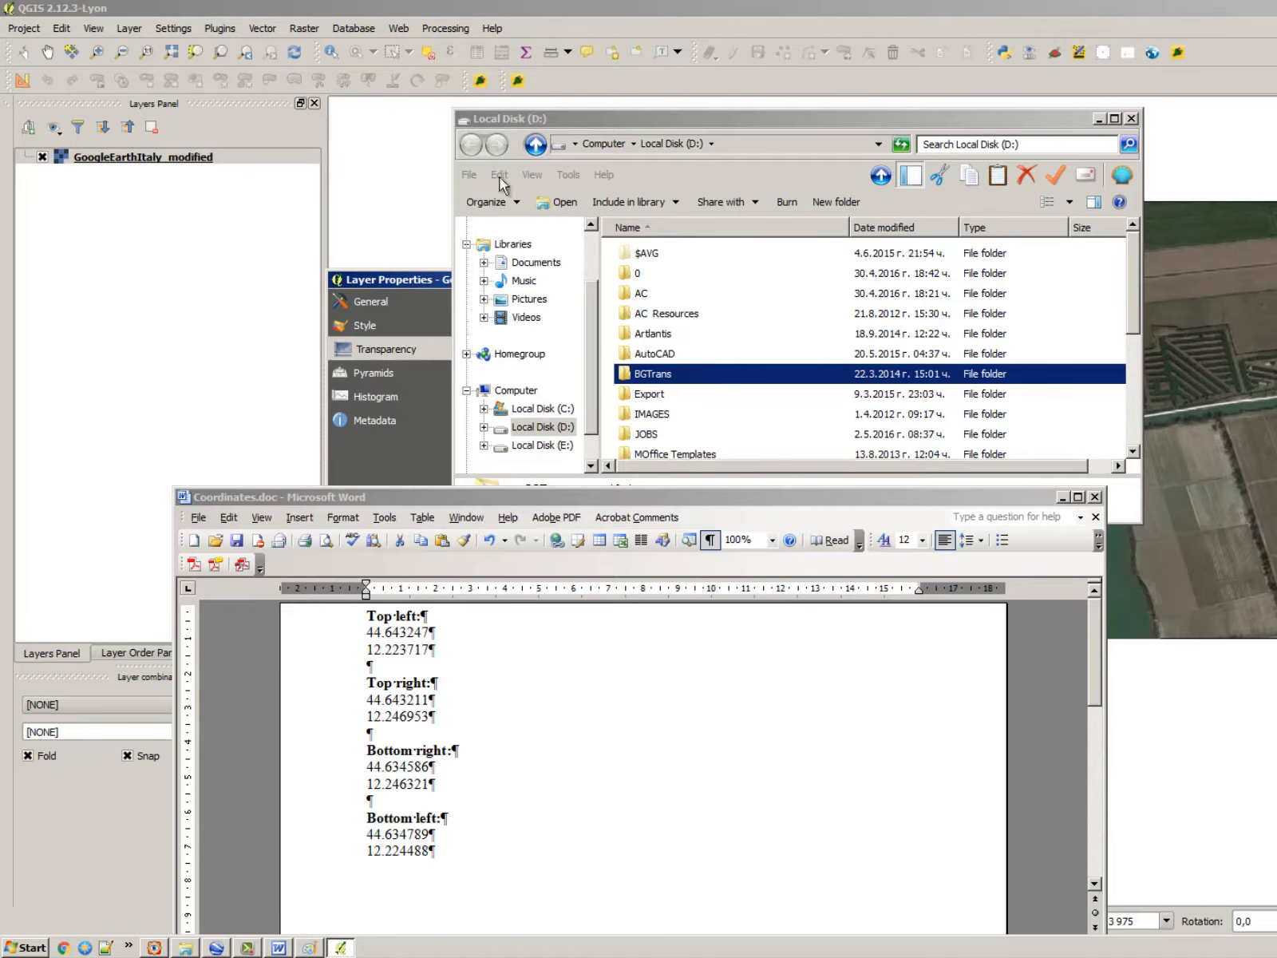
key("alt+Tab")
key("Tab")
key("Tab")
key("Tab")
key("Tab")
key("Tab")
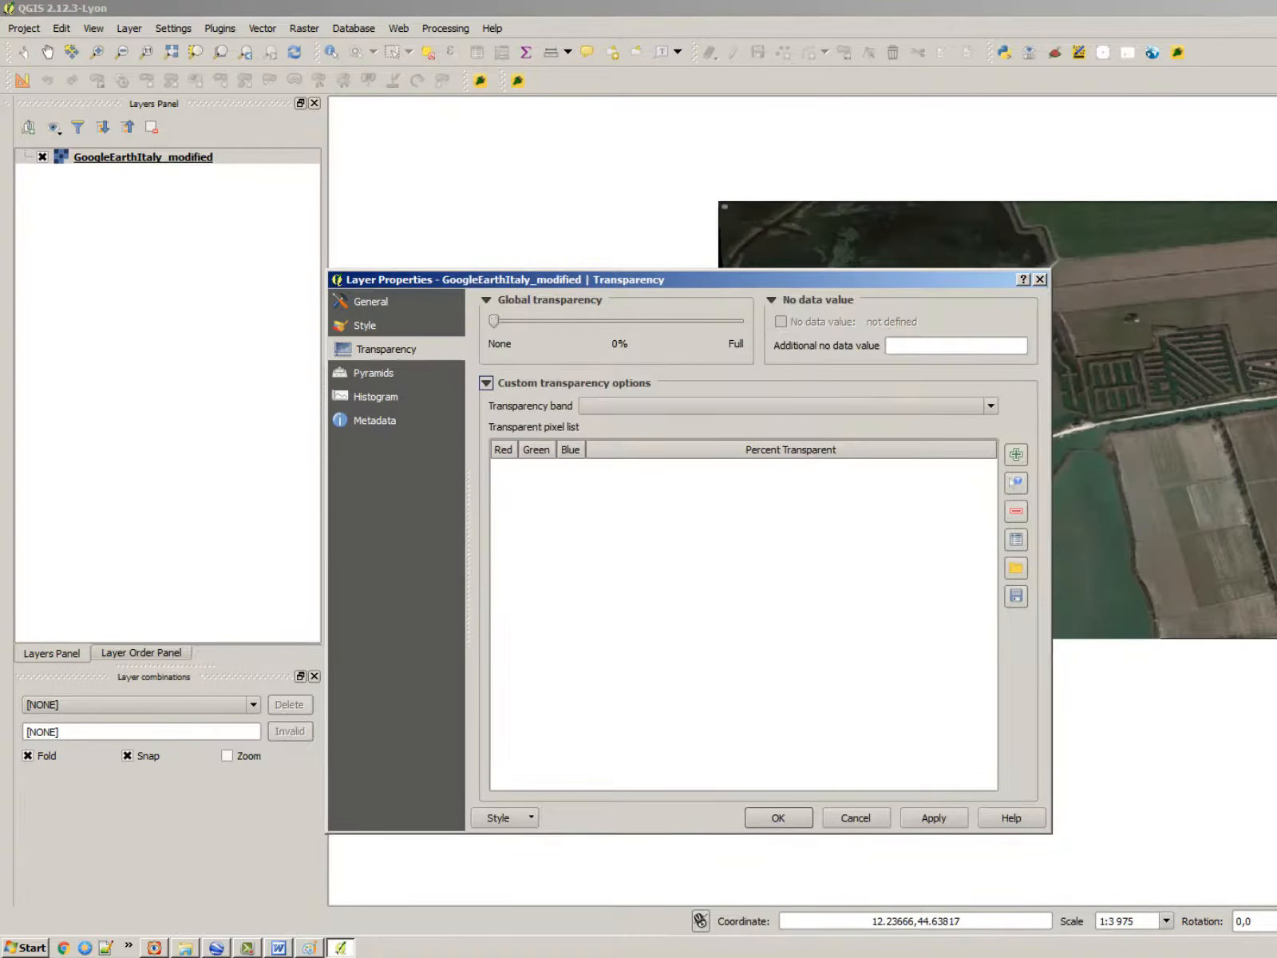
left_click_drag(813, 279, 674, 318)
left_click(723, 529)
left_click(605, 860)
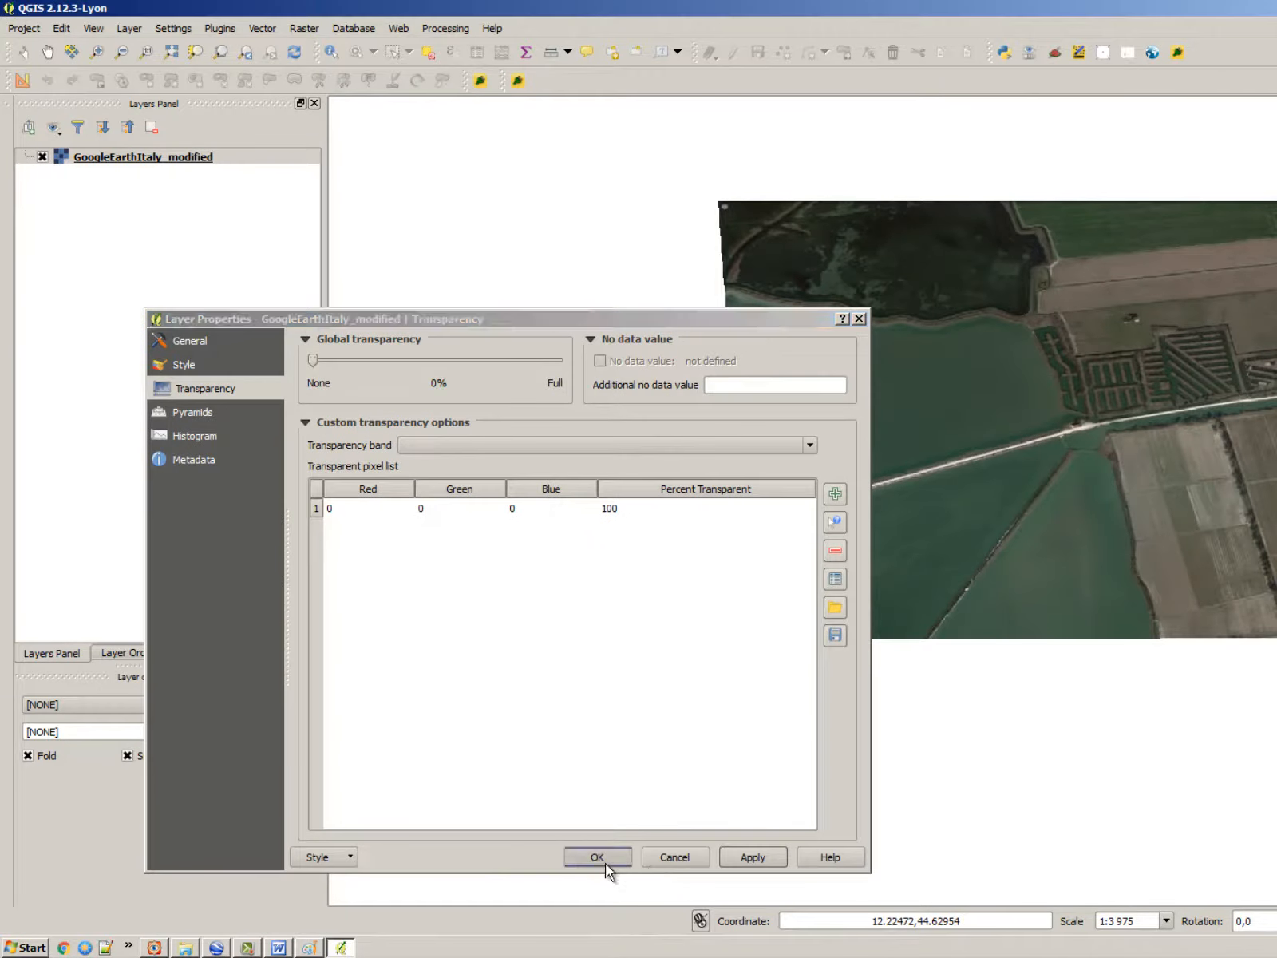
Inspect the raster's edges and ground detail with the black pixels made transparent.
scroll(509, 487, "down", 1)
scroll(953, 475, "up", 3)
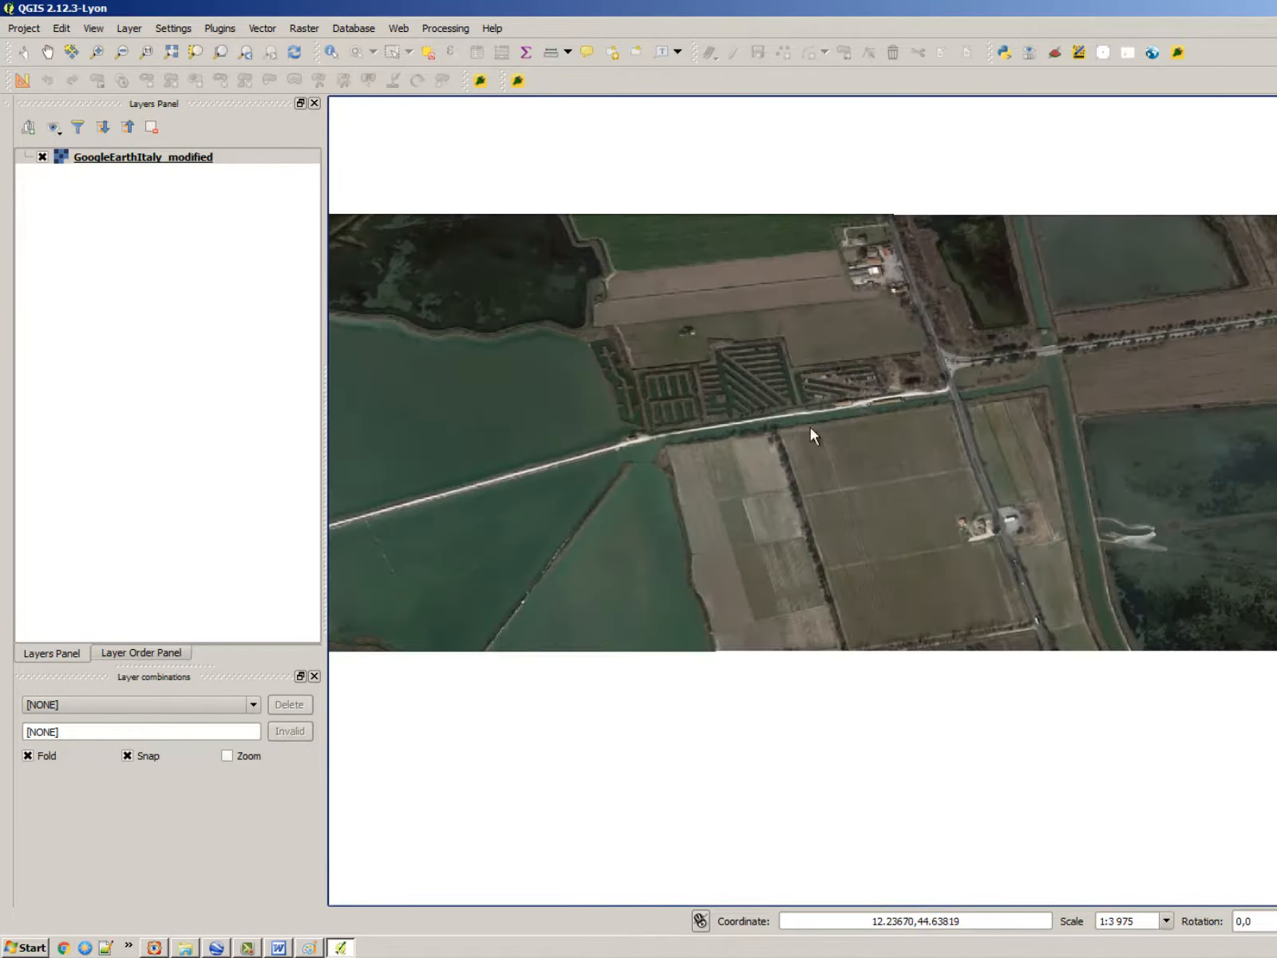
scroll(894, 359, "down", 2)
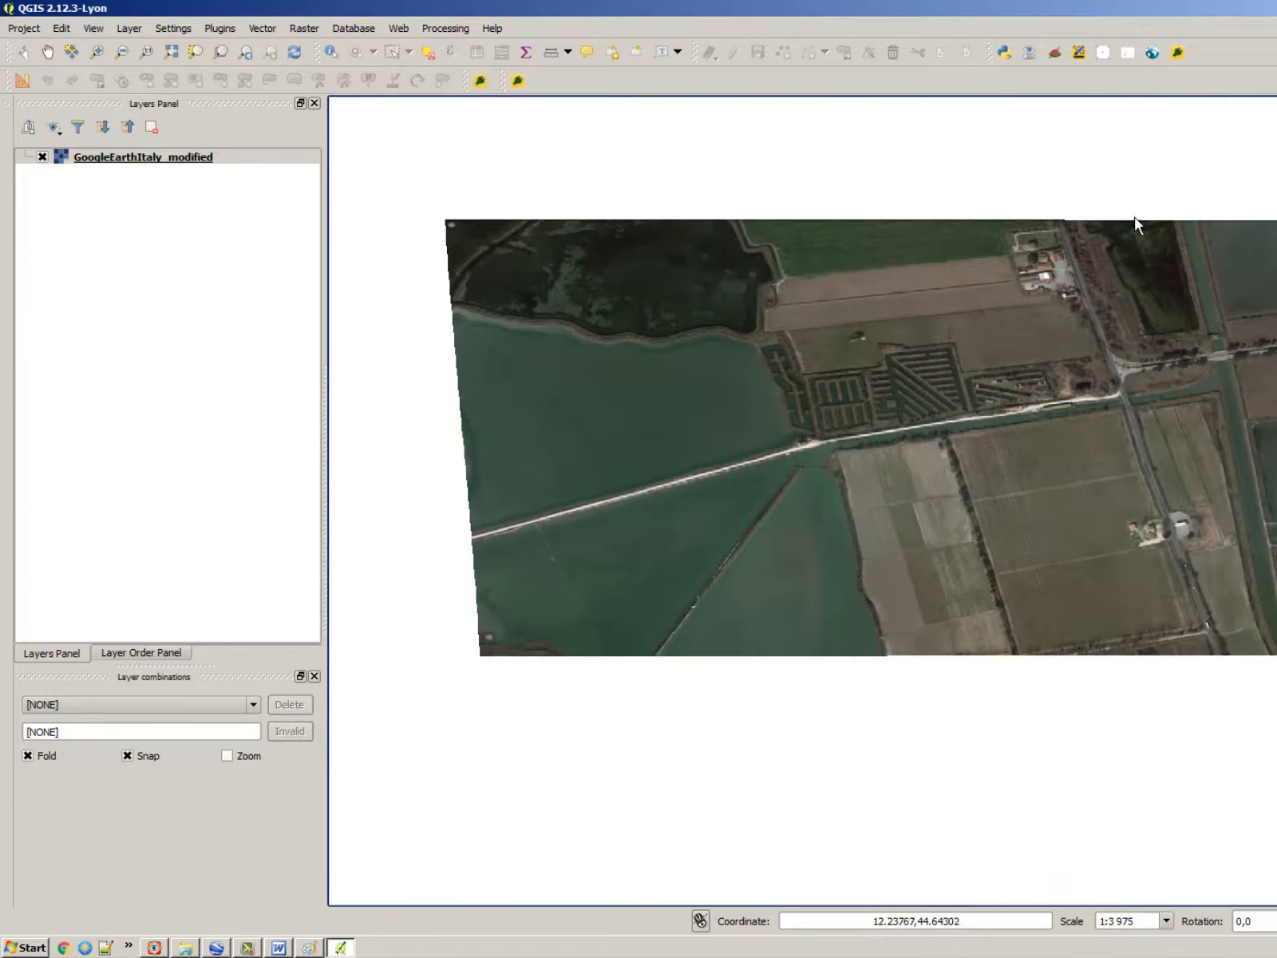
scroll(941, 342, "up", 3)
scroll(918, 359, "down", 2)
scroll(913, 357, "up", 1)
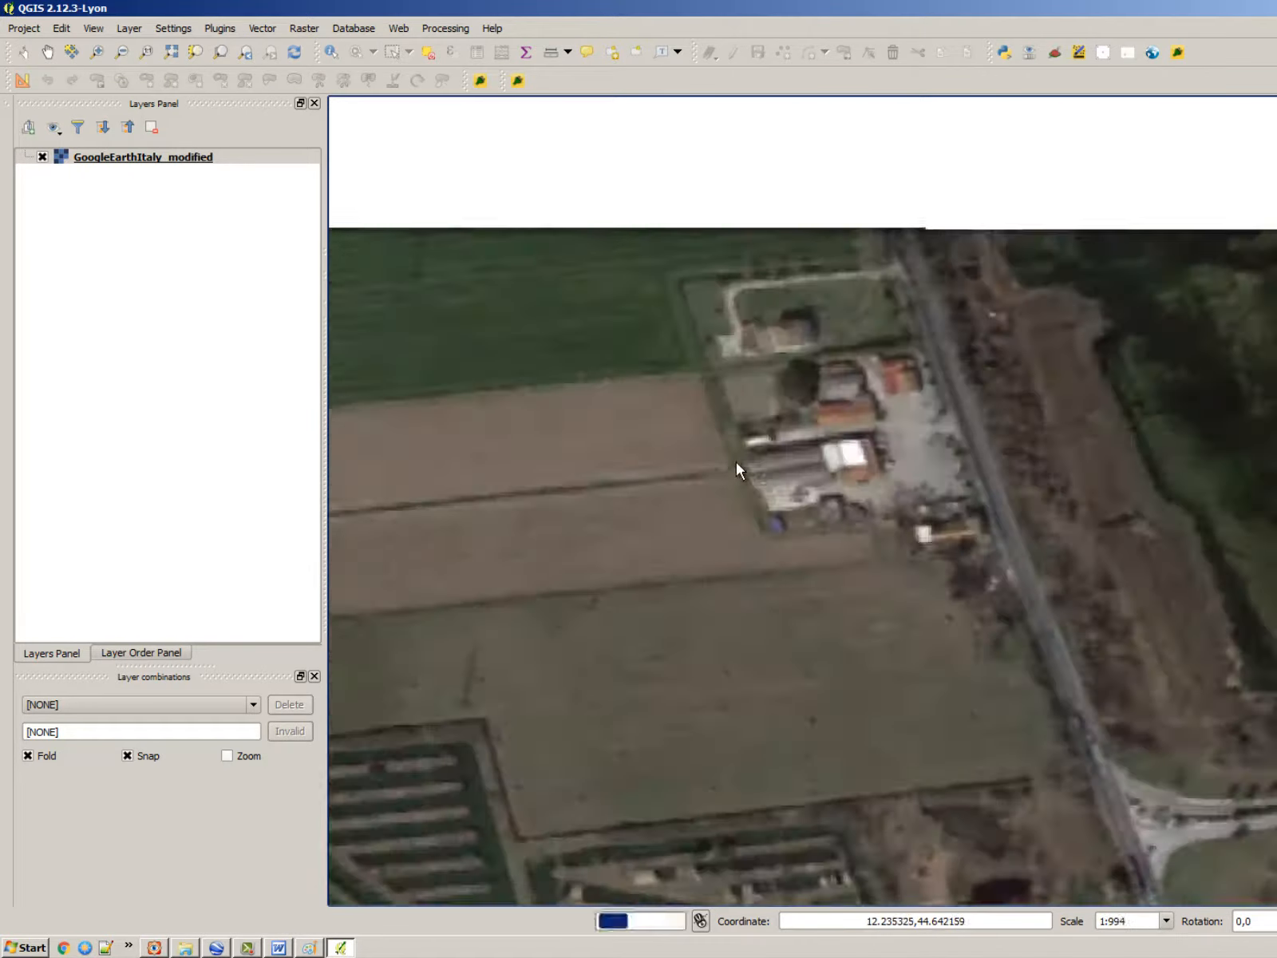
scroll(1060, 296, "down", 1)
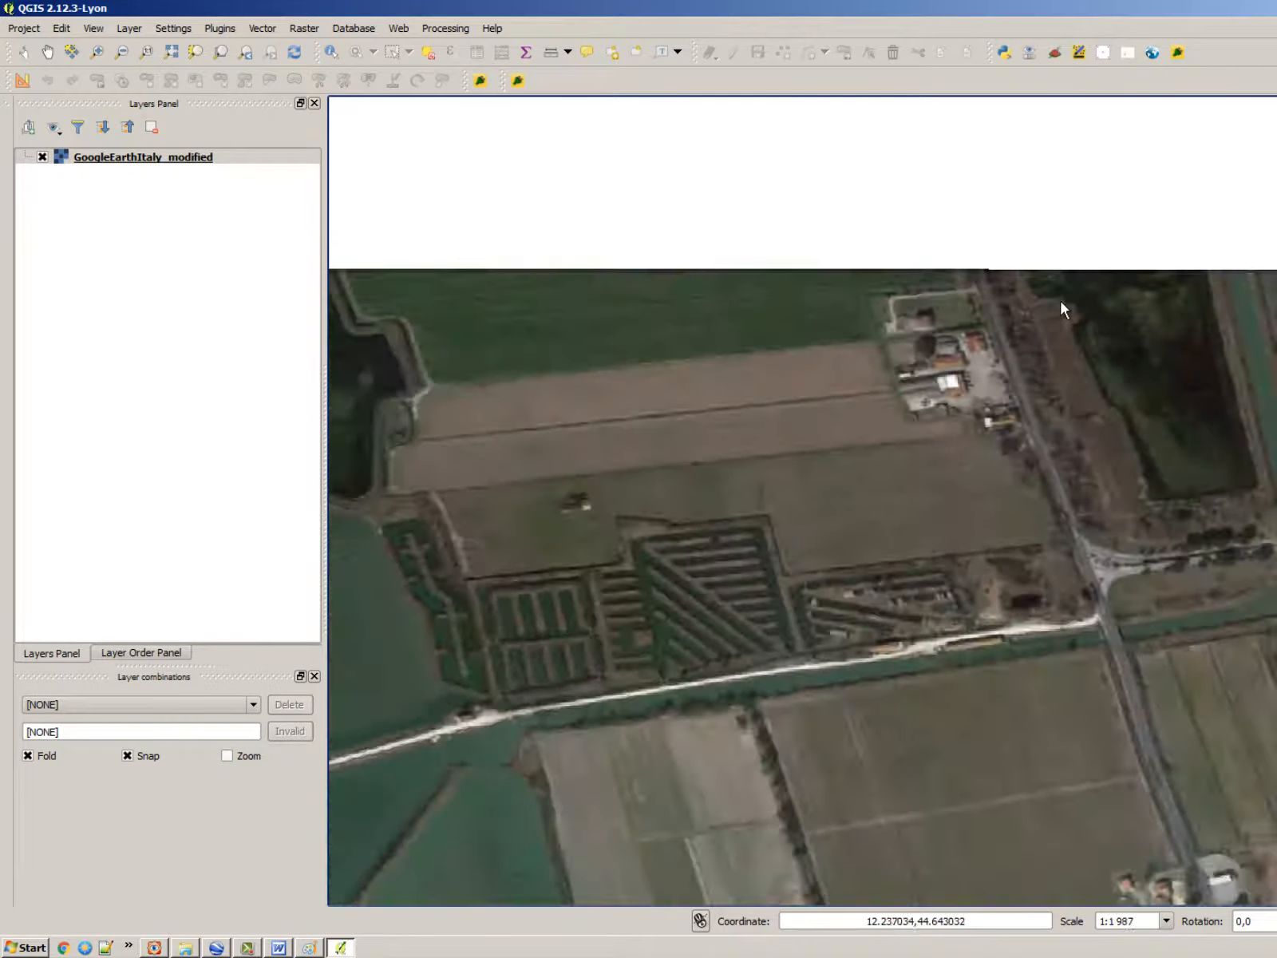
left_click(24, 29)
left_click(24, 31)
scroll(778, 188, "down", 2)
scroll(834, 239, "up", 2)
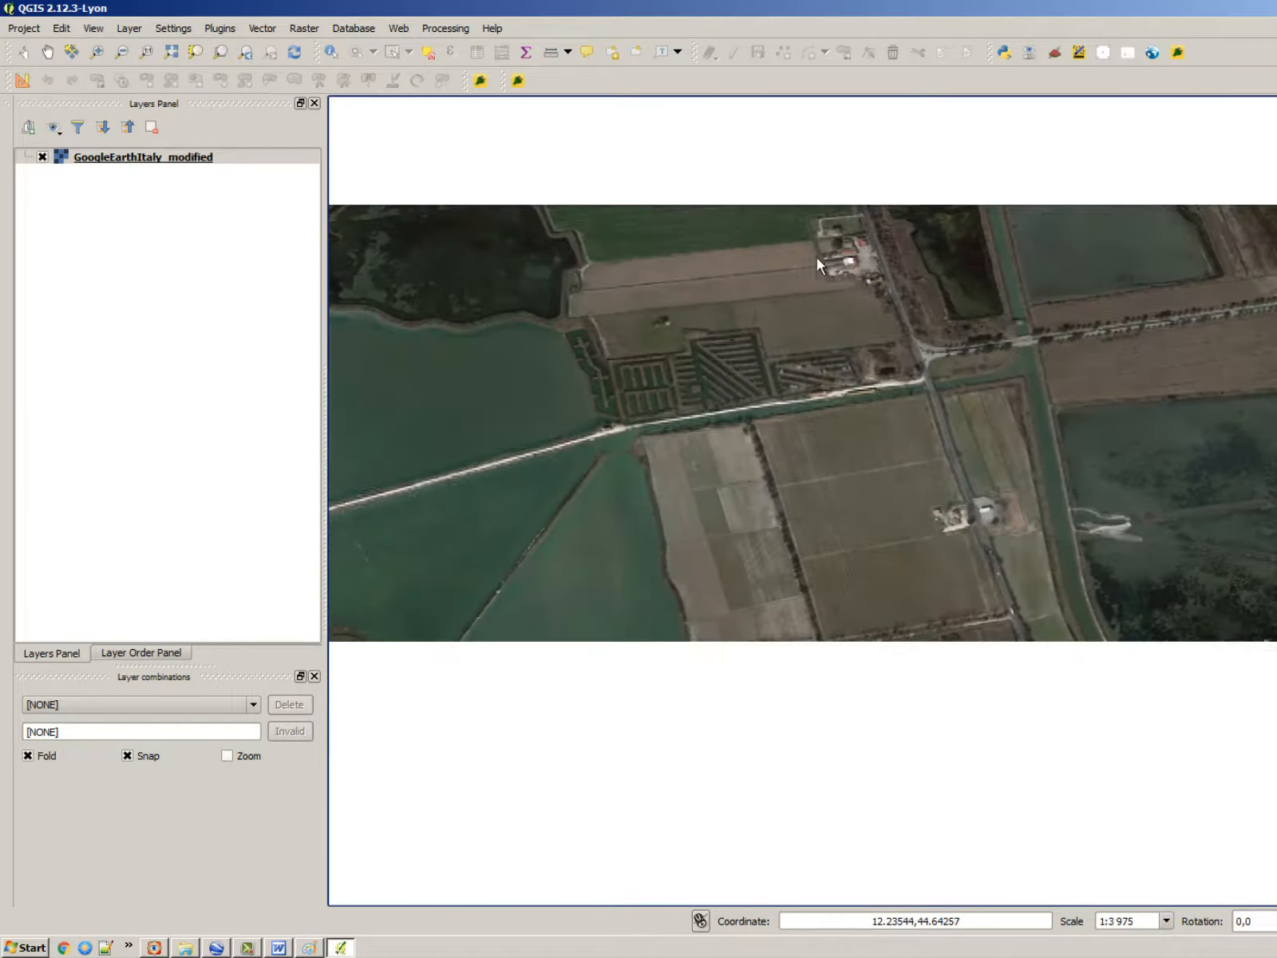
scroll(742, 378, "up", 1)
scroll(742, 378, "down", 2)
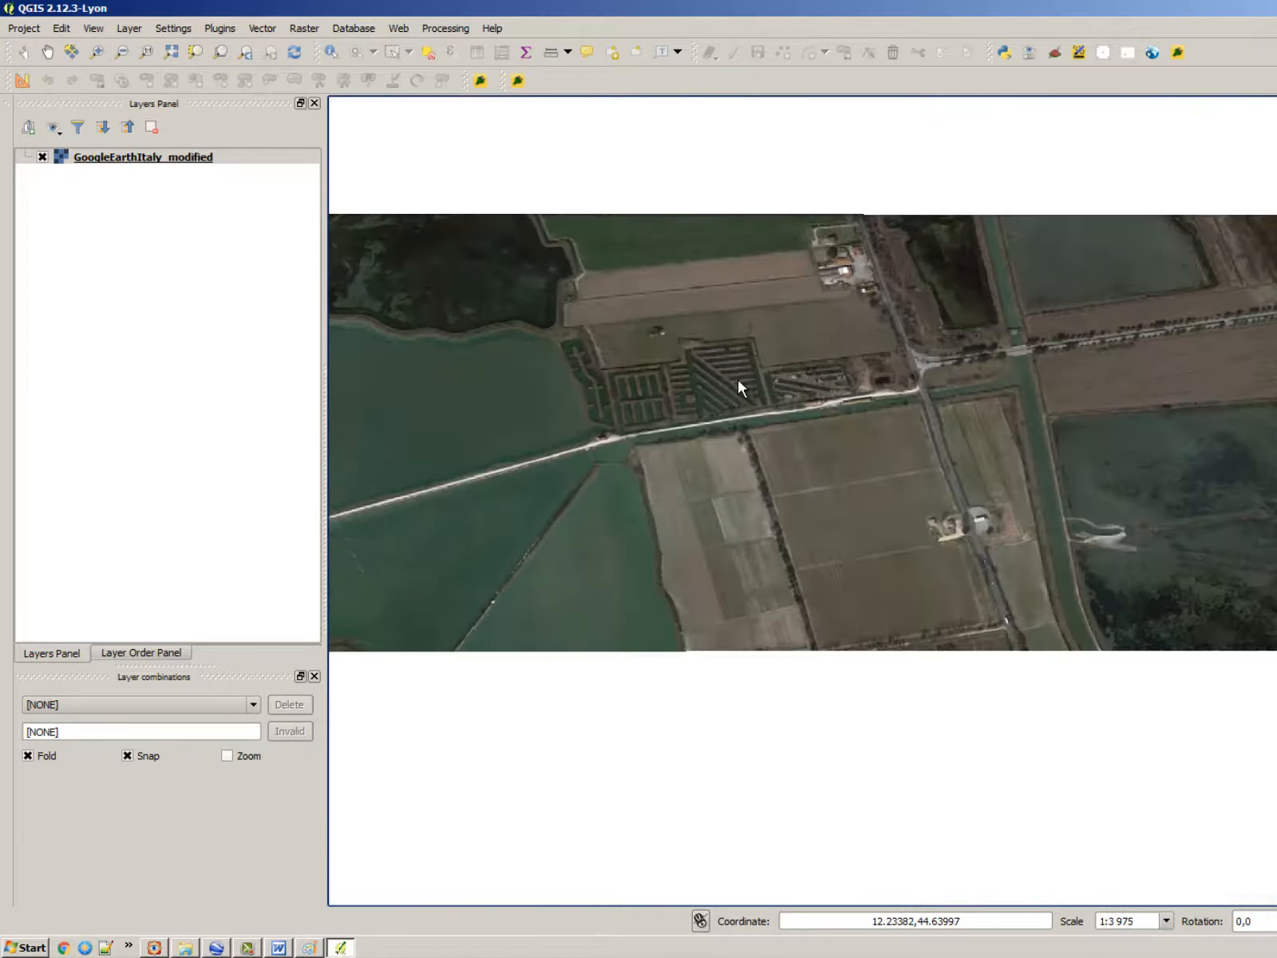
scroll(693, 394, "up", 2)
scroll(792, 331, "down", 3)
scroll(798, 329, "up", 2)
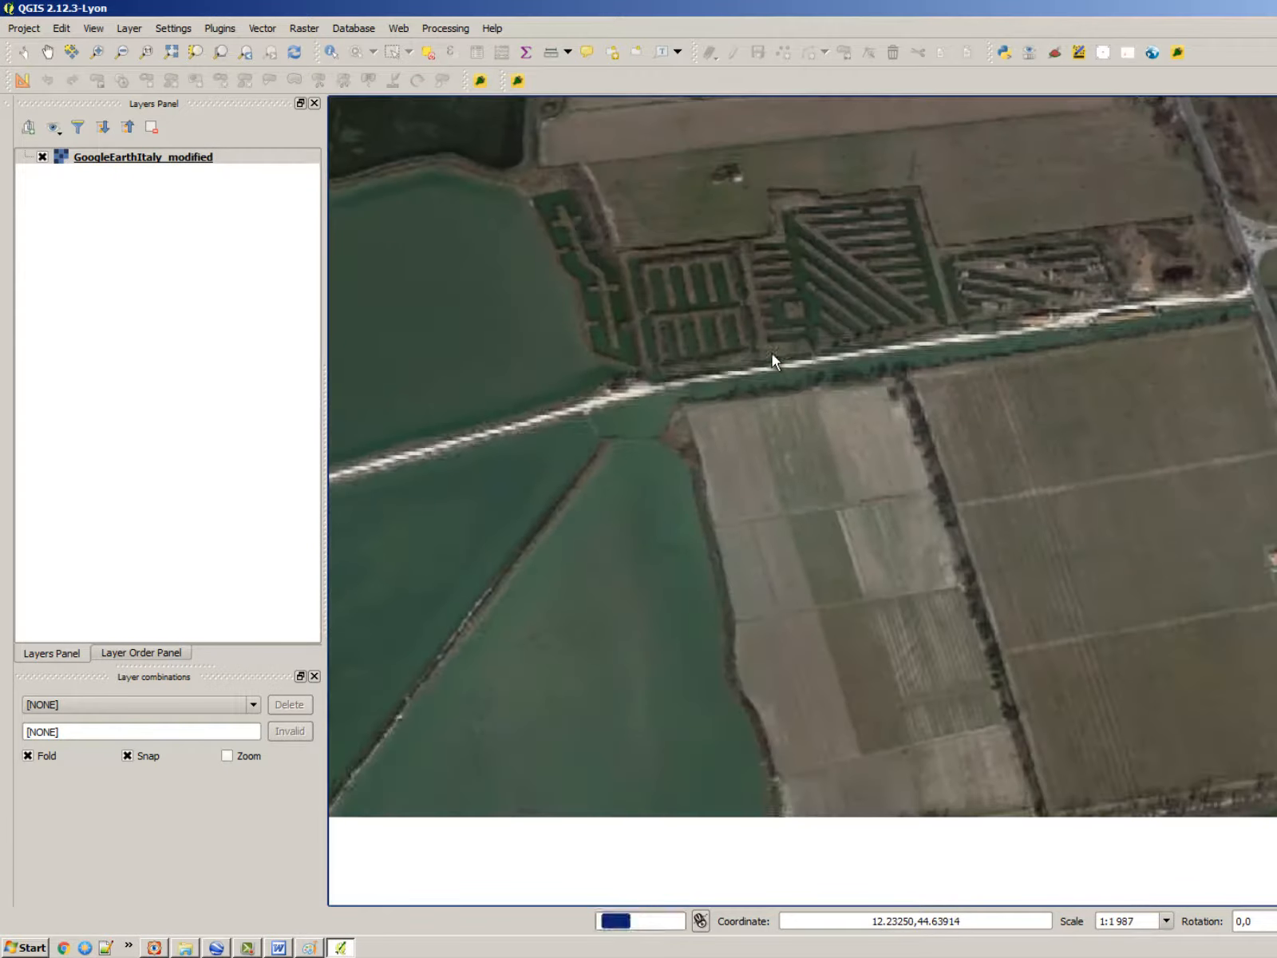
Measure a short trial distance in meters across the diagonally striped plot, and close the measurement.
left_click(551, 52)
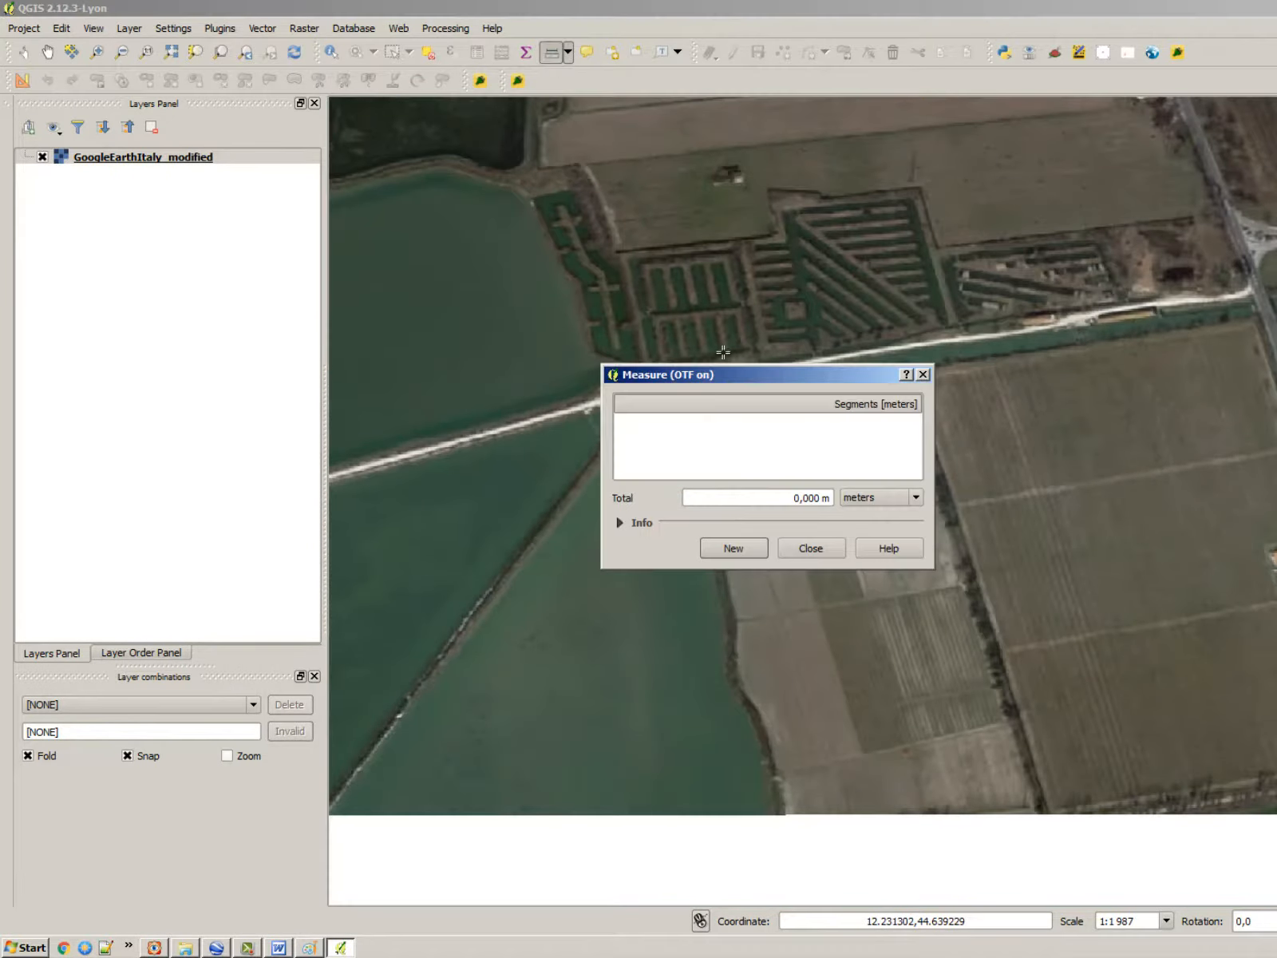
left_click(832, 307)
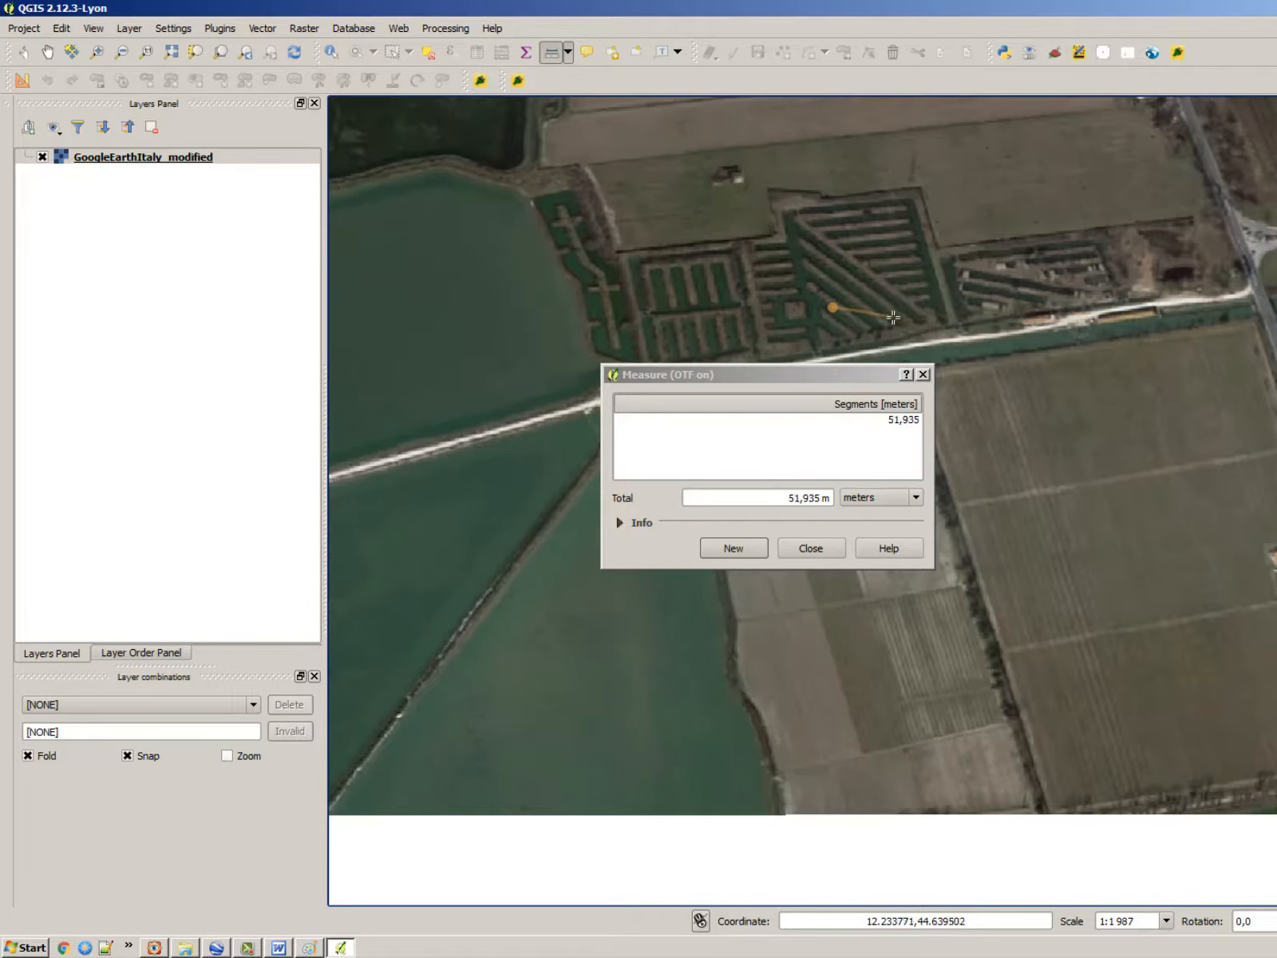
left_click(811, 548)
Measure the distance from the white-roofed building beside the road to the small white structure in the field north of the striped plots.
scroll(811, 424, "down", 1)
scroll(704, 408, "up", 2)
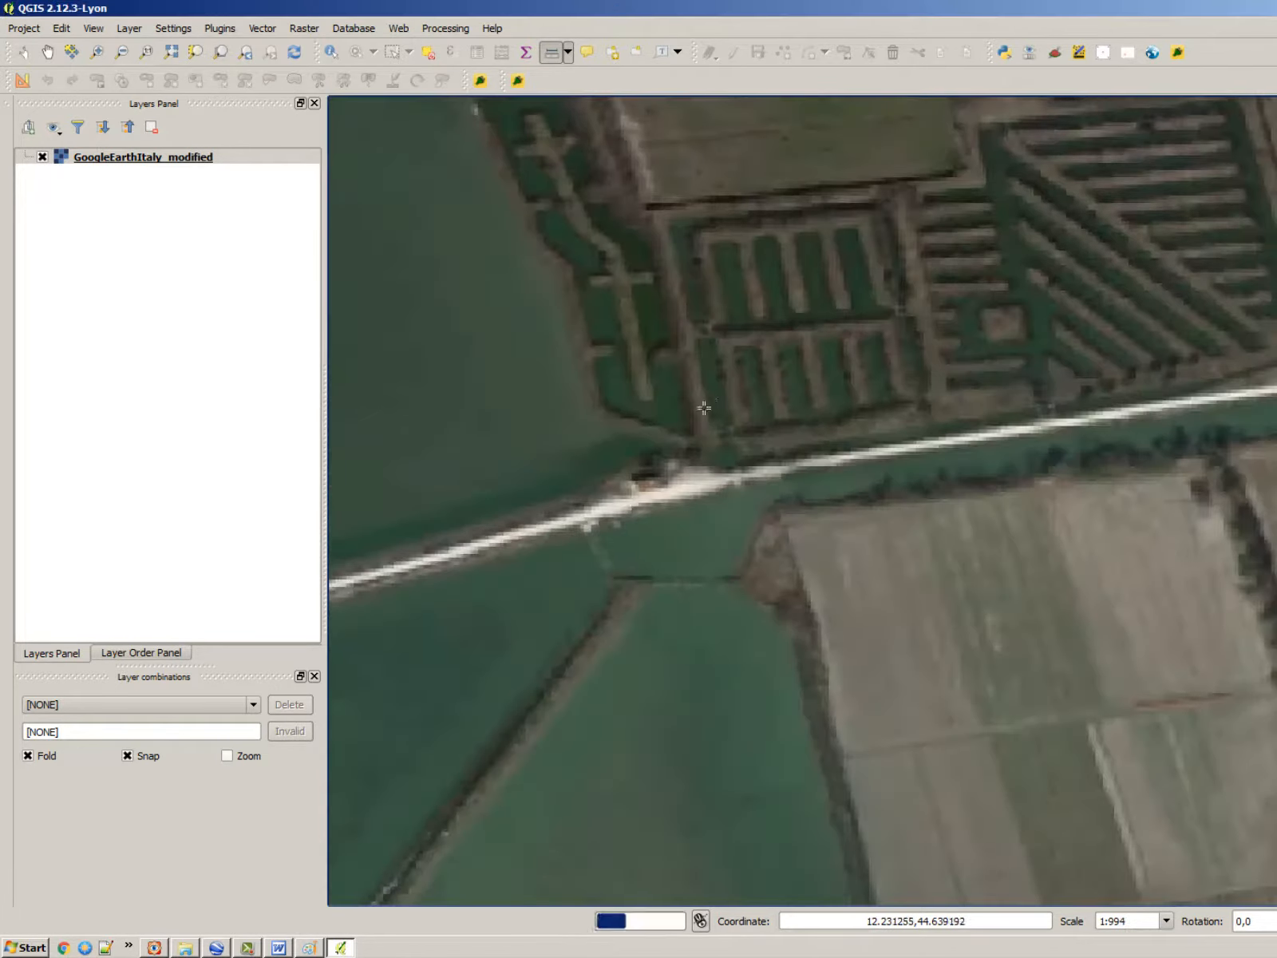
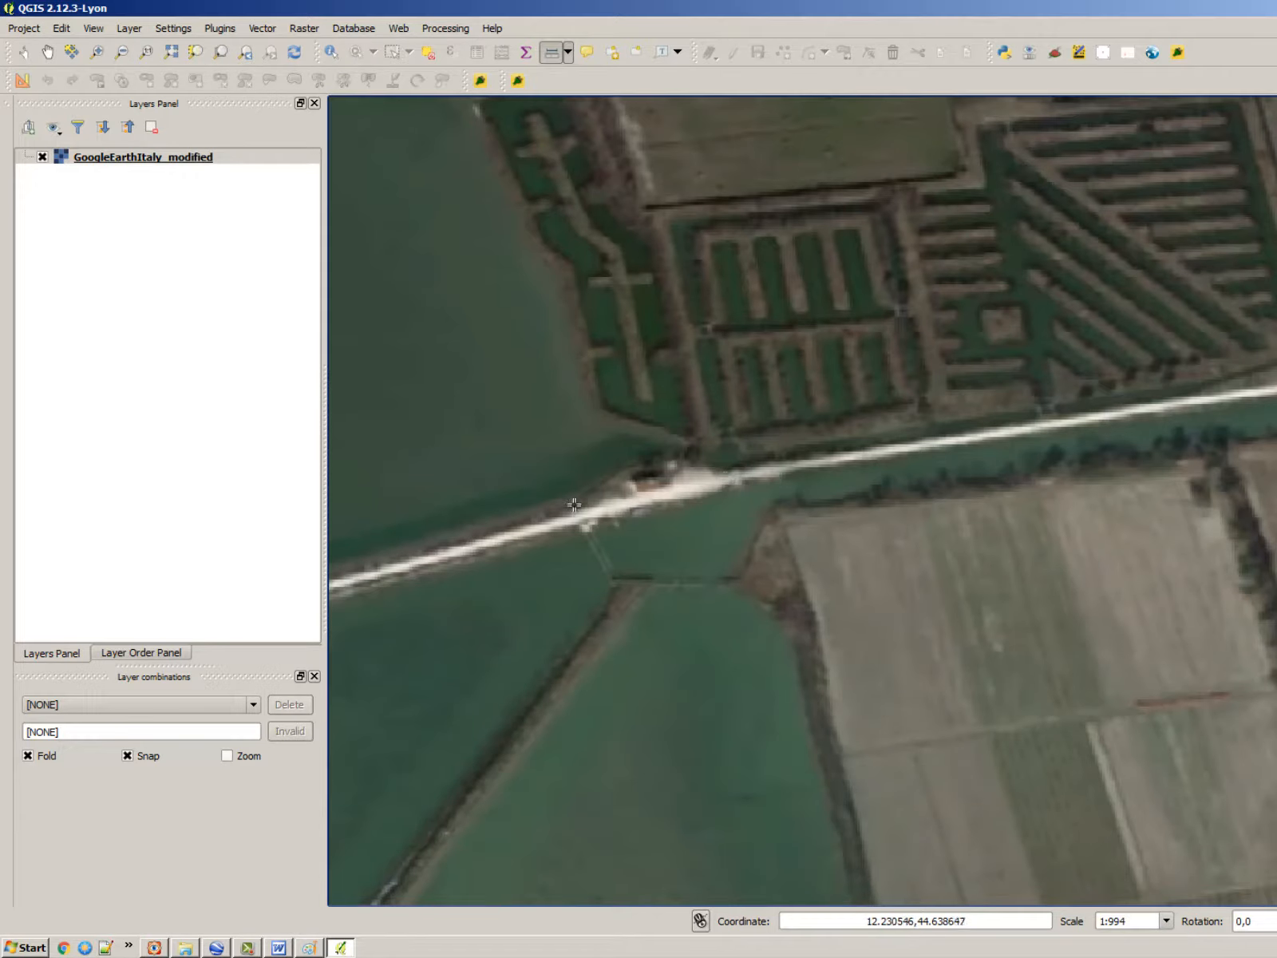
scroll(580, 508, "down", 4)
scroll(575, 447, "up", 1)
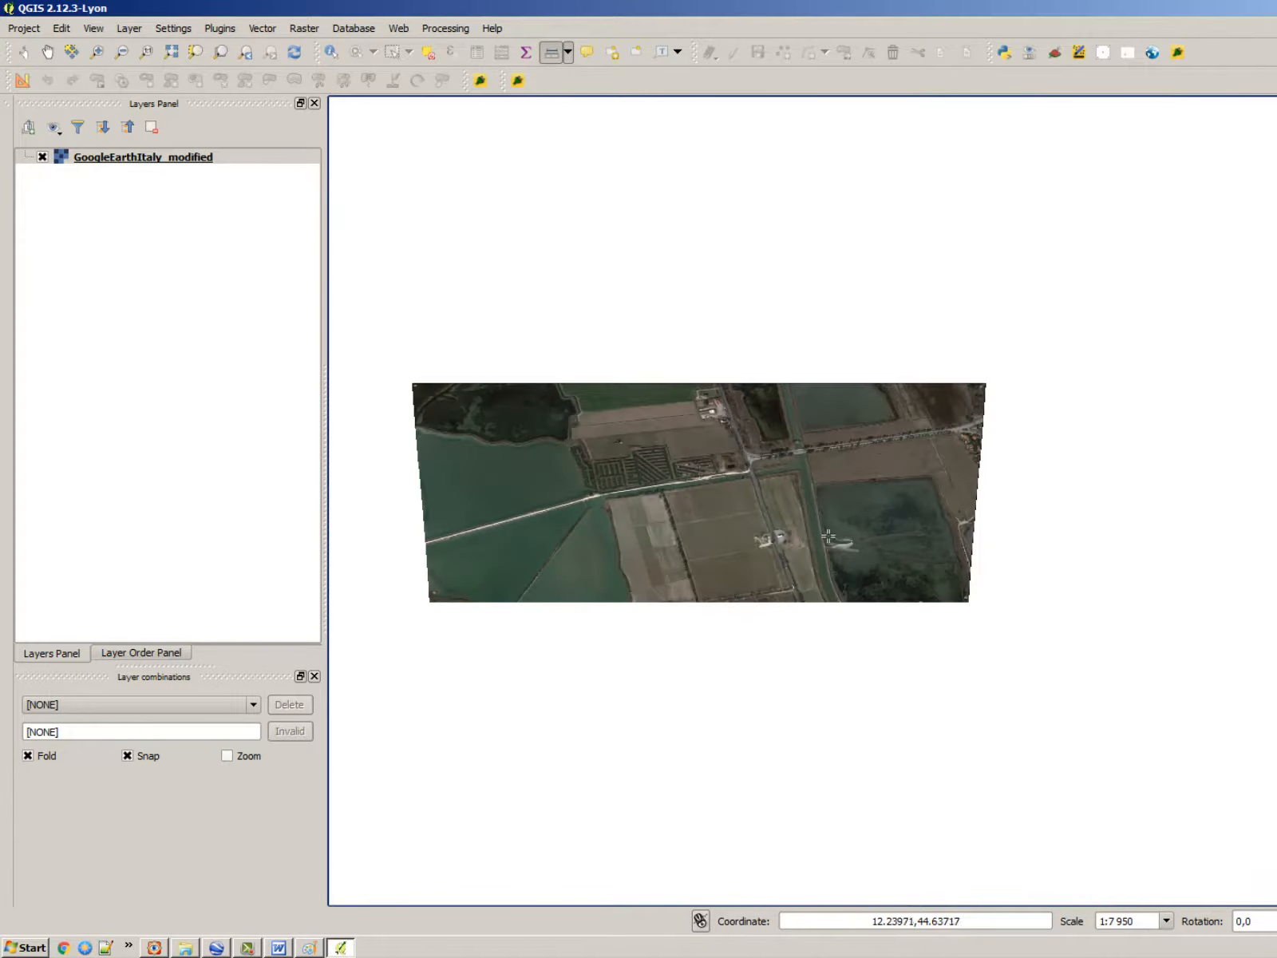
scroll(670, 579, "up", 4)
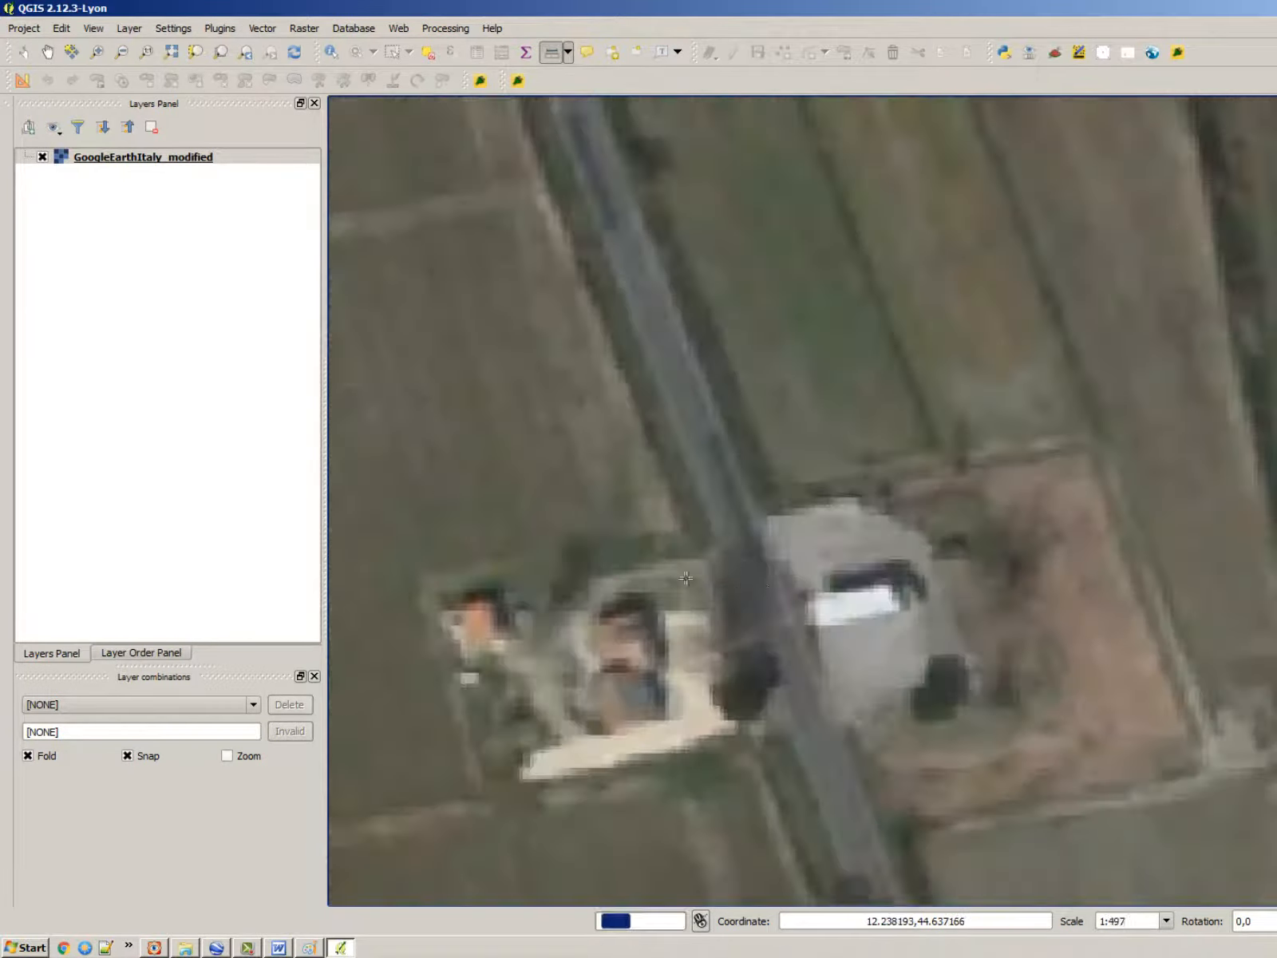
left_click(853, 598)
scroll(1229, 495, "down", 4)
scroll(1164, 438, "up", 1)
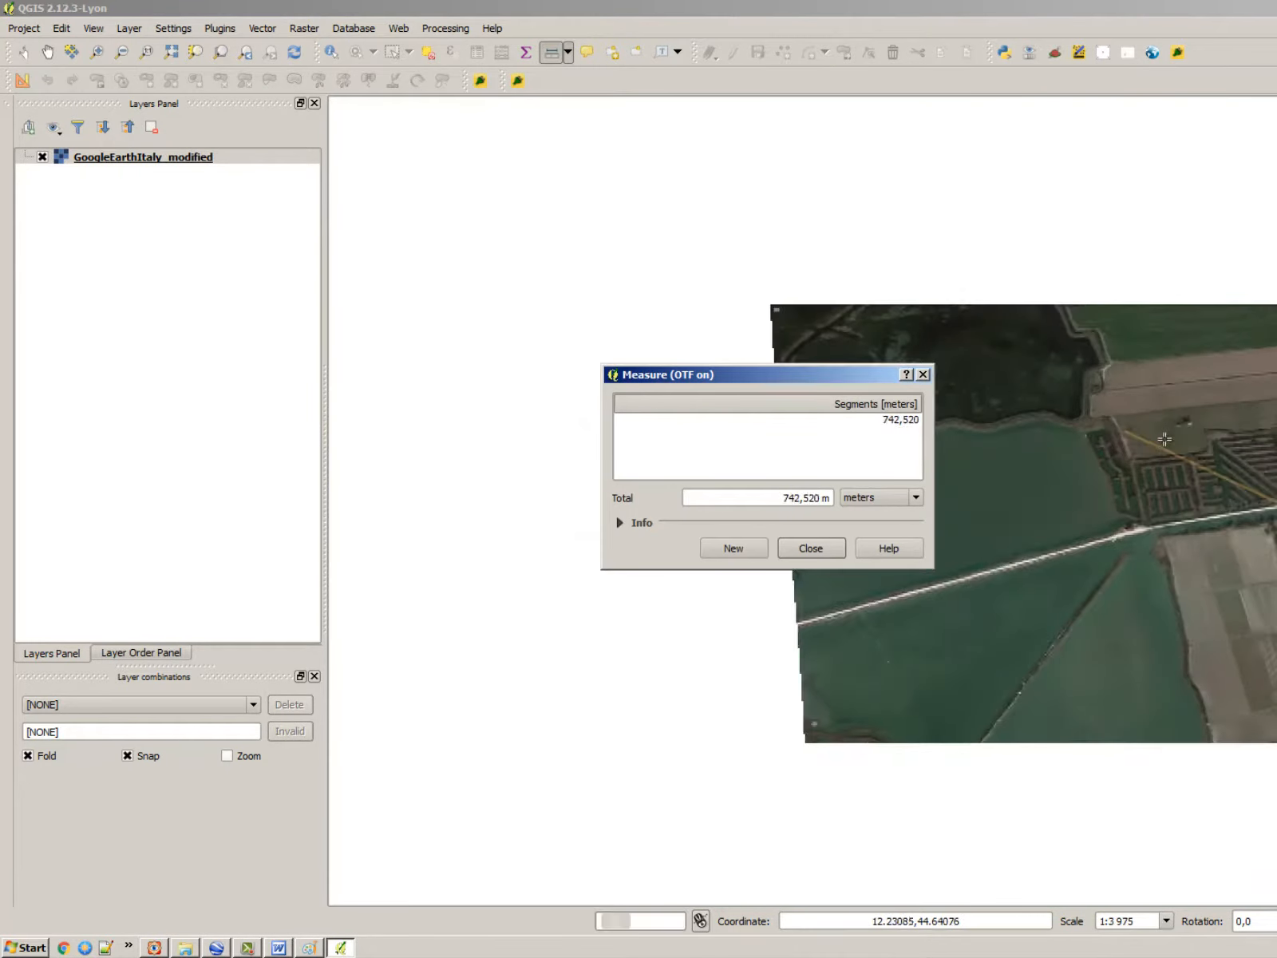
scroll(1164, 438, "up", 3)
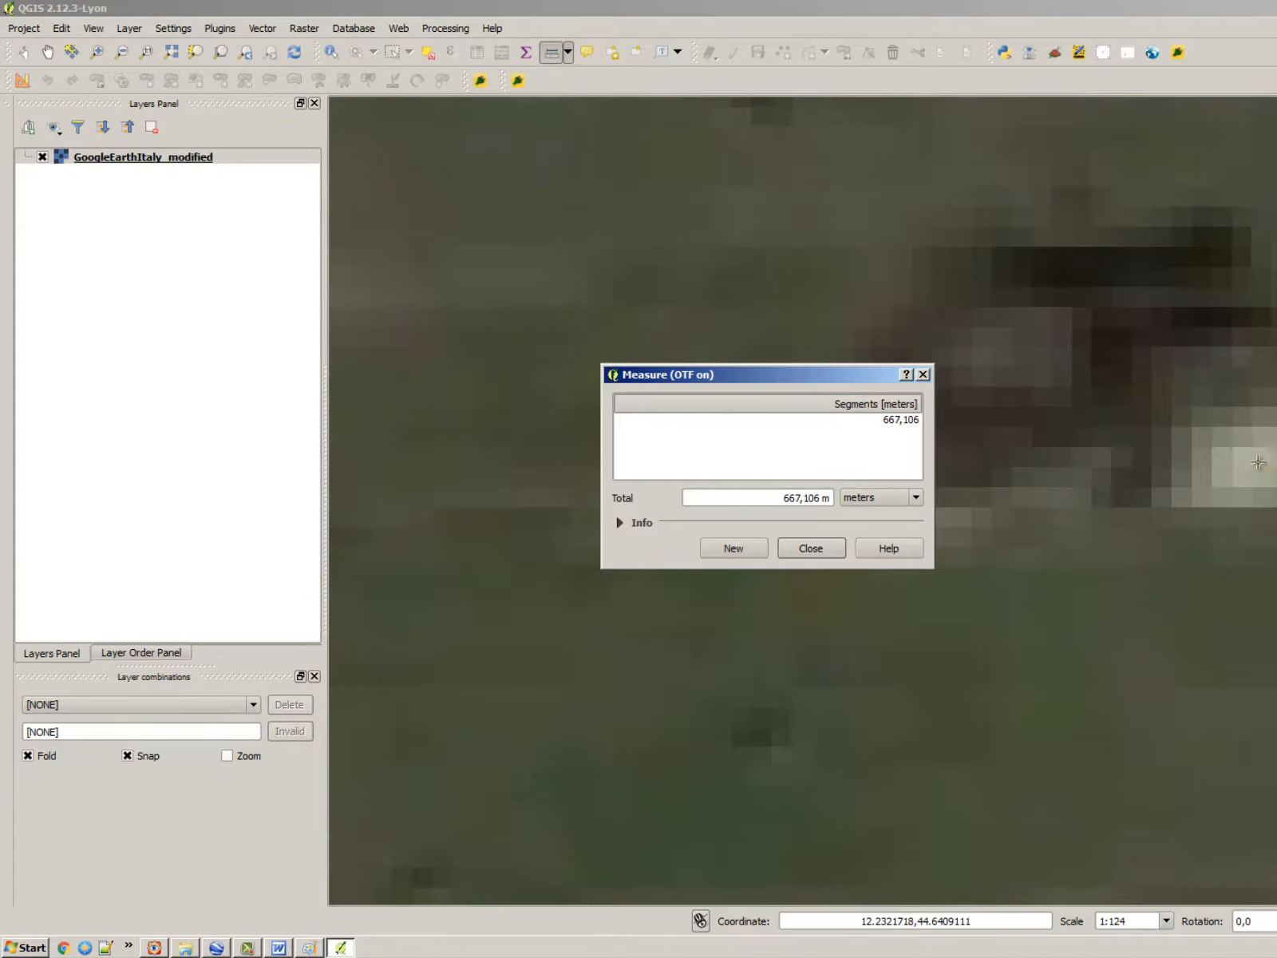
left_click(1254, 461)
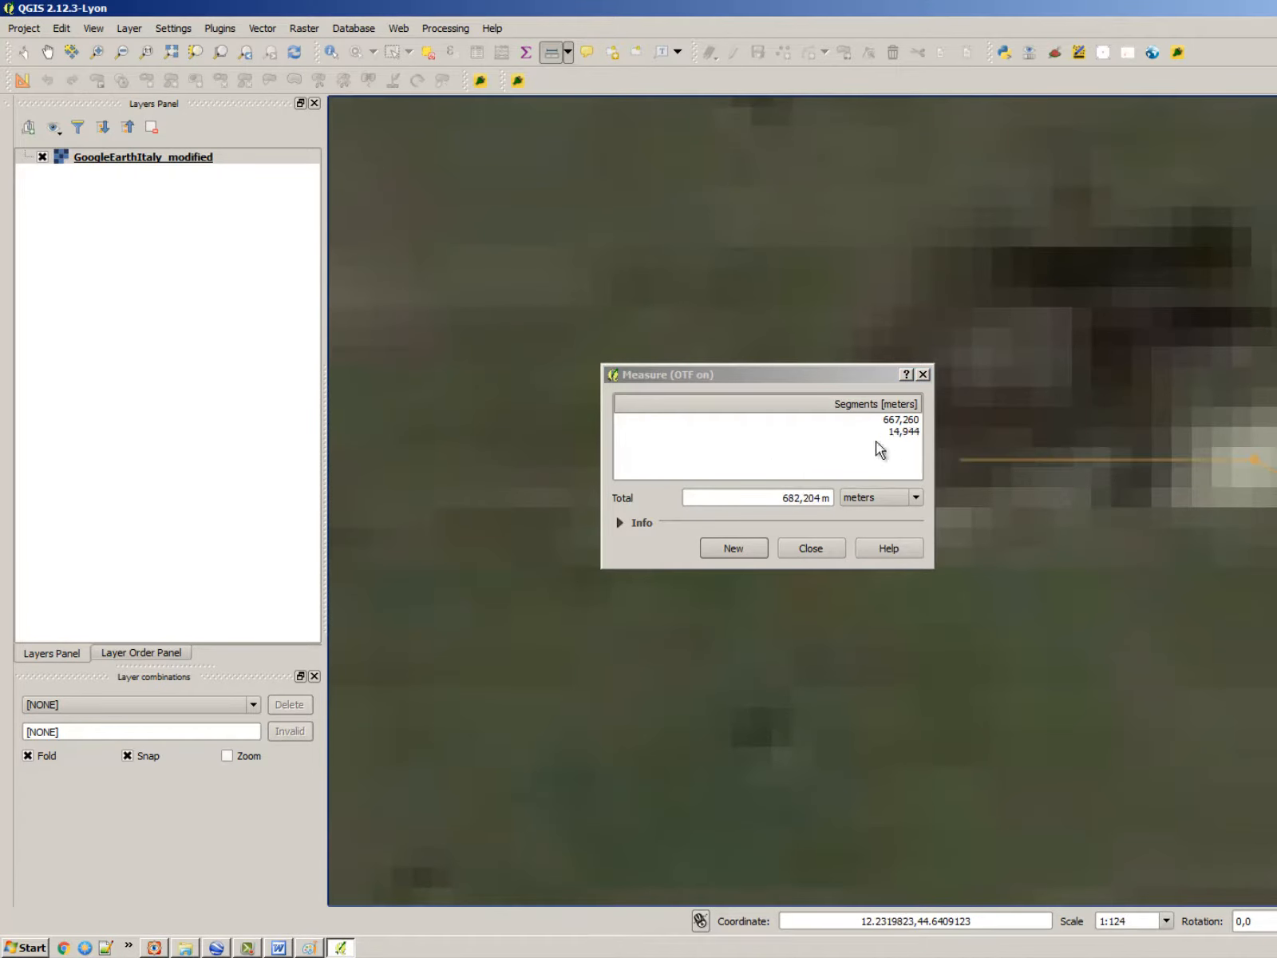
left_click(811, 549)
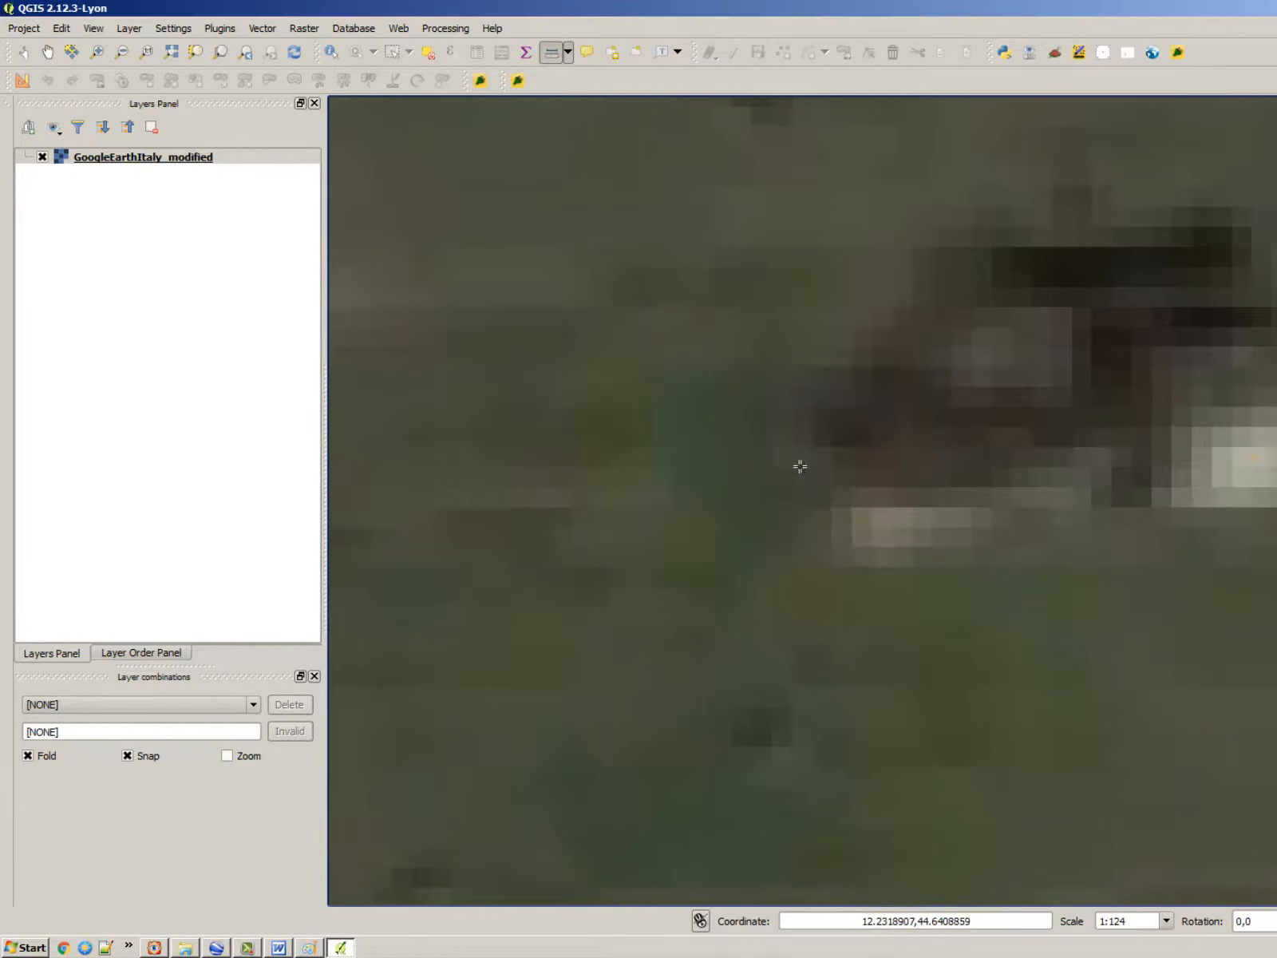
Switch to Google Earth and locate the white-roofed building beside the road.
scroll(798, 462, "down", 3)
key("alt+Tab")
key("Tab")
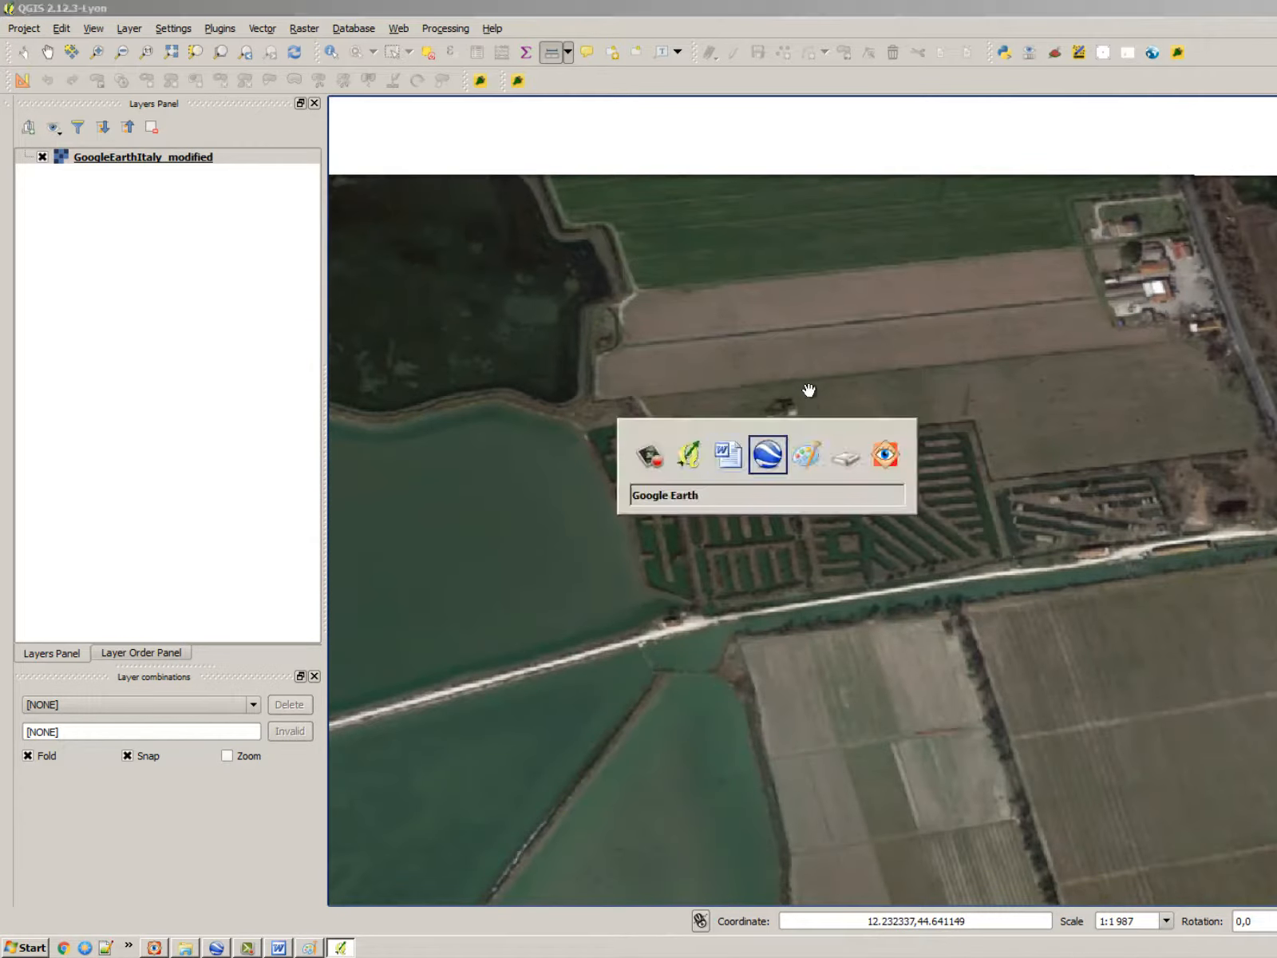
scroll(855, 356, "down", 3)
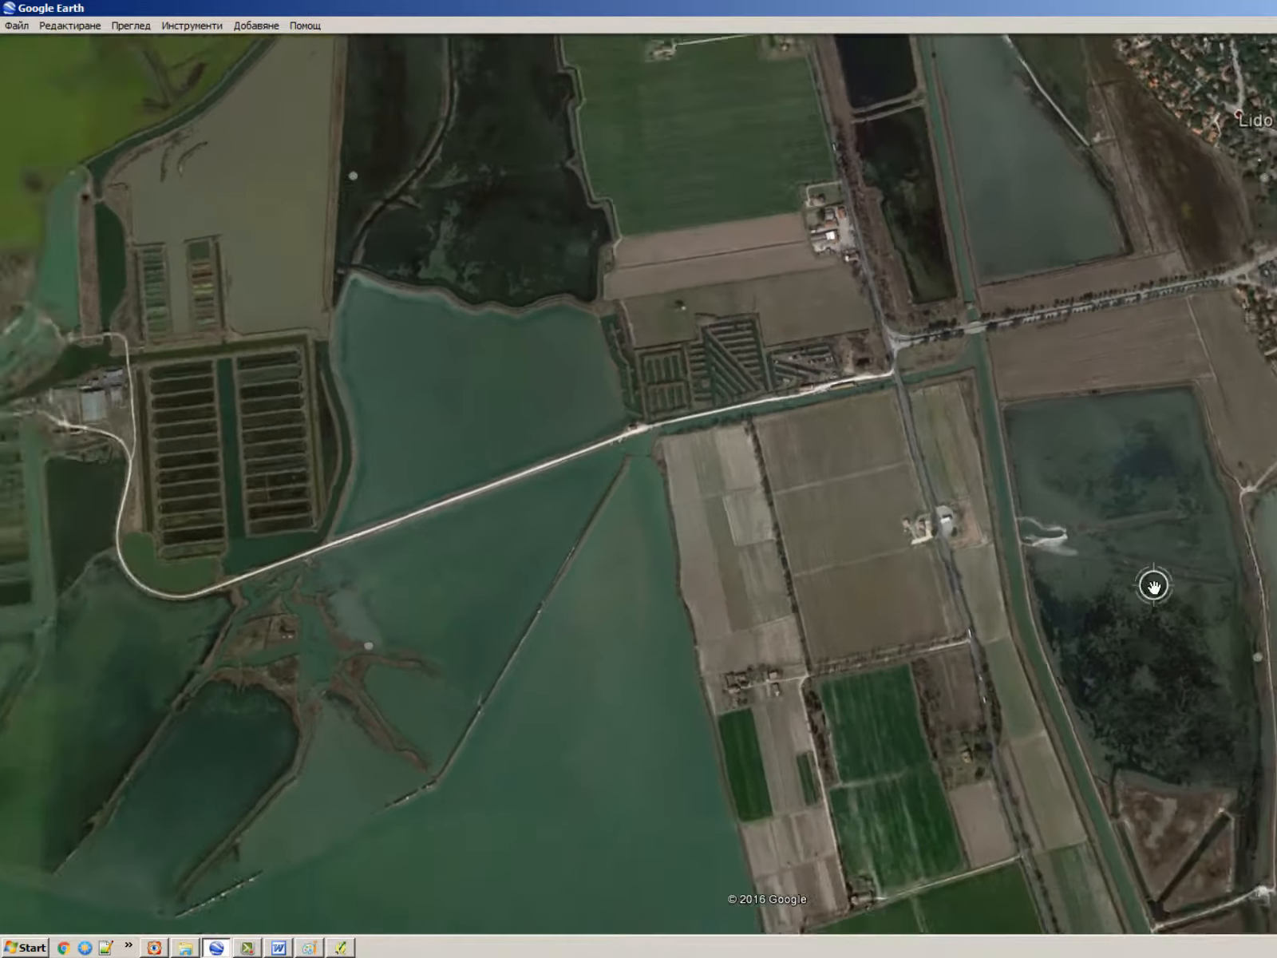
scroll(903, 510, "up", 3)
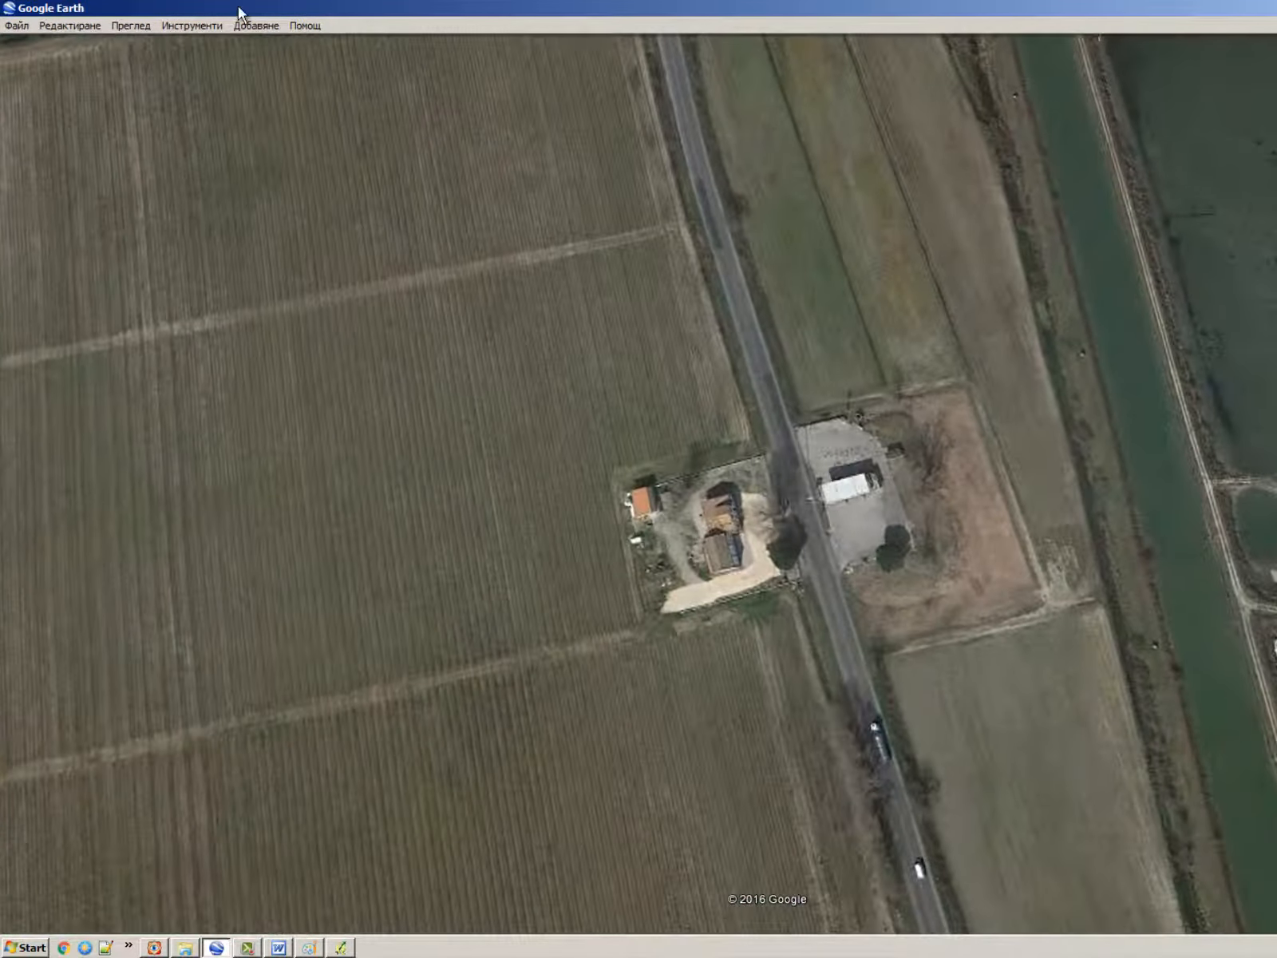
Show the Google Earth toolbar and open the Ruler for a line measurement.
left_click(185, 25)
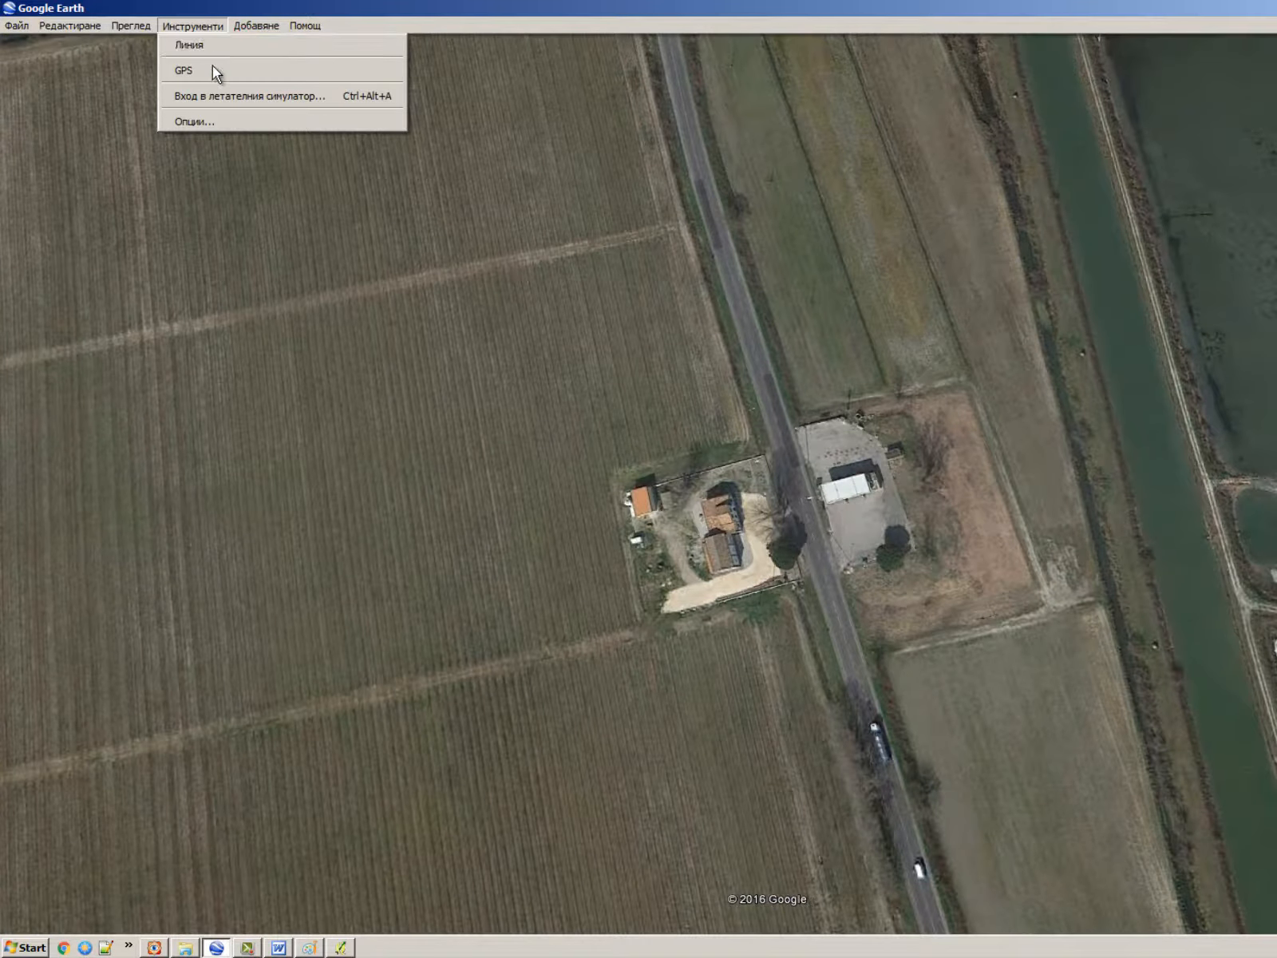
mouse_move(137, 22)
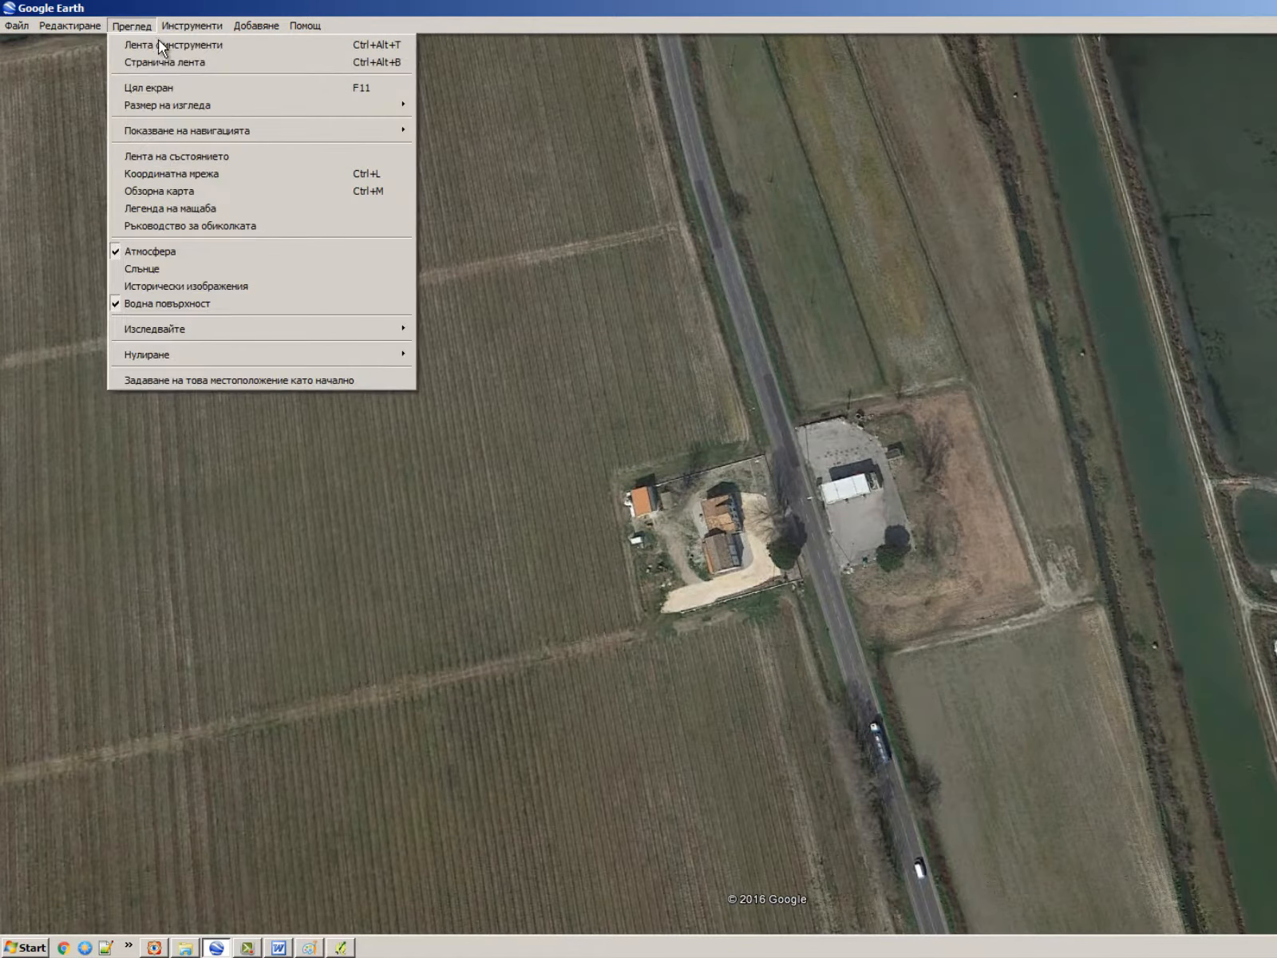
left_click(162, 45)
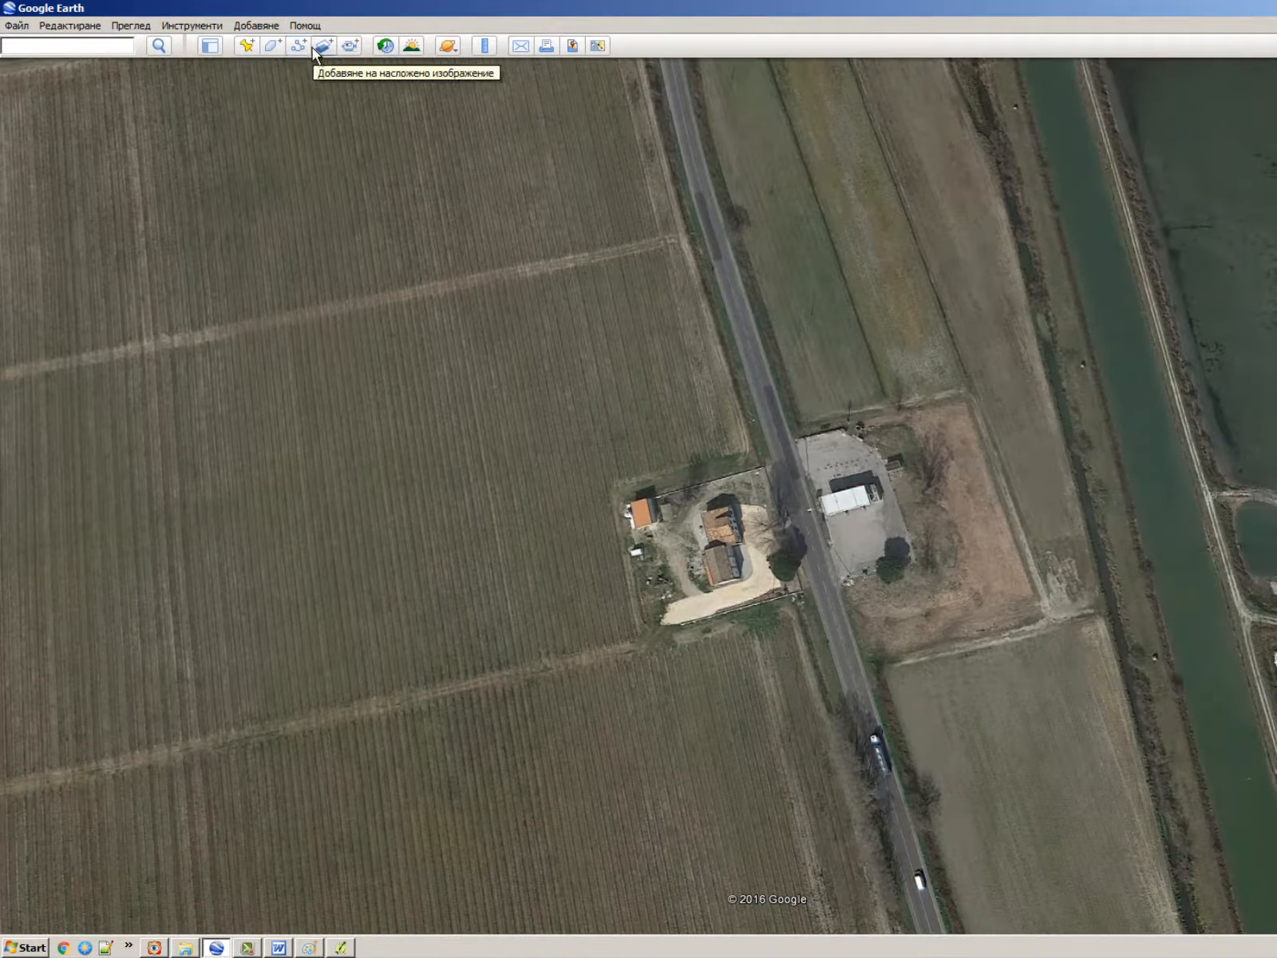
left_click(488, 46)
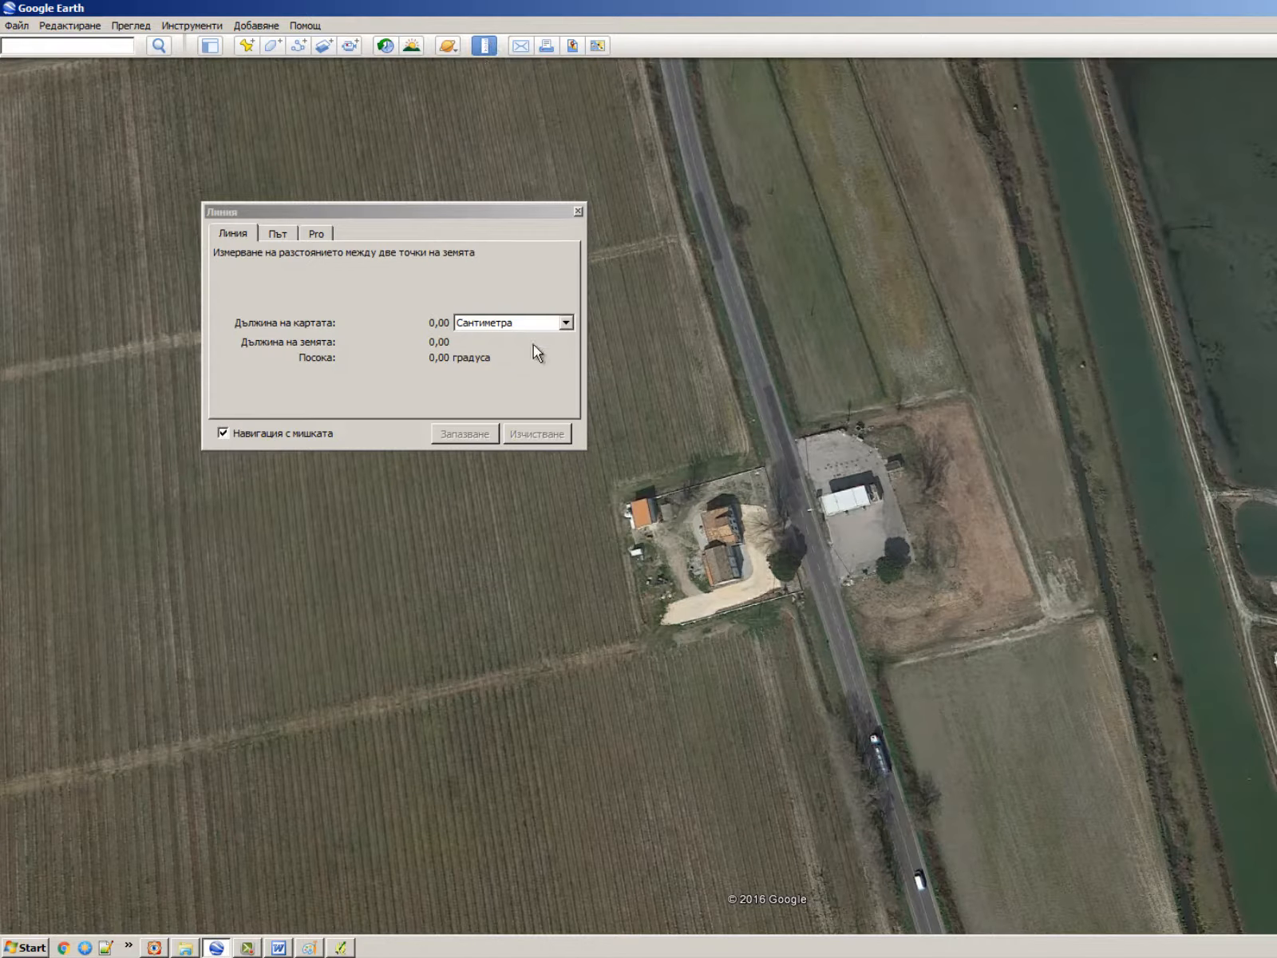
Measure in meters (Метра) from the white-roofed building to the small white structure north of the striped plots, and close the ruler.
left_click(843, 501)
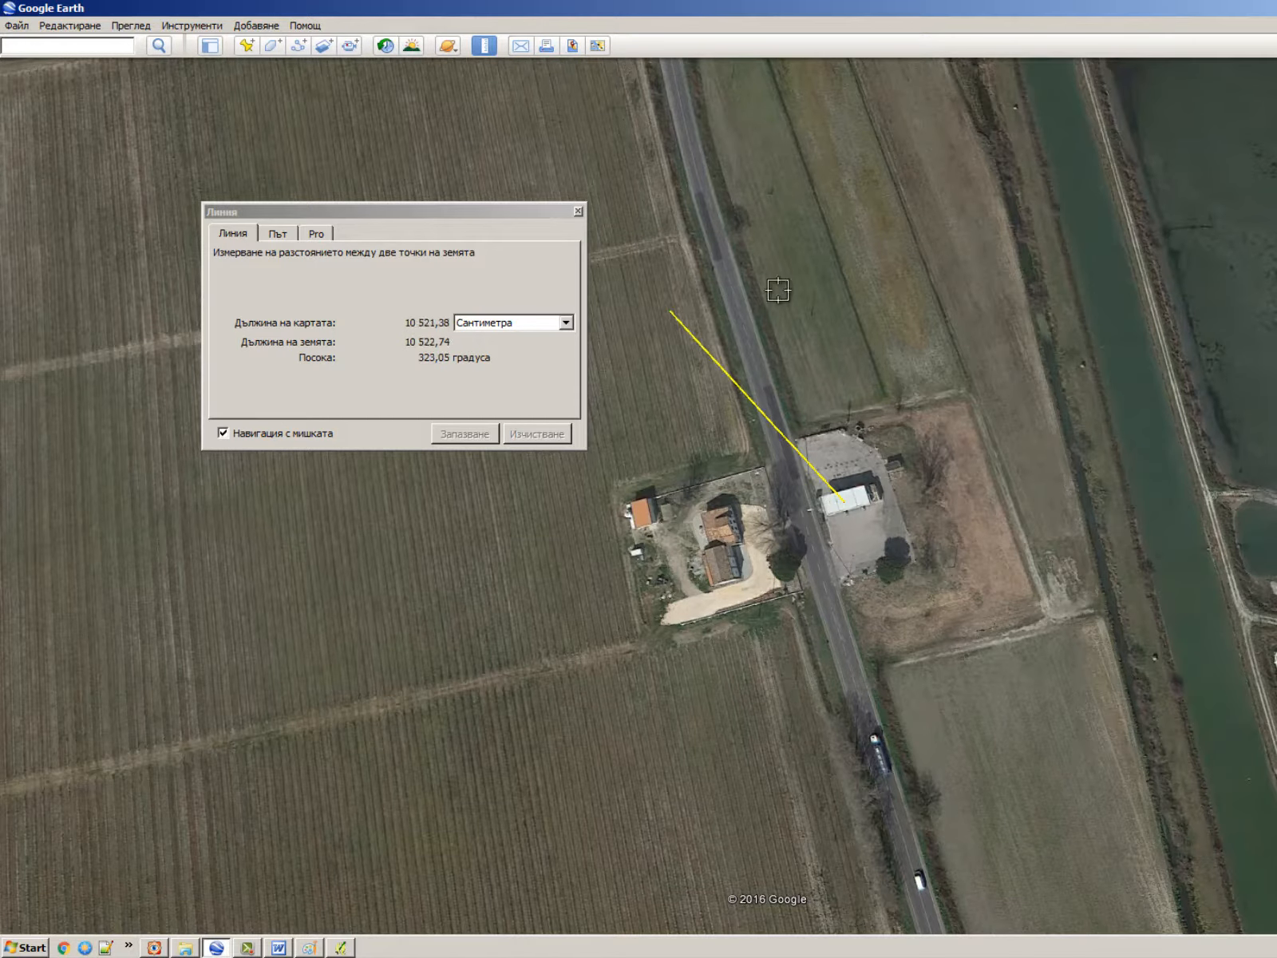
scroll(1148, 334, "down", 5)
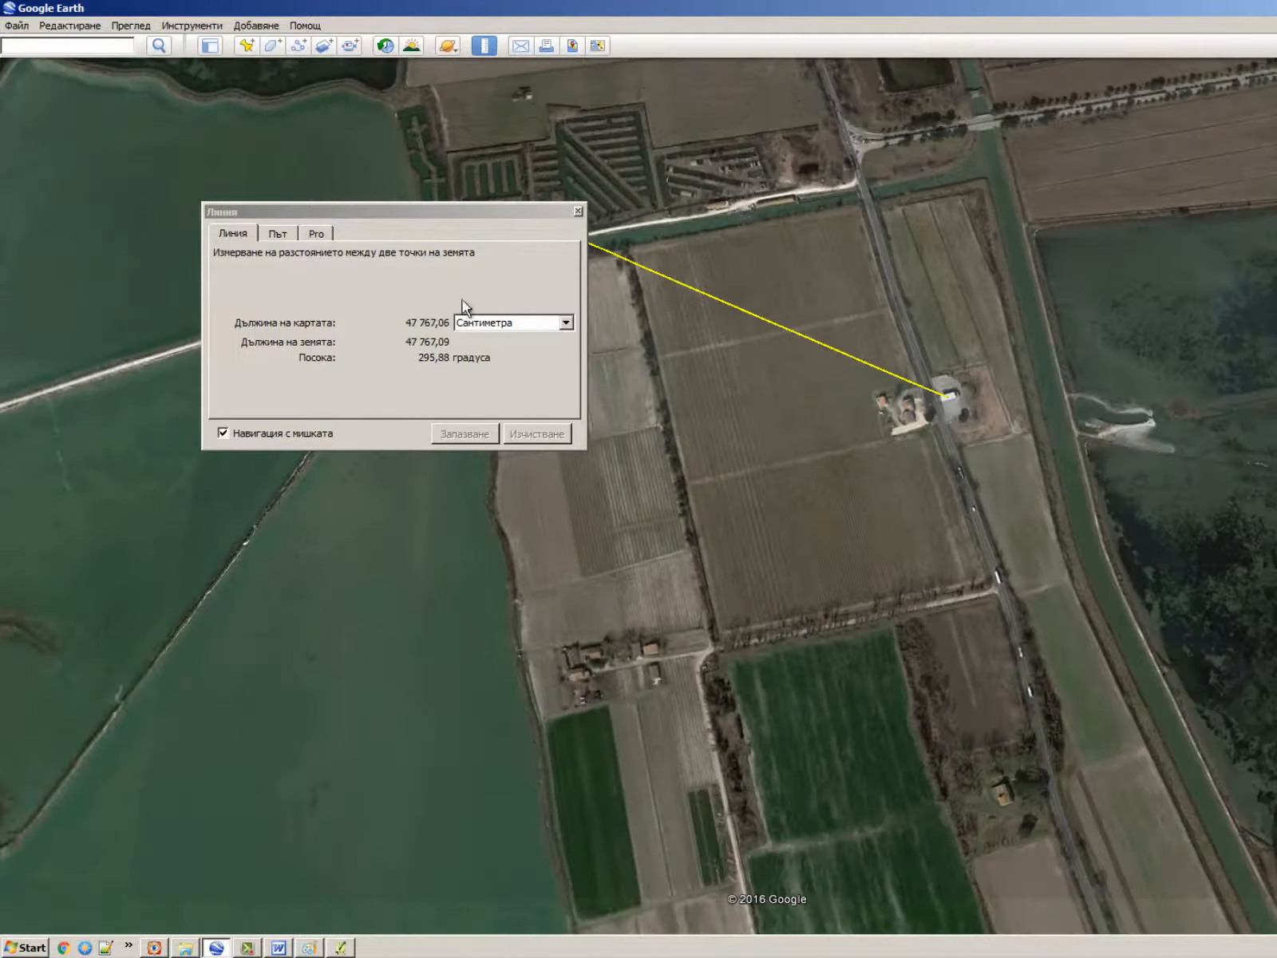
left_click(561, 323)
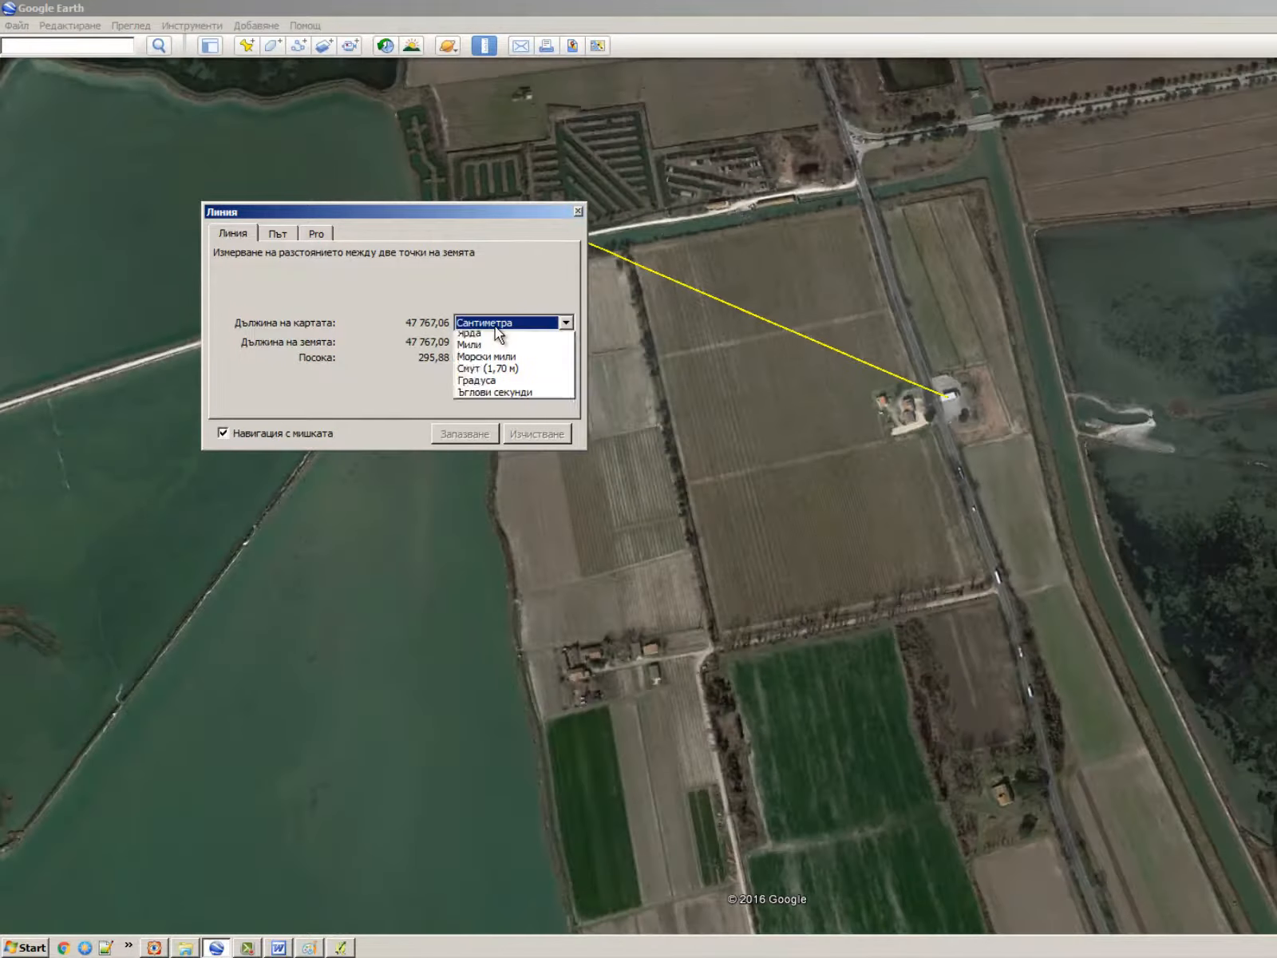
left_click(499, 356)
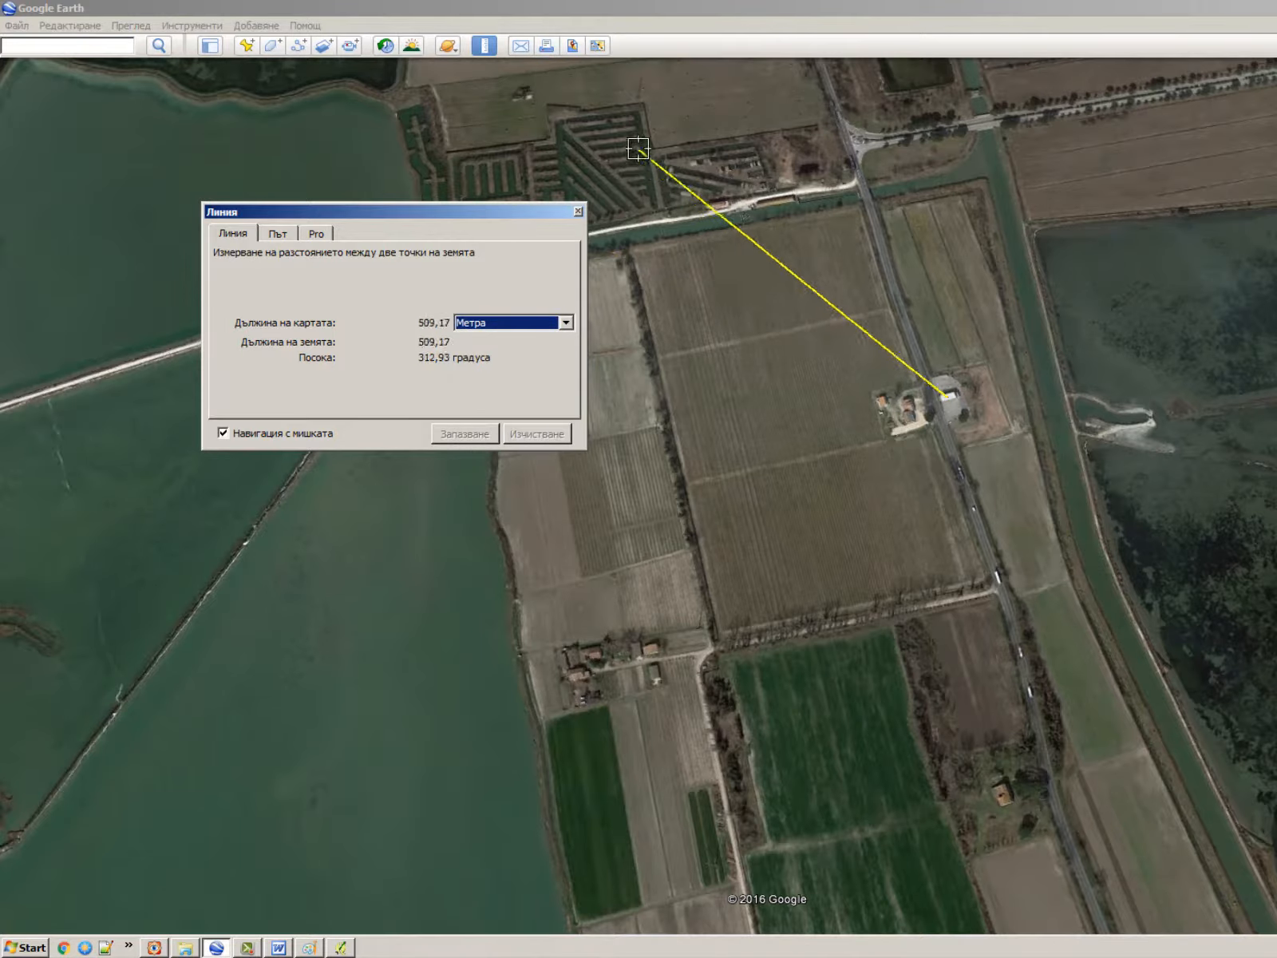
scroll(642, 152, "up", 3)
scroll(977, 365, "down", 2)
scroll(602, 151, "up", 4)
scroll(626, 139, "up", 5)
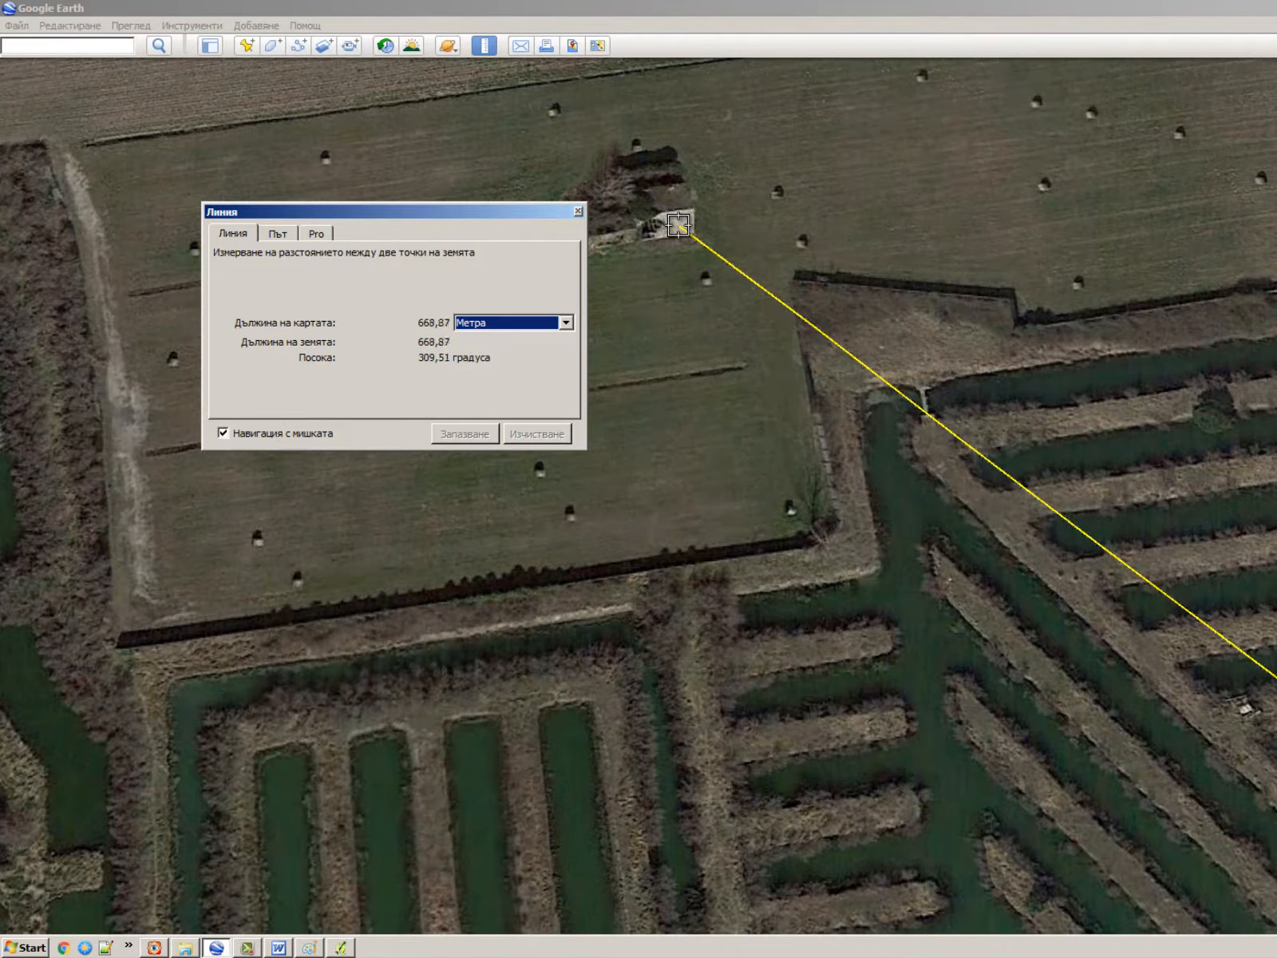
left_click(682, 231)
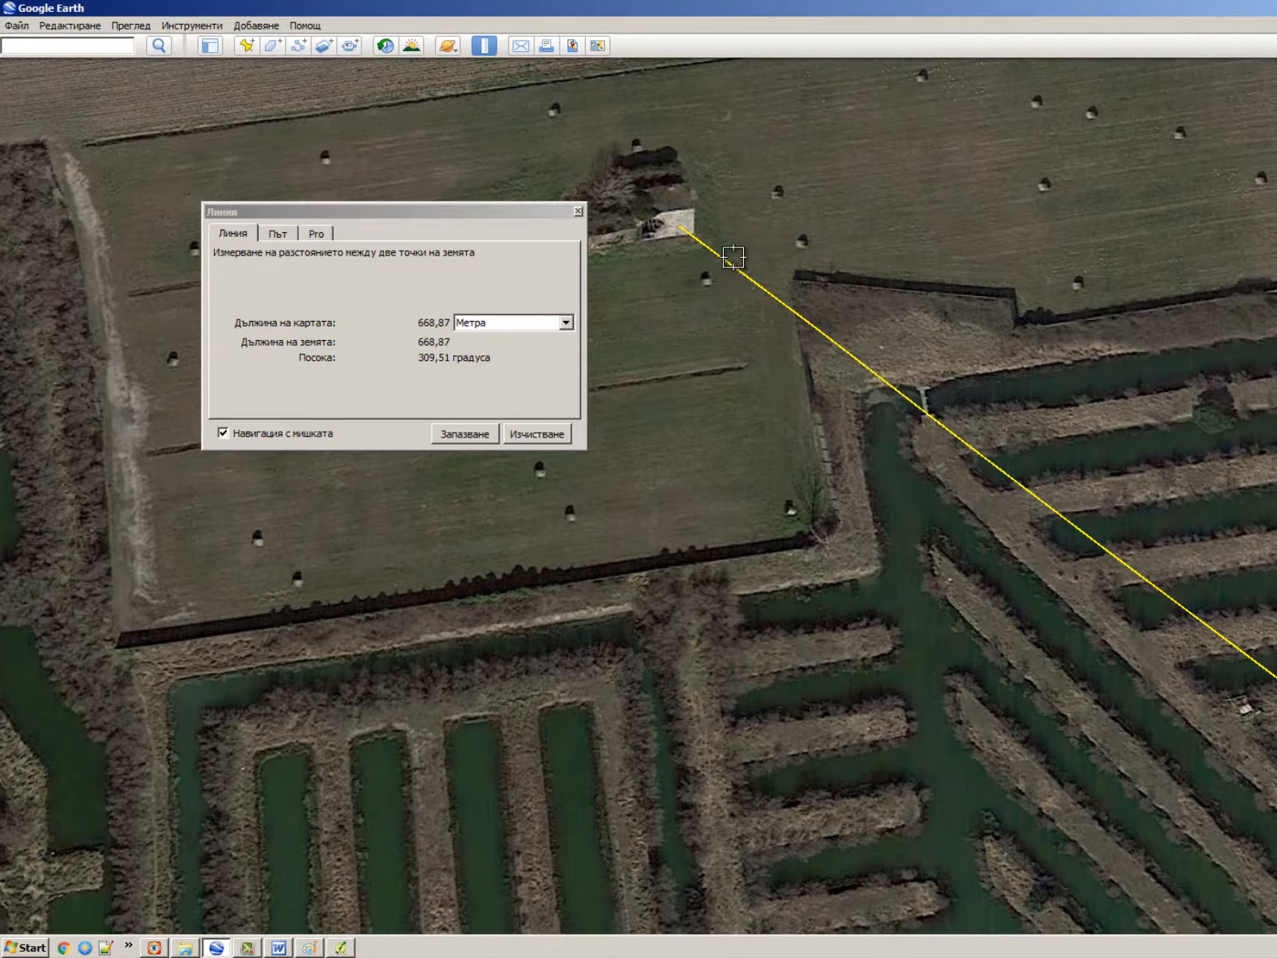
left_click(577, 211)
scroll(613, 276, "down", 5)
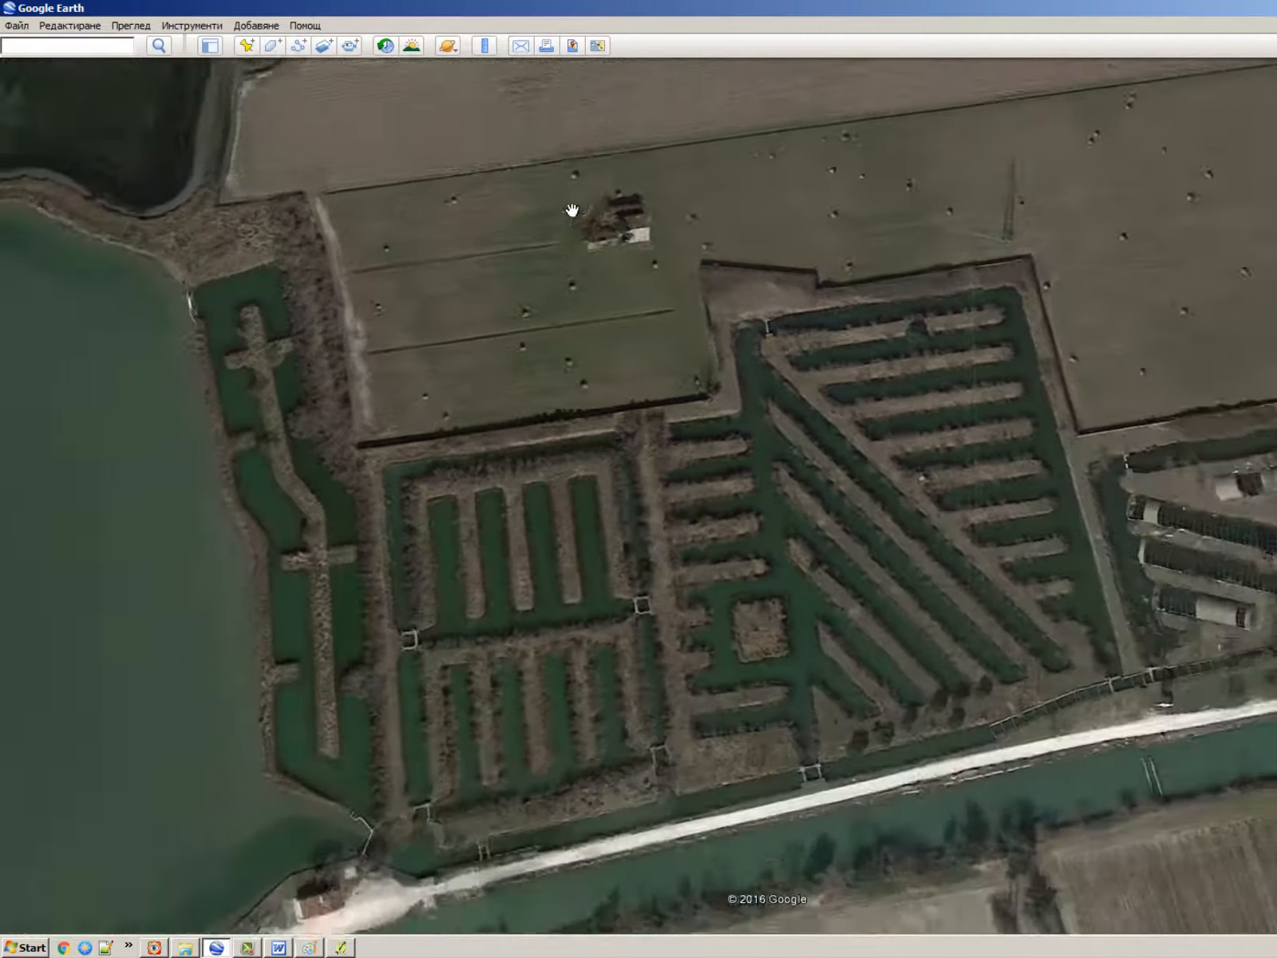
scroll(571, 209, "down", 4)
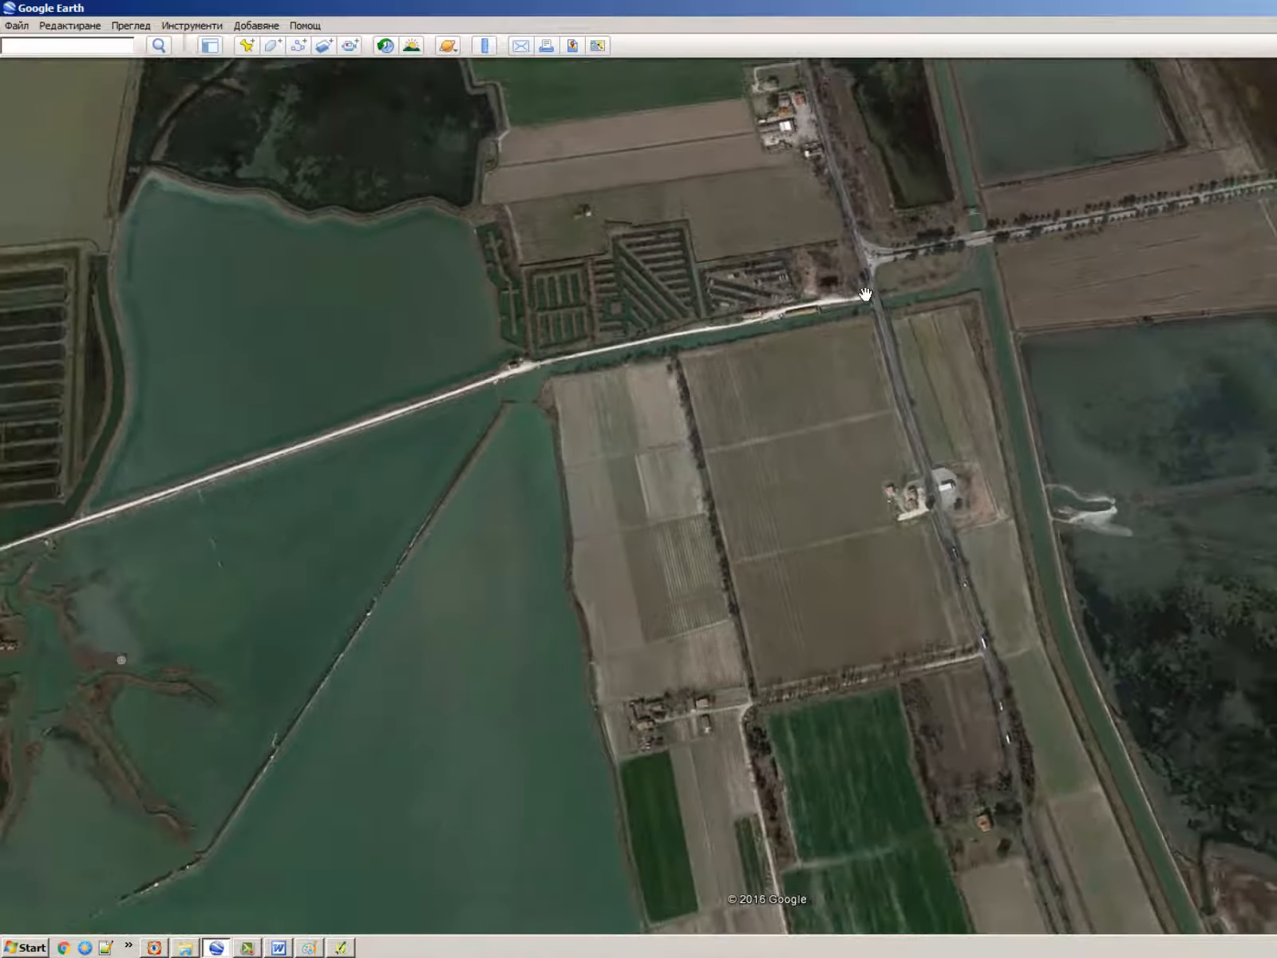
scroll(857, 297, "up", 2)
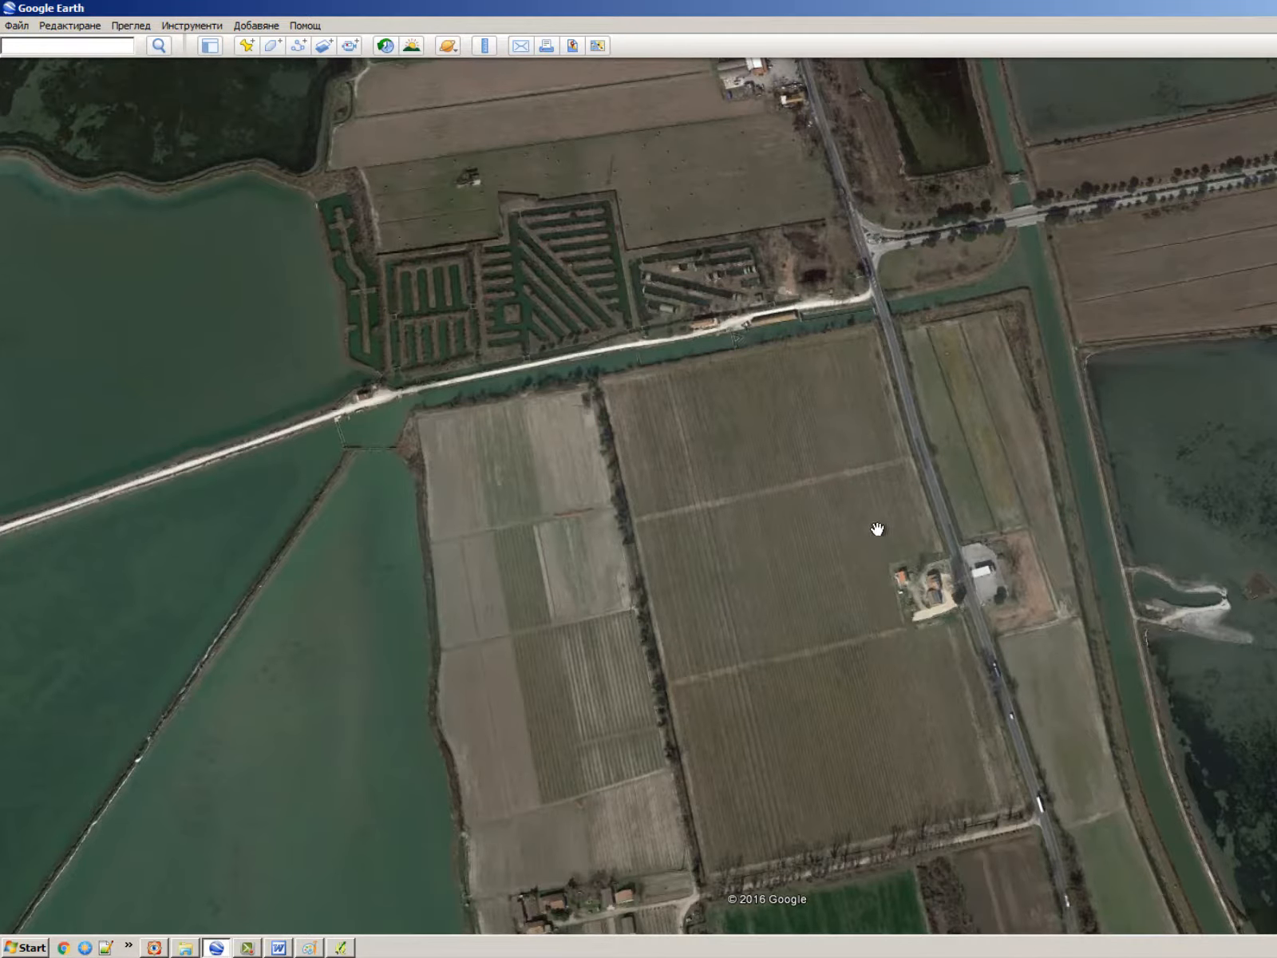
scroll(923, 514, "down", 3)
scroll(1006, 575, "up", 5)
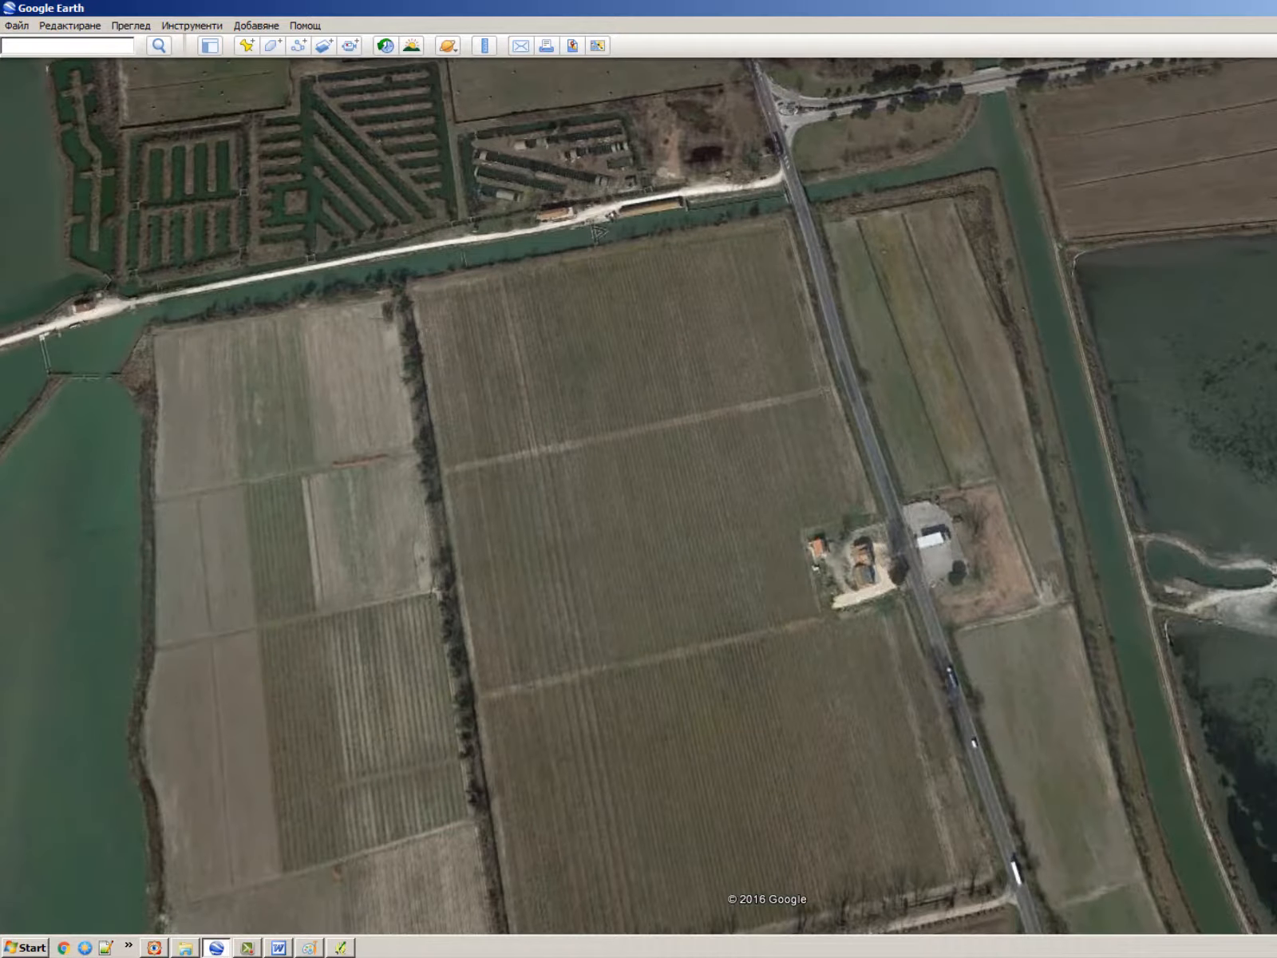